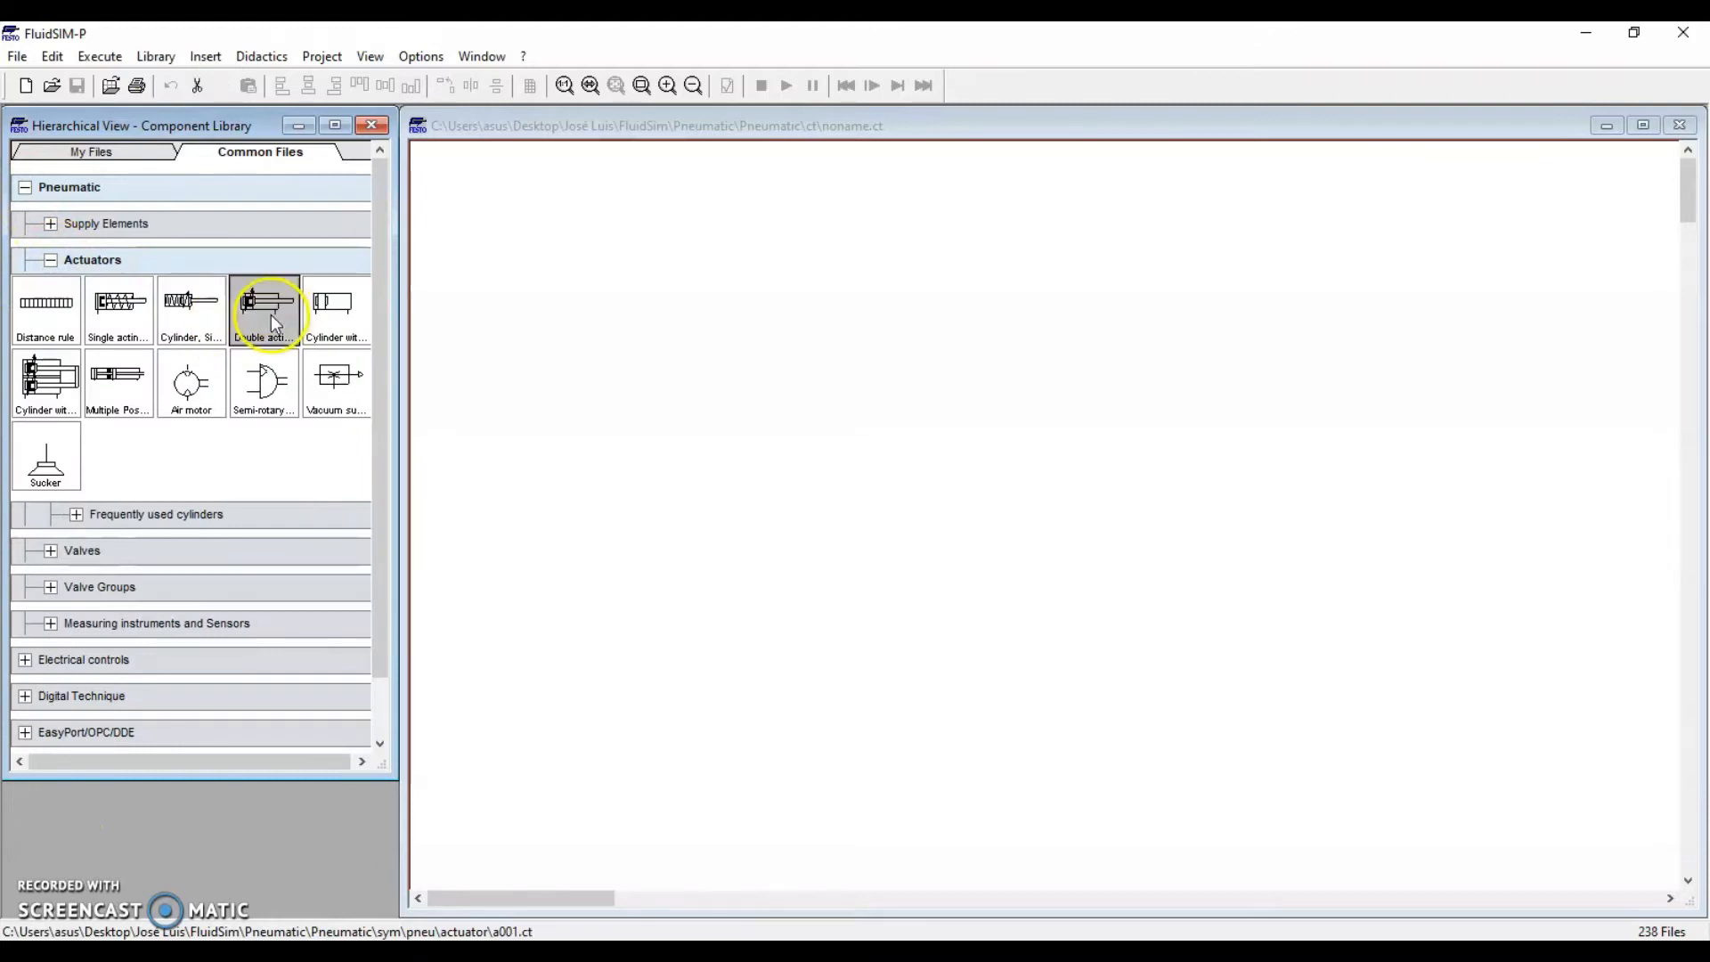
Step: Add a double acting cylinder near the upper part of the circuit and turn off its cushioning
left_click(1045, 385)
double_click(1044, 281)
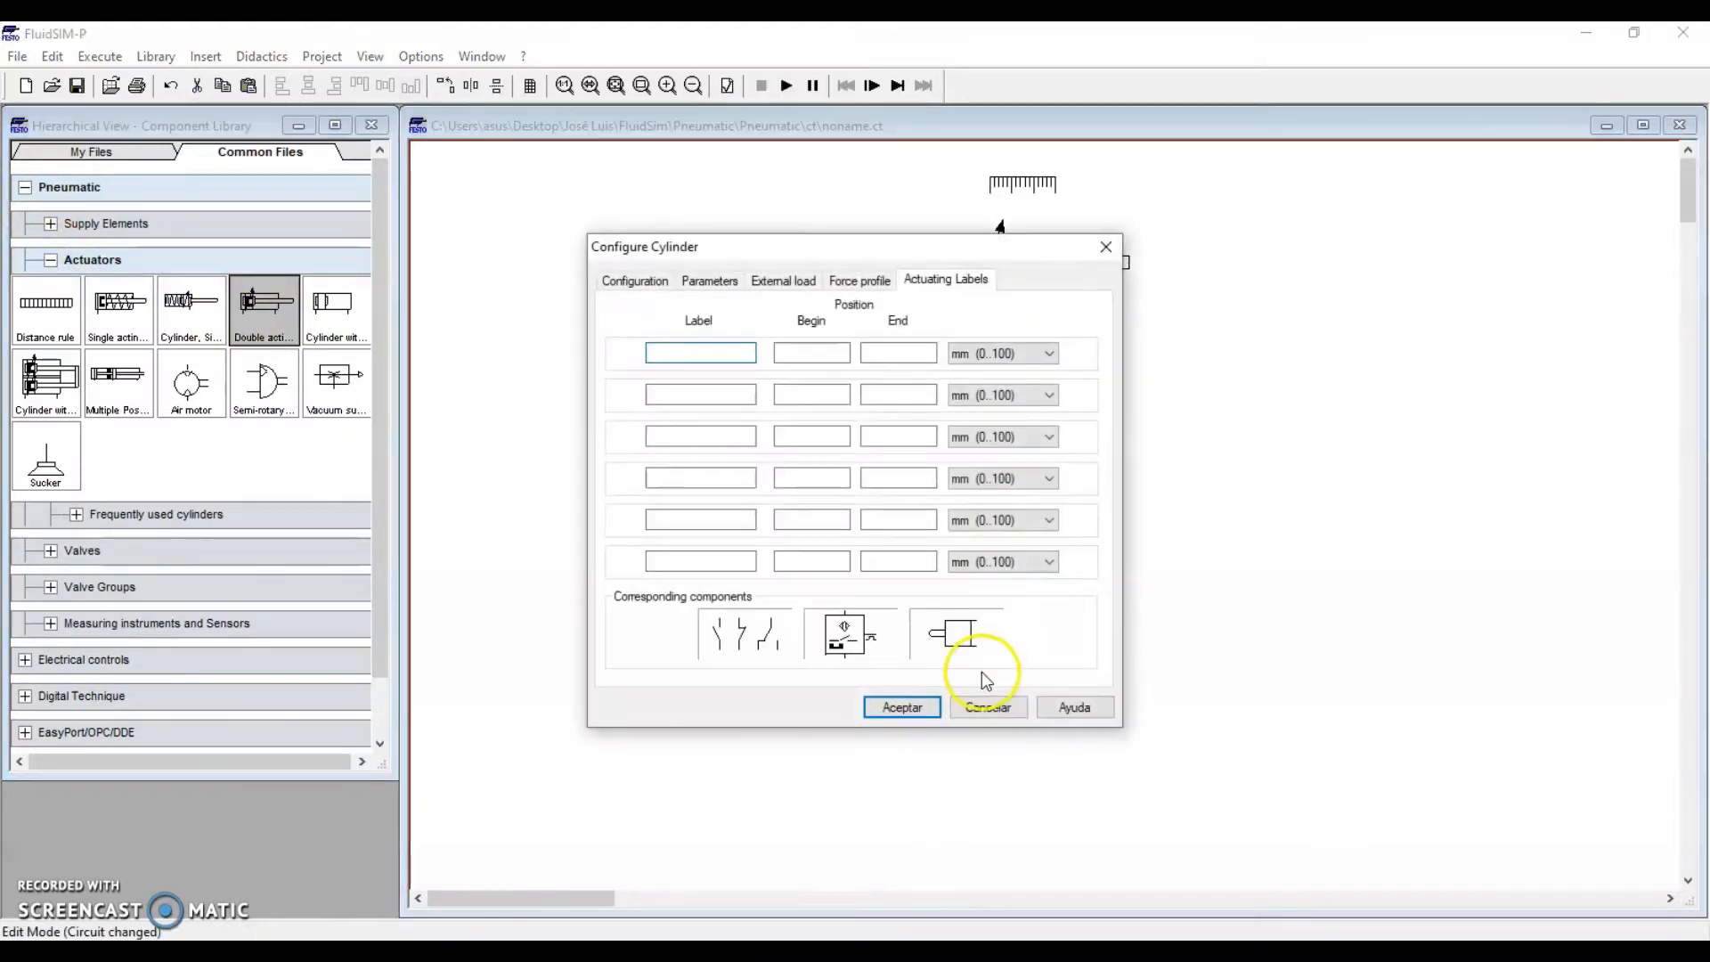
left_click(645, 279)
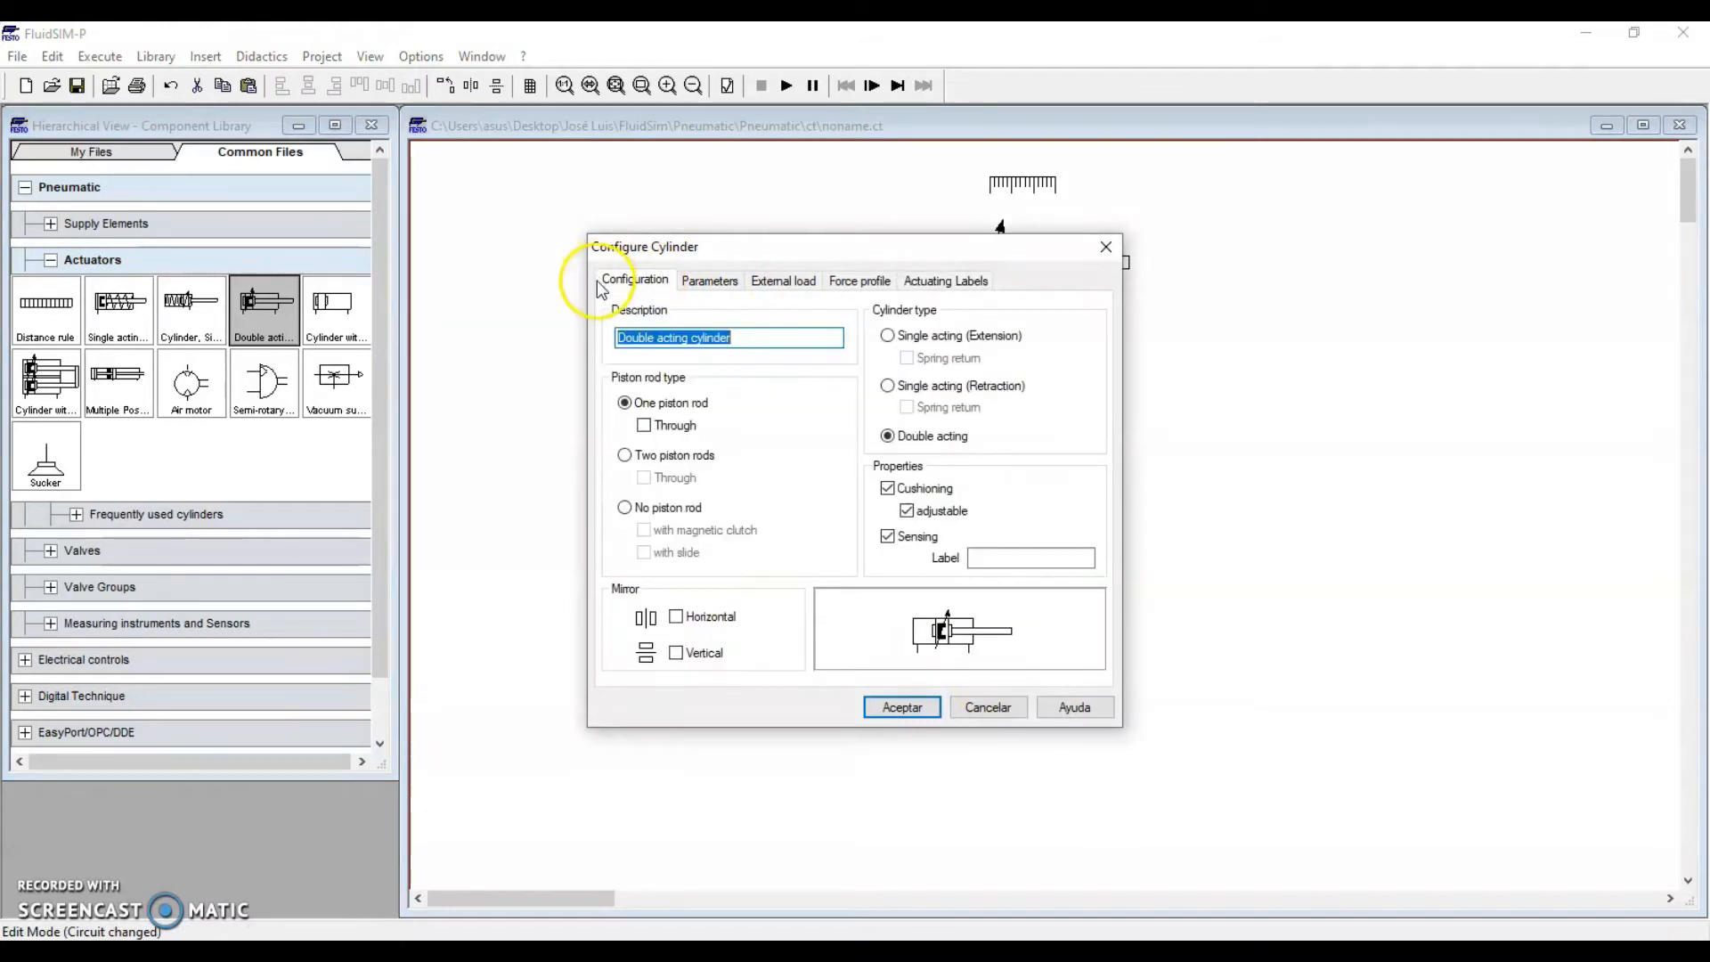
left_click(887, 488)
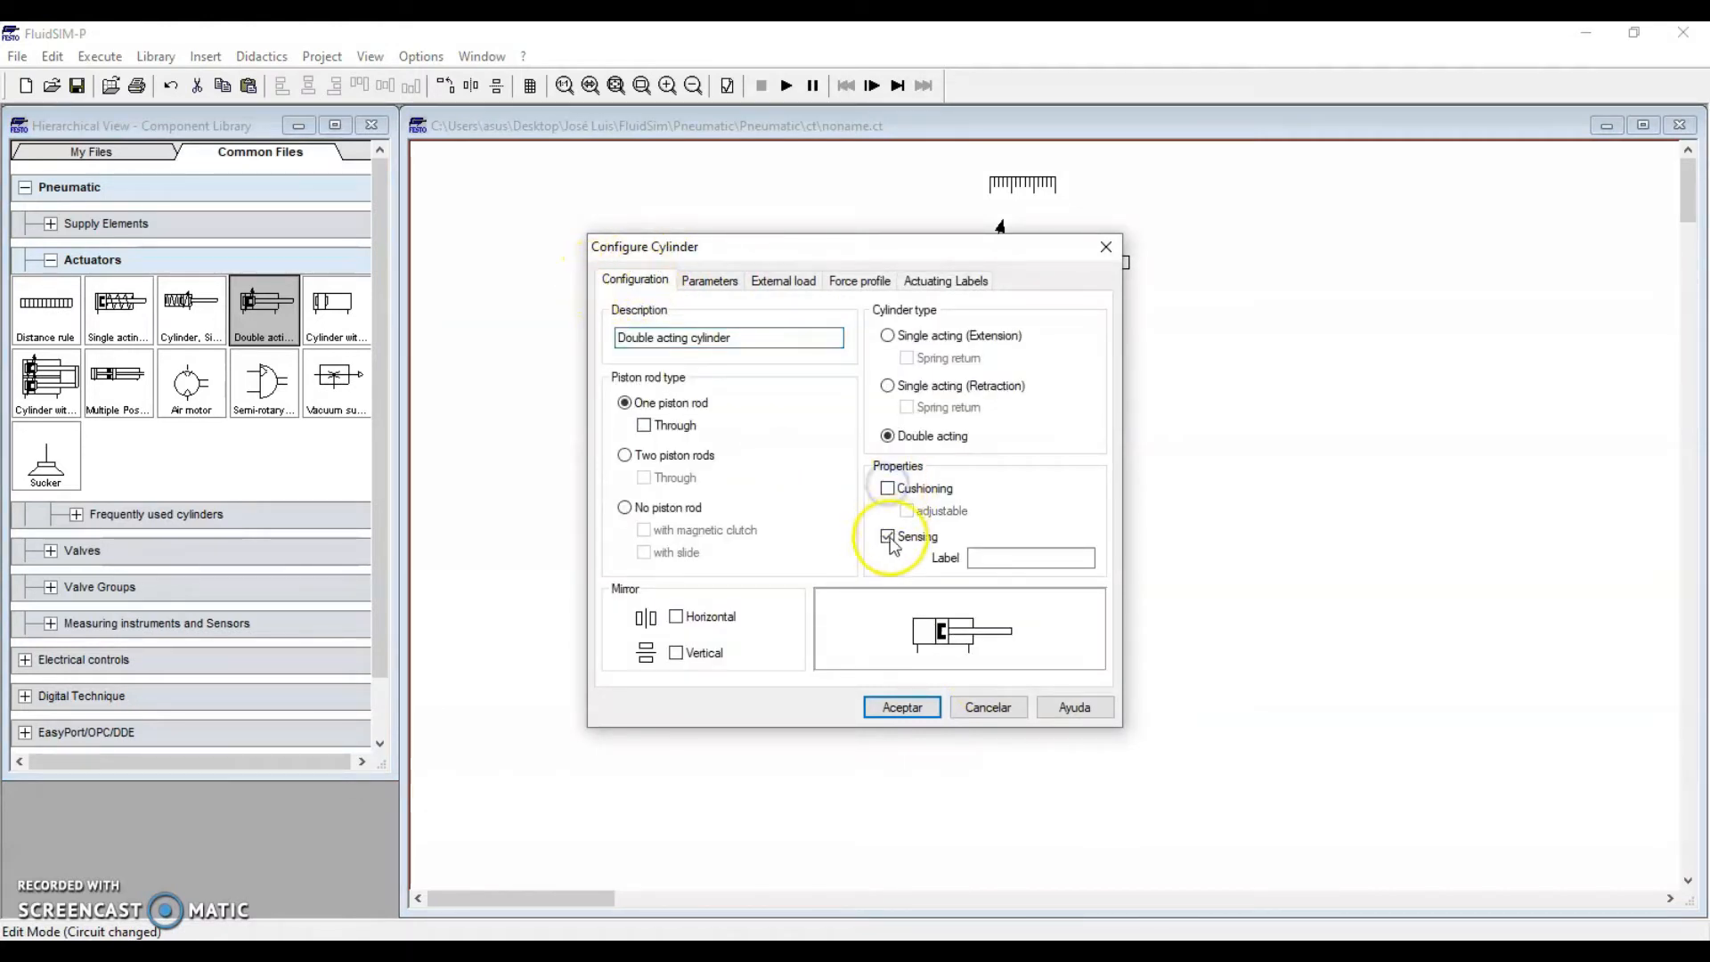
left_click(910, 703)
left_click_drag(907, 206, 1128, 384)
left_click(1140, 519)
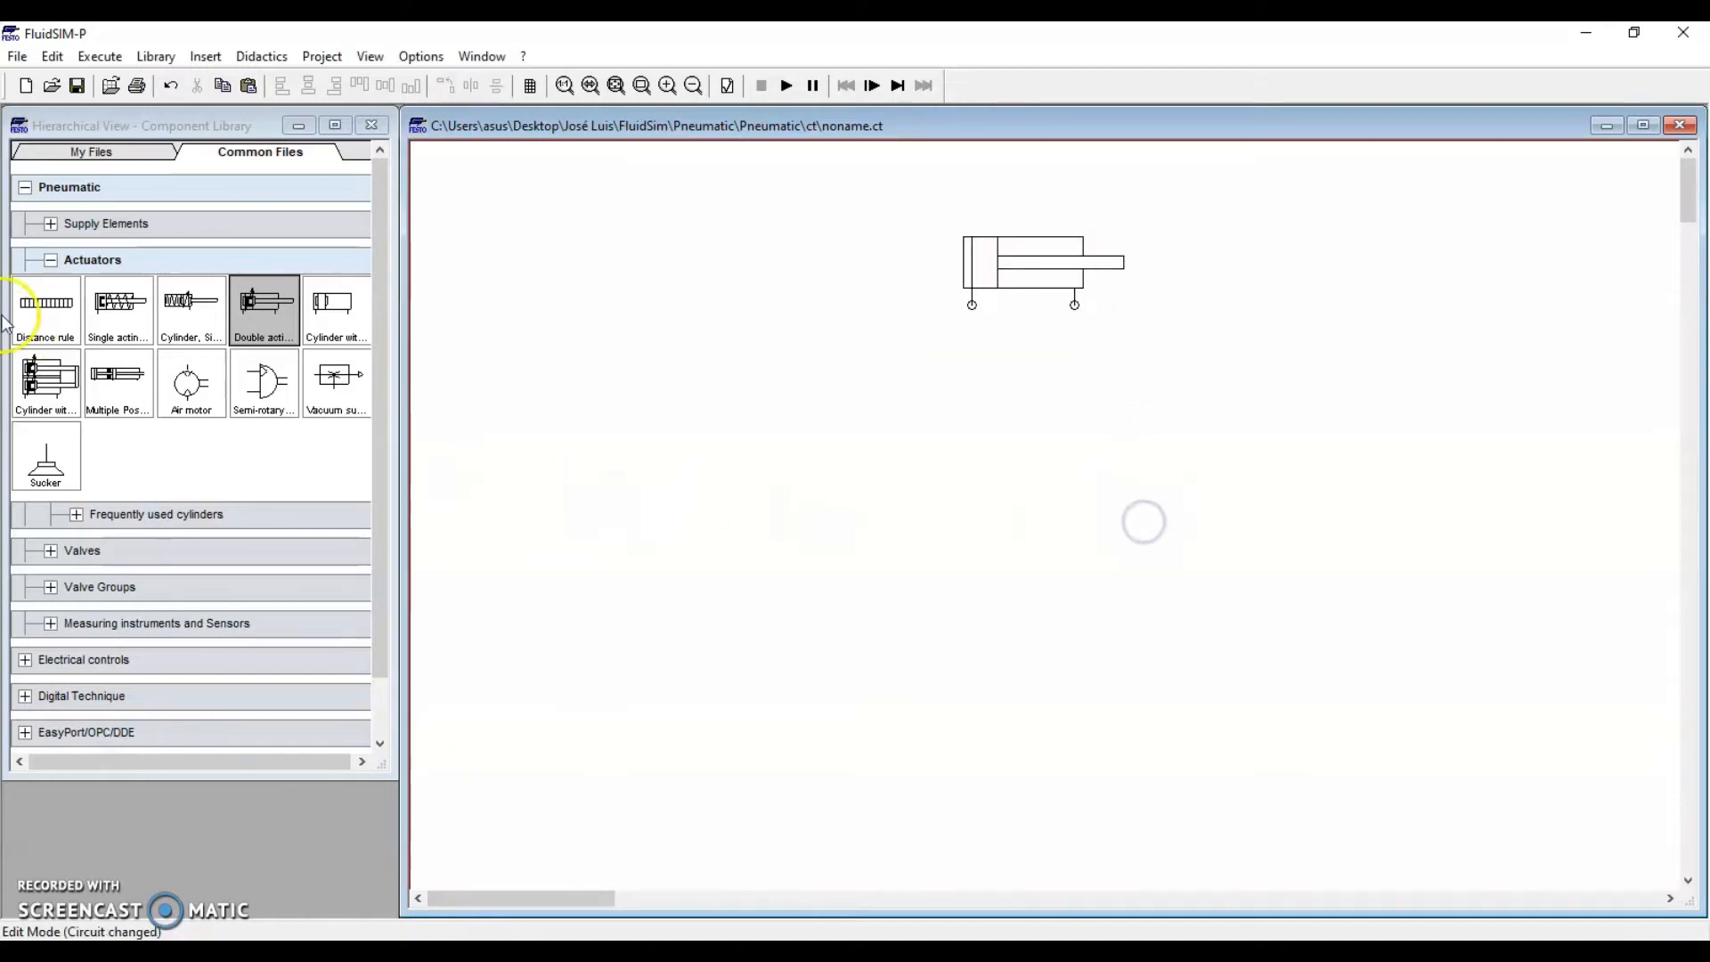
Step: Add a configurable 5/n way valve directly below the double acting cylinder
left_click(50, 259)
left_click(50, 295)
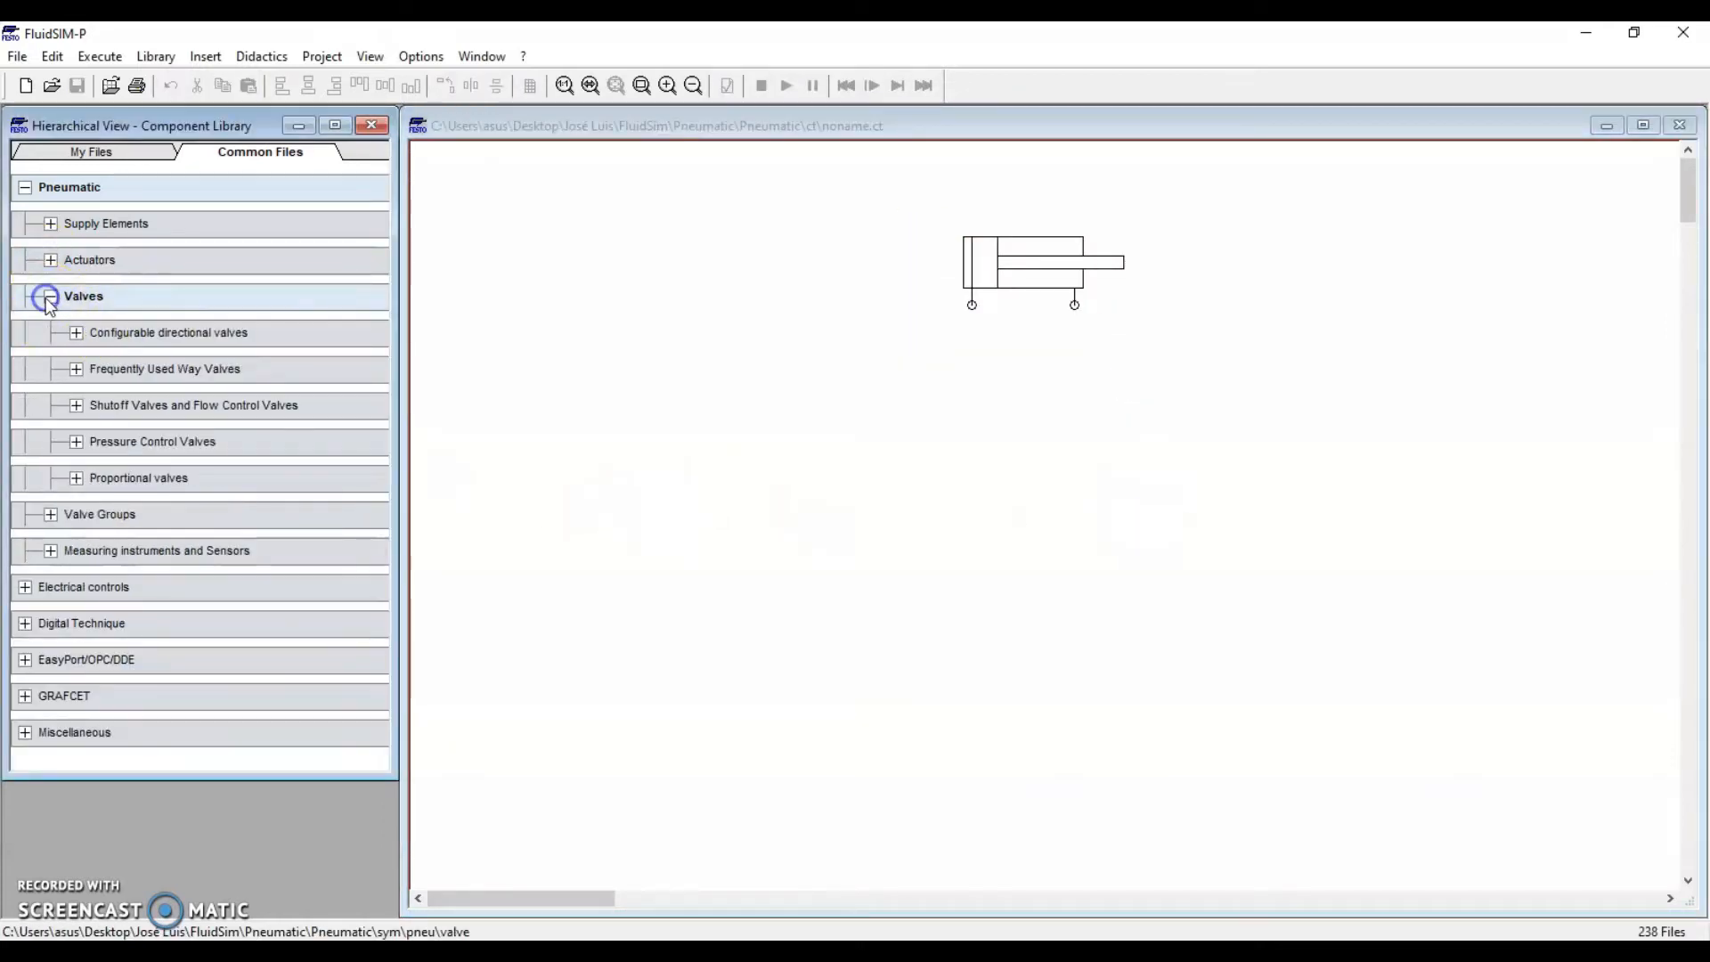
left_click(88, 343)
left_click(76, 334)
left_click_drag(252, 416, 985, 403)
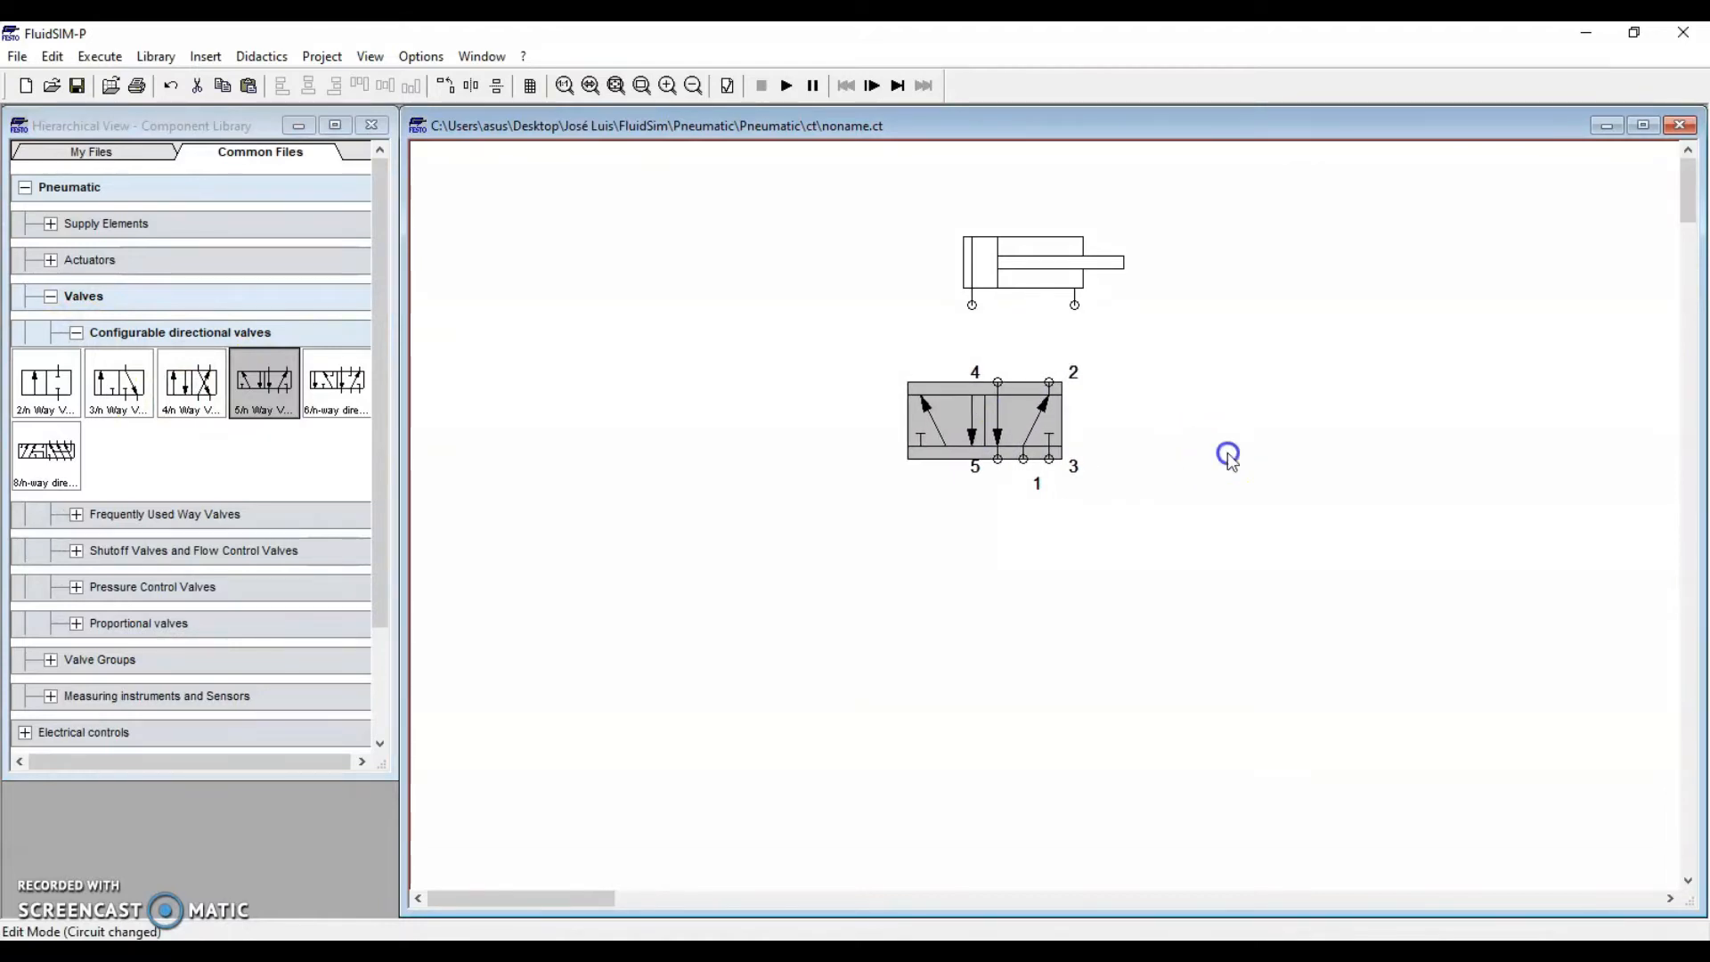
Step: Set exhaust triangle terminators on ports 3 and 5 of the 5/n way valve
double_click(1050, 459)
left_click(875, 546)
left_click(848, 648)
left_click(771, 608)
double_click(996, 459)
left_click(855, 568)
left_click(848, 648)
left_click(771, 608)
left_click(957, 643)
Step: Connect valve port 2 to the cylinder's rod-side port and valve port 4 to its piston-side port
left_click_drag(1049, 382, 1075, 305)
left_click_drag(970, 311, 971, 306)
left_click(1012, 275)
left_click(1024, 524)
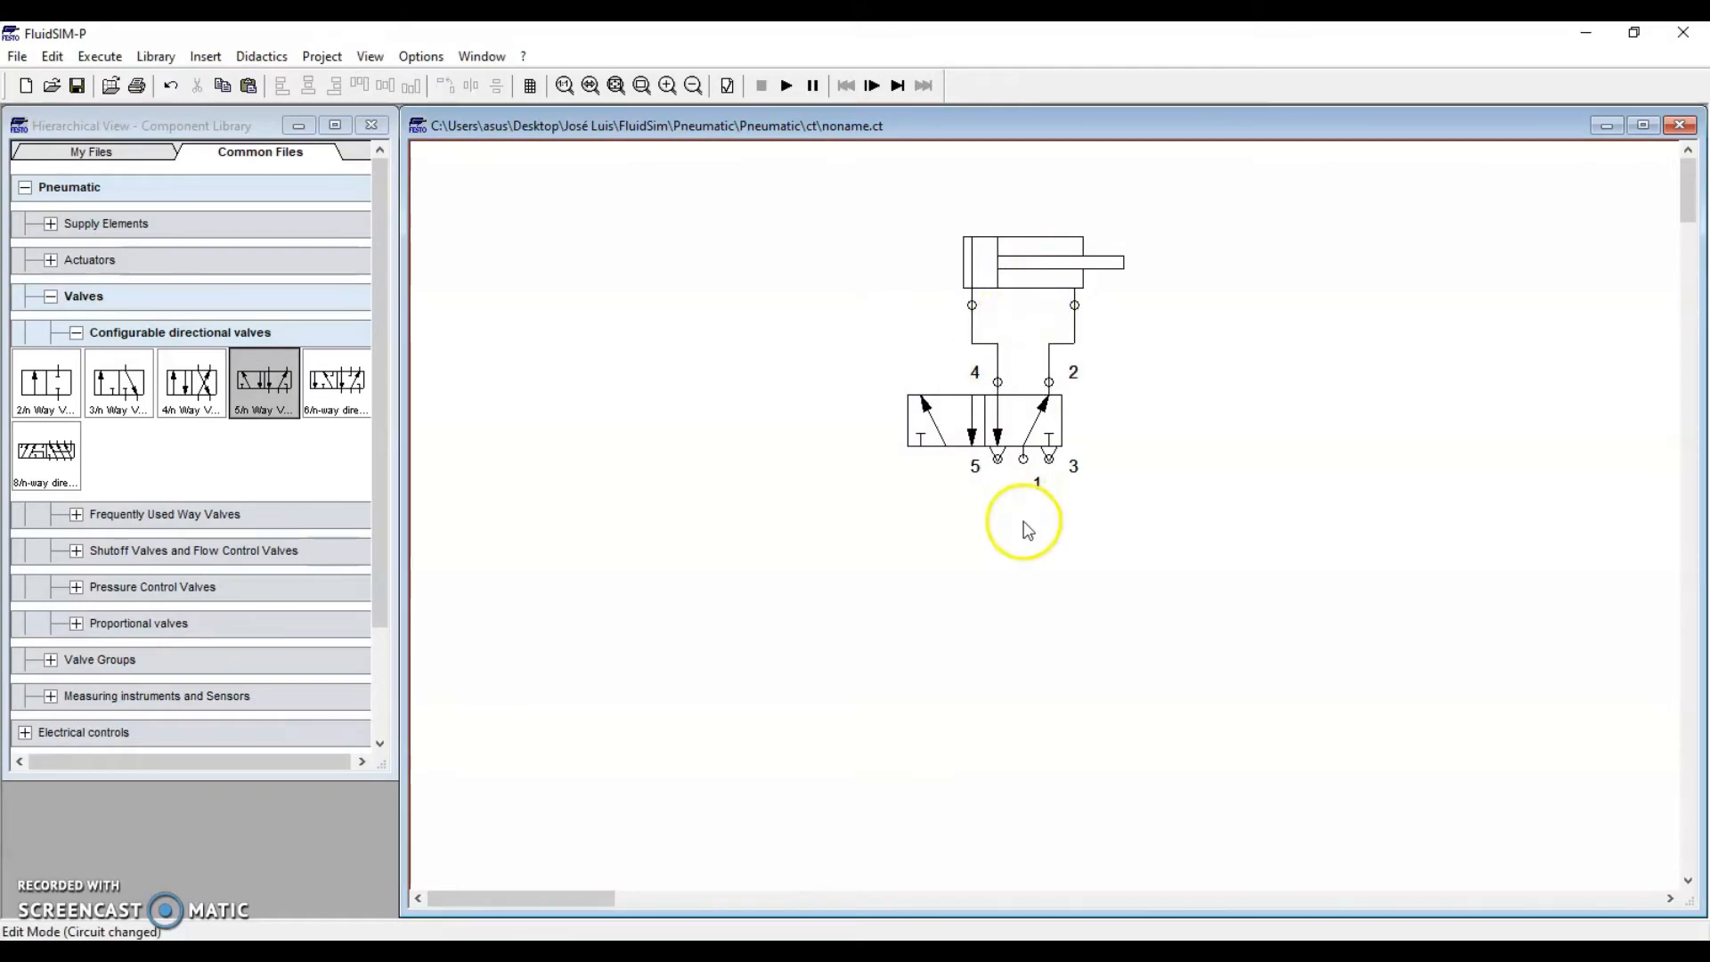
Step: Configure the 5/n way valve with plain pneumatic pilot actuation on both its left and right sides
double_click(1003, 415)
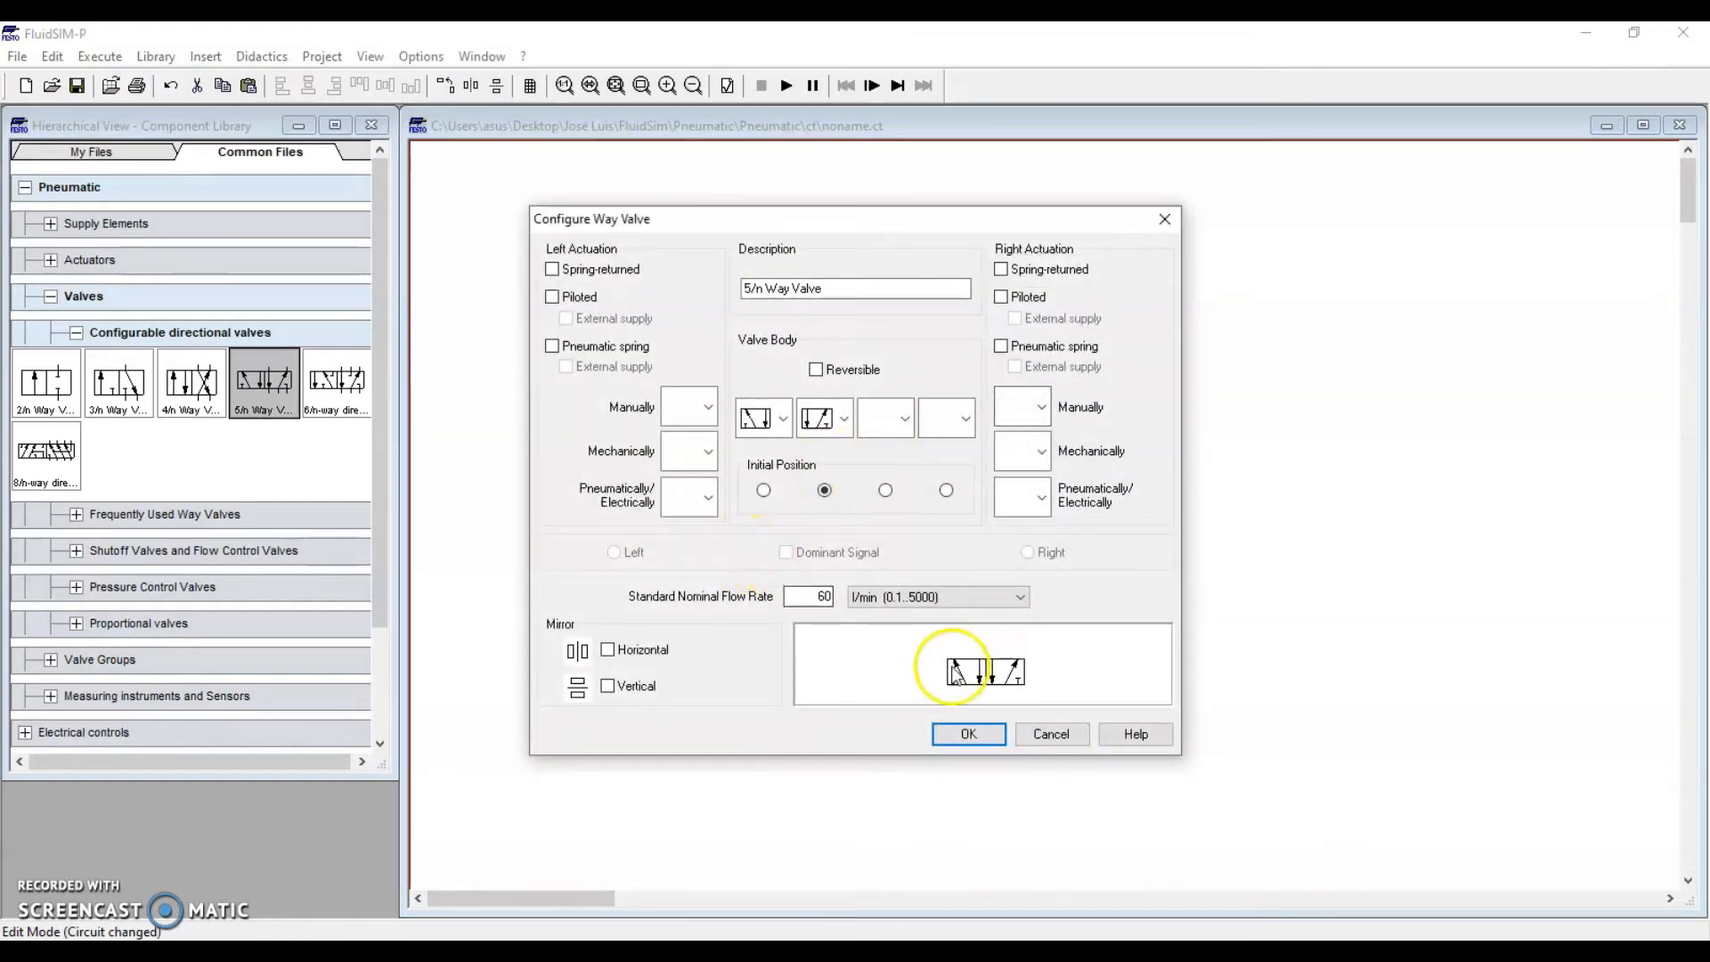
left_click(709, 499)
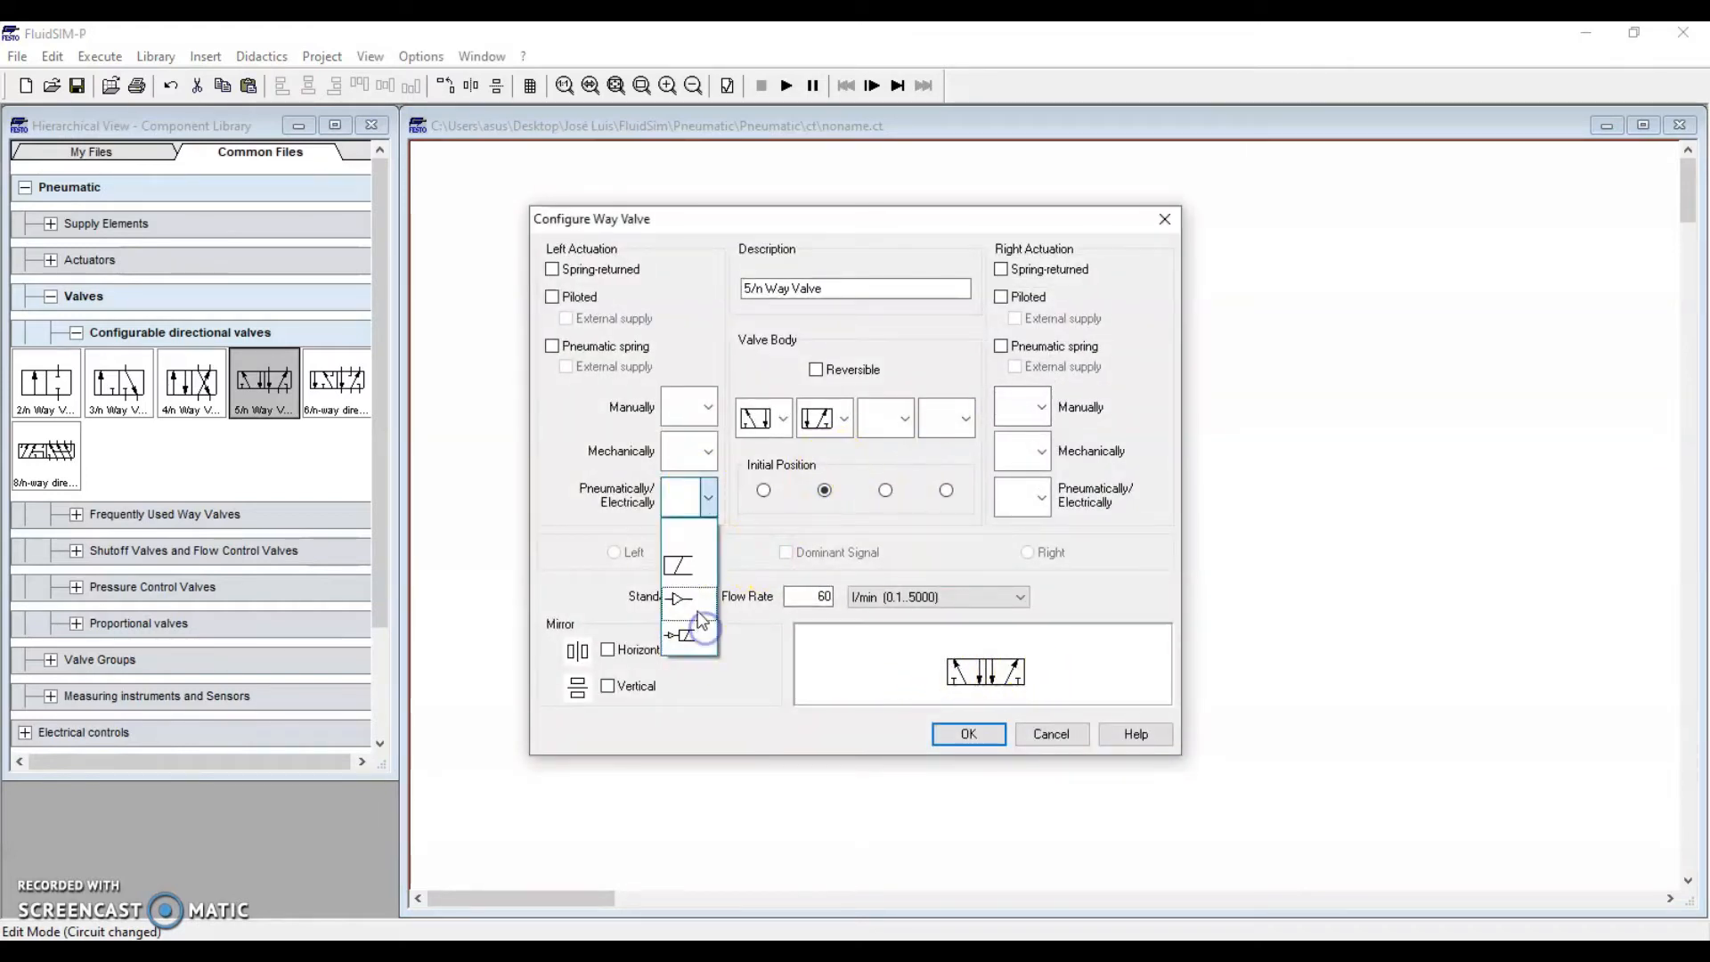
left_click(682, 599)
left_click(1043, 496)
left_click(1012, 598)
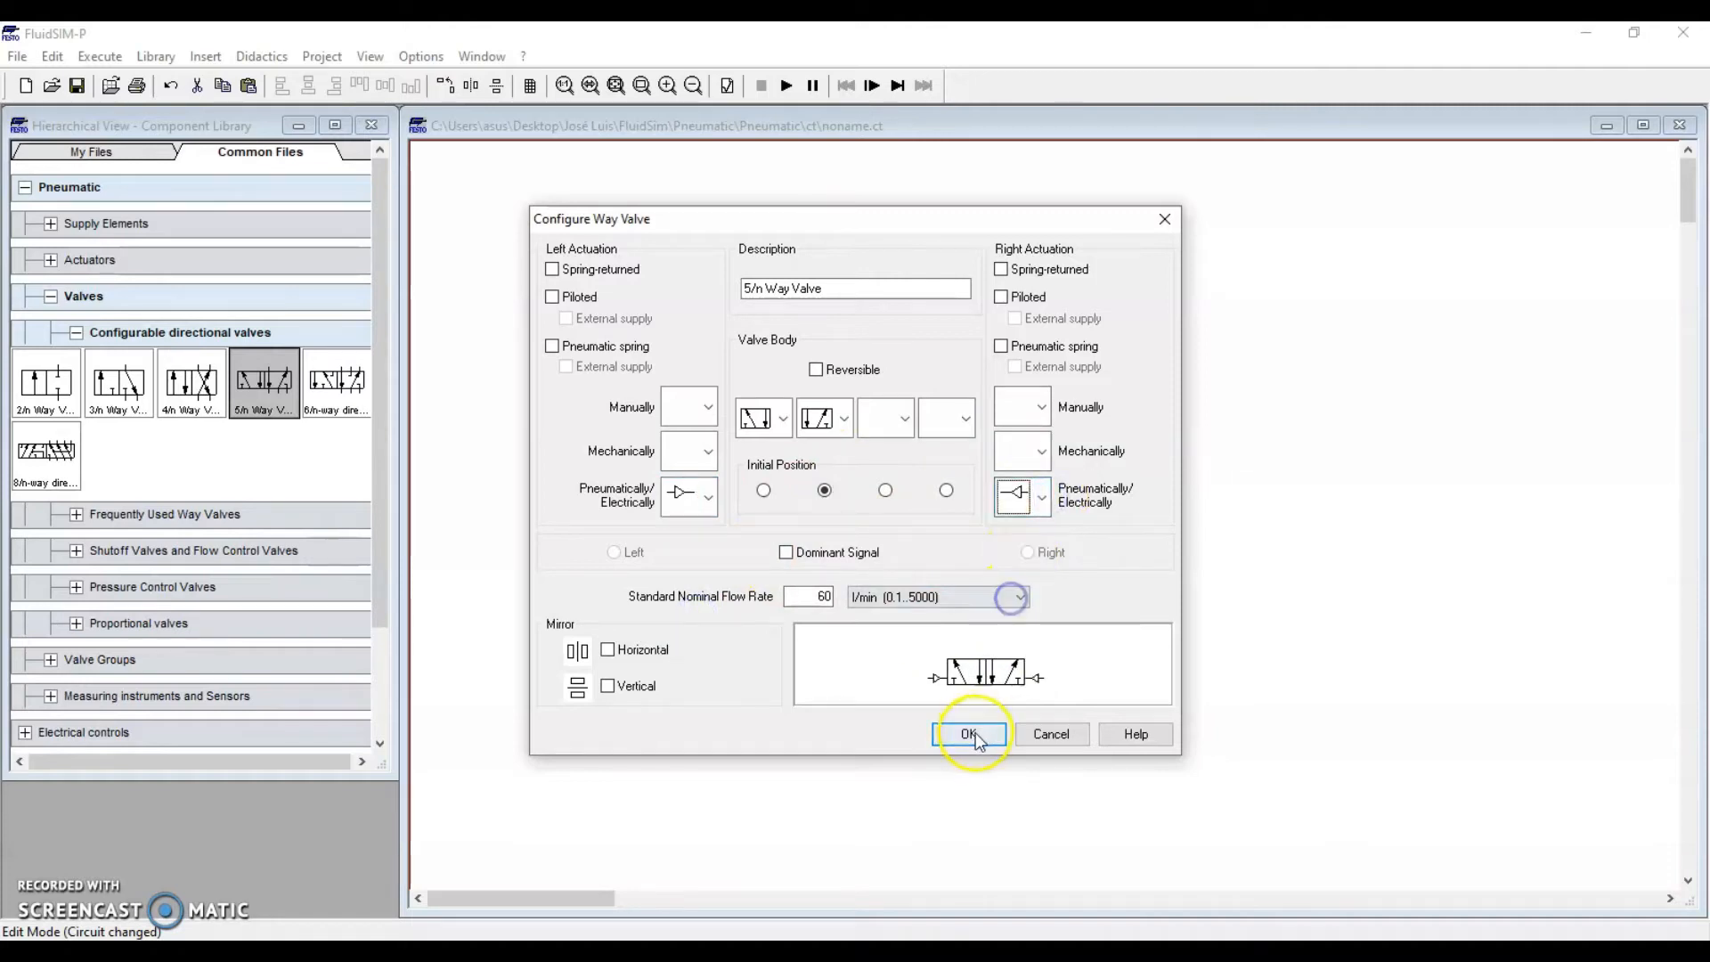
left_click(968, 733)
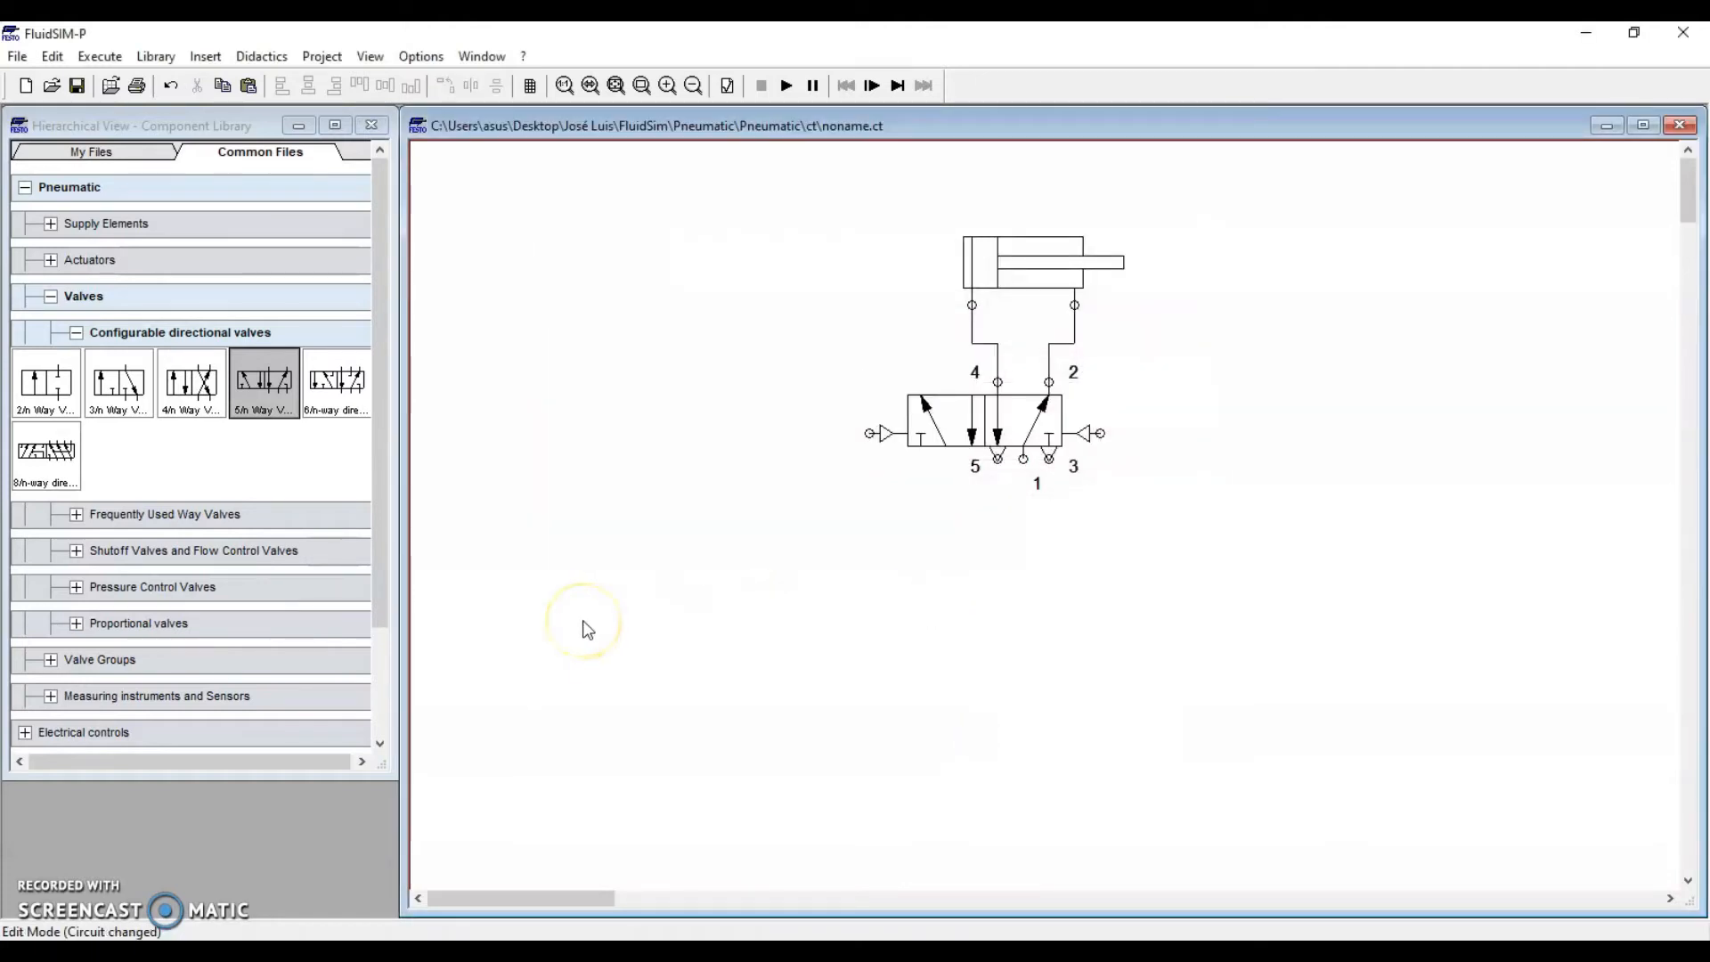
left_click(583, 621)
Step: Add a 3/n way valve below and left of the 5/n way valve, with an exhaust triangle terminator on port 3
left_click_drag(118, 383, 639, 742)
left_click_drag(595, 658, 620, 710)
left_click(695, 798)
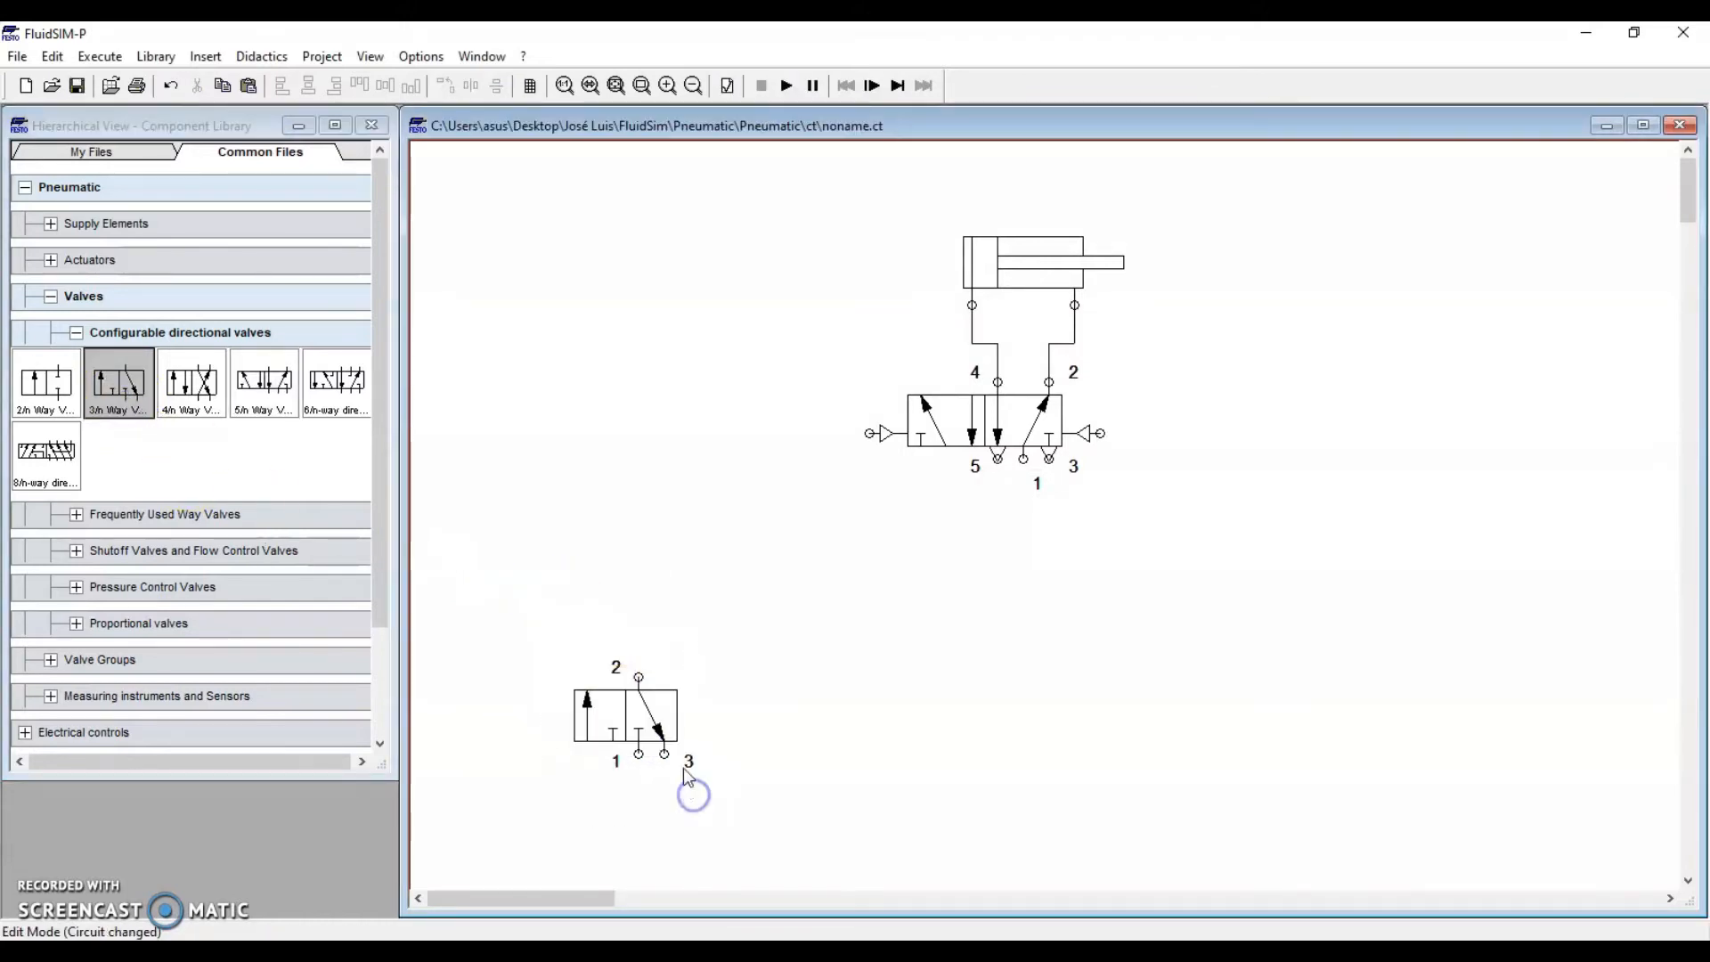
double_click(664, 755)
left_click(862, 544)
left_click(847, 649)
left_click(764, 609)
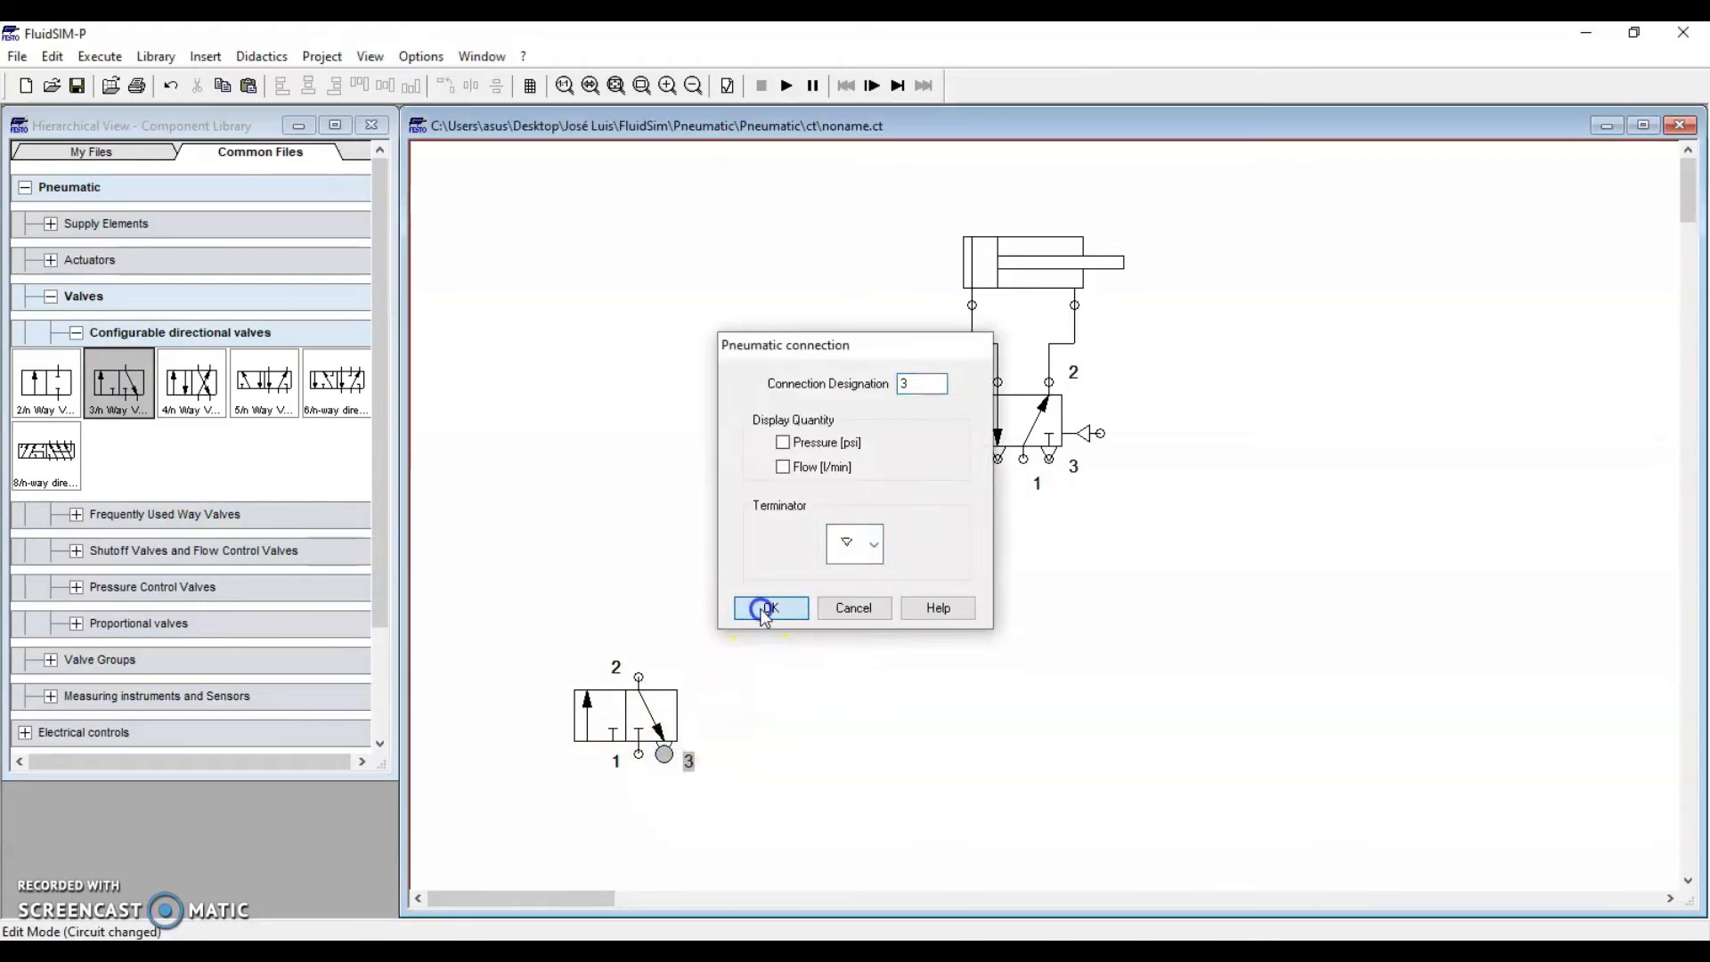
Step: Configure the 3/n way valve with manual push-button actuation on the left and spring return on the right
double_click(636, 715)
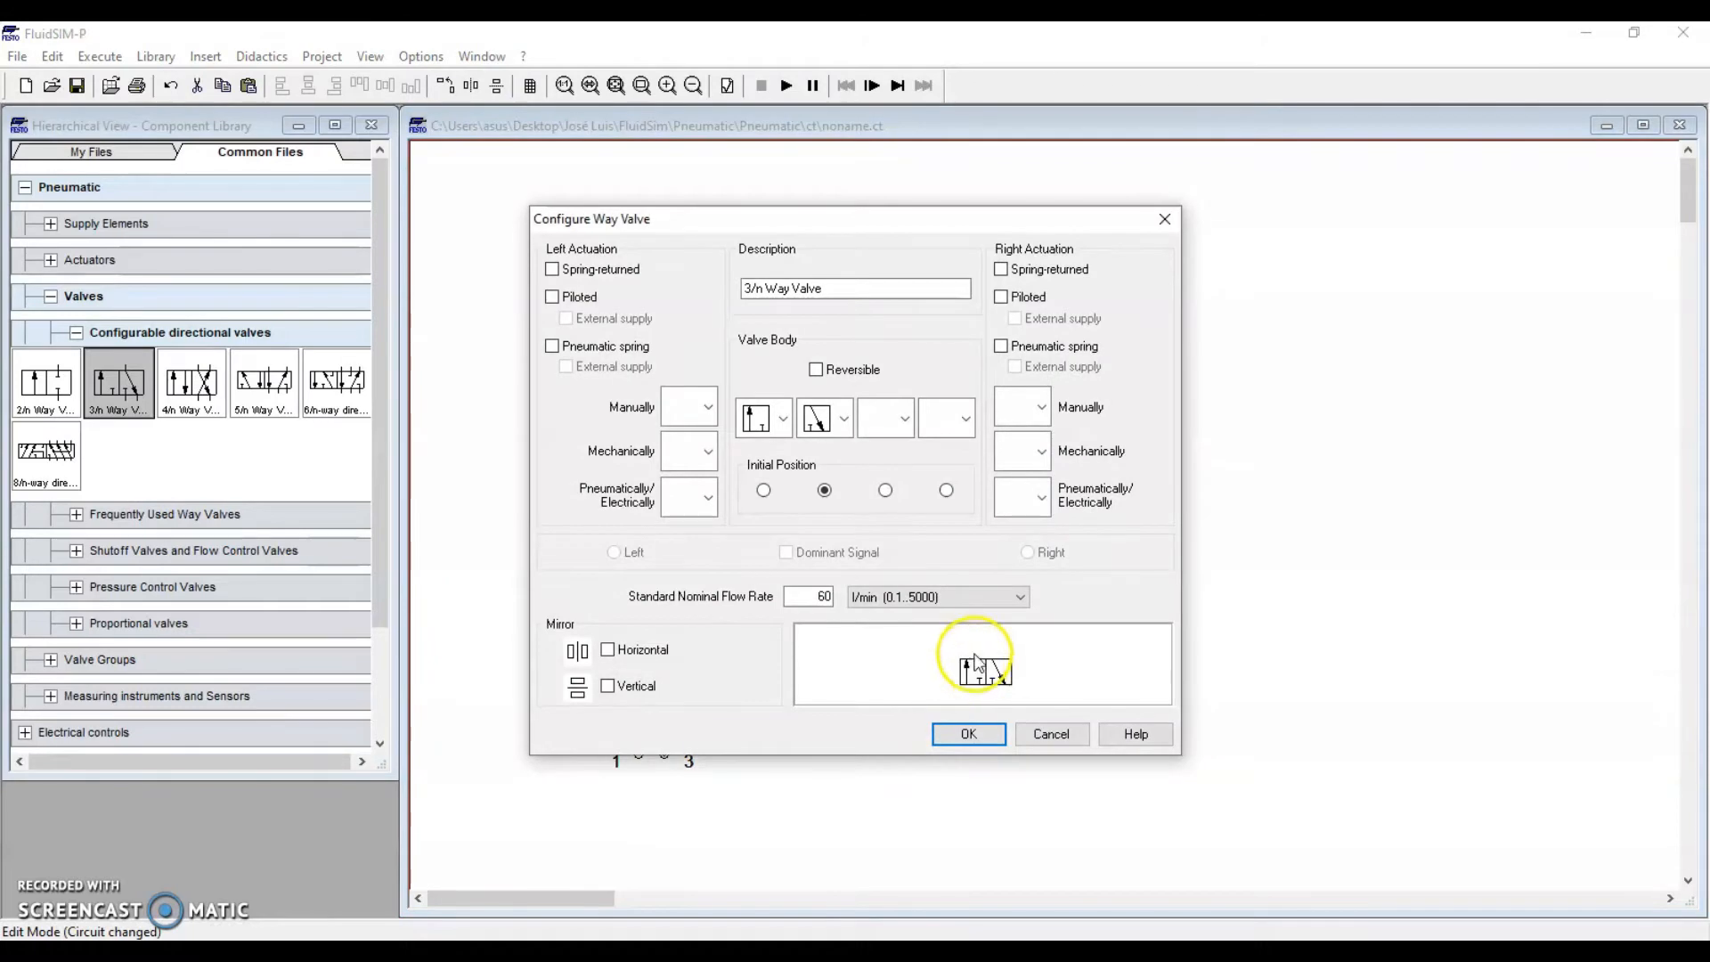
left_click(708, 408)
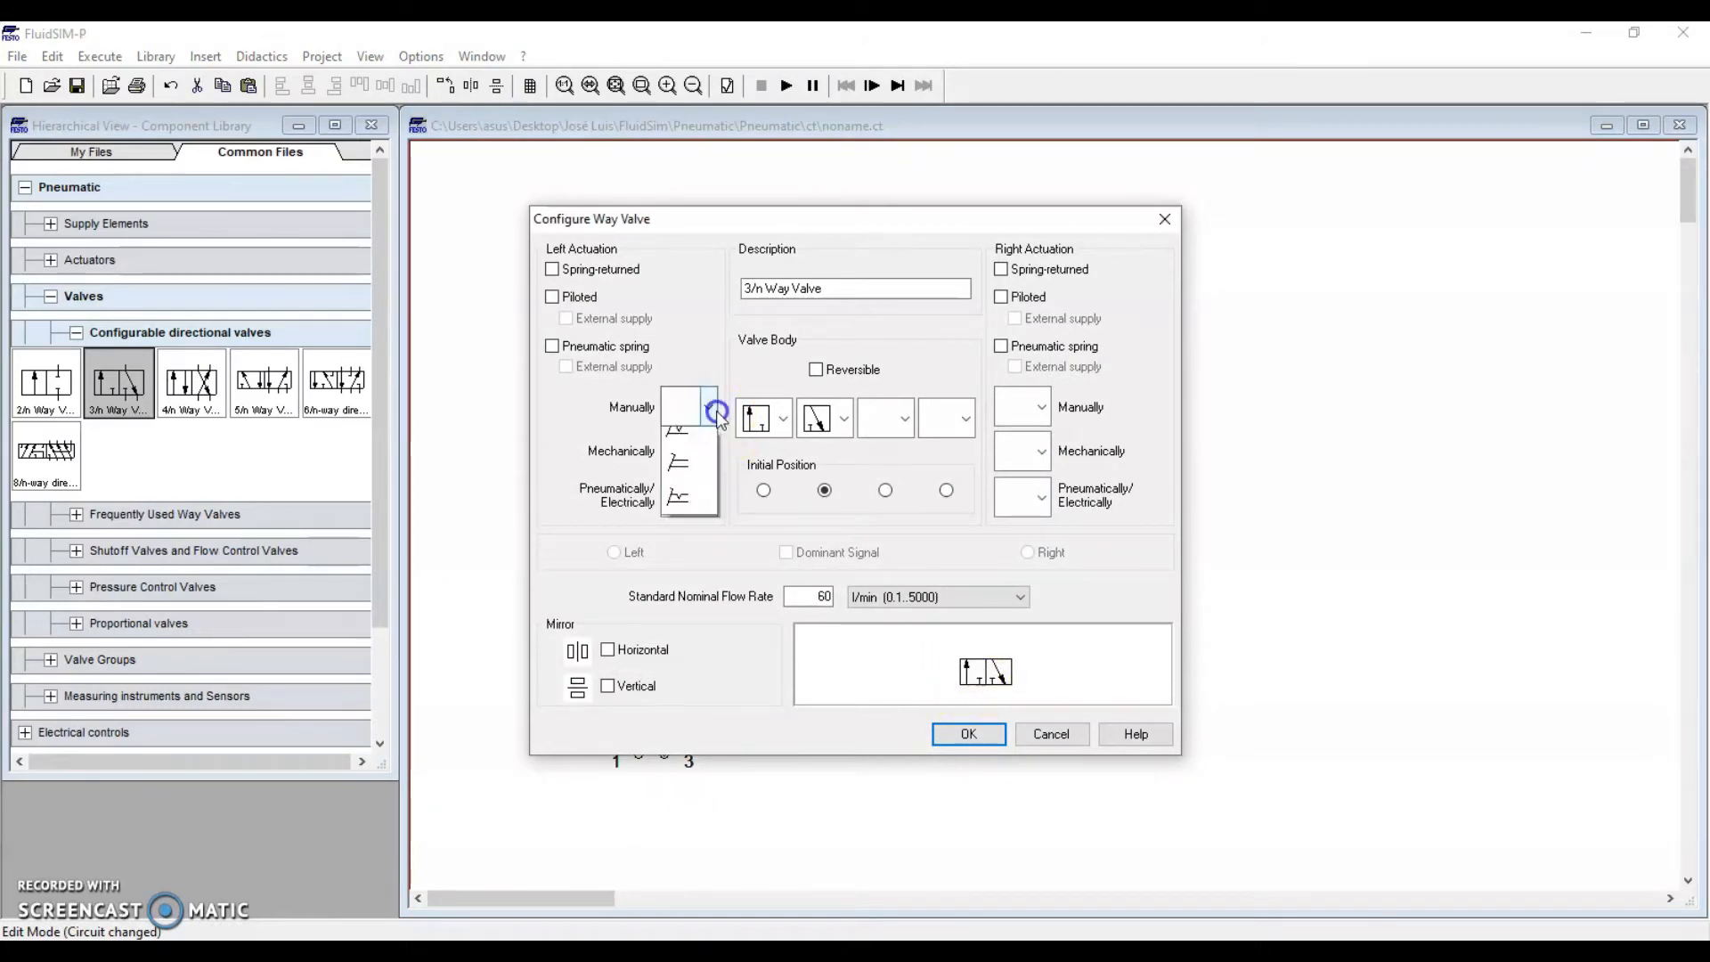
left_click(687, 549)
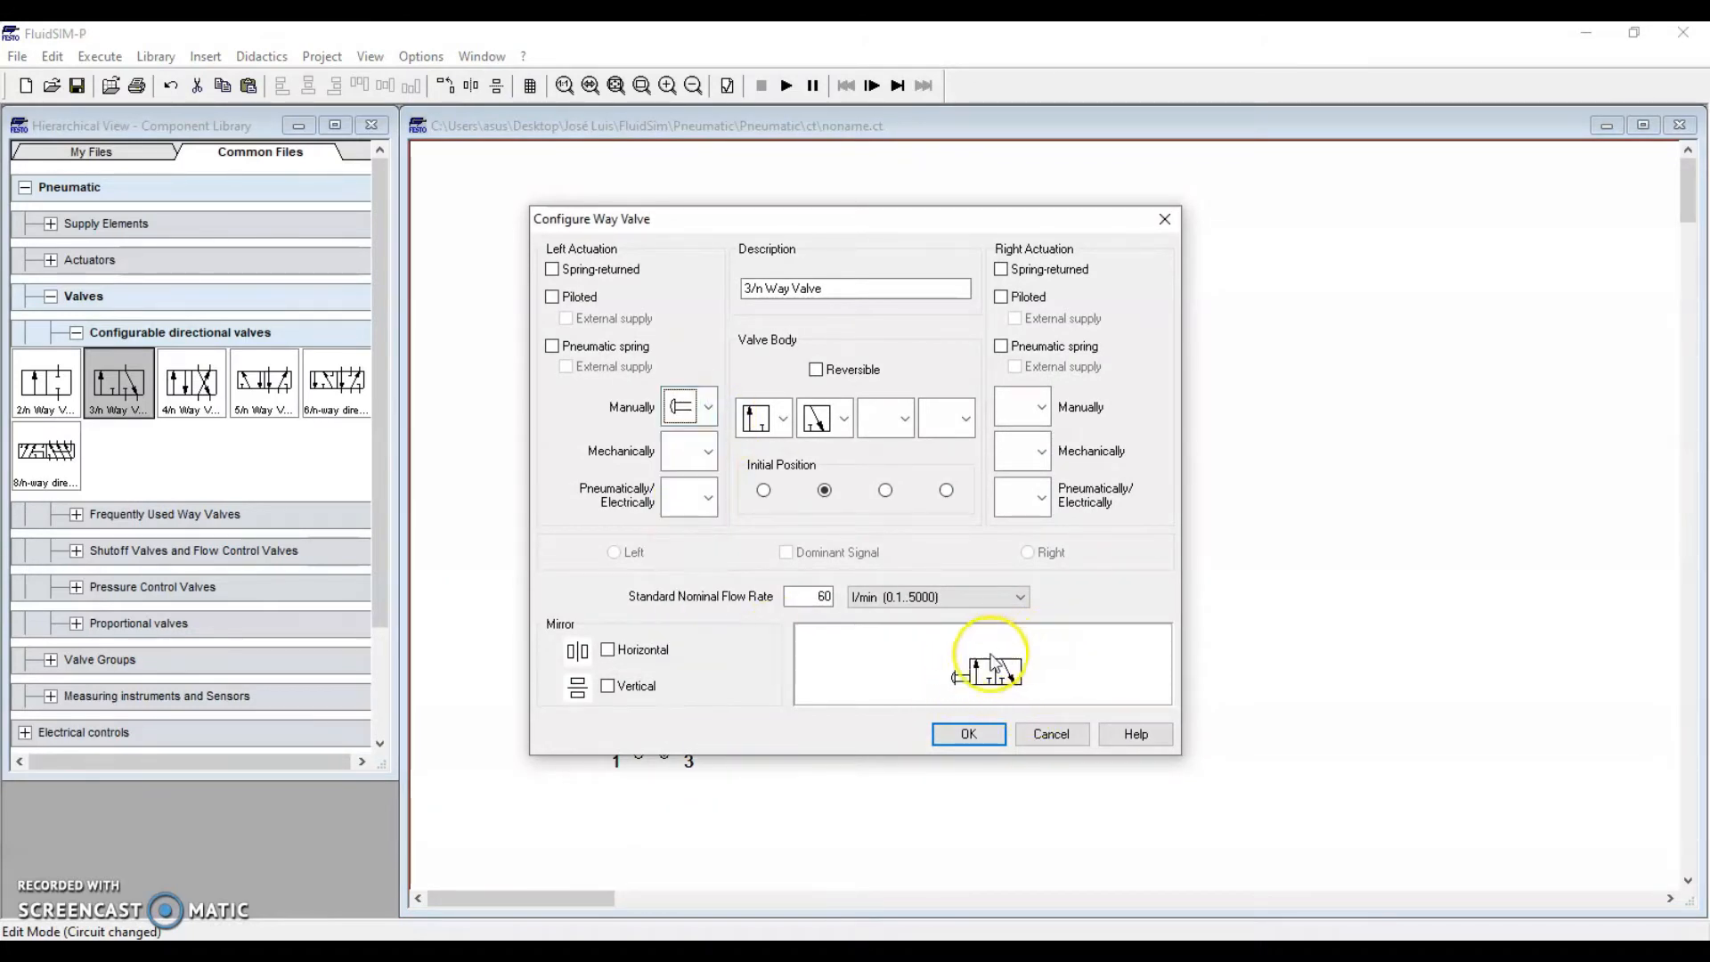
left_click(1001, 269)
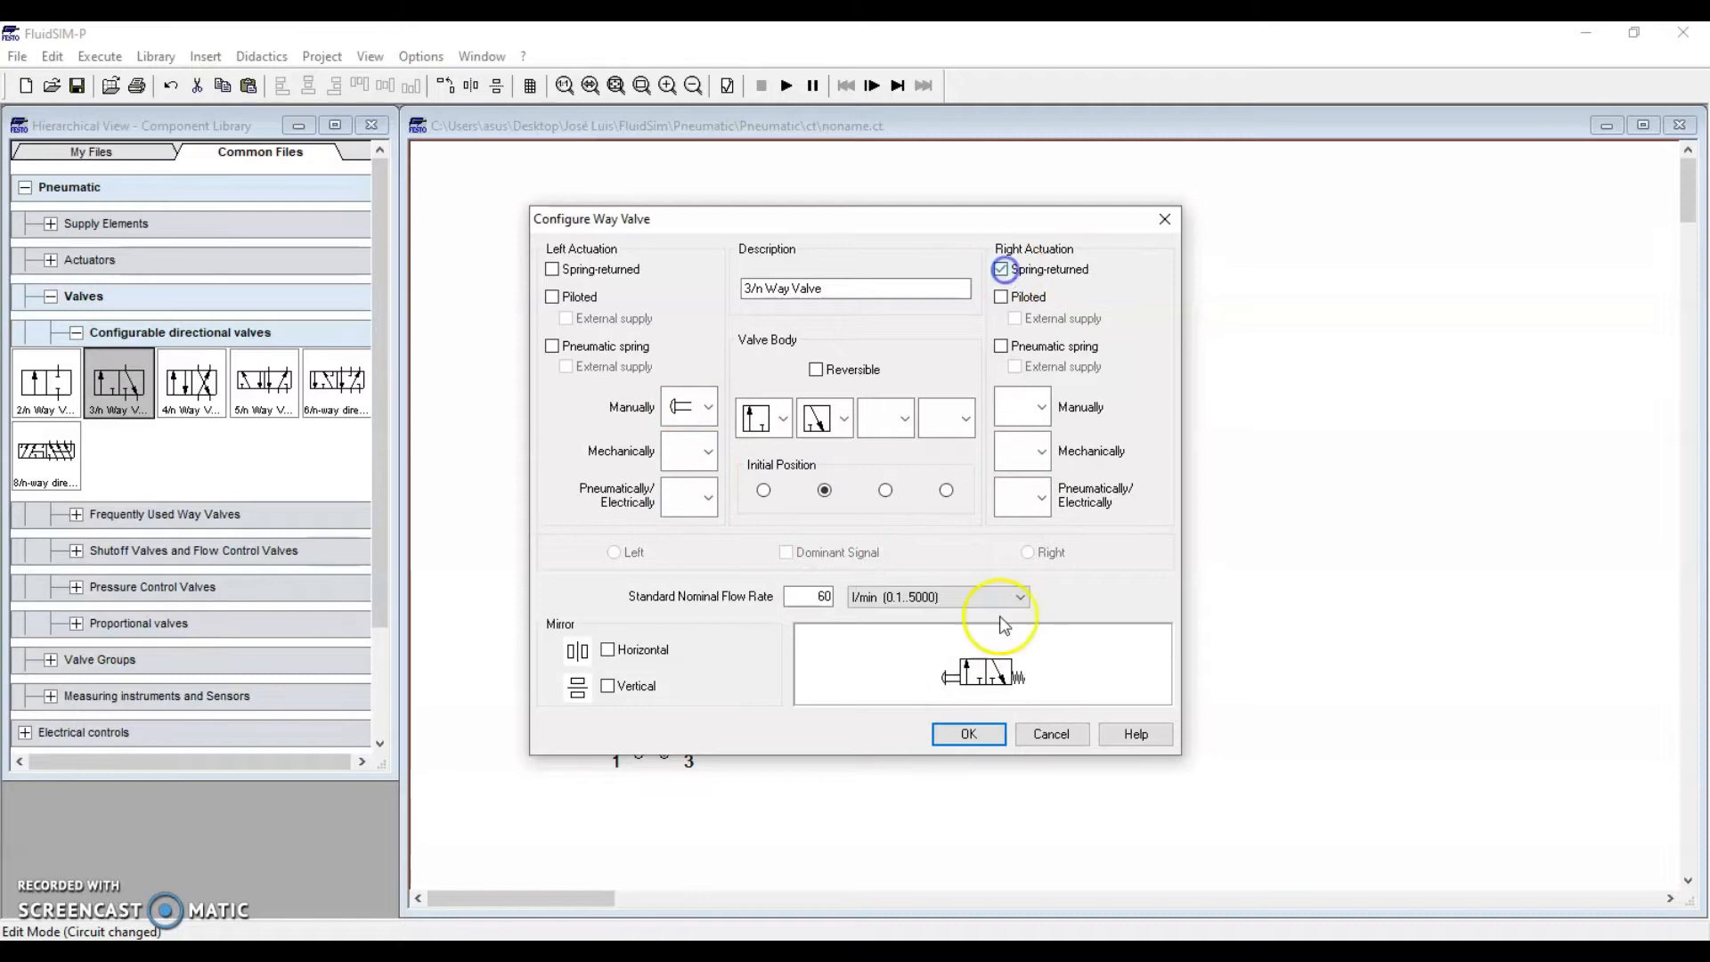
left_click(977, 733)
Step: Copy the push-button 3/n way valve and place the duplicate below and right of the 5/n way valve
left_click_drag(504, 630, 775, 824)
right_click(660, 709)
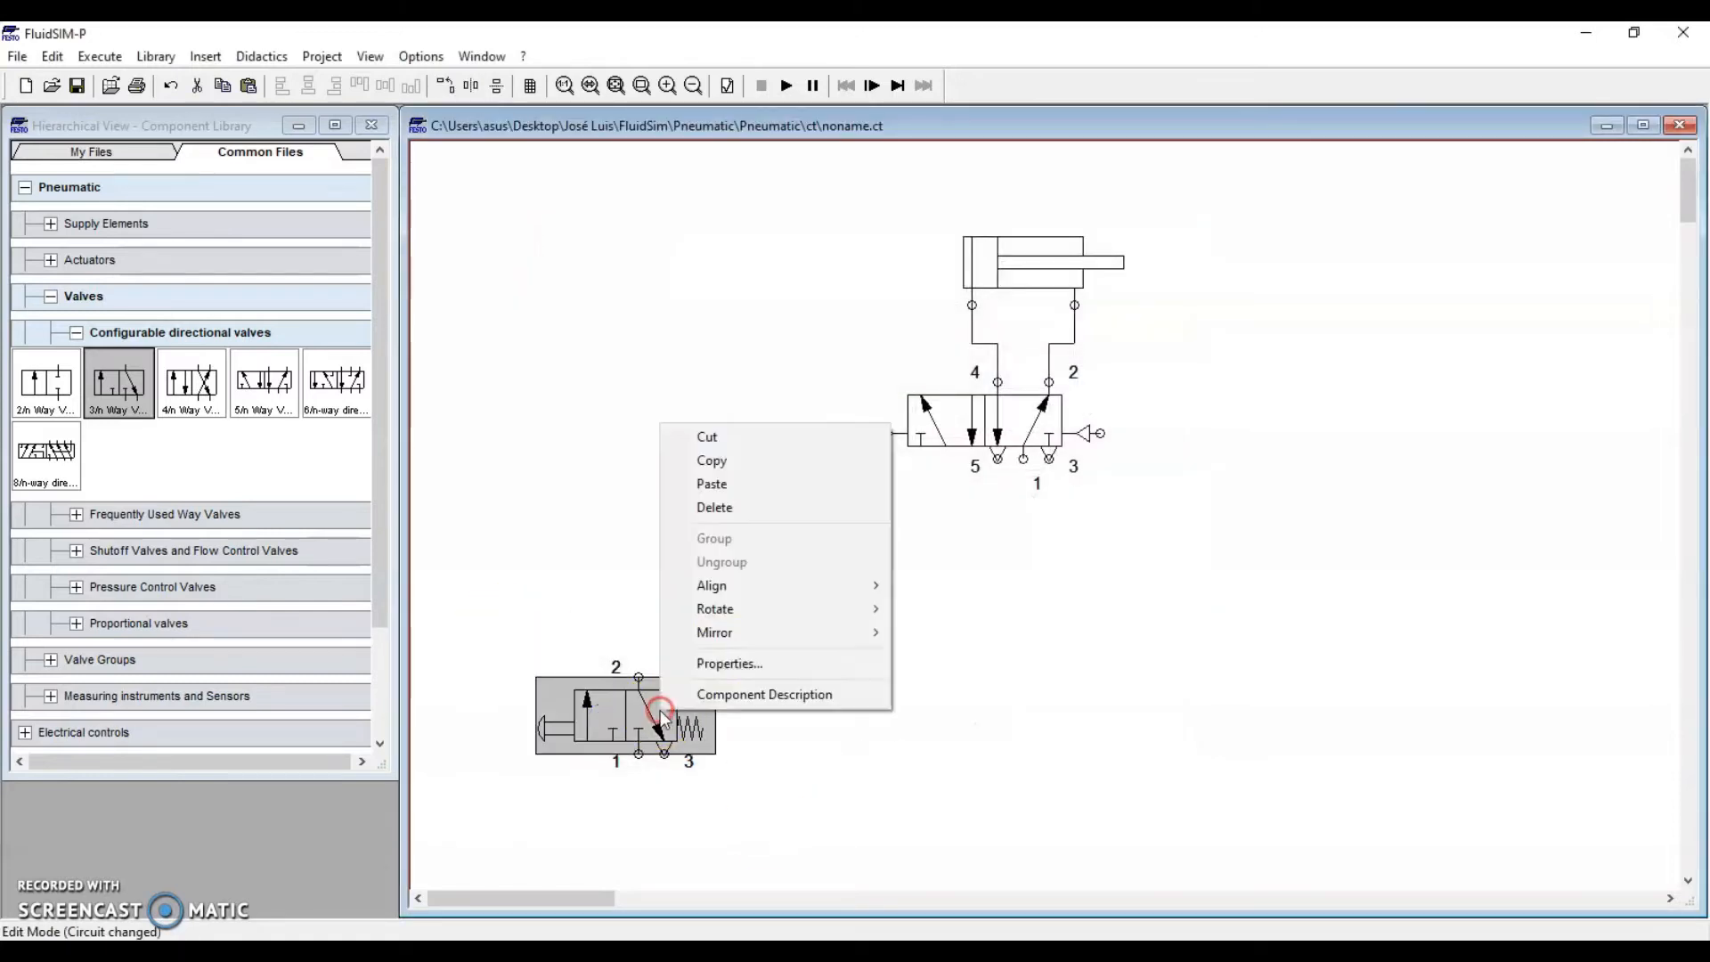
left_click(725, 460)
left_click(881, 618)
right_click(887, 614)
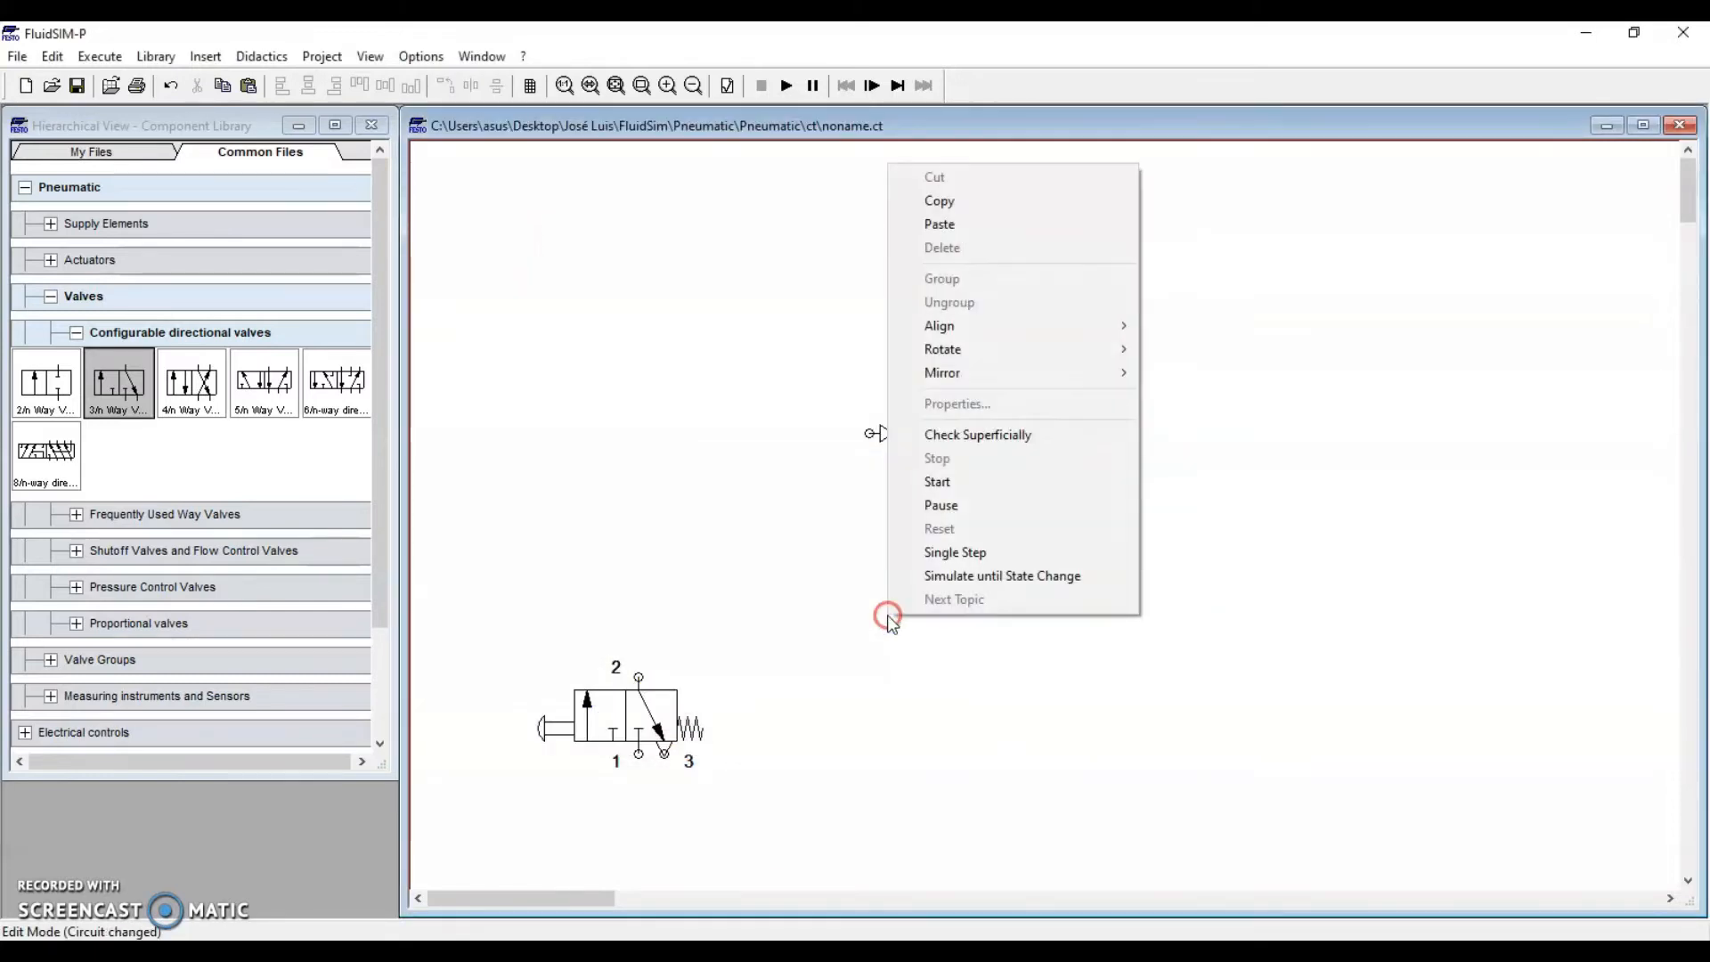
left_click(1000, 229)
left_click_drag(1107, 563, 1308, 744)
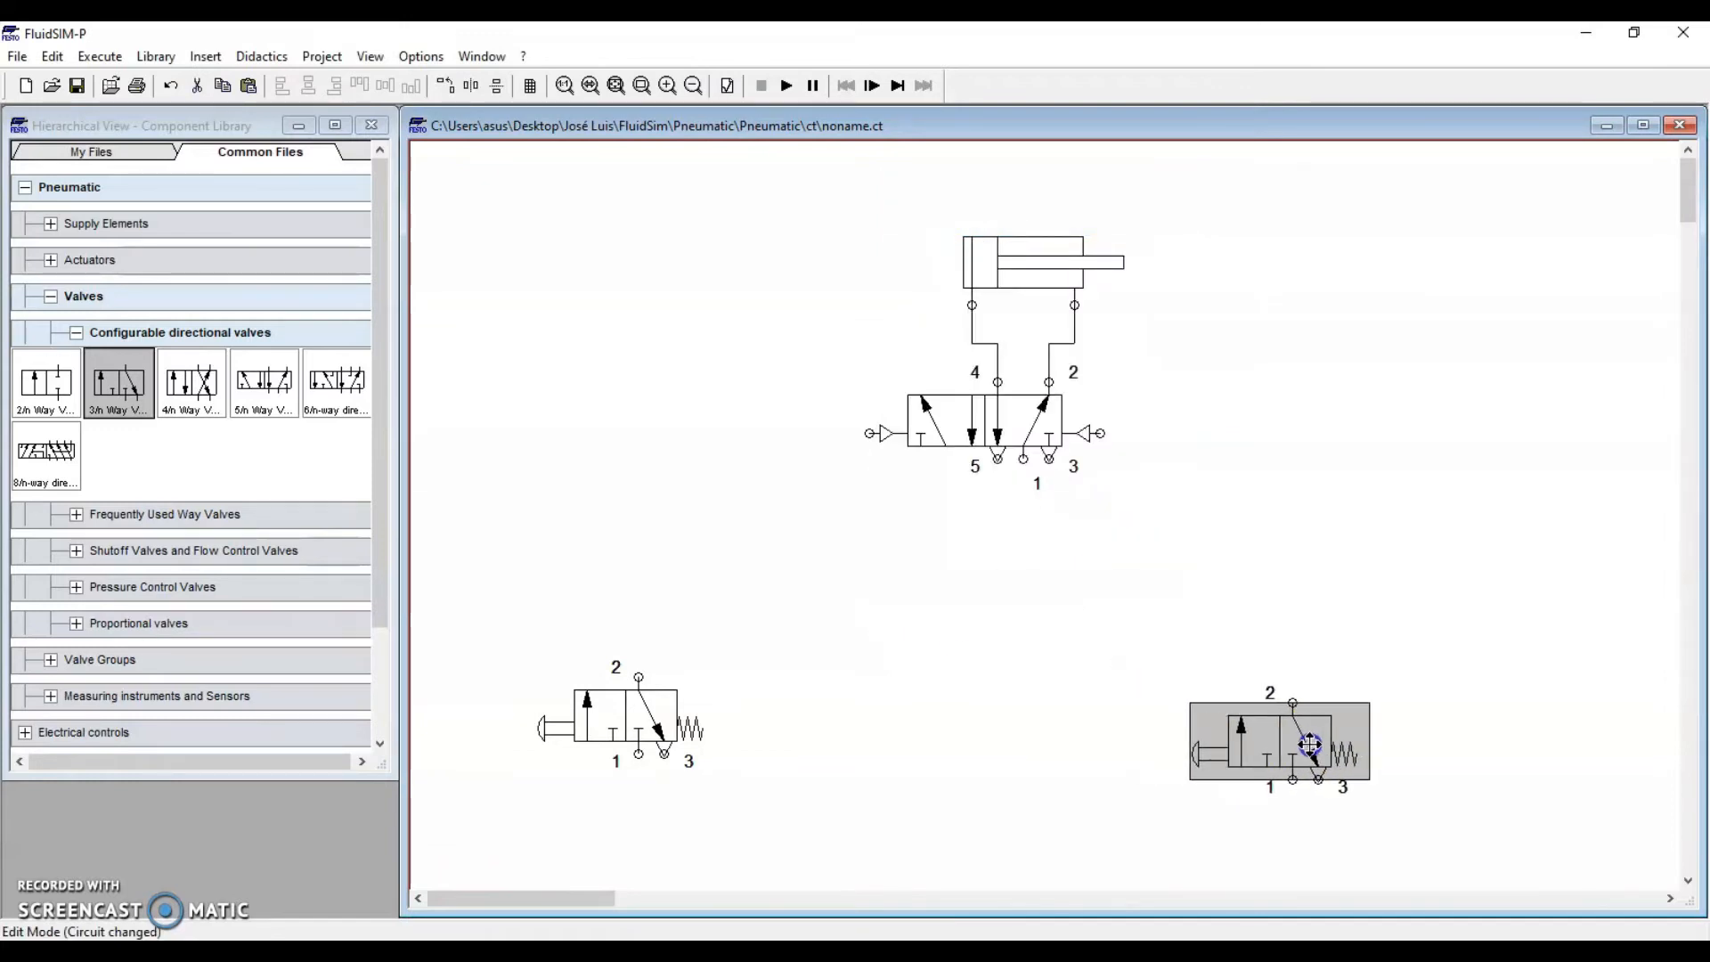
Step: Replace the duplicate valve's left push-button with mechanical roller actuation and move the valve slightly lower
double_click(1272, 736)
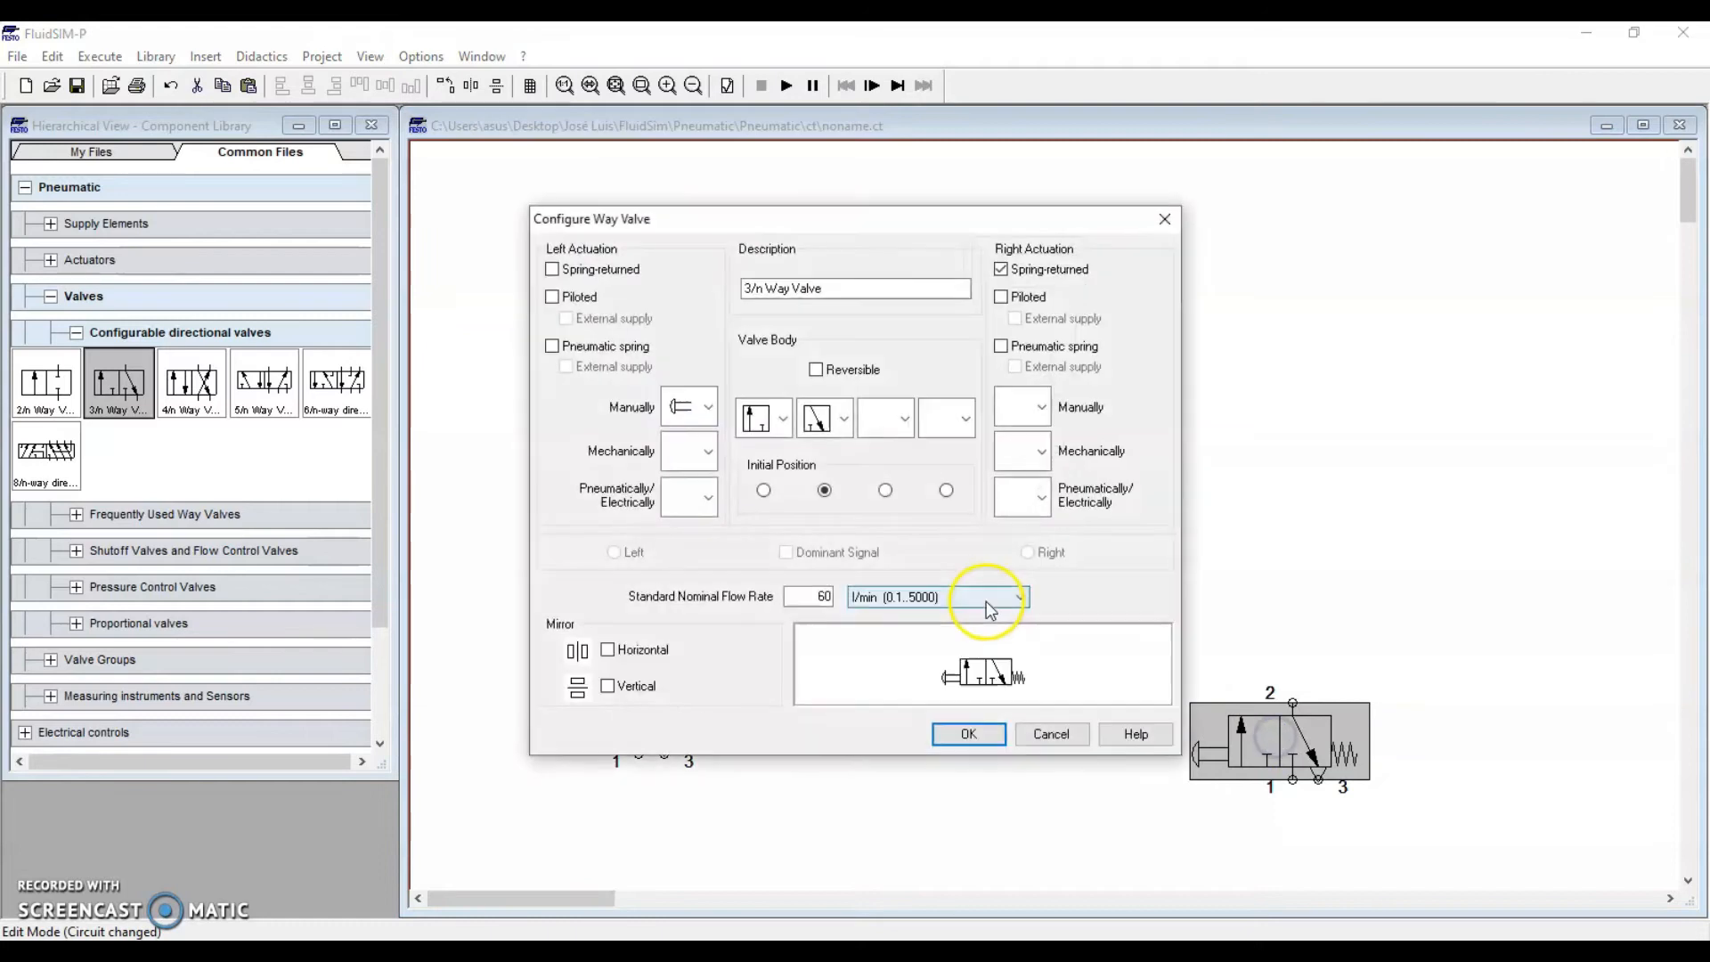
left_click(711, 408)
left_click(695, 453)
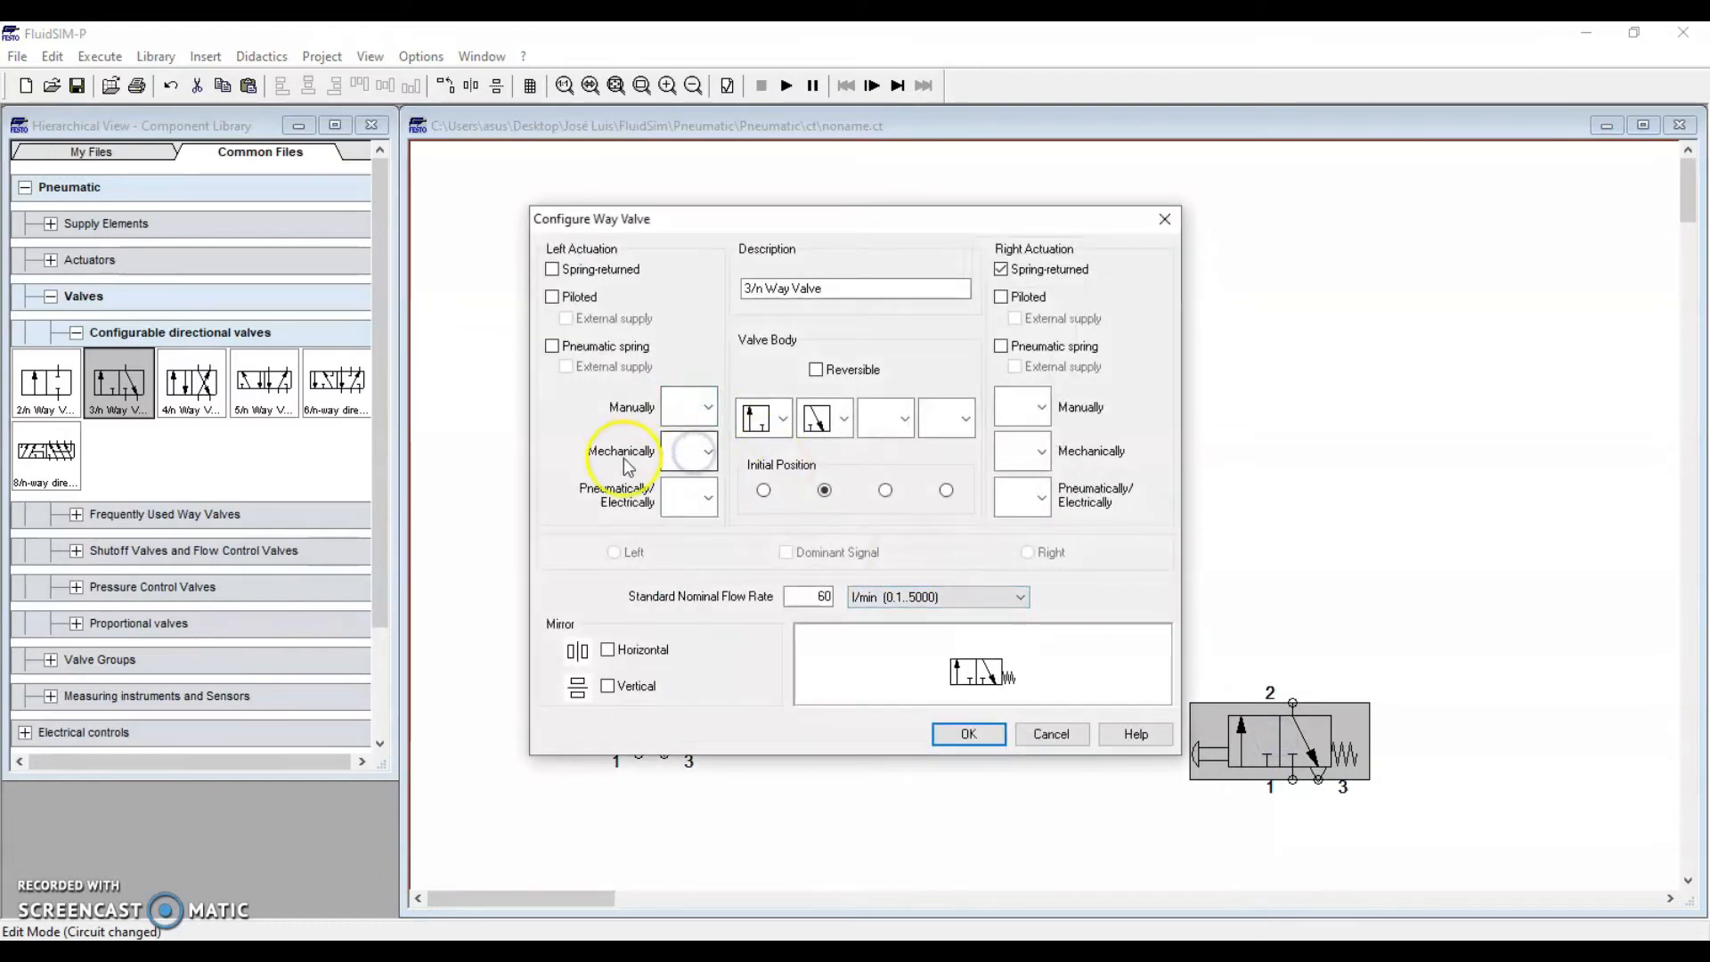
left_click(686, 561)
left_click(968, 733)
left_click_drag(1285, 727, 1298, 778)
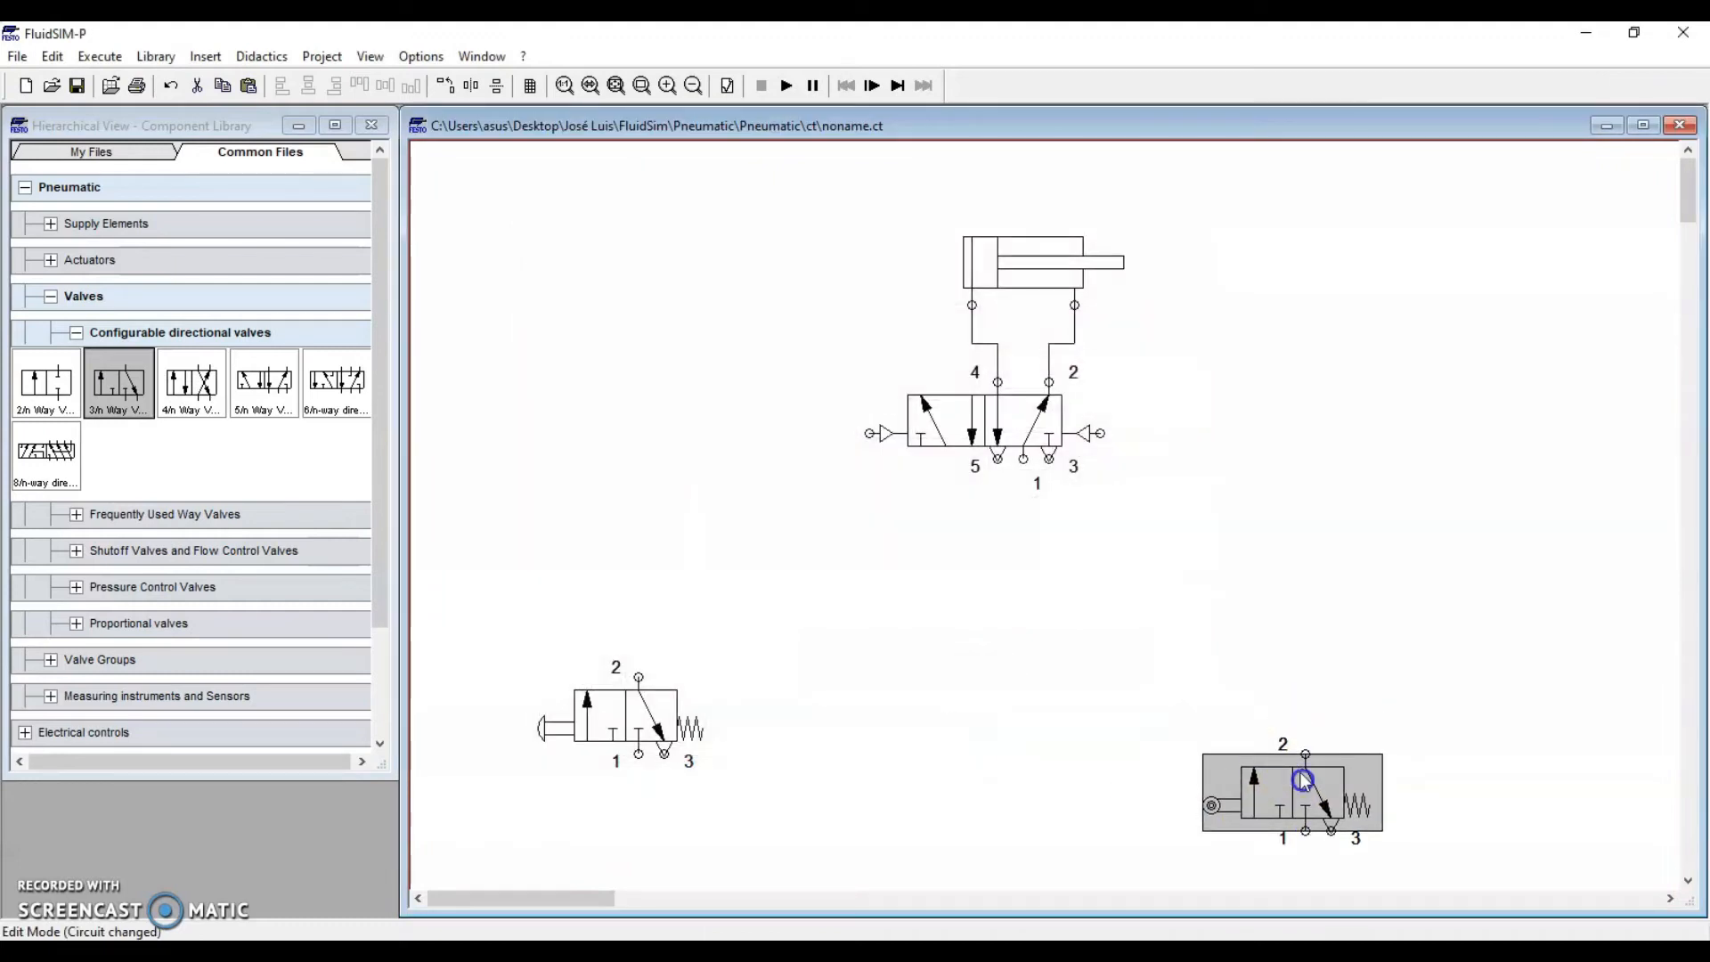
left_click(1272, 676)
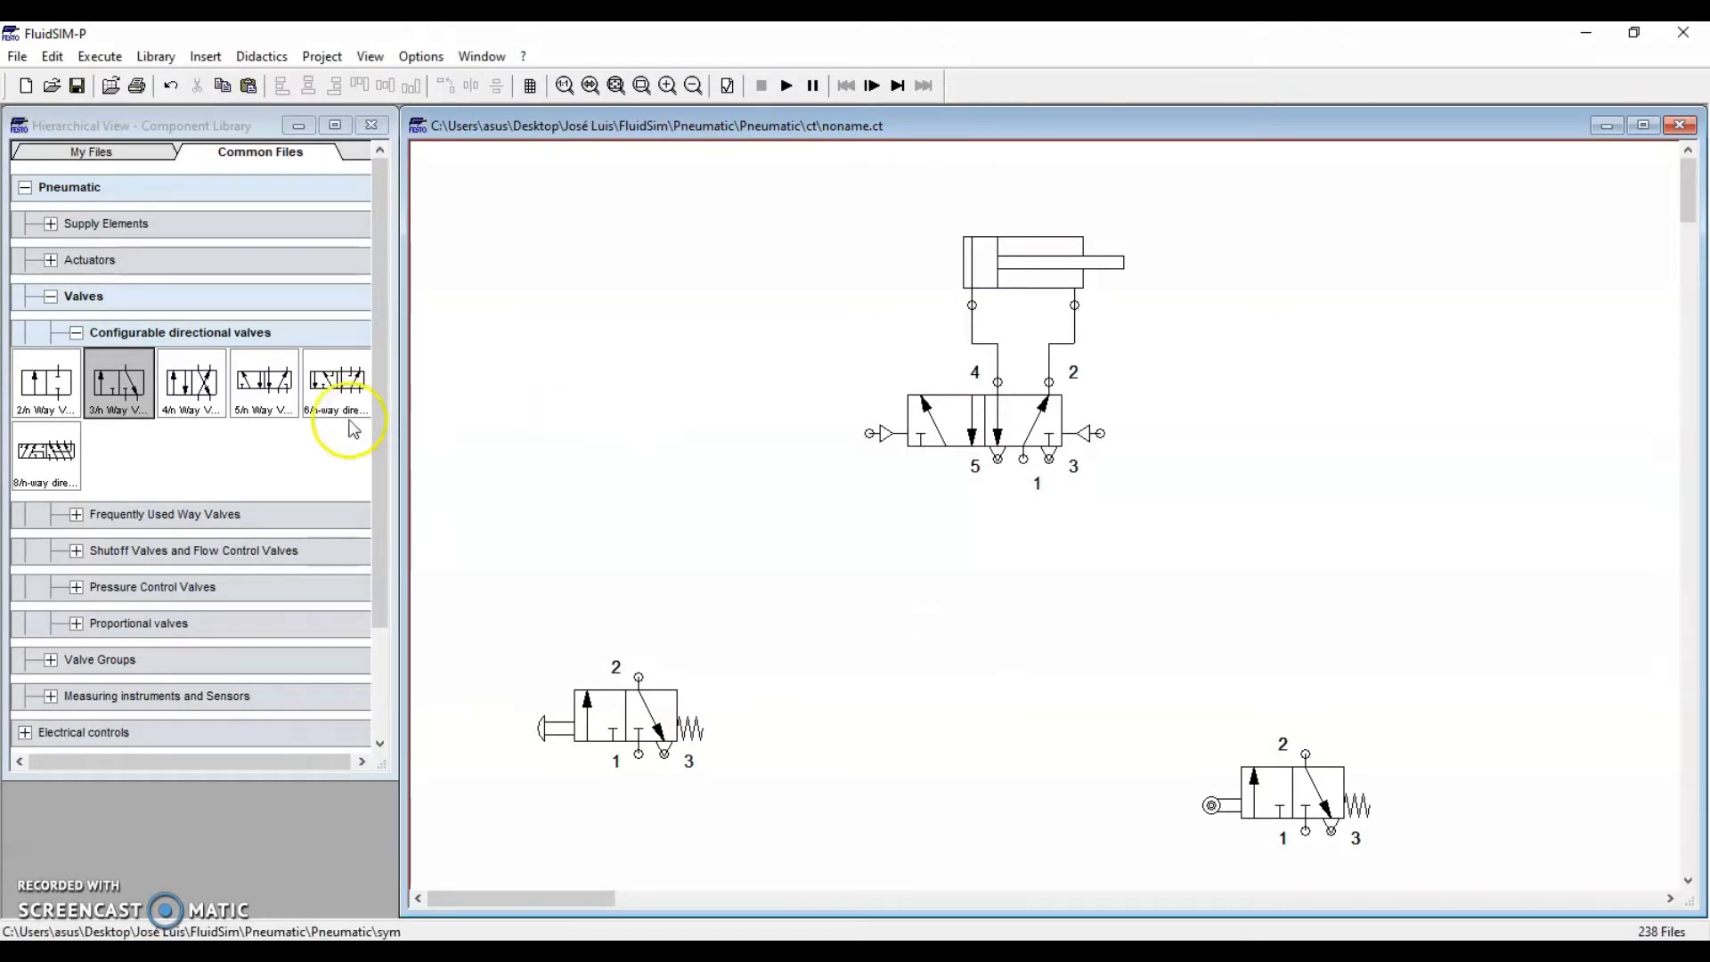
Step: Add a 3/n way valve above and right of the roller valve and a one-way flow control valve to its left
left_click_drag(122, 382, 1447, 623)
left_click(77, 333)
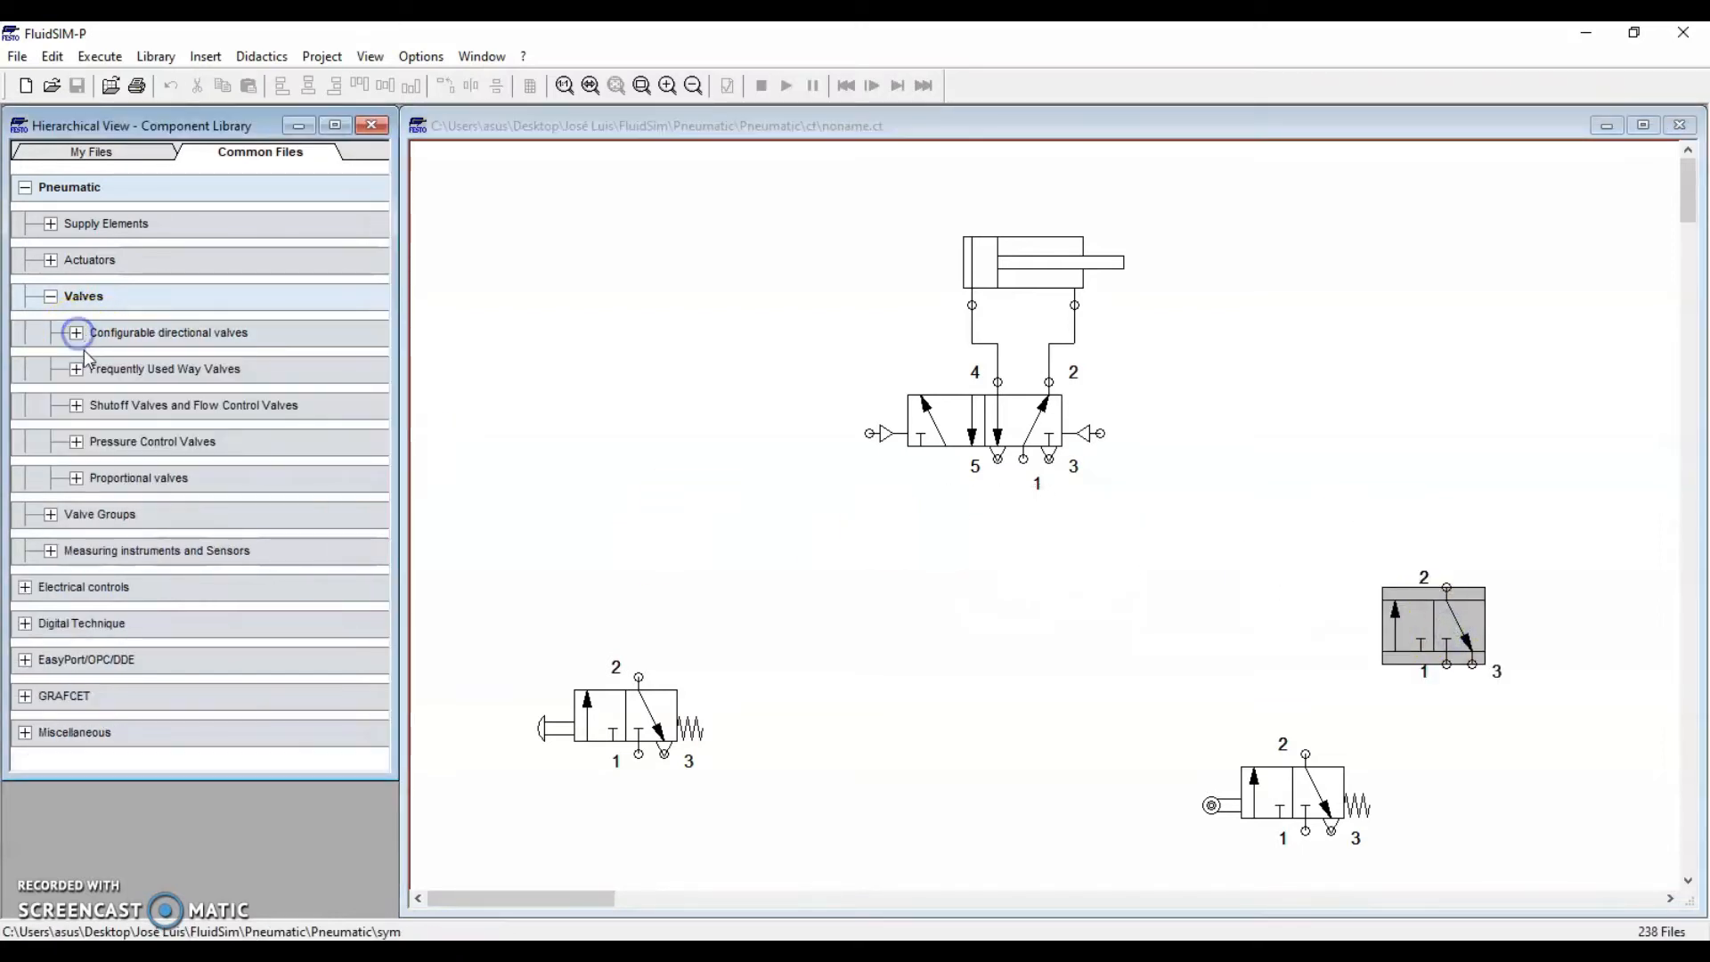
left_click(77, 405)
mouse_move(116, 462)
left_mouse_down()
mouse_move(227, 641)
mouse_move(140, 612)
left_mouse_up()
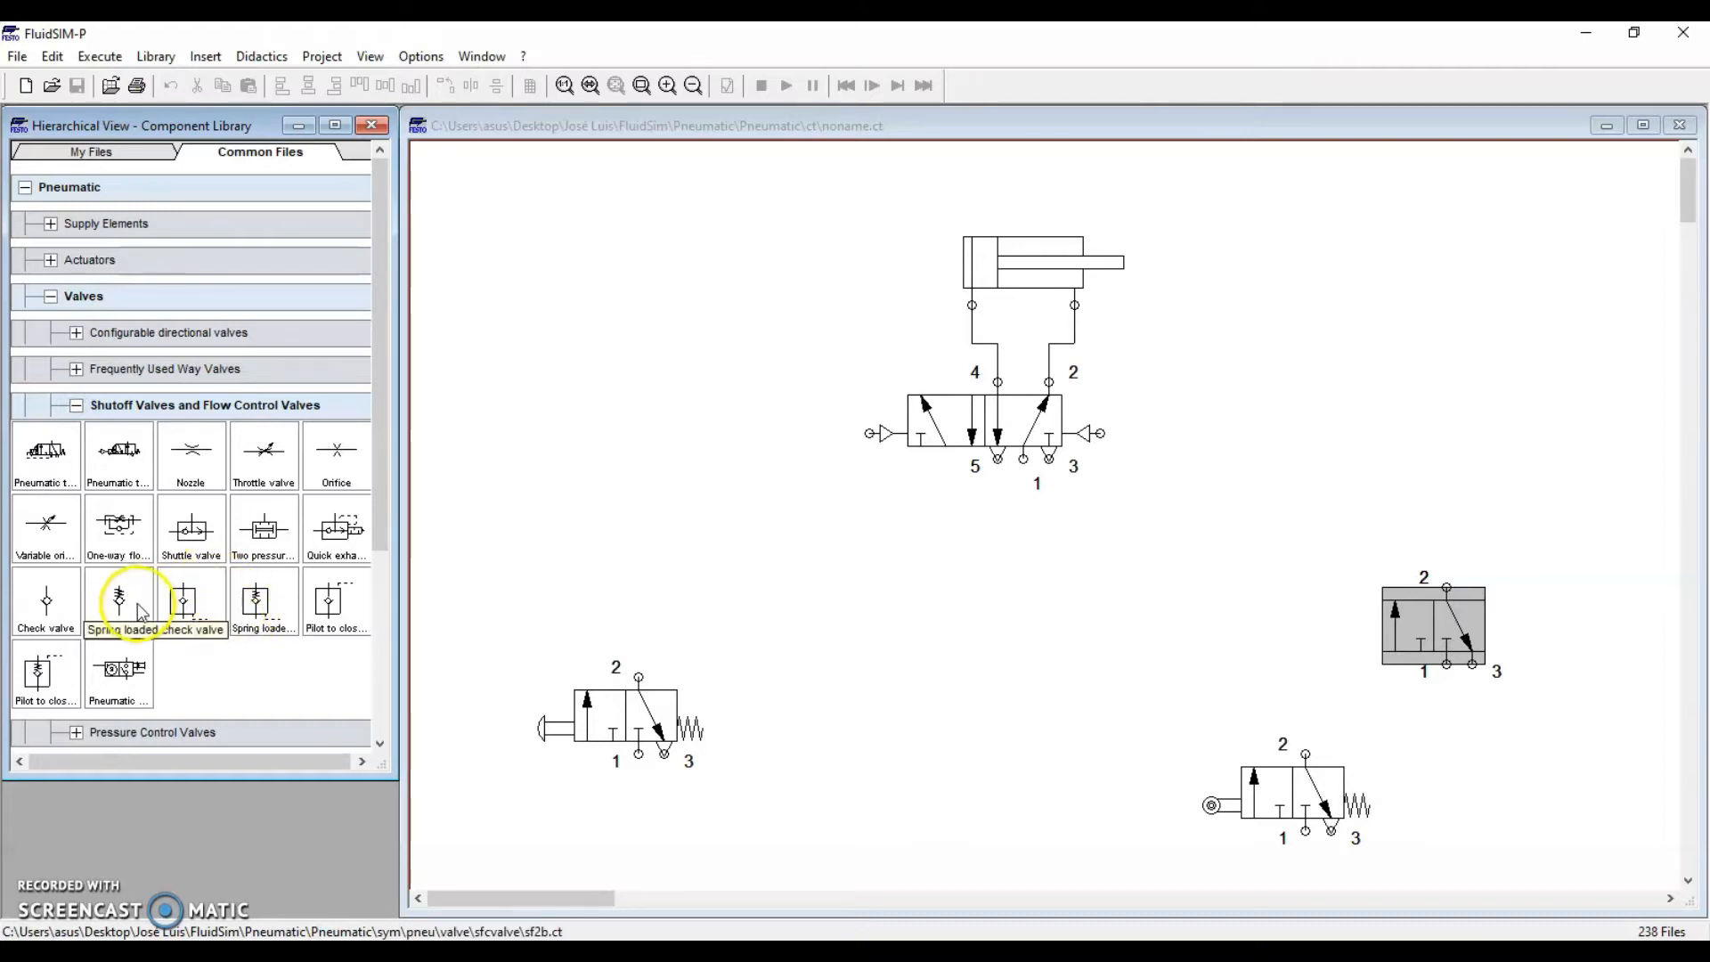
left_click_drag(118, 527, 1242, 648)
Step: Add a vertical air pressure reservoir from the supply elements above the one-way flow control valve
left_click(78, 405)
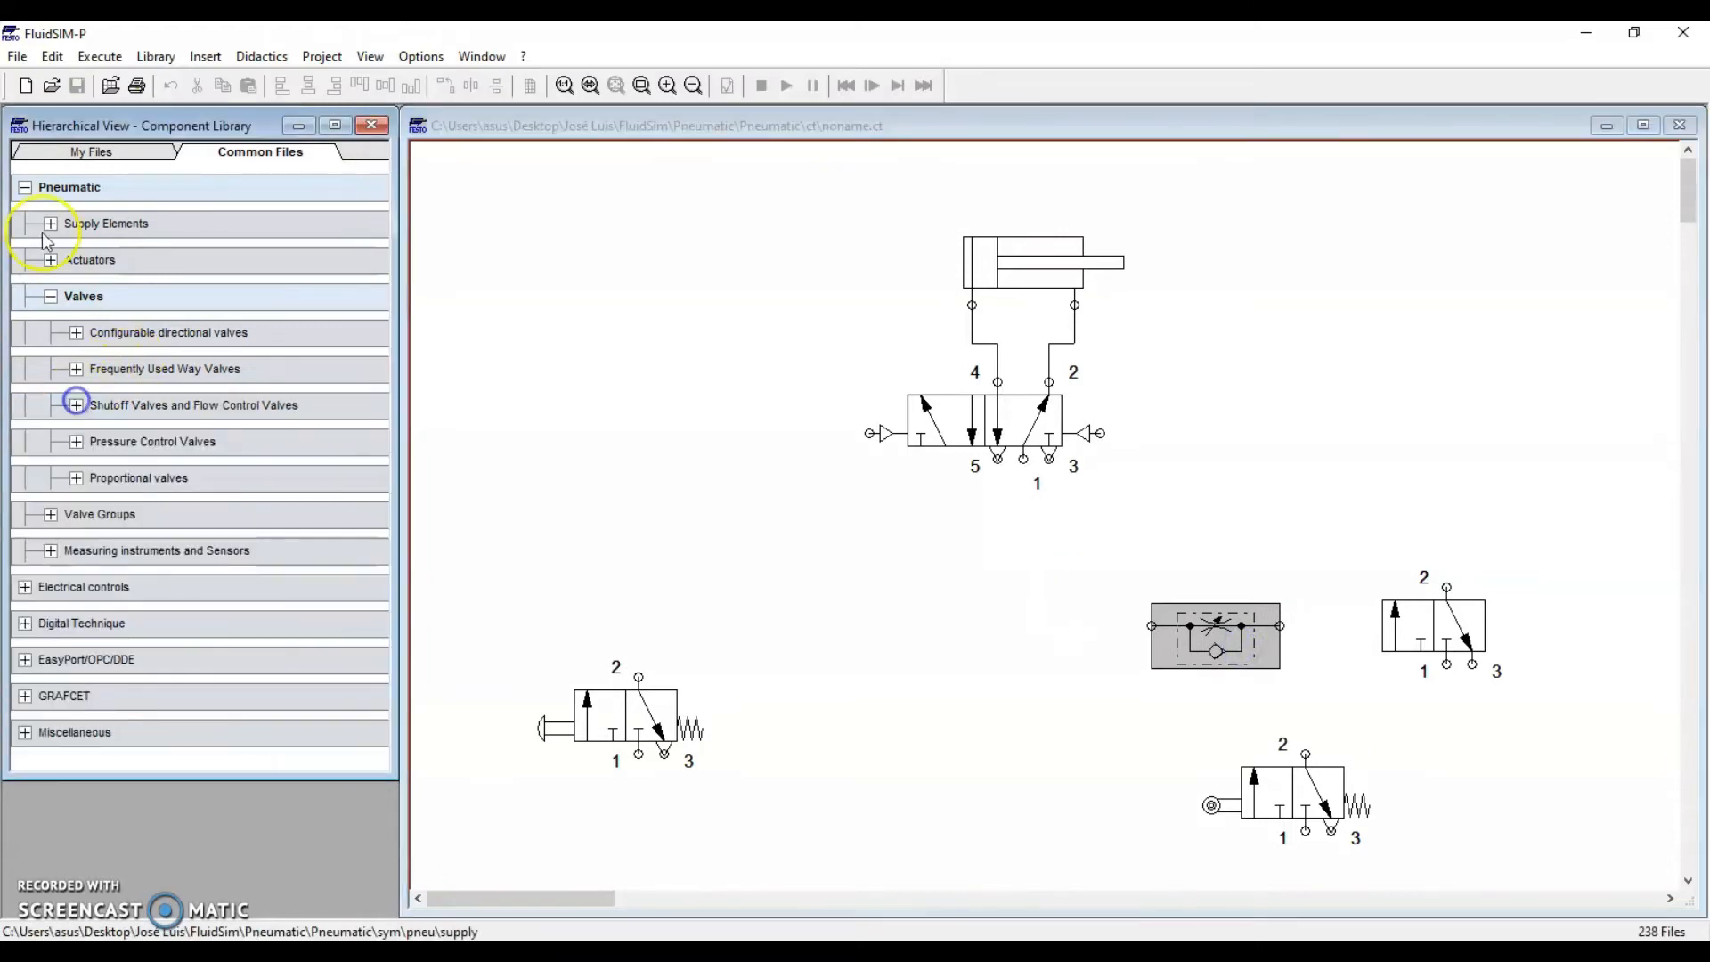
left_click(51, 224)
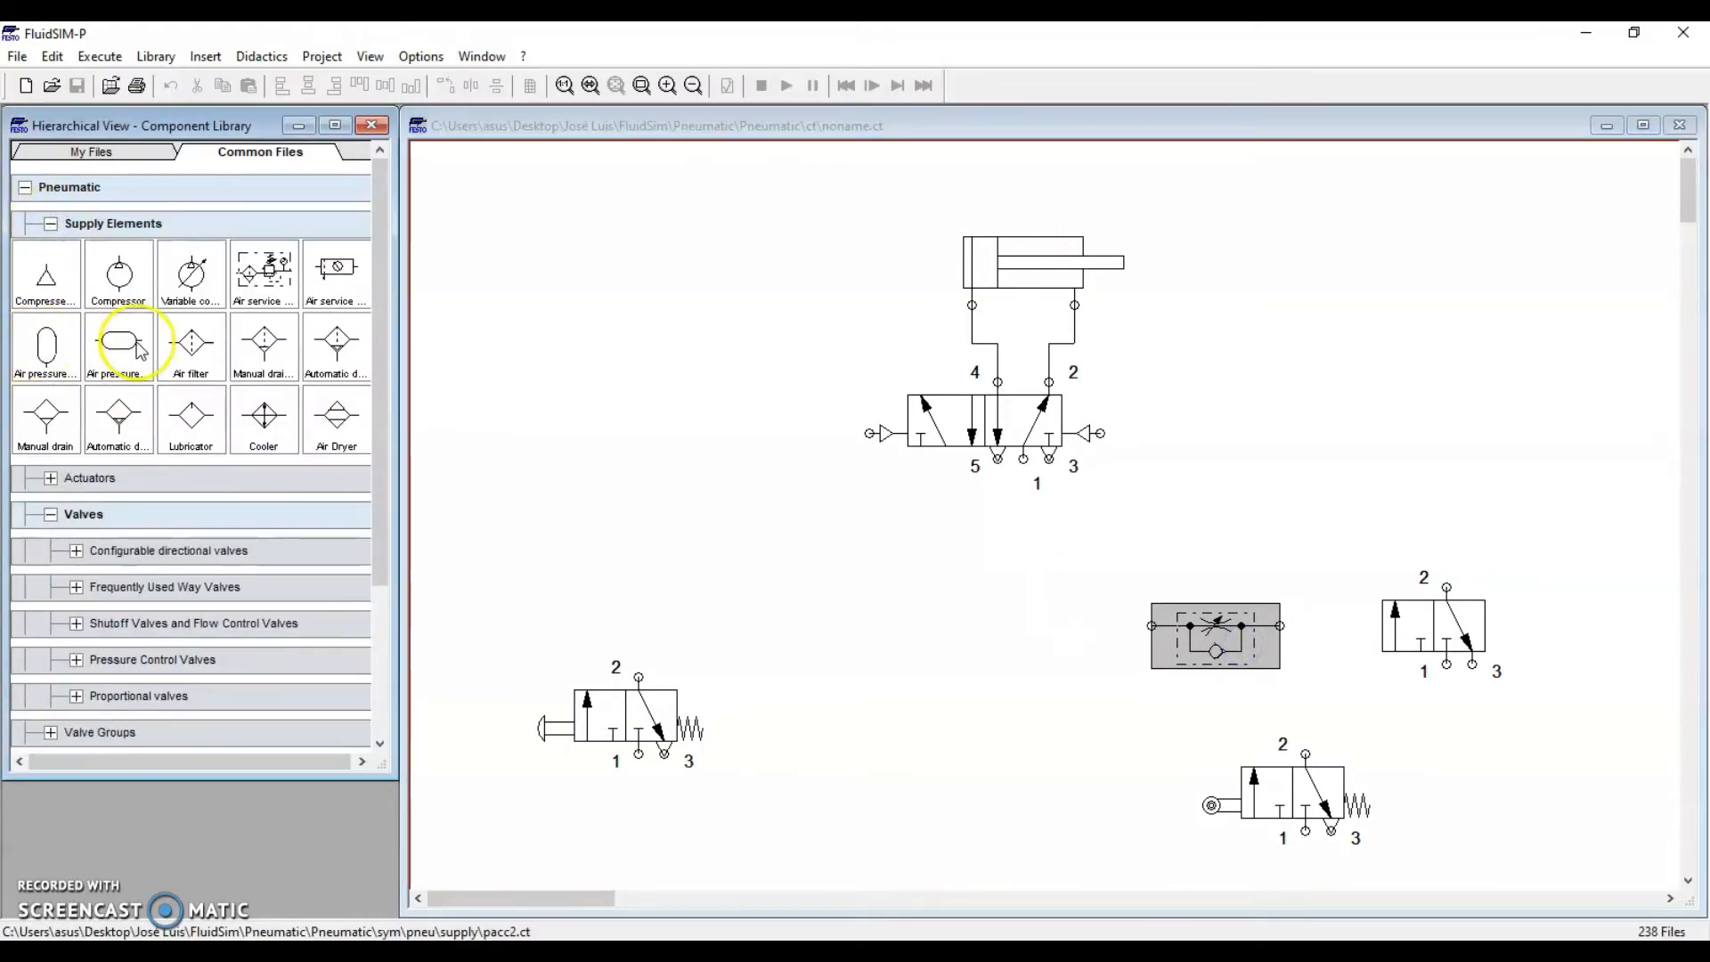
left_click_drag(46, 347, 1287, 509)
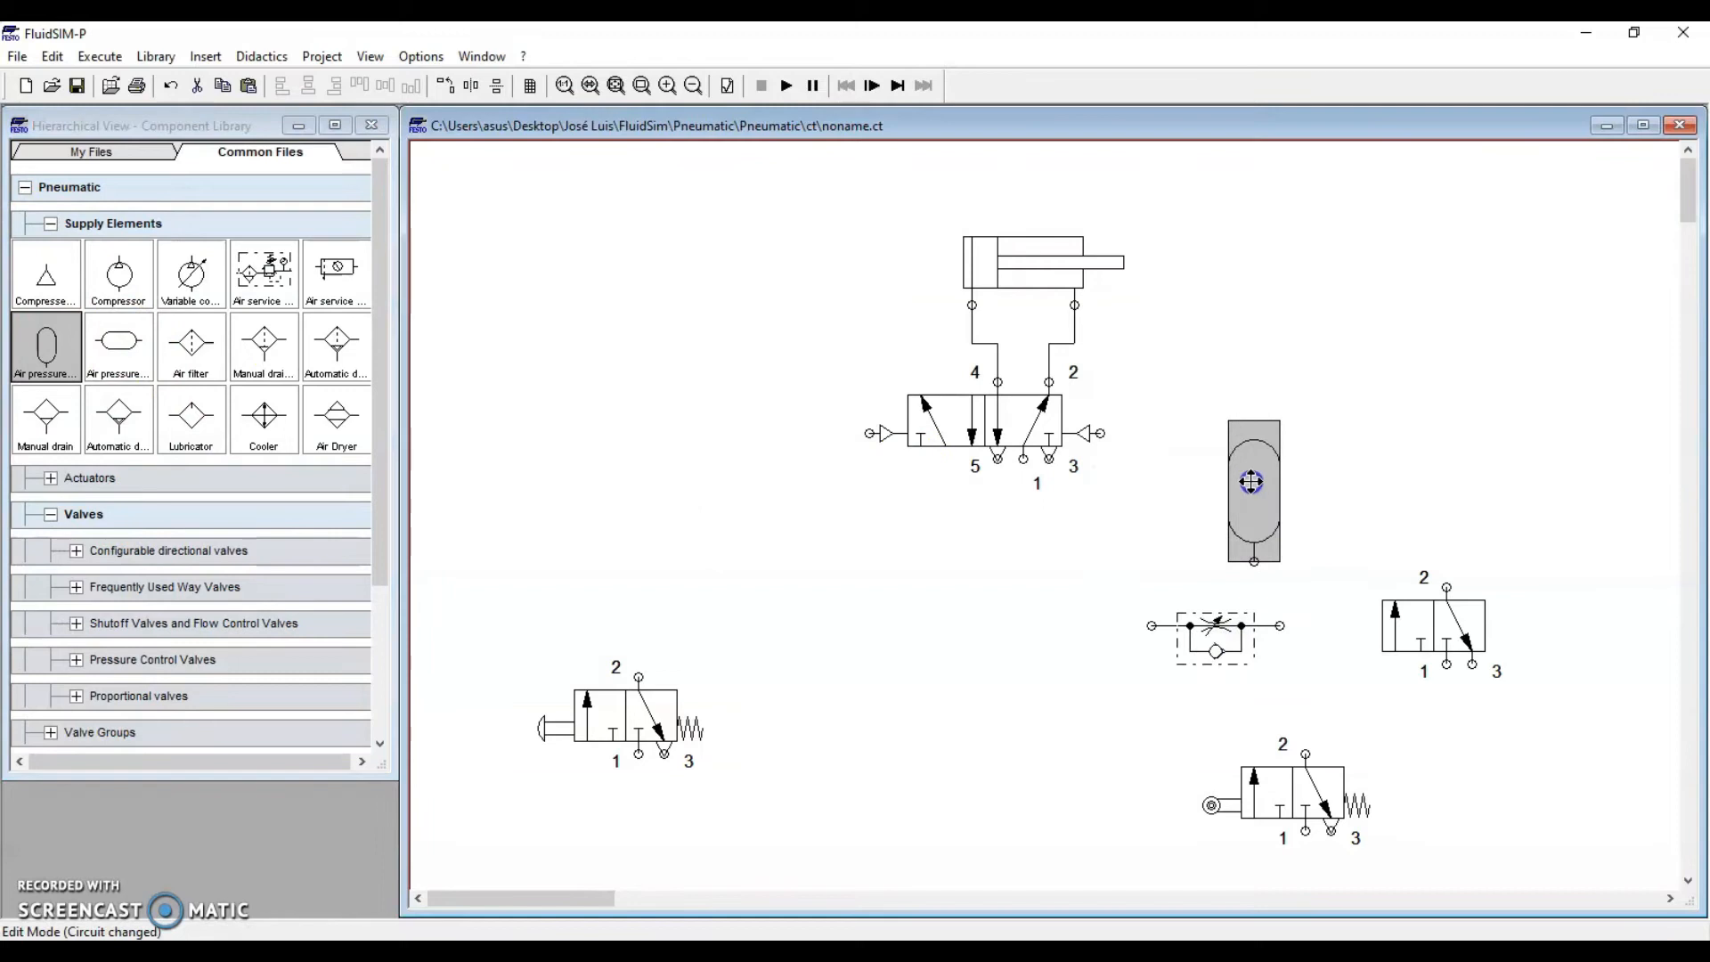
Step: Move the unconfigured 3/n way valve farther right and set an exhaust triangle terminator on its port 3
left_click_drag(1430, 625, 1520, 626)
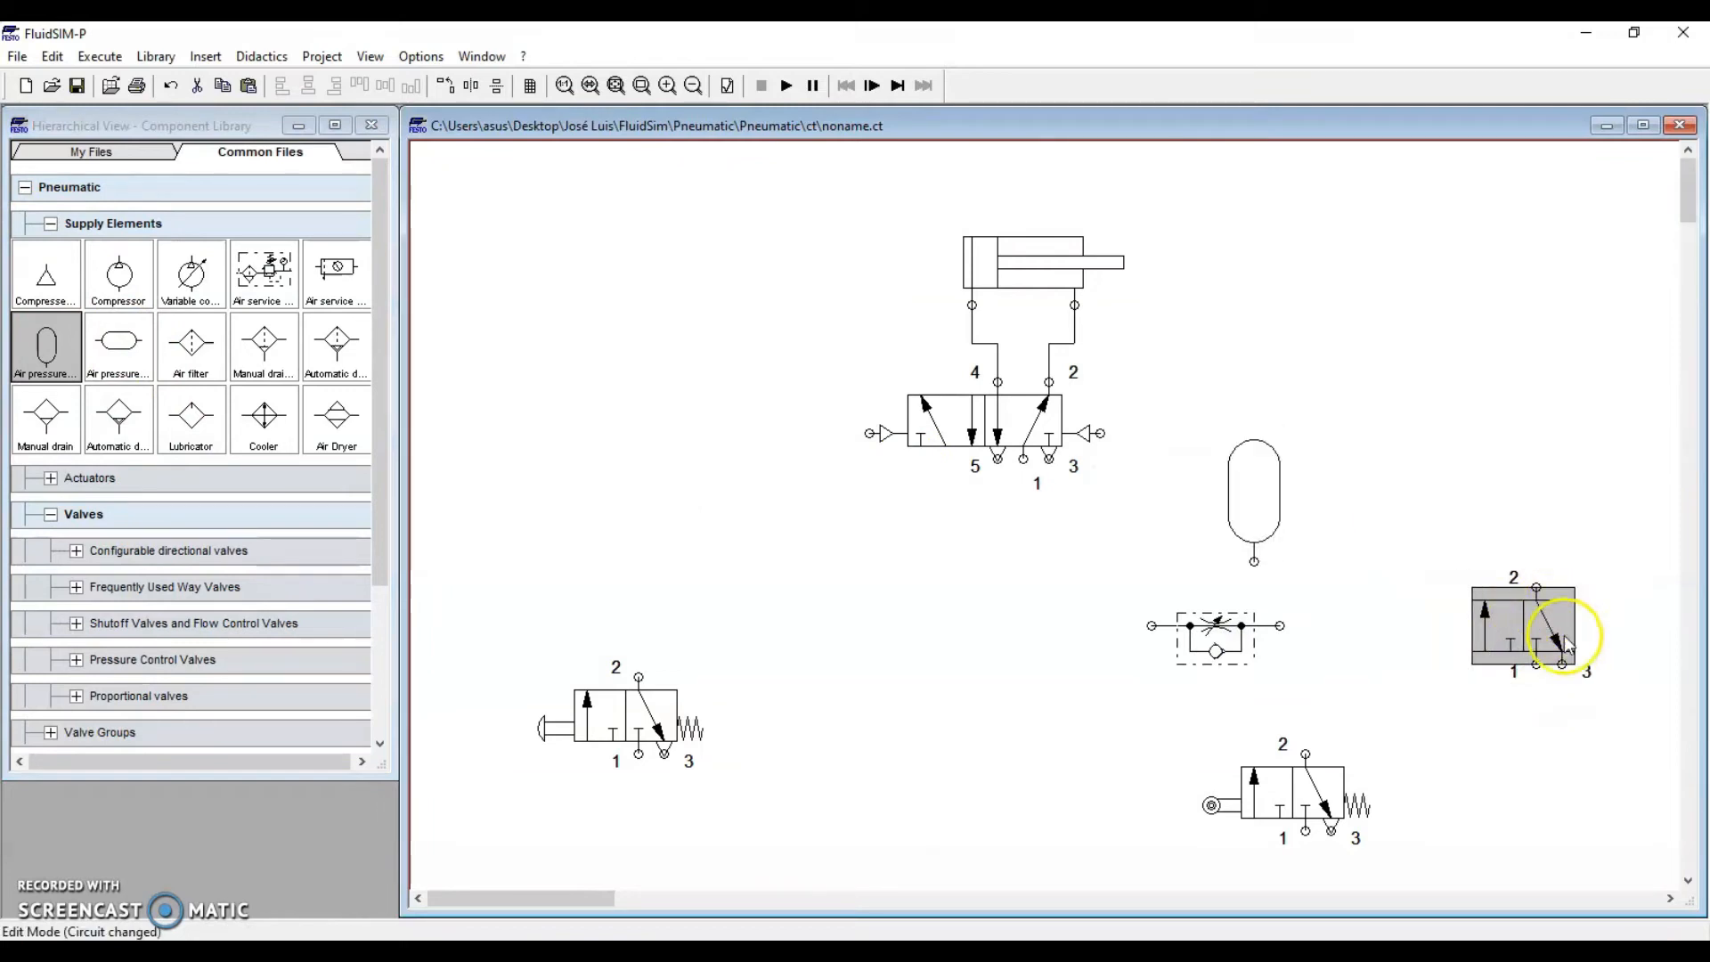
double_click(1566, 664)
left_click(873, 544)
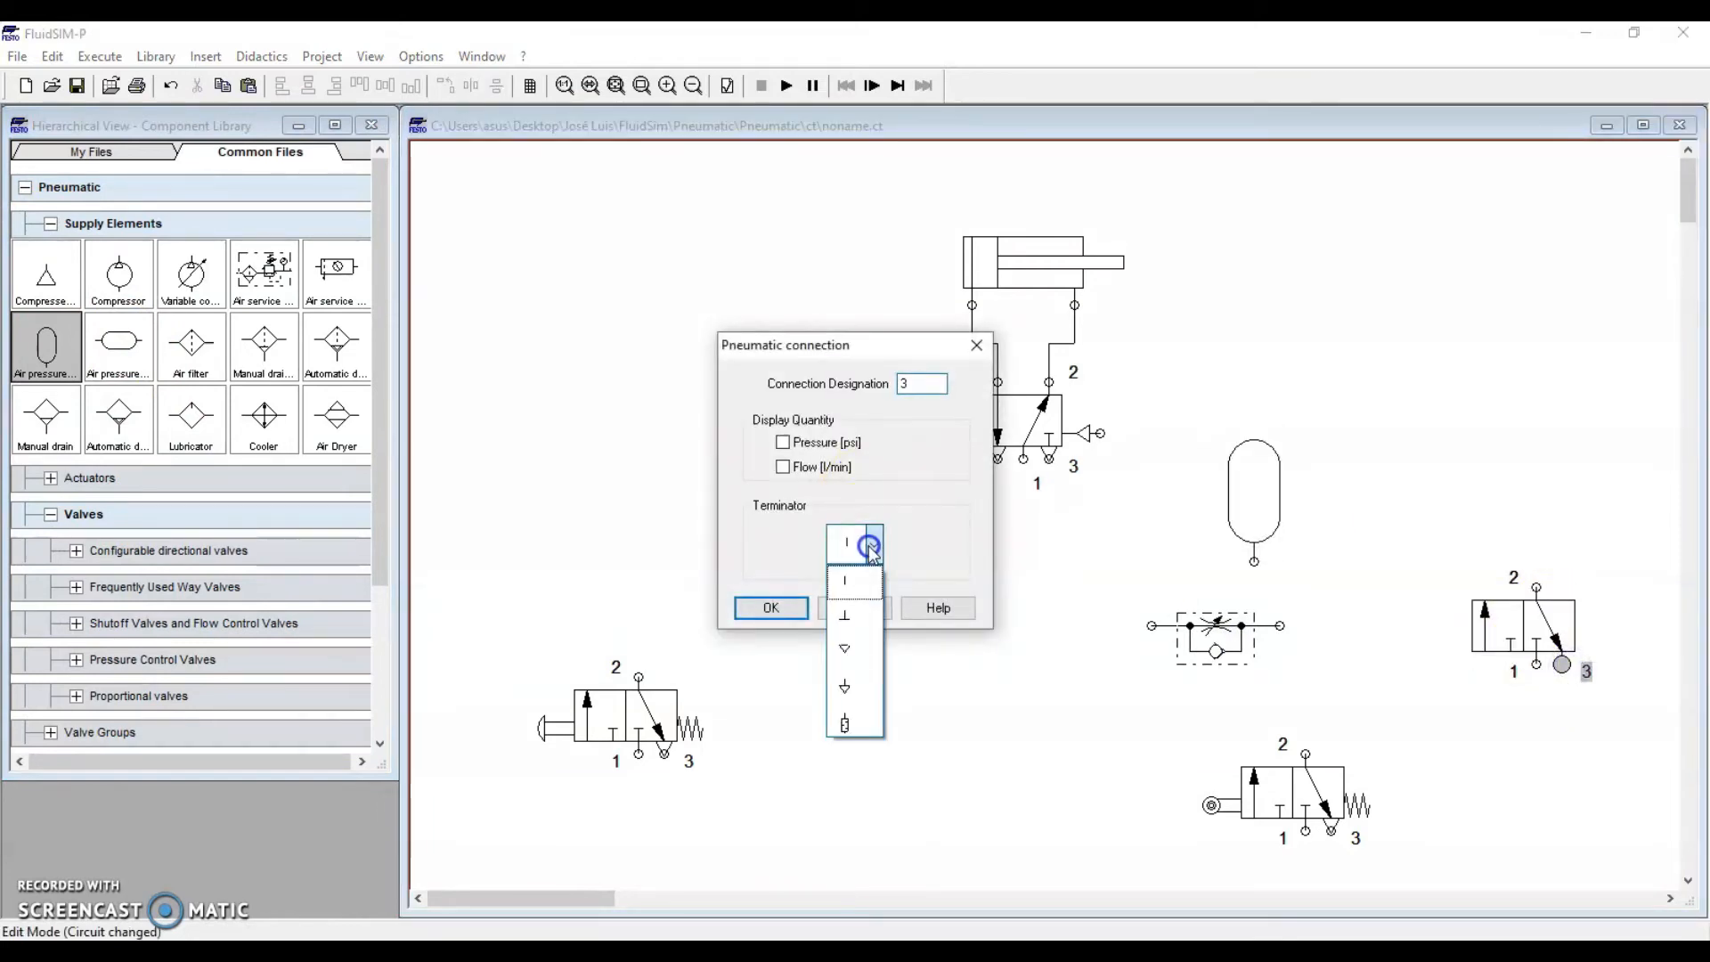
left_click(863, 650)
left_click(771, 607)
Step: Configure the rightmost 3/n way valve with pneumatic pilot actuation on the left and spring return on the right
double_click(1542, 634)
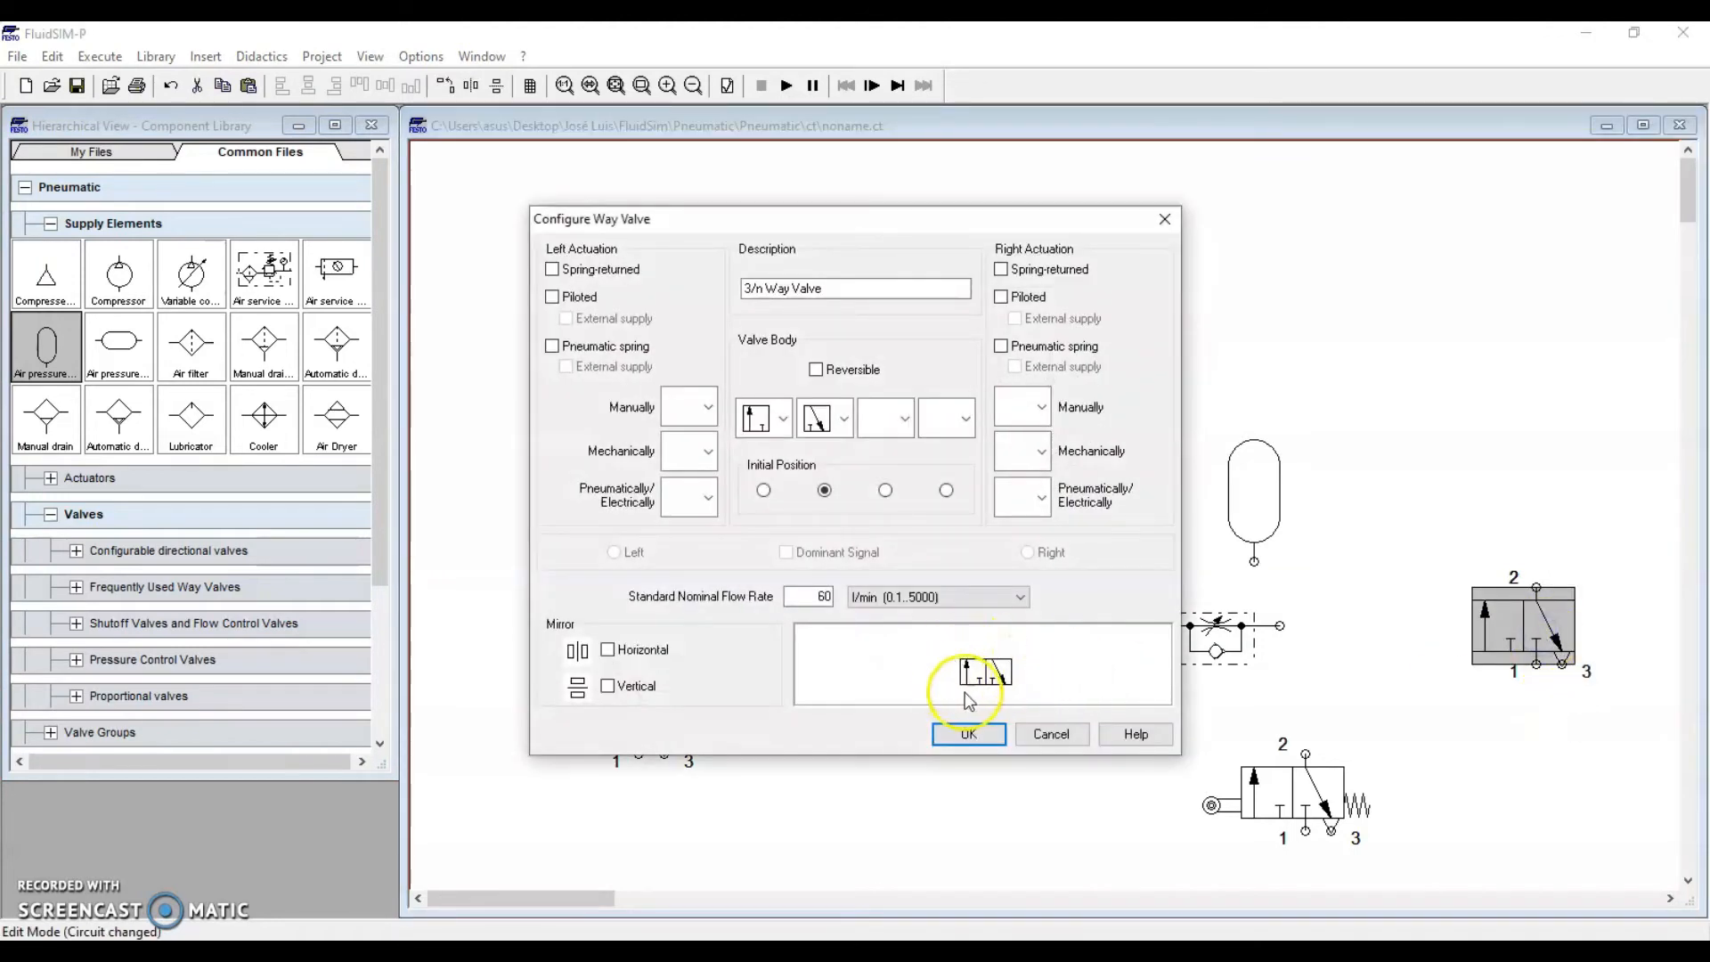
left_click(709, 490)
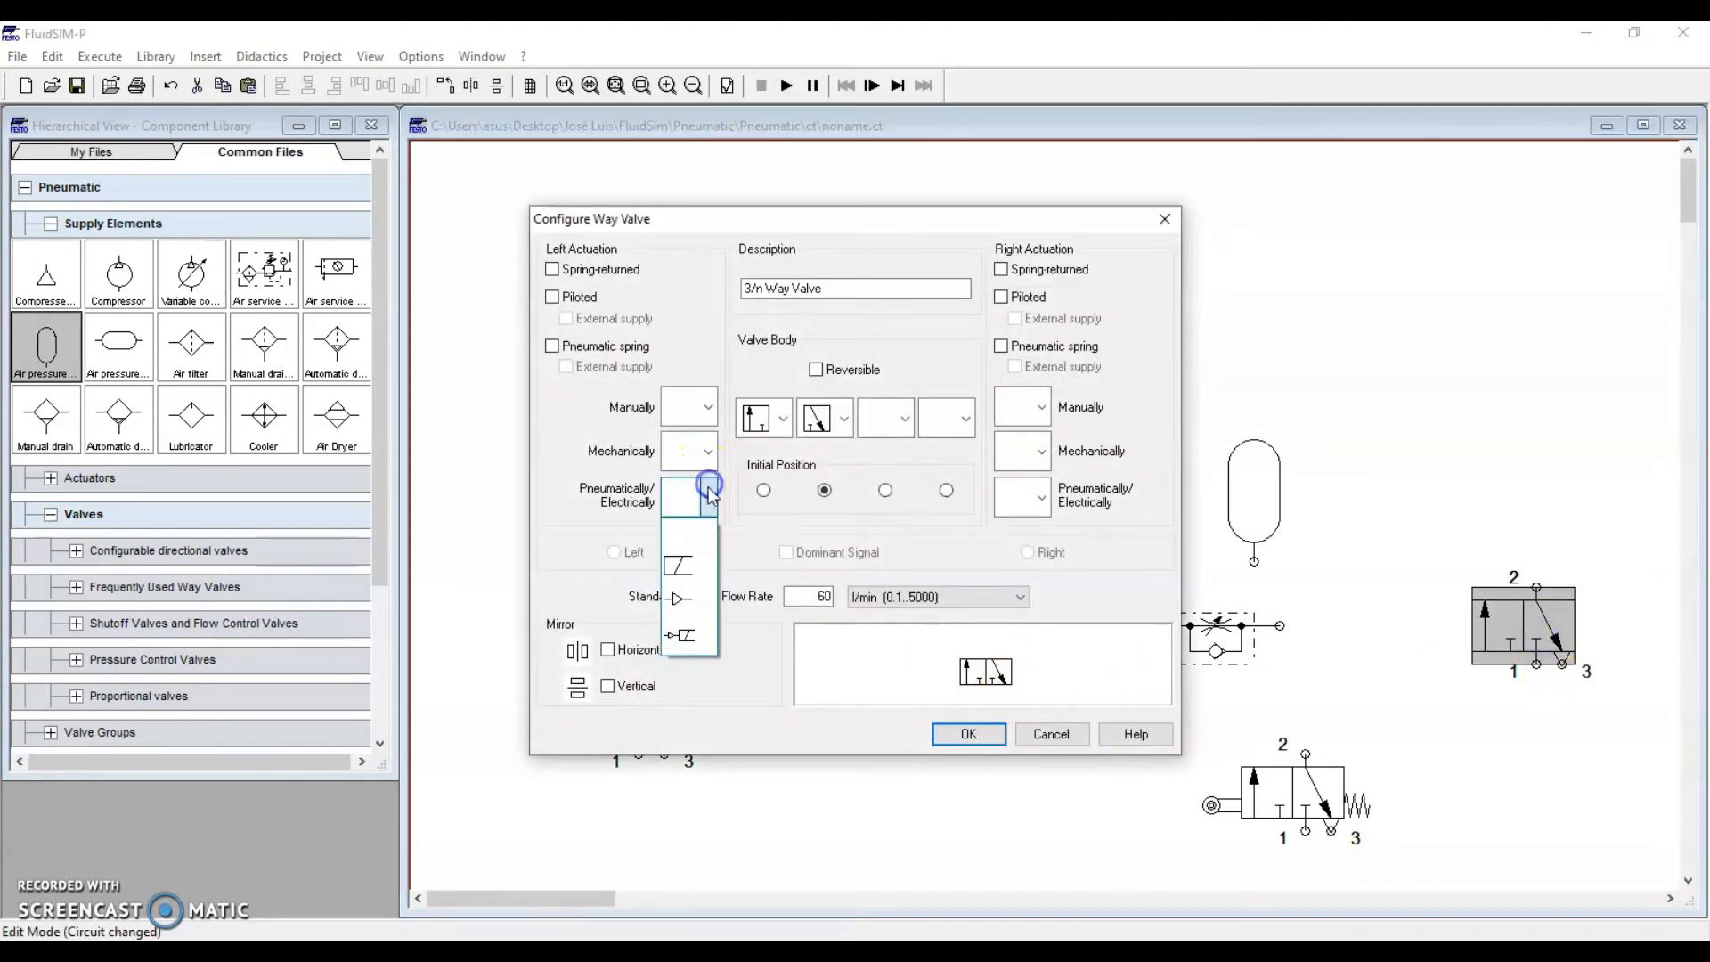
left_click(688, 593)
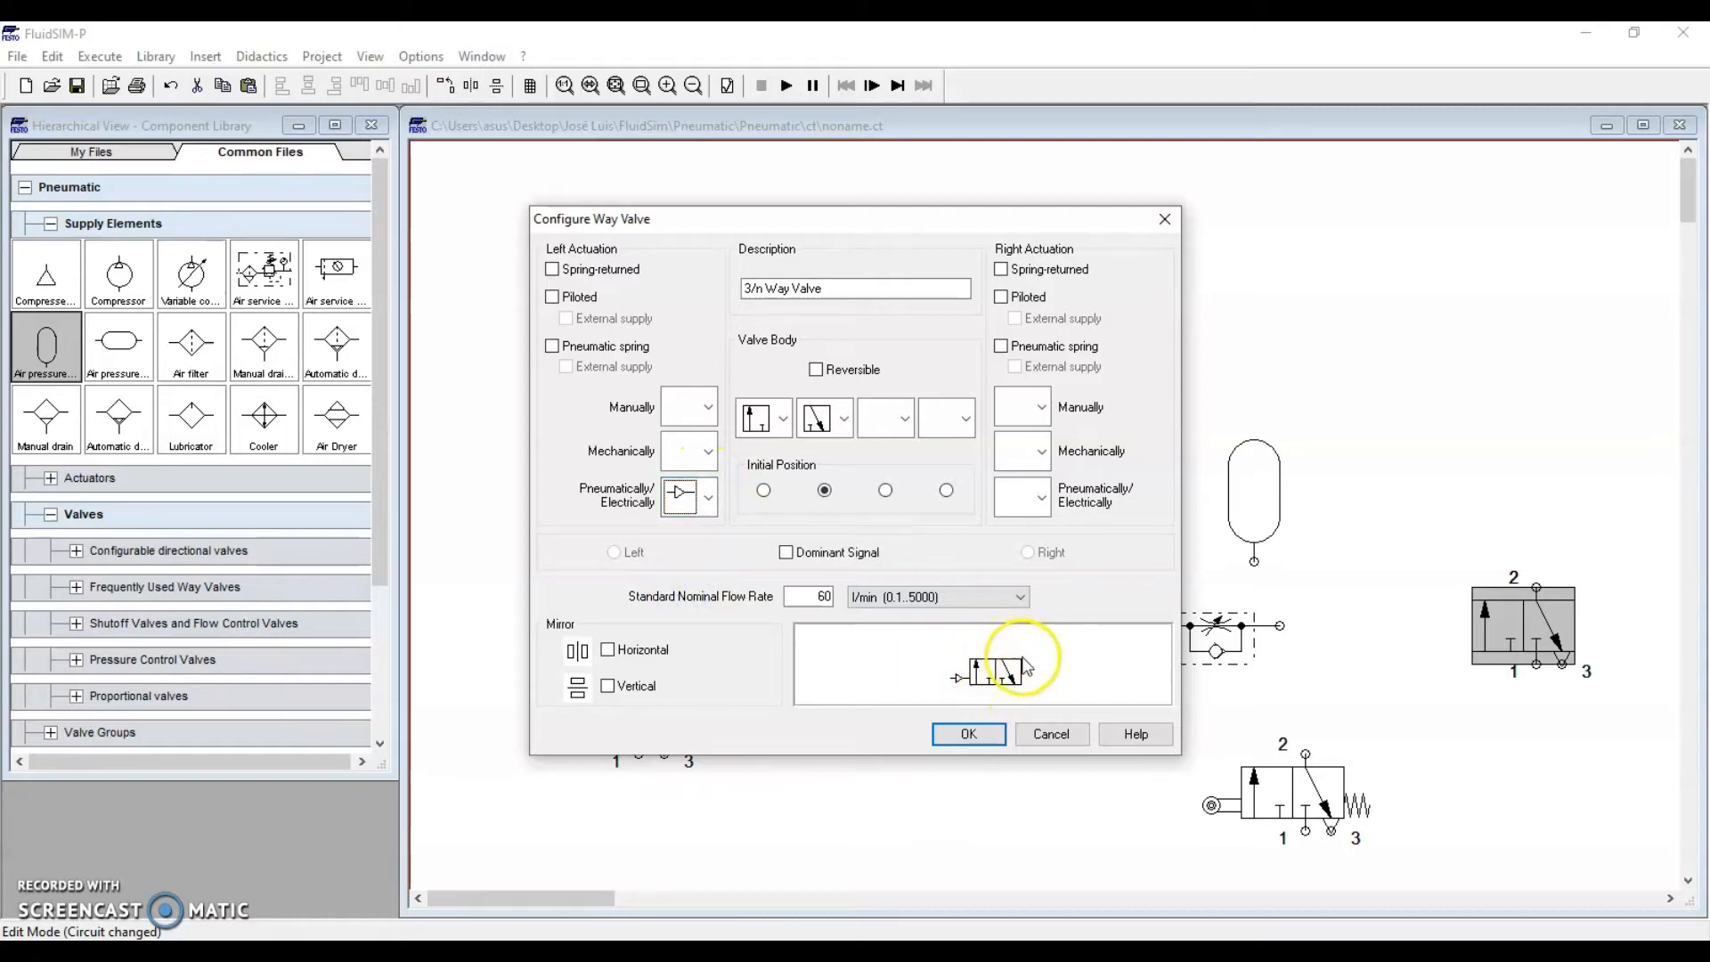
left_click(1001, 269)
left_click(975, 735)
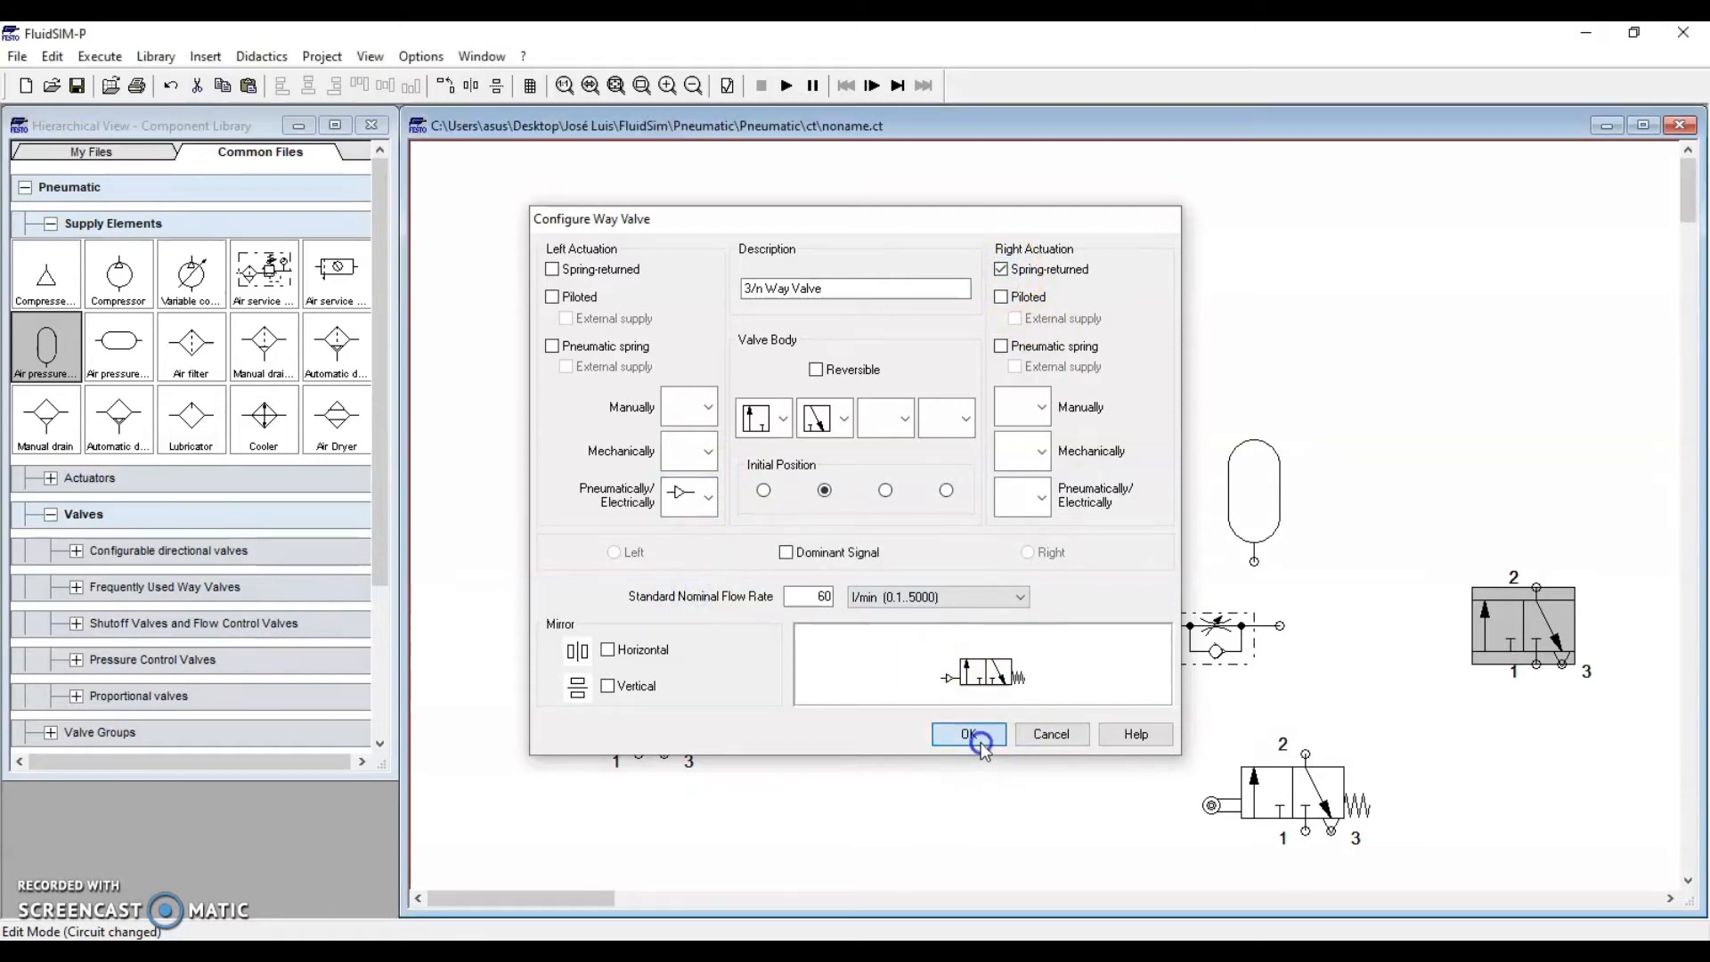
Step: Align the one-way flow control valve with the rightmost 3/n valve and connect its outlet to that valve's pilot port
left_click_drag(1243, 650, 1268, 655)
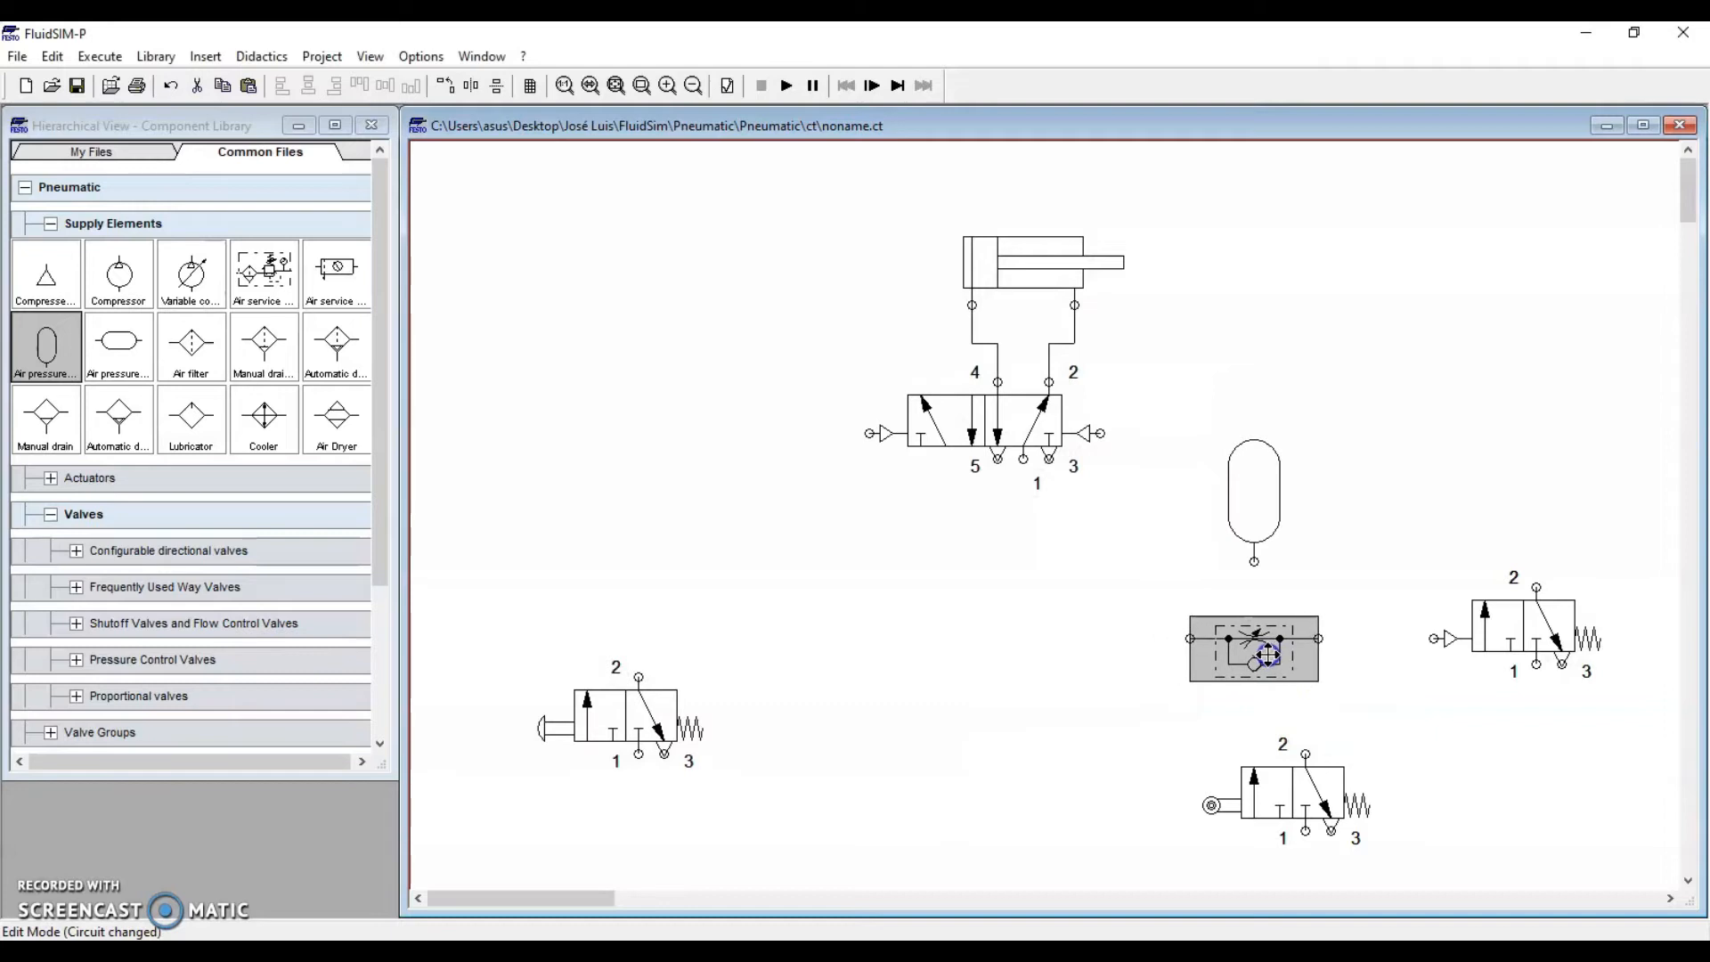
left_click(1345, 686)
mouse_move(1287, 643)
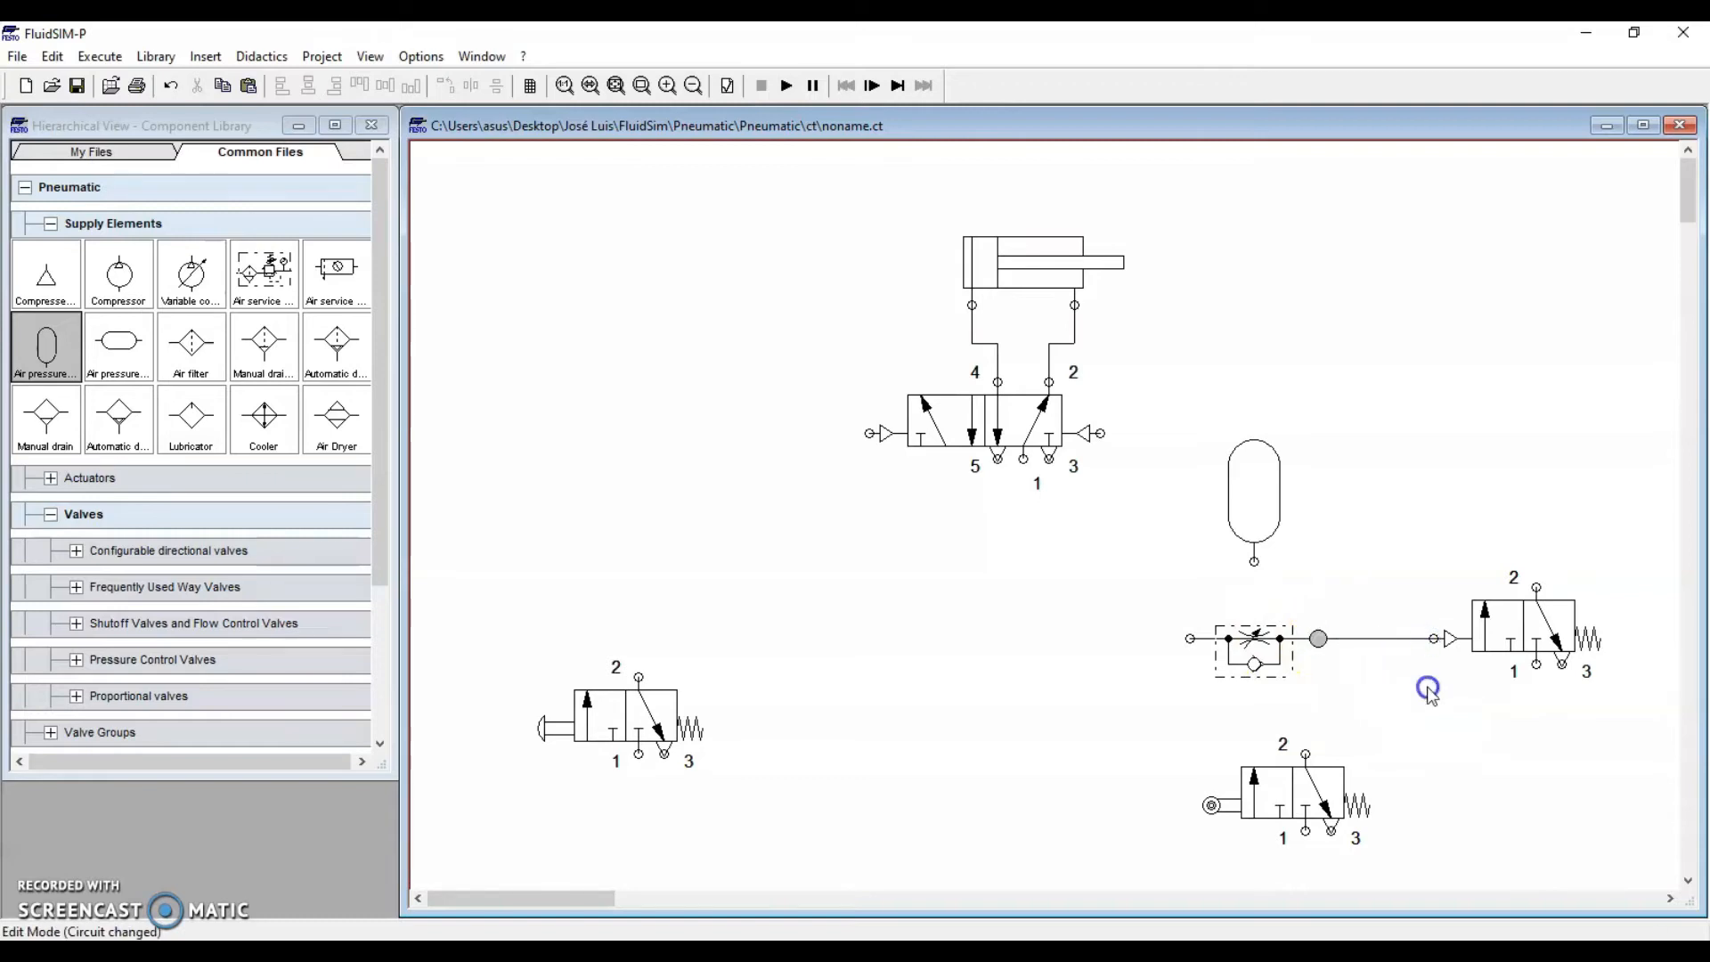
Step: Rotate the air pressure reservoir so its port faces right and place it directly above the one-way flow control valve
left_click(1255, 478)
right_click(1259, 495)
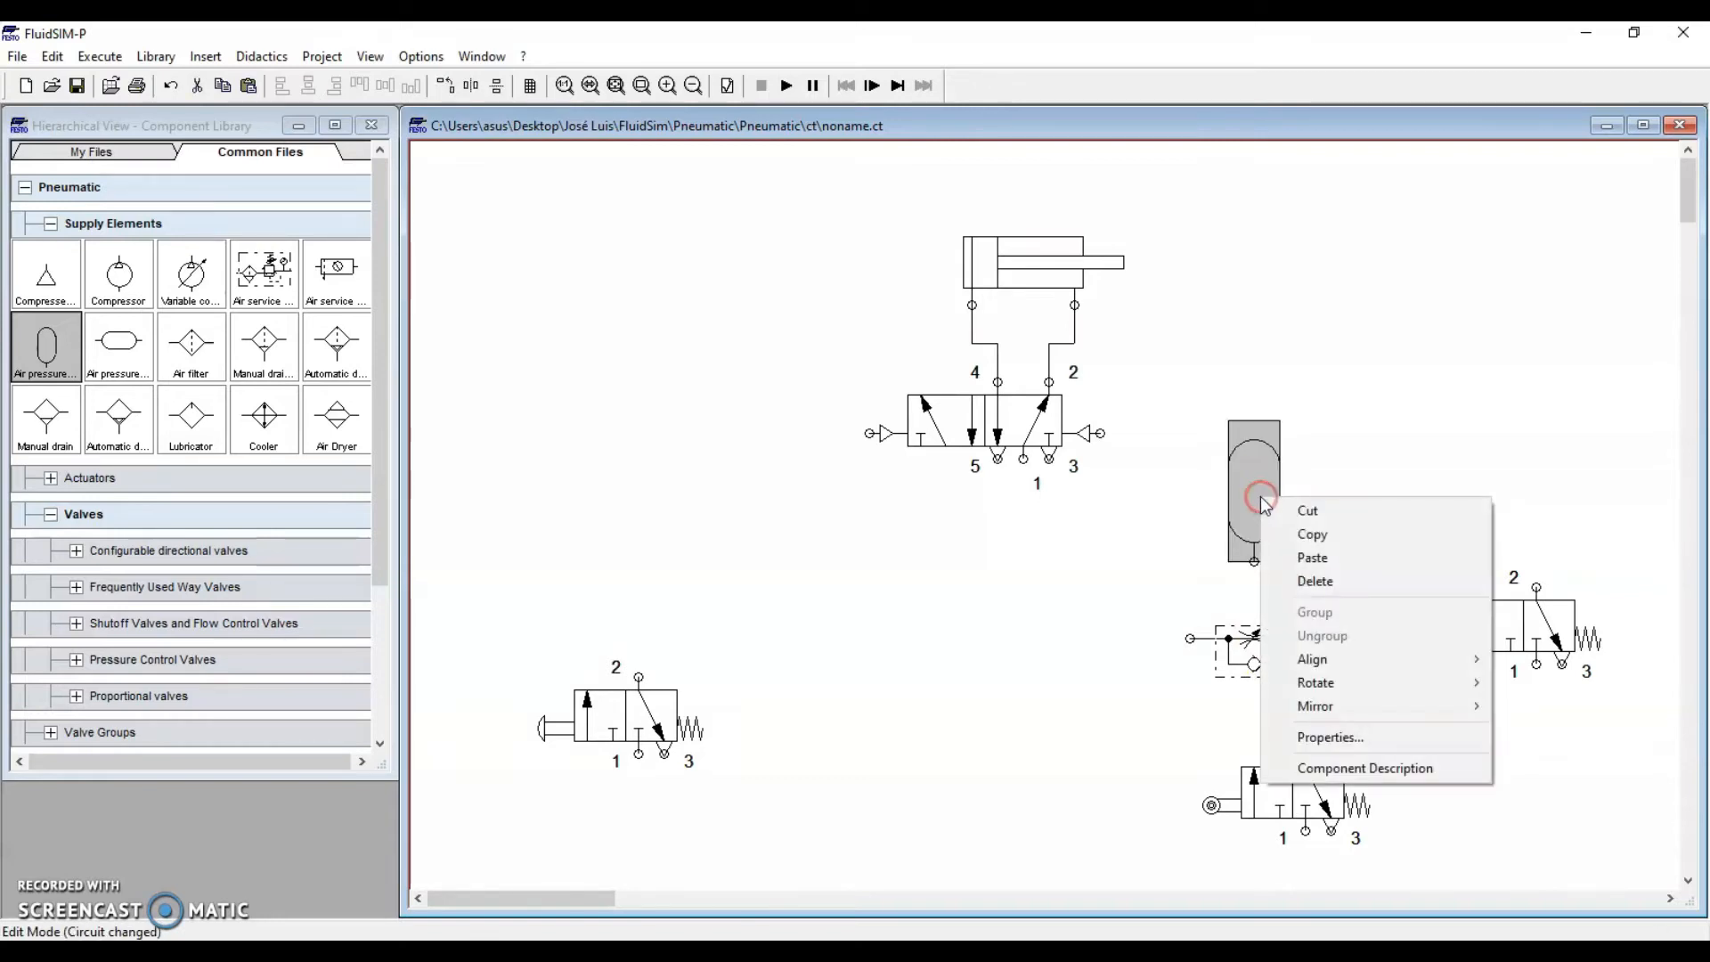
mouse_move(1371, 688)
left_click(1505, 682)
left_click_drag(1286, 496, 1251, 575)
Step: Connect the reservoir to the line feeding the 3/n valve's pilot and shift the whole timer assembly slightly up and right
left_click(1342, 604)
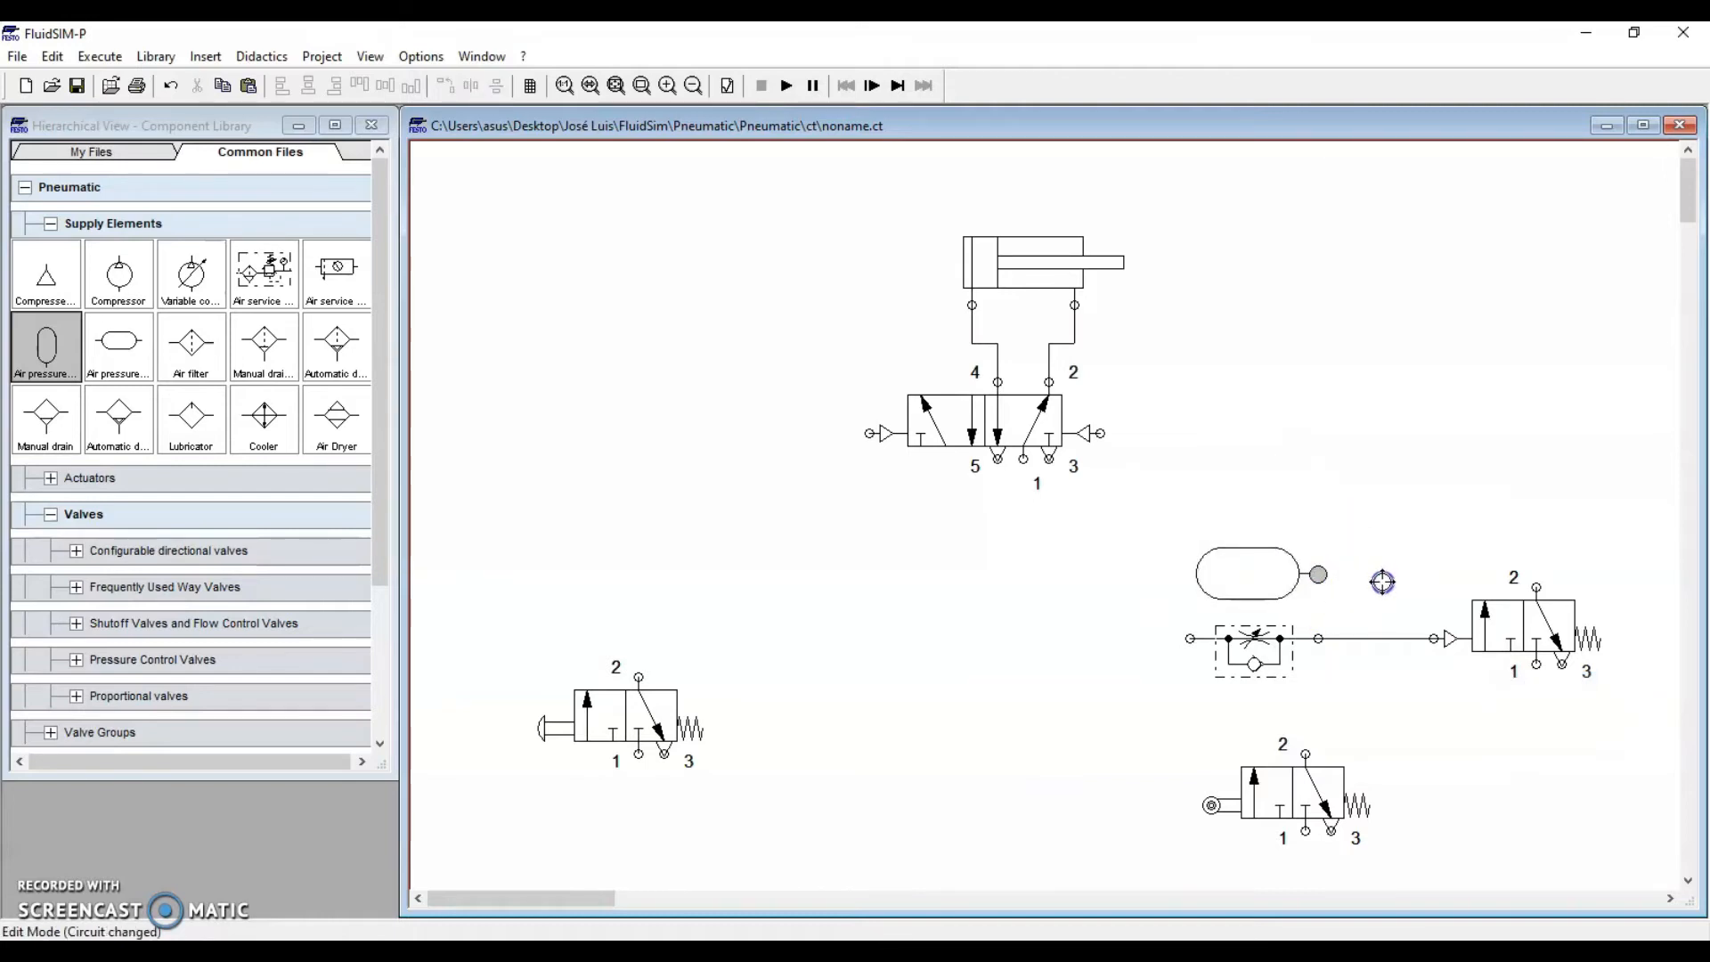
left_click_drag(1150, 557, 1641, 712)
mouse_move(1525, 625)
left_mouse_down()
mouse_move(1573, 641)
mouse_move(1551, 612)
left_mouse_up()
left_click(1532, 721)
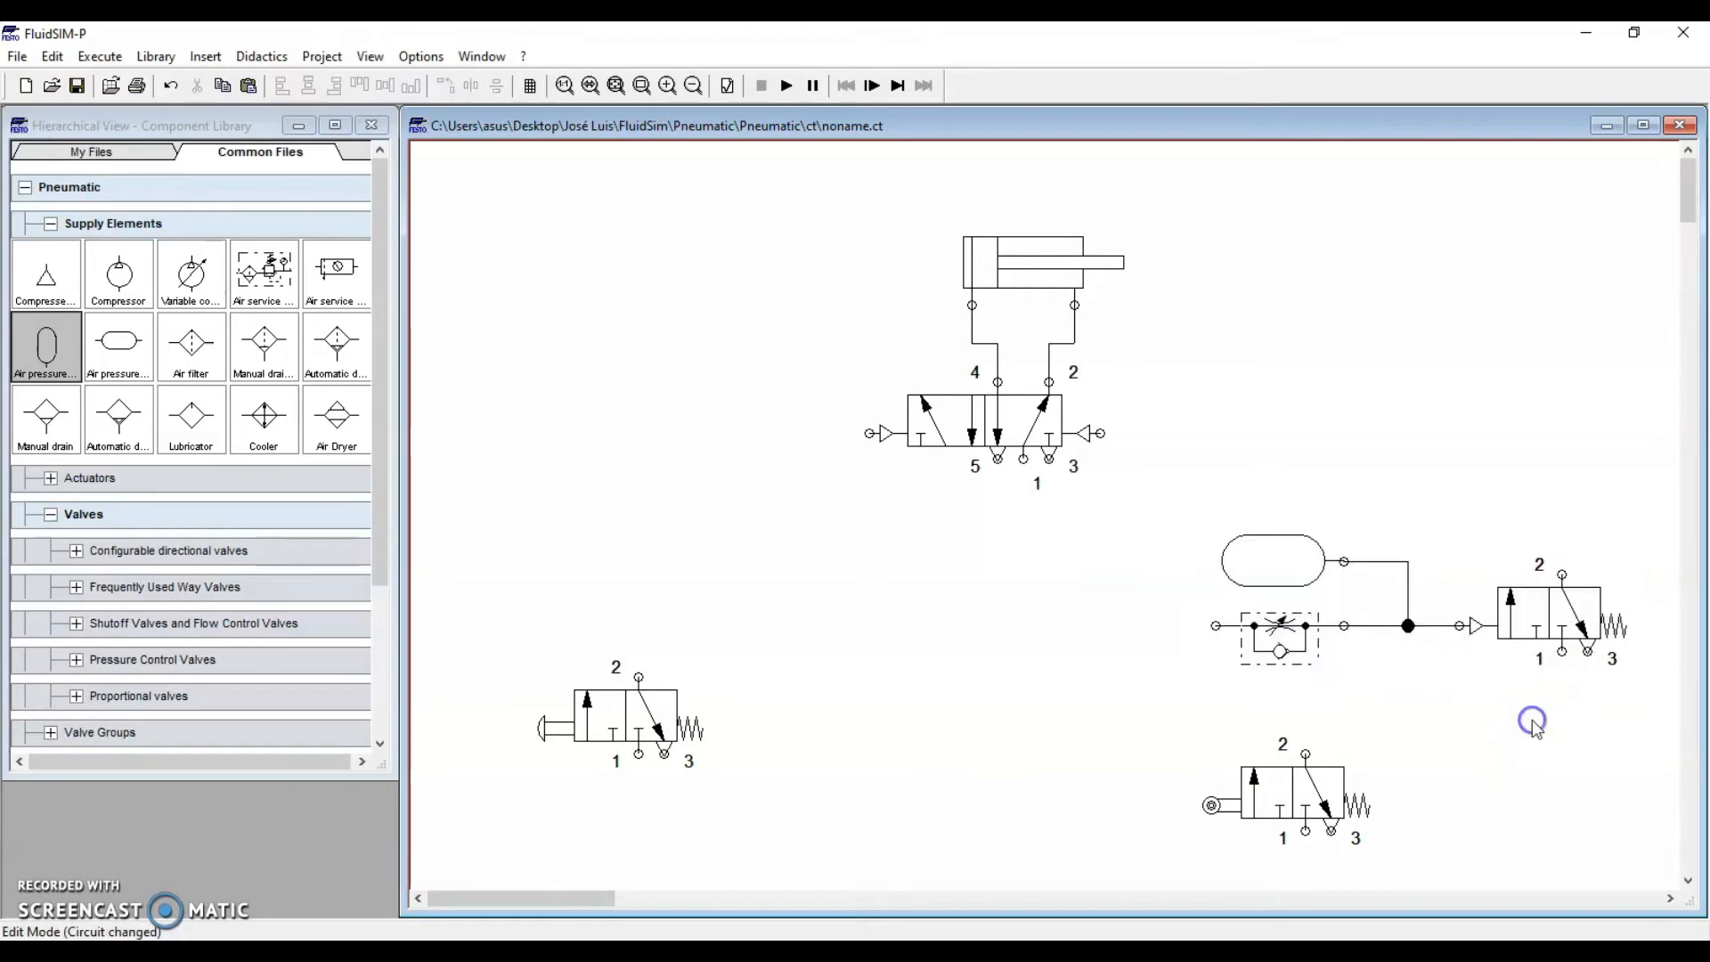
Step: Examine the one-way flow control valve's opening level and standard nominal flow rates
left_click(1292, 606)
left_click(1291, 634)
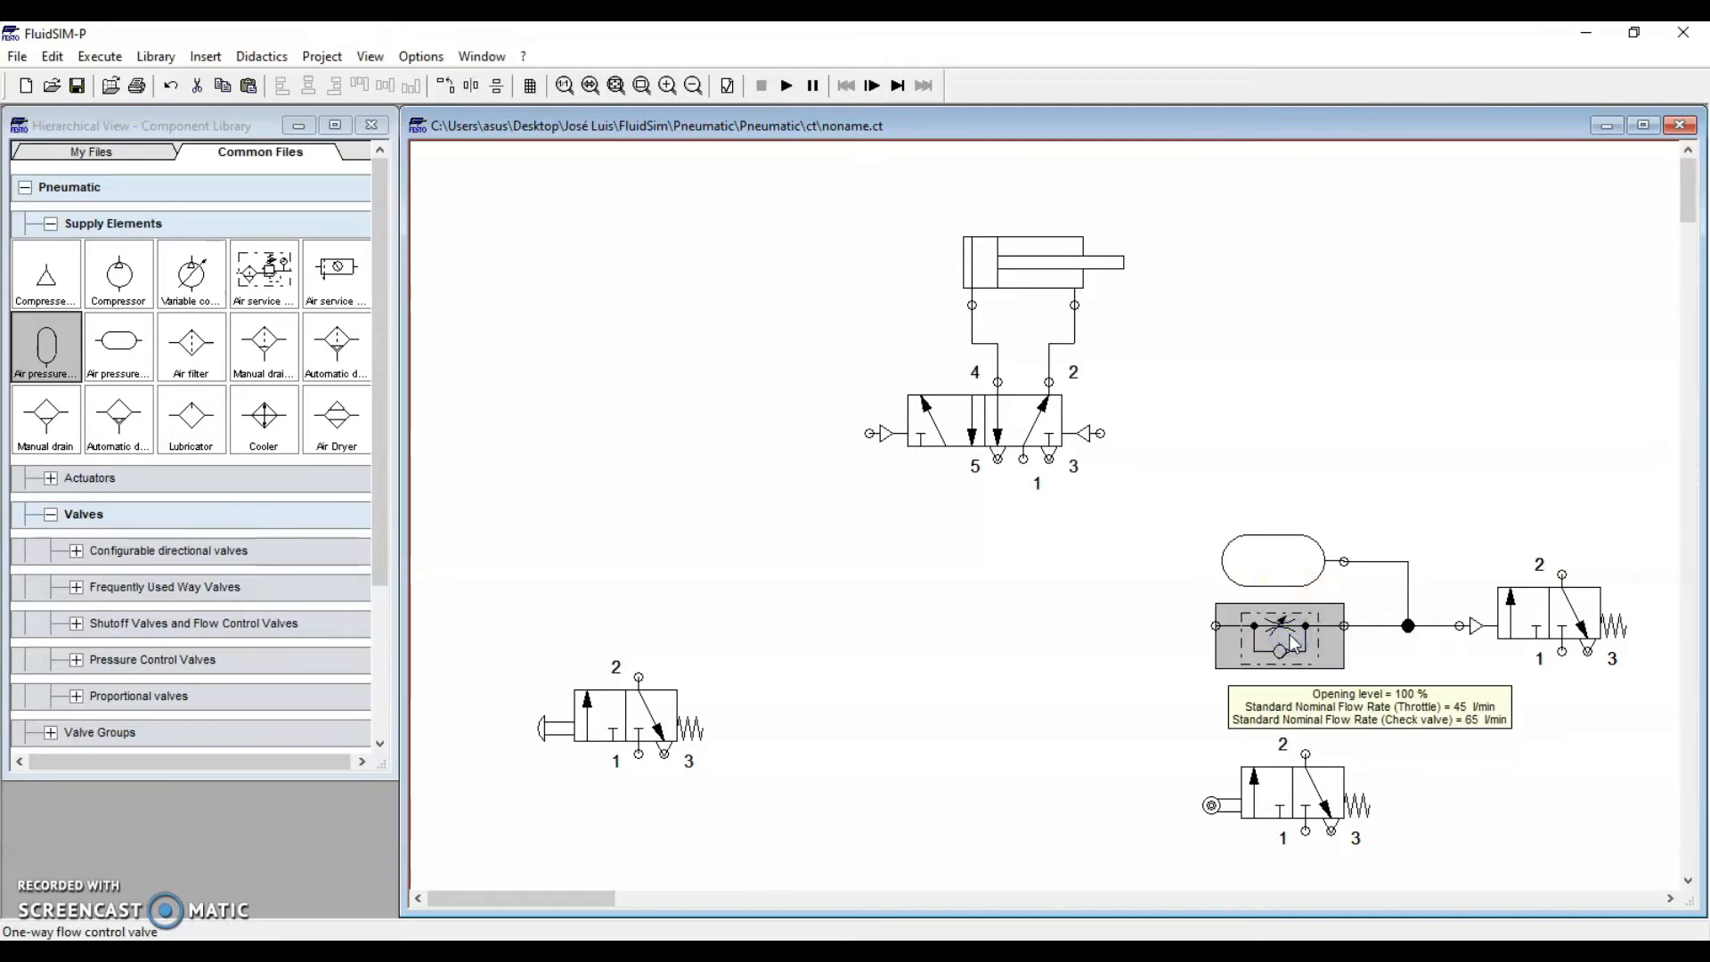
left_click(1221, 687)
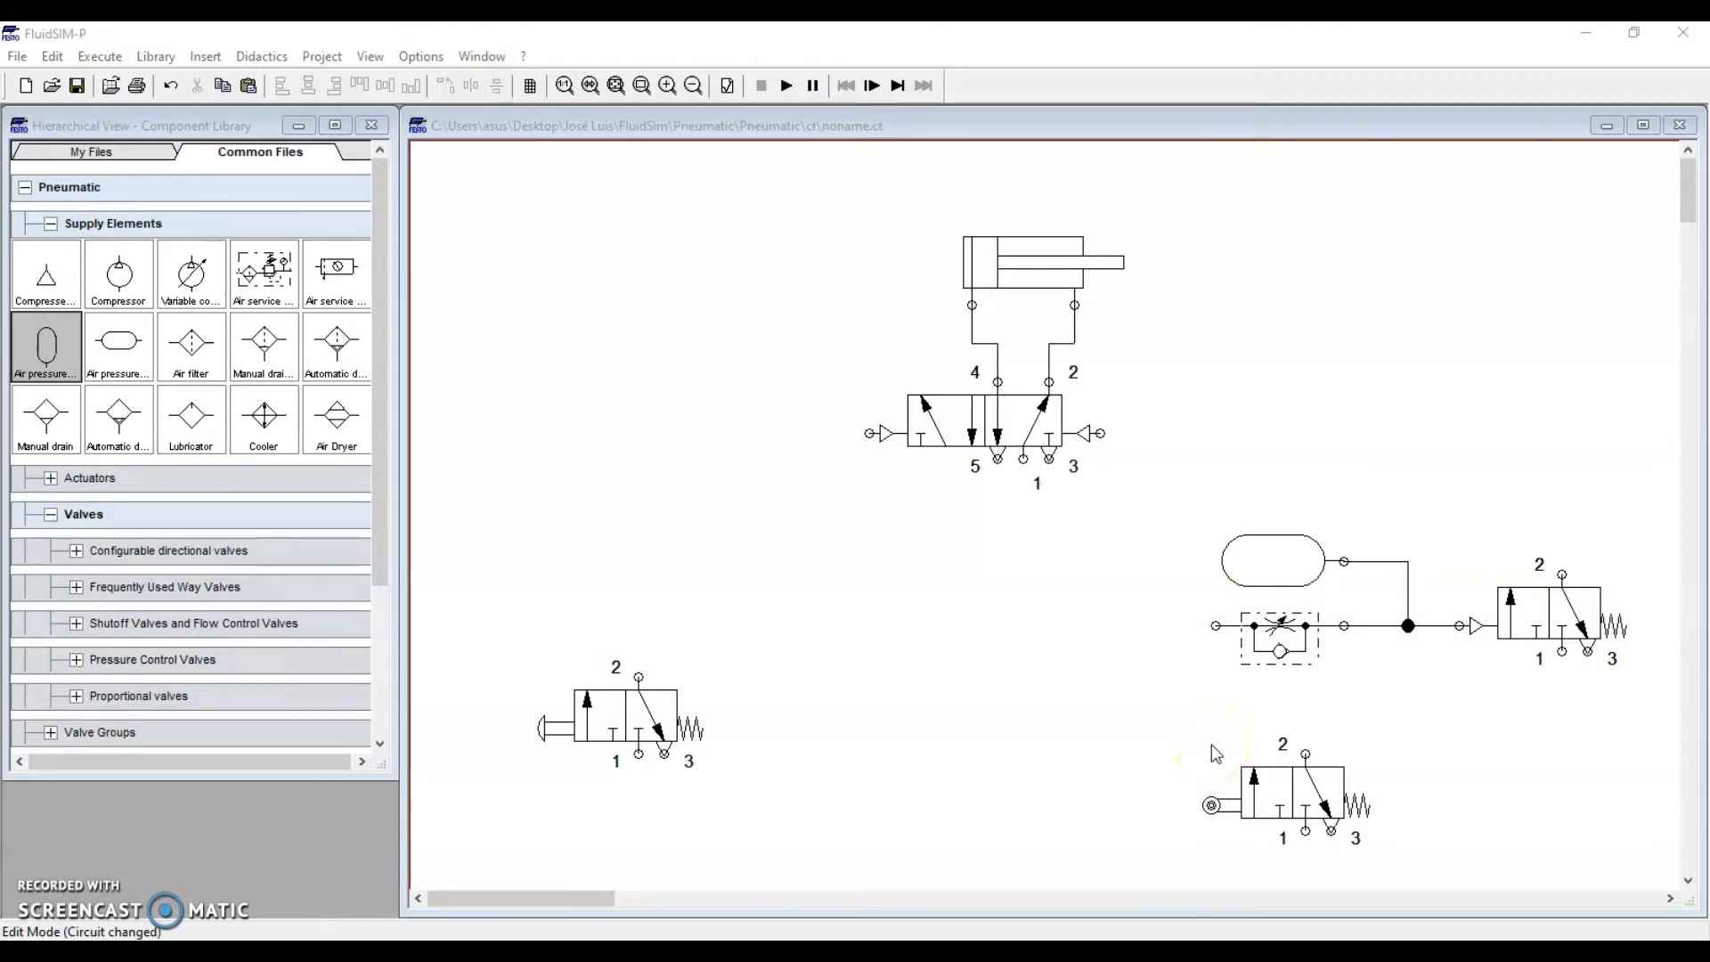
left_click(1245, 685)
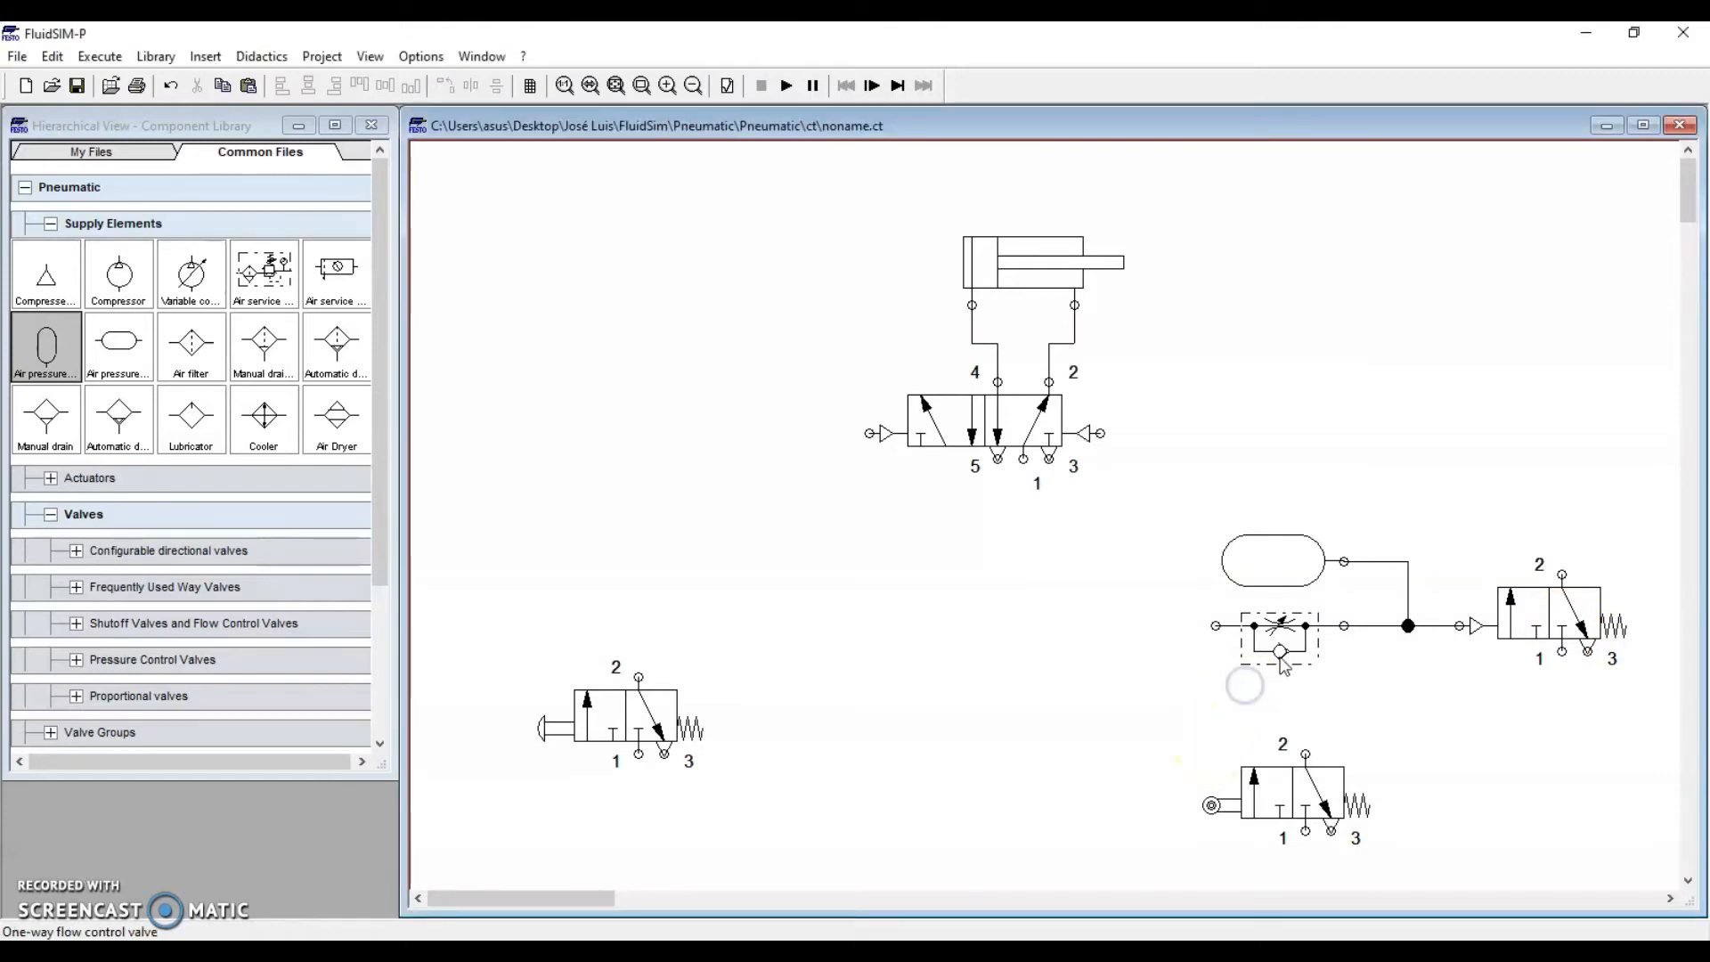
left_click(1280, 656)
mouse_move(1280, 657)
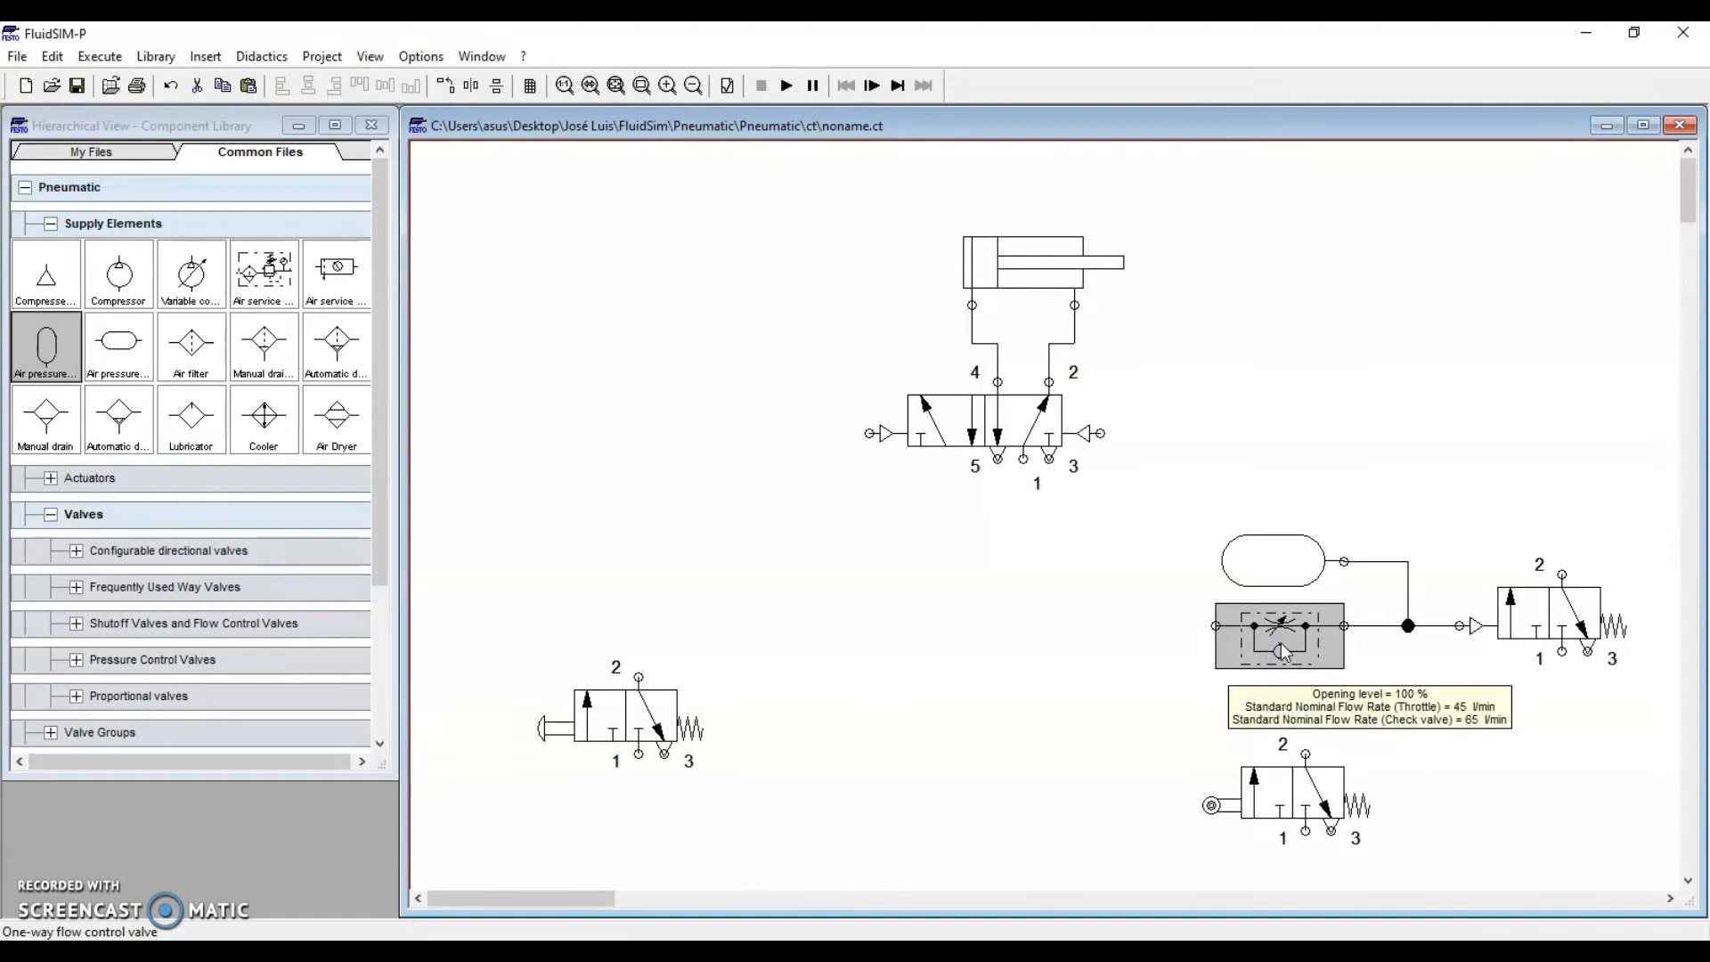
left_click(1258, 657)
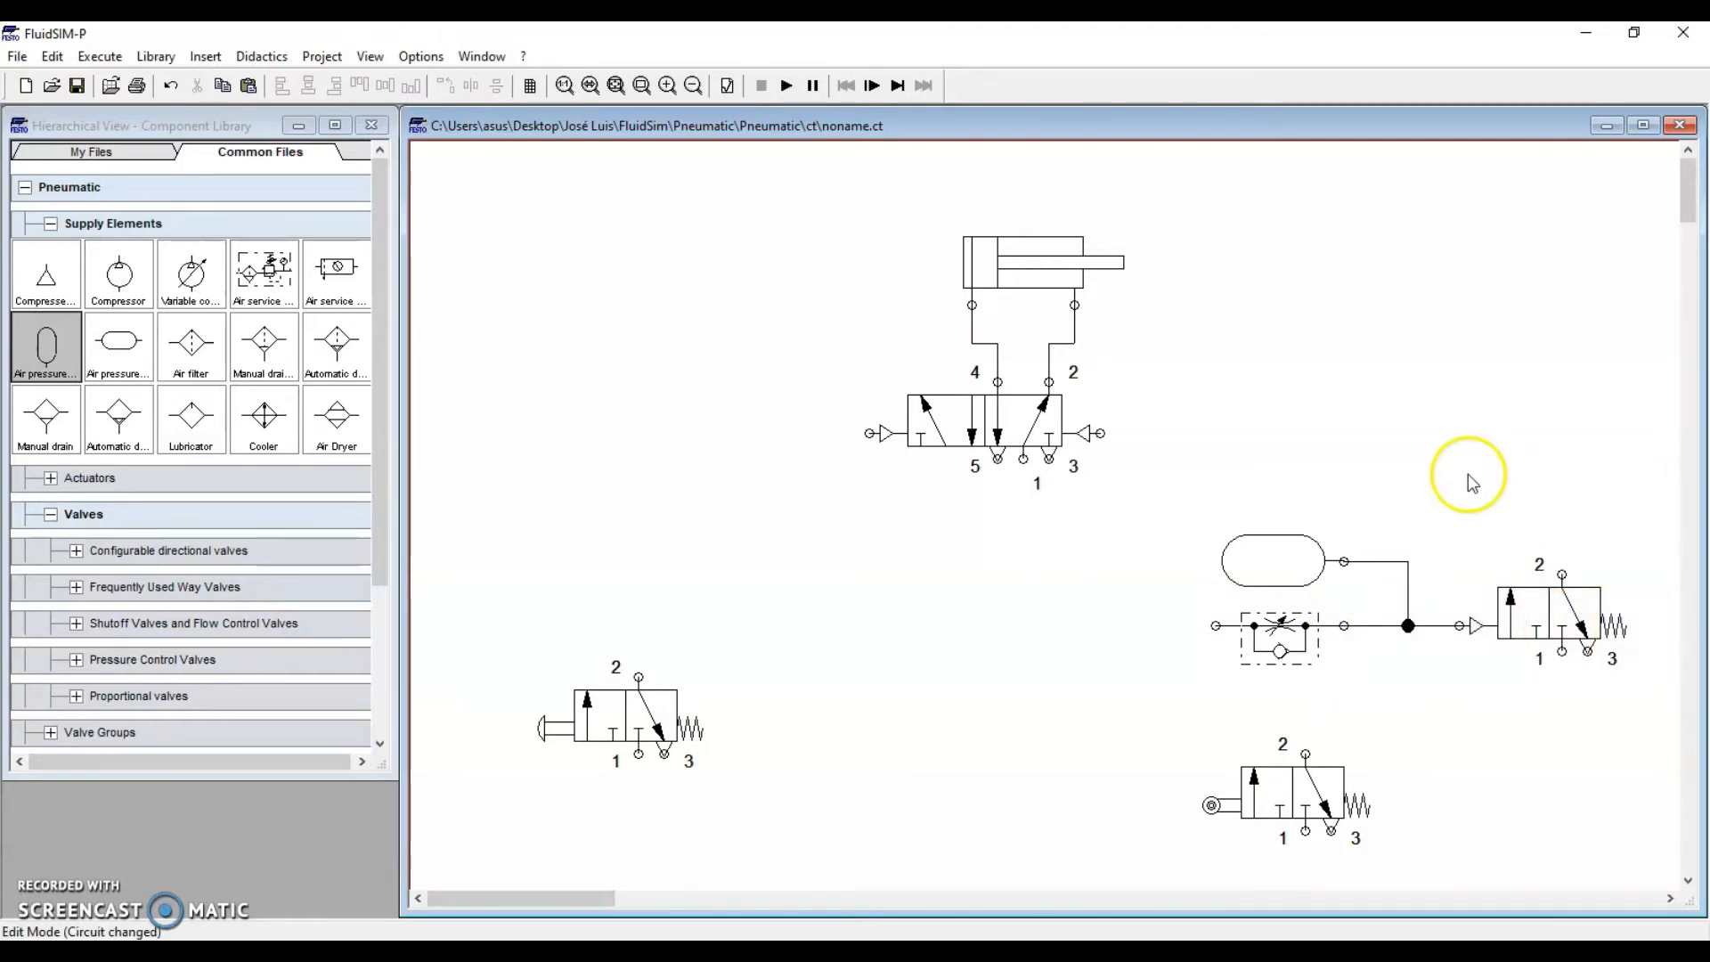
left_click_drag(1199, 485, 1648, 725)
left_click(1152, 573)
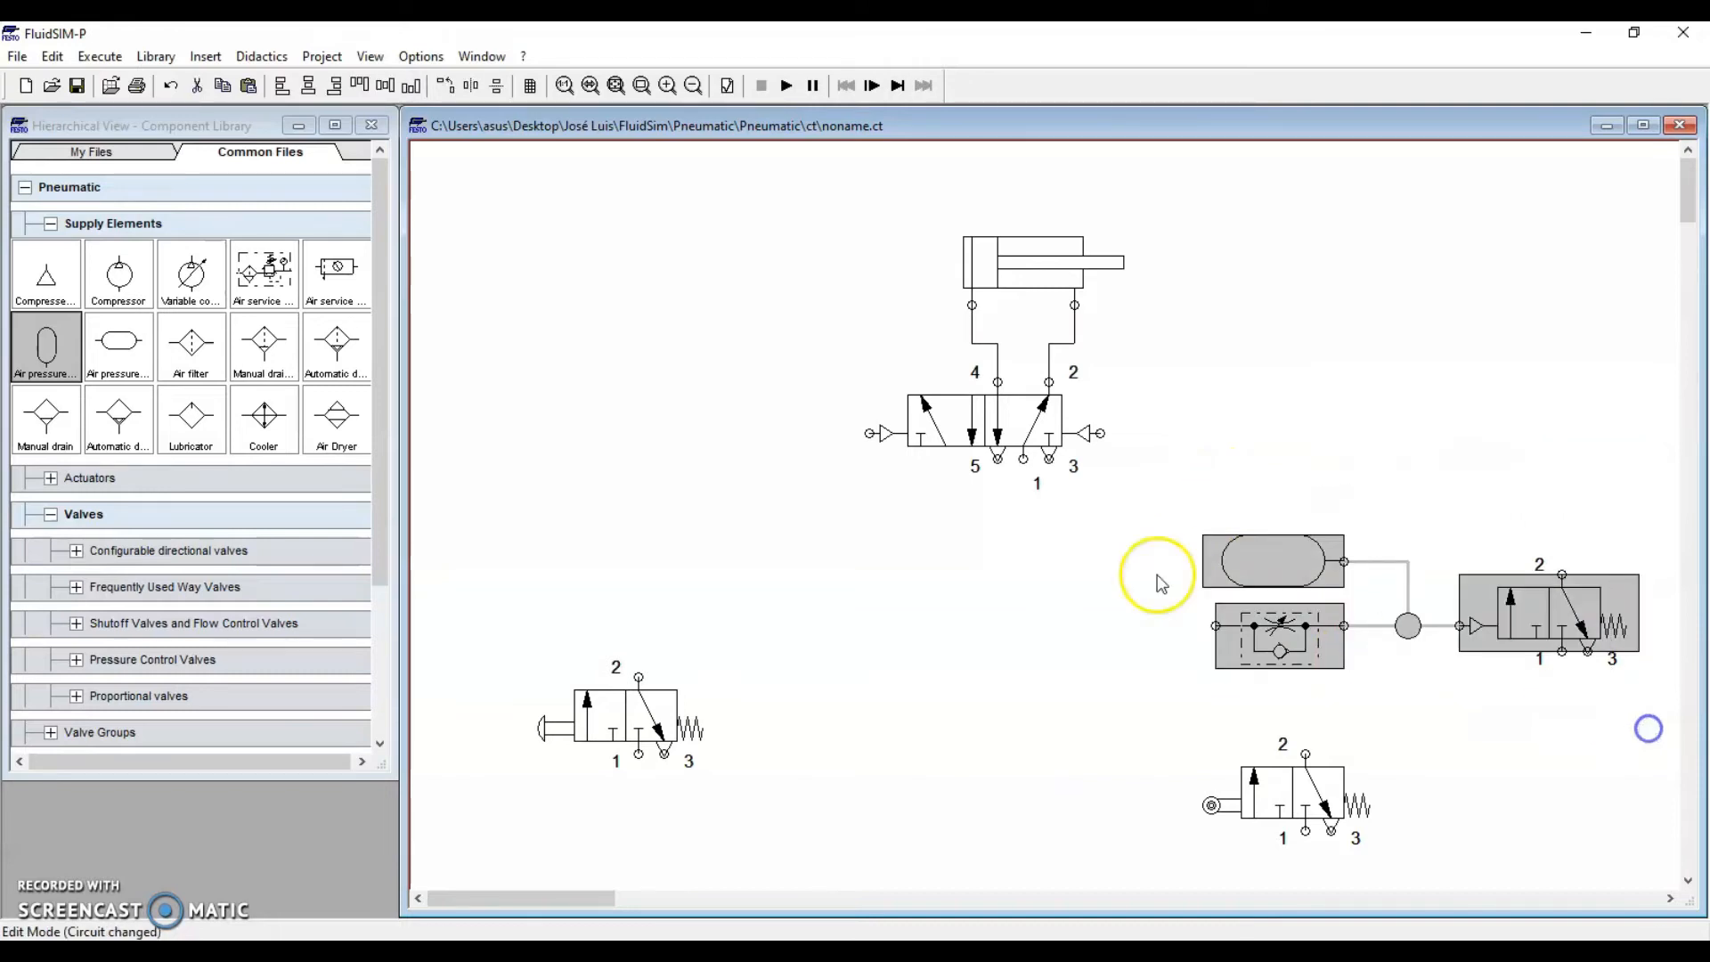
left_click_drag(1159, 499, 1644, 710)
Step: Add a rectangle from the Miscellaneous library and resize it to enclose the reservoir, flow control valve and rightmost 3/n valve
left_click_drag(381, 496, 378, 718)
left_click(25, 737)
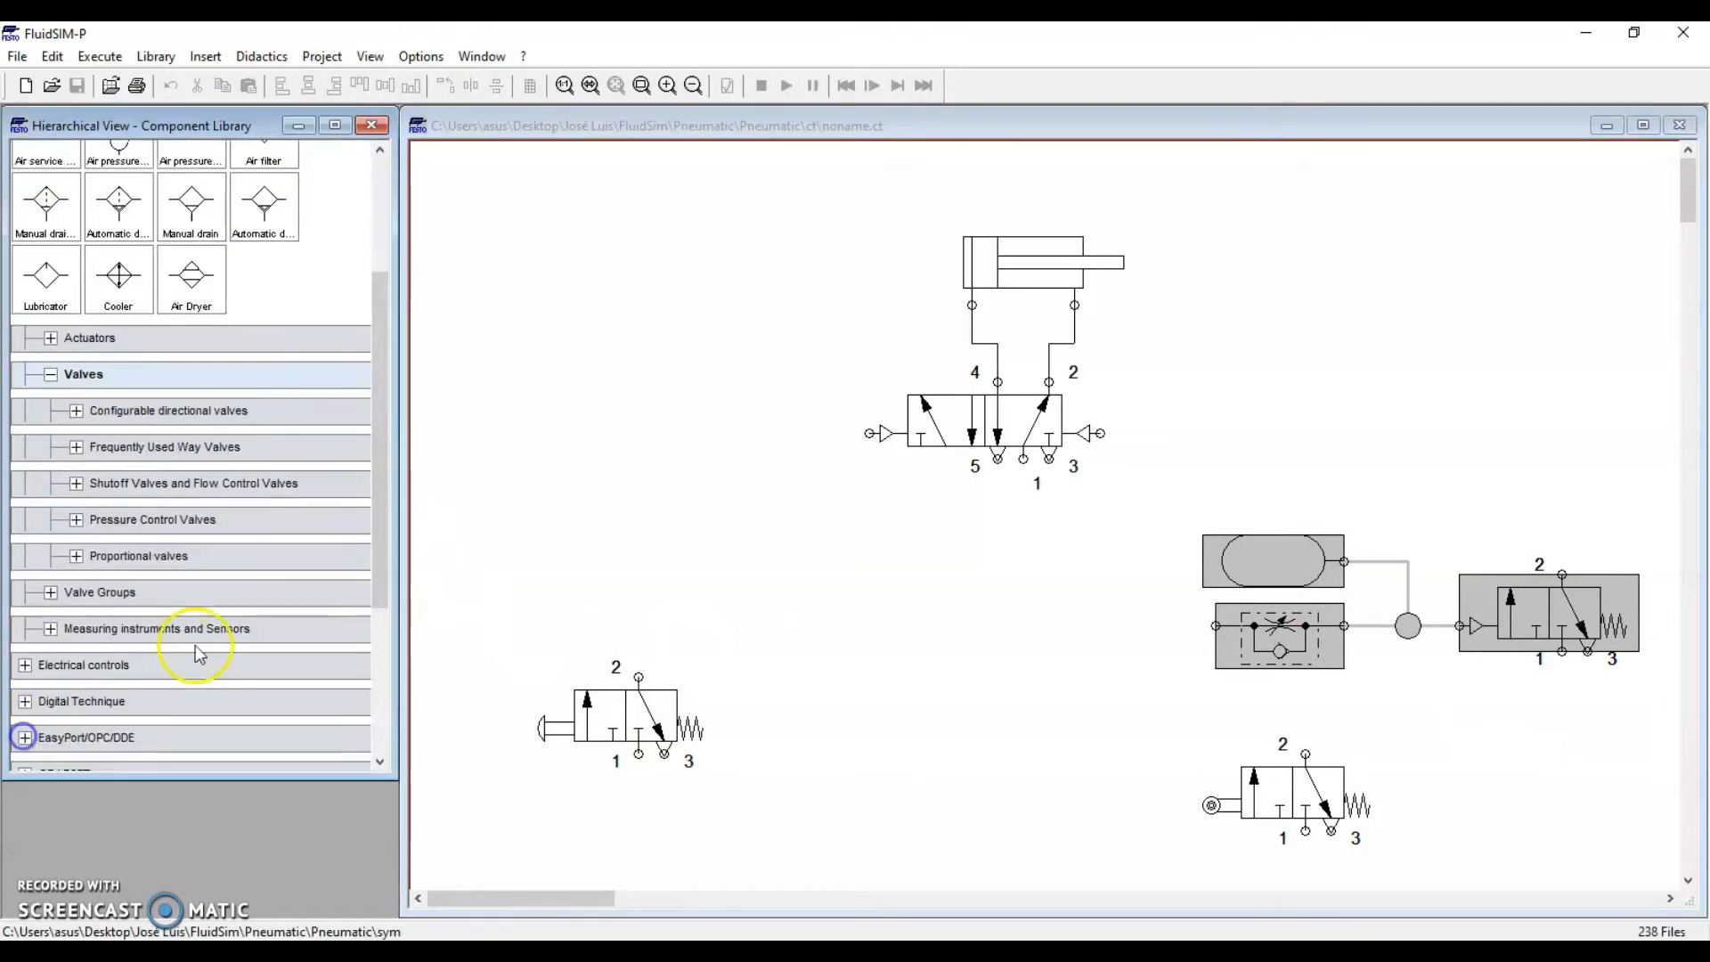
left_click_drag(124, 739, 1344, 607)
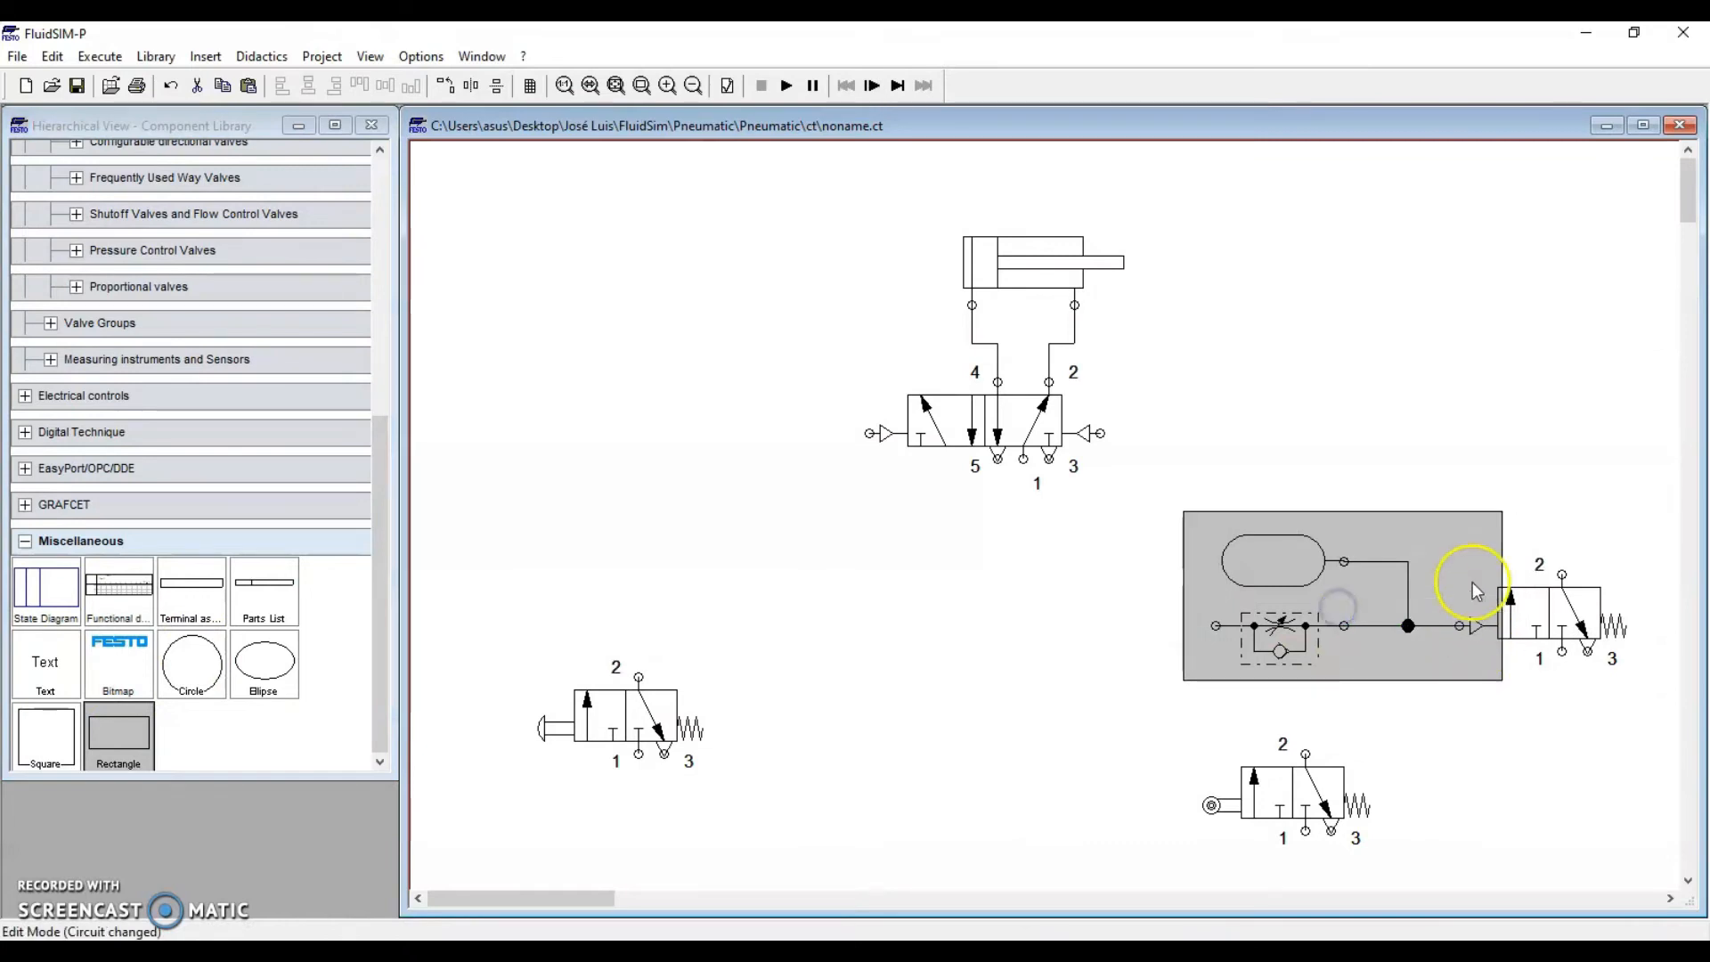
left_click(1488, 469)
left_click_drag(1497, 534, 1656, 542)
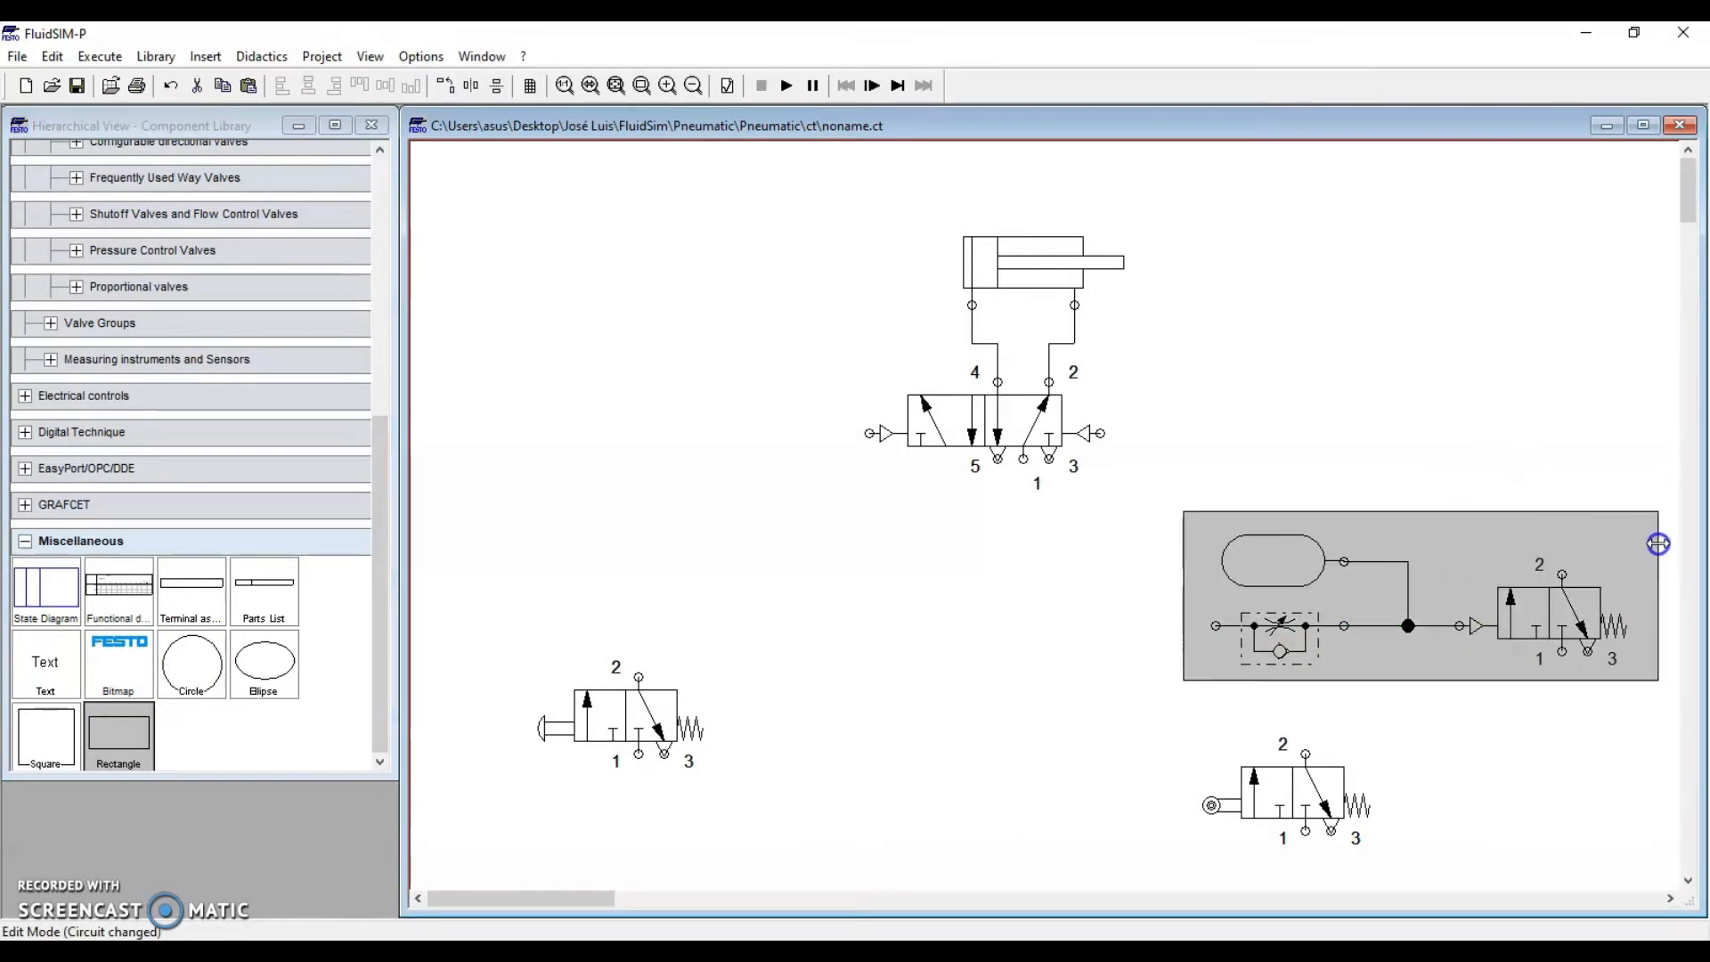
left_click_drag(1452, 681, 1451, 691)
left_click(1459, 711)
Step: Change the line style of the rectangle around the timer assembly to dash-dot
left_click(1453, 536)
double_click(1453, 536)
left_click(855, 523)
left_click(872, 587)
left_click(797, 593)
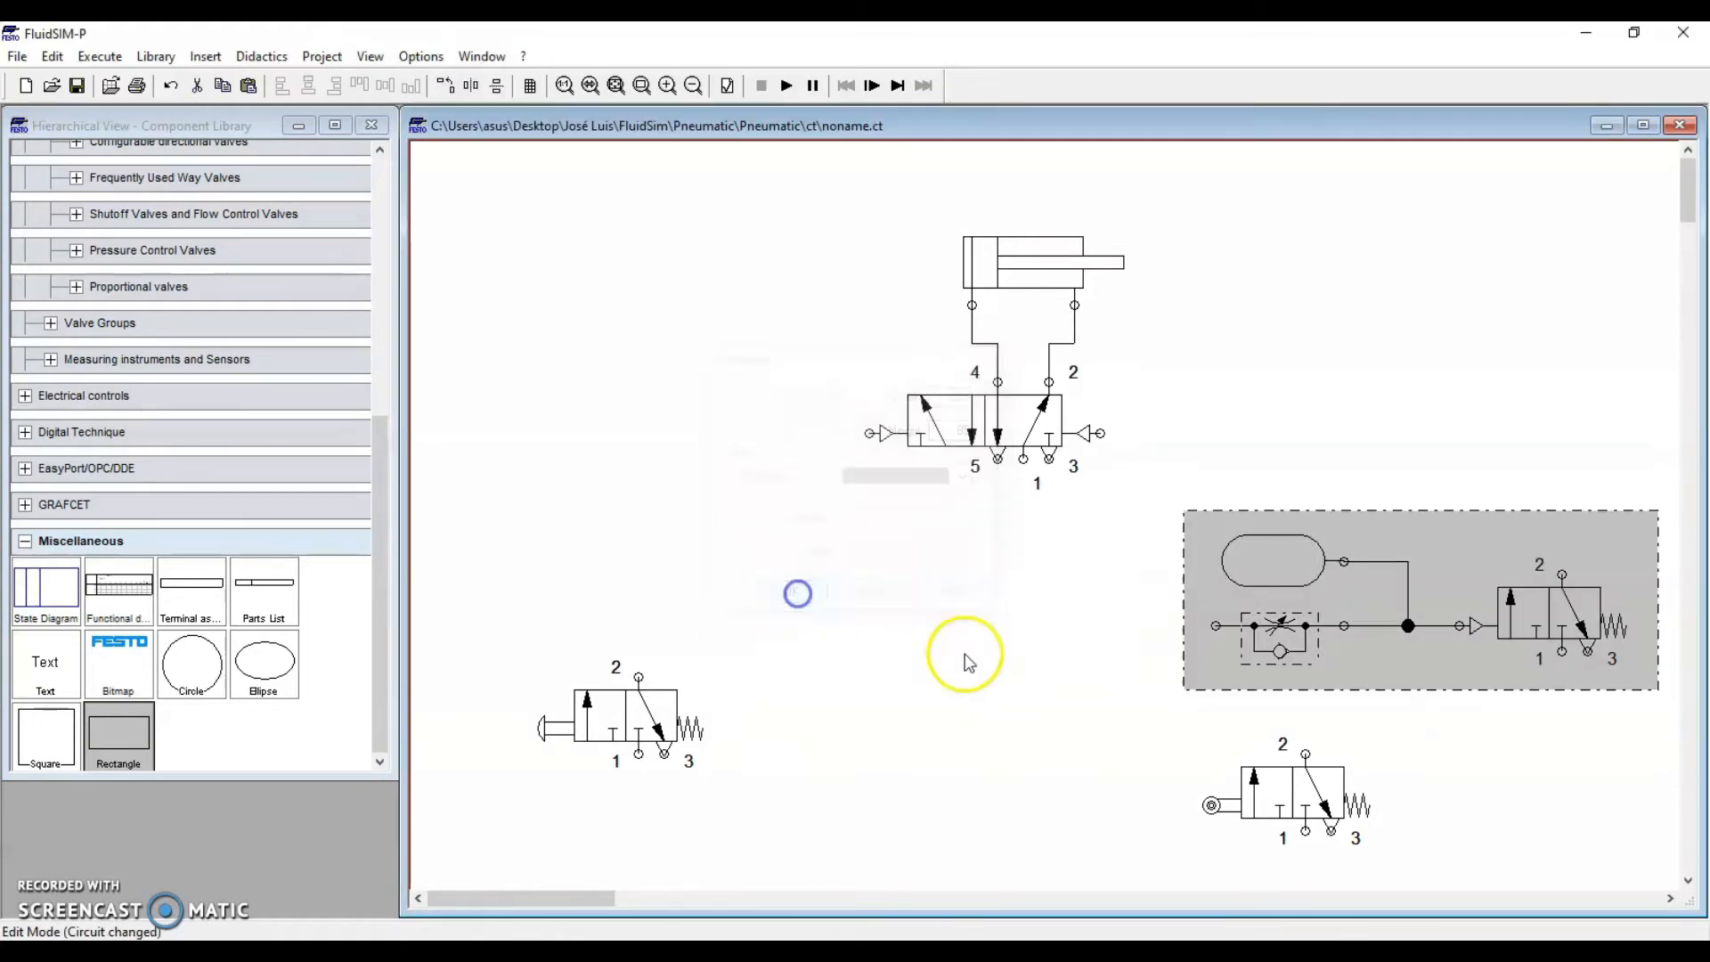
mouse_move(1164, 489)
left_mouse_down()
mouse_move(1620, 741)
mouse_move(1674, 726)
mouse_move(1444, 732)
left_mouse_up()
left_click(1443, 733)
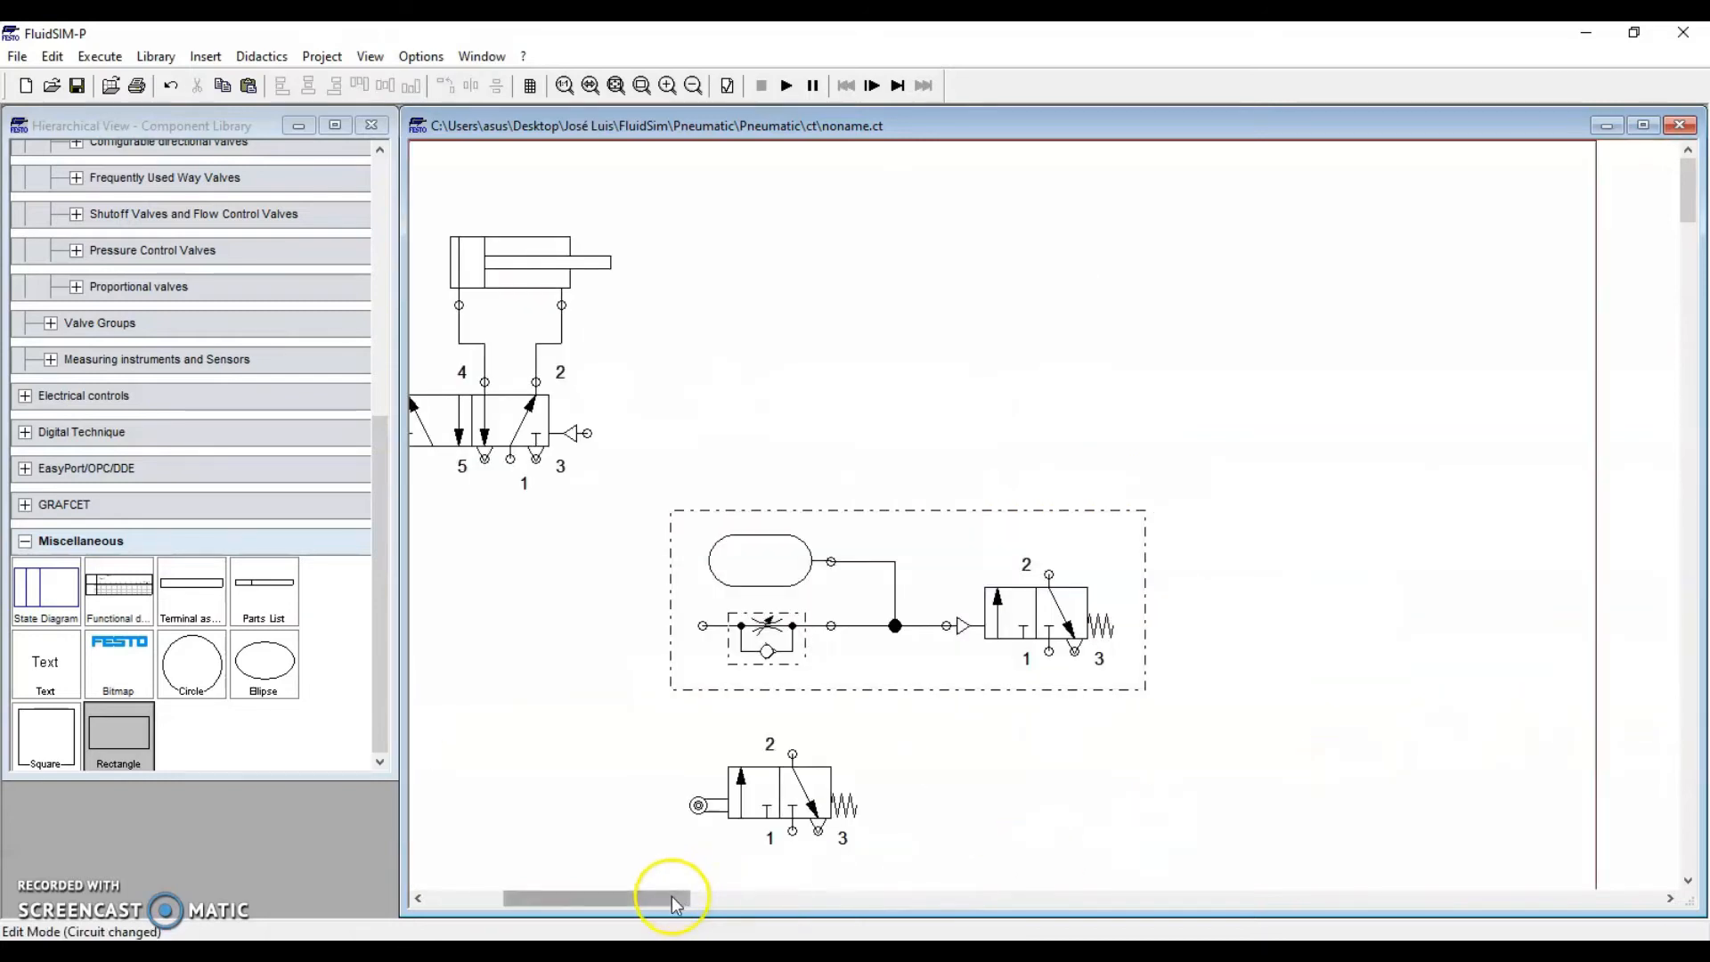
left_click_drag(673, 902, 547, 896)
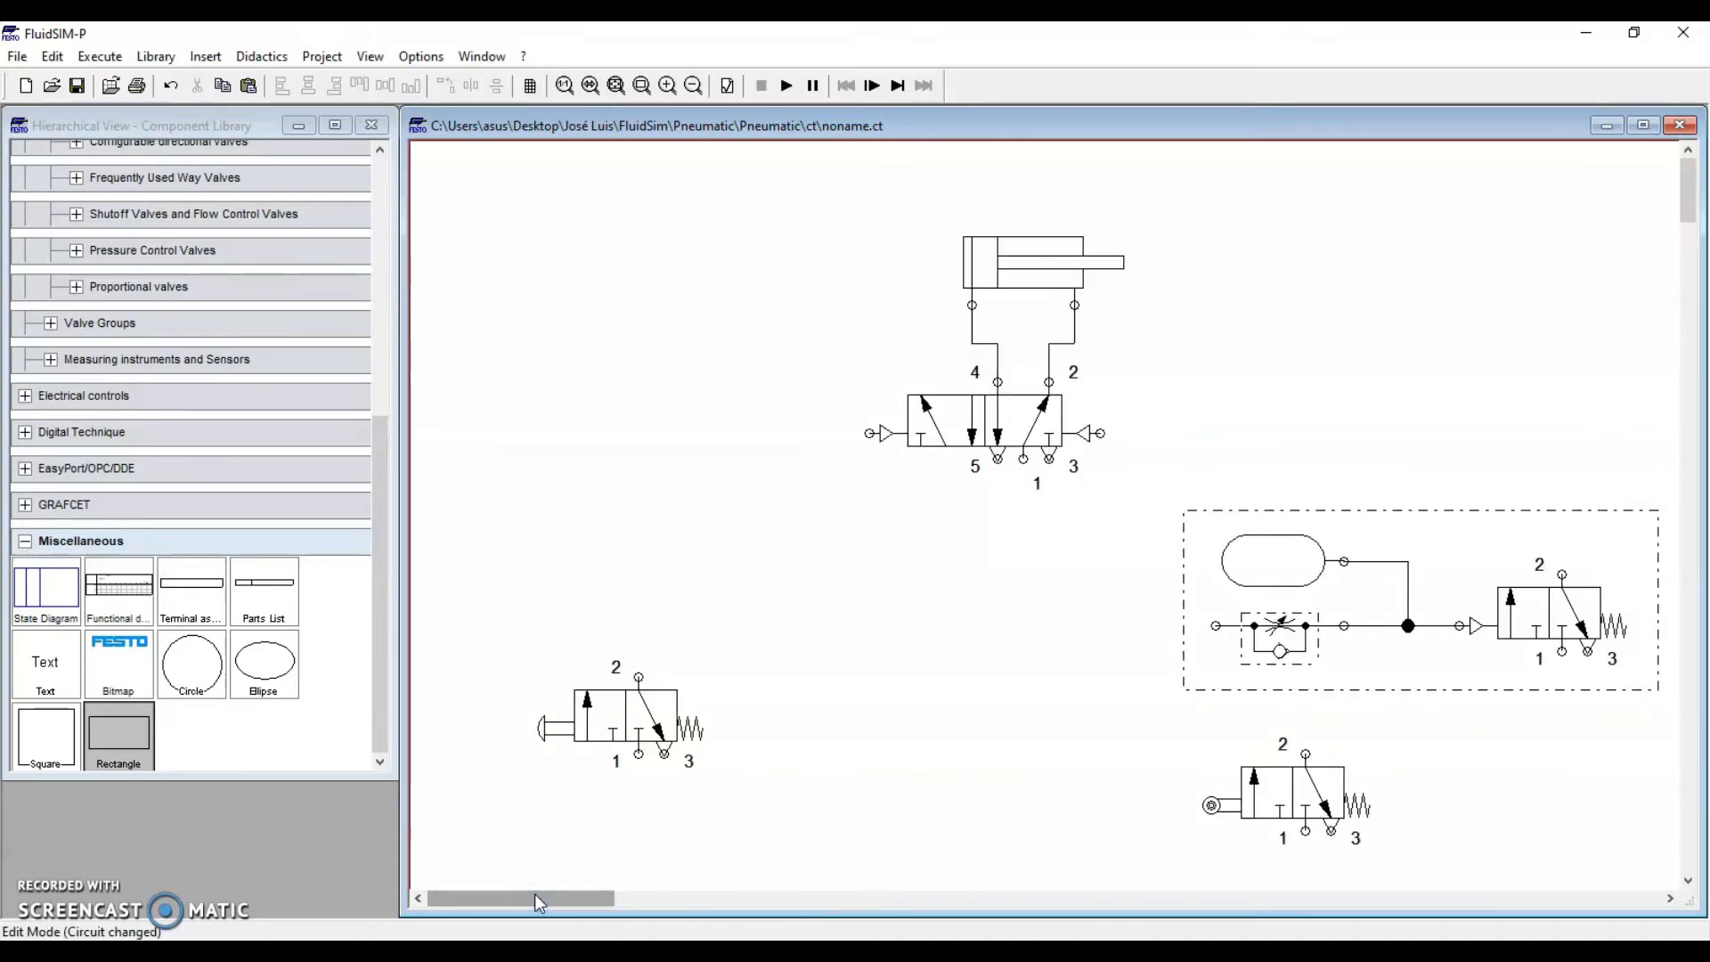
Step: Add a compressed air supply from the supply elements below the 5/n way valve, between the push-button and roller valves
left_click(27, 540)
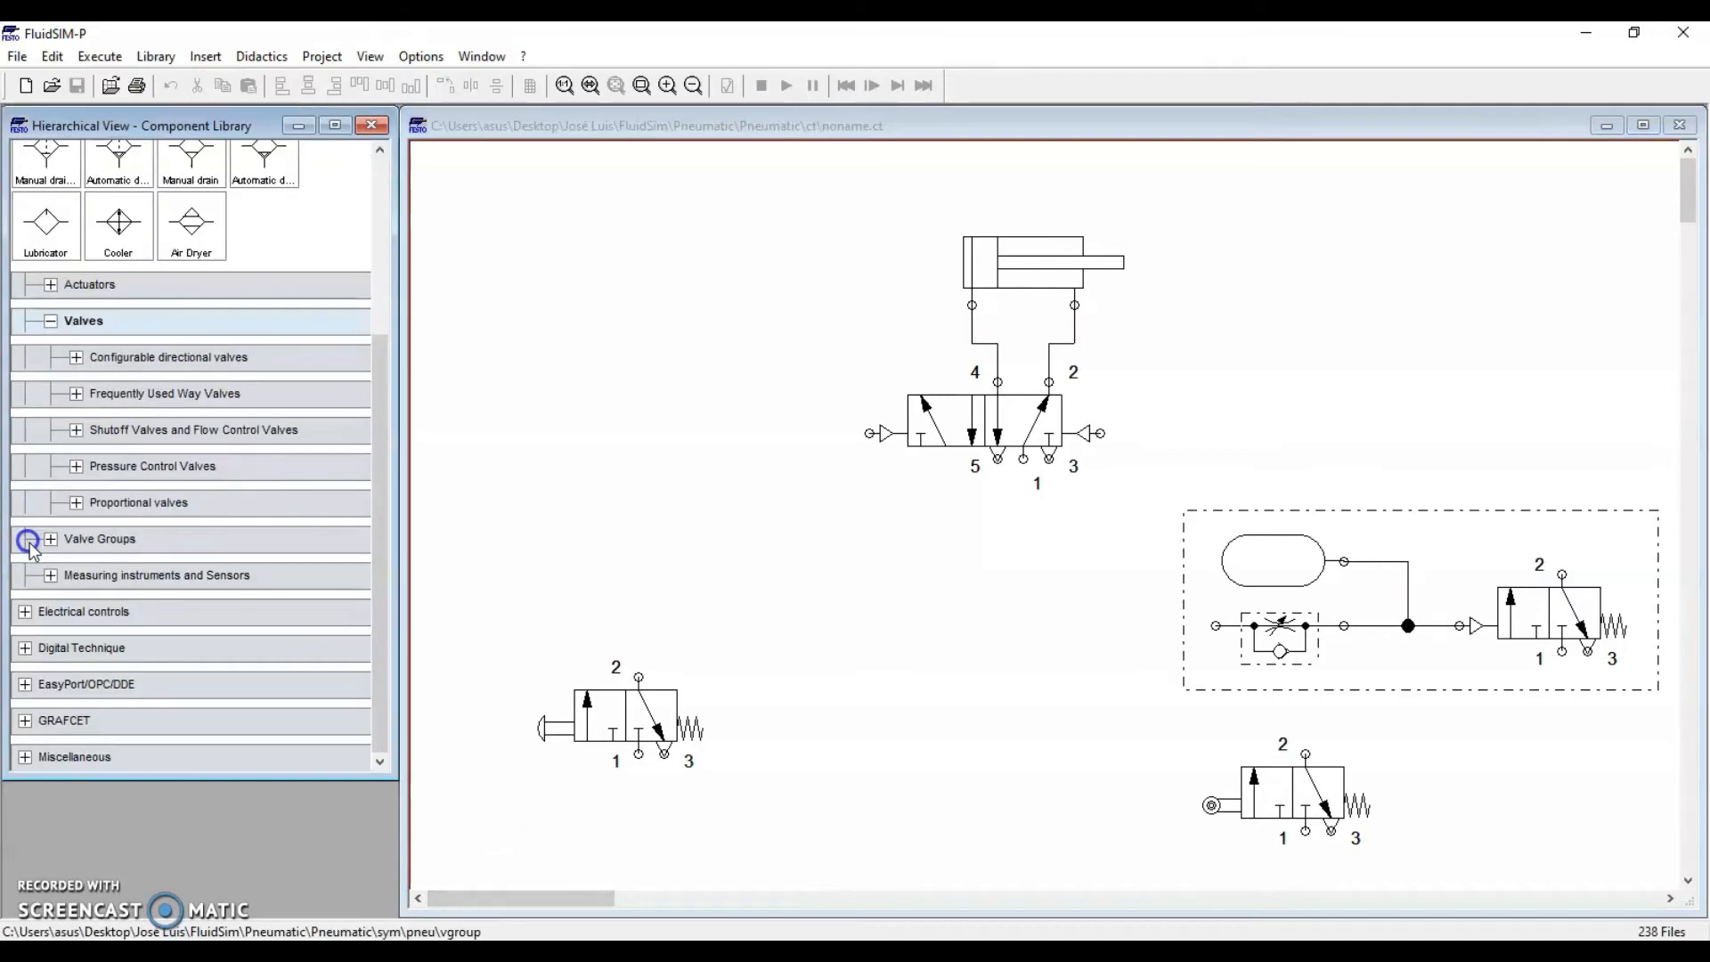
left_click(116, 588)
left_click(52, 588)
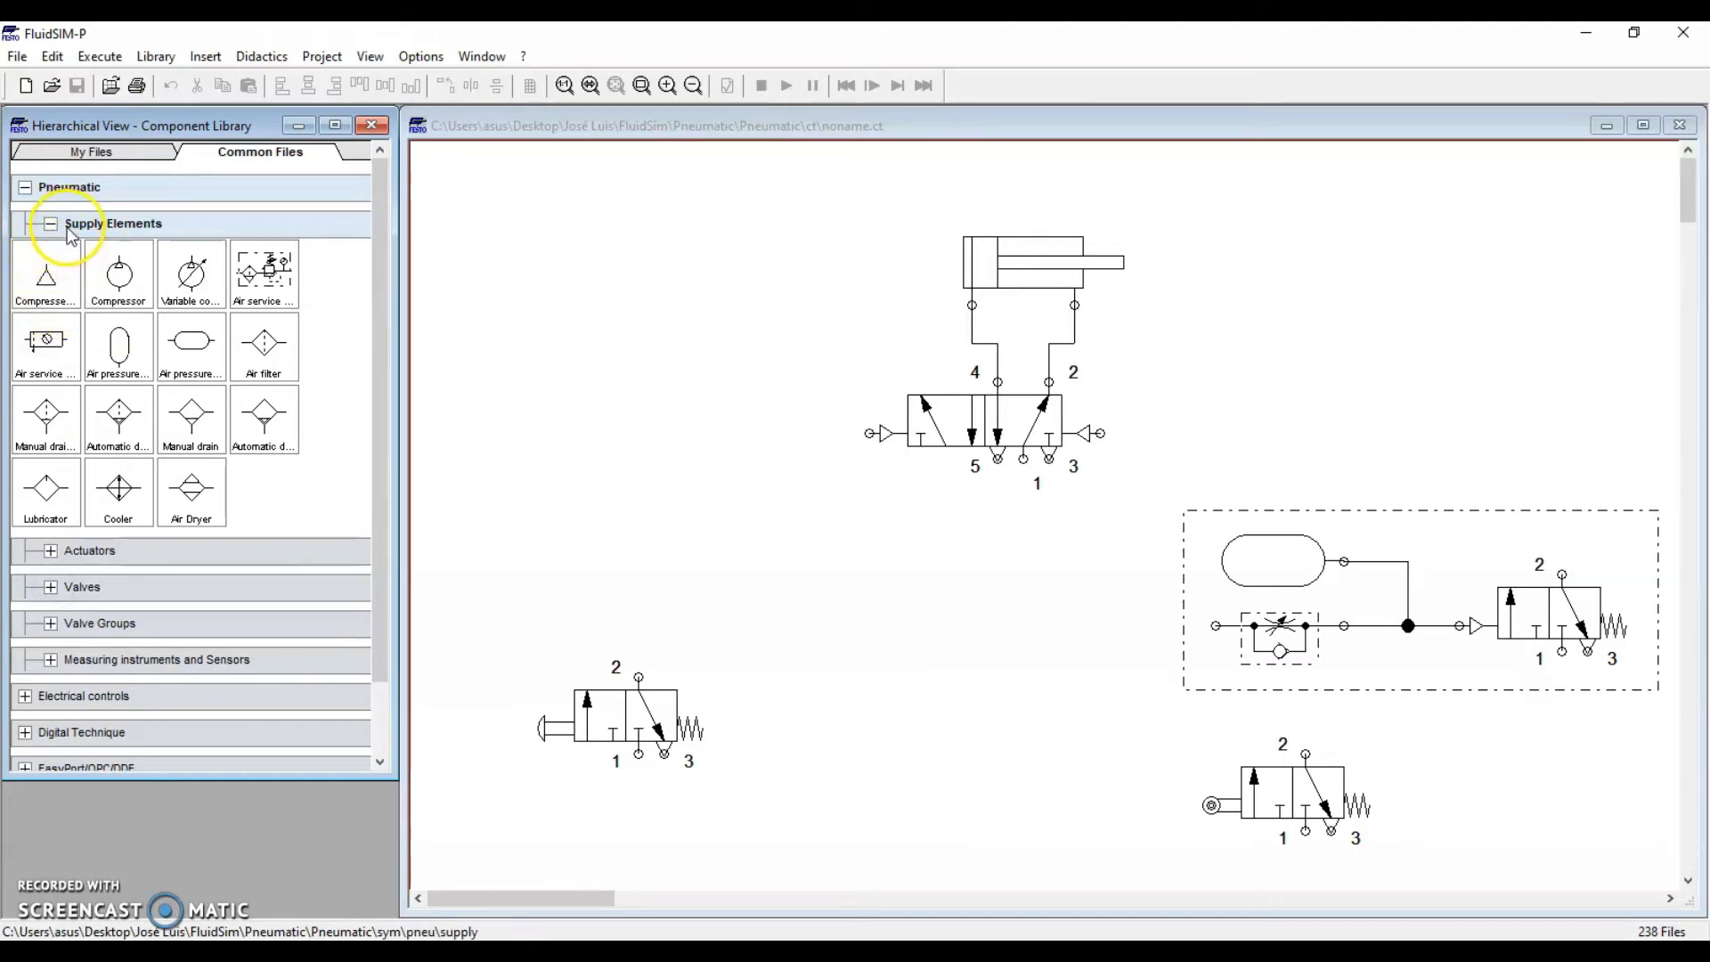
left_click_drag(41, 276, 1041, 862)
left_click(1044, 751)
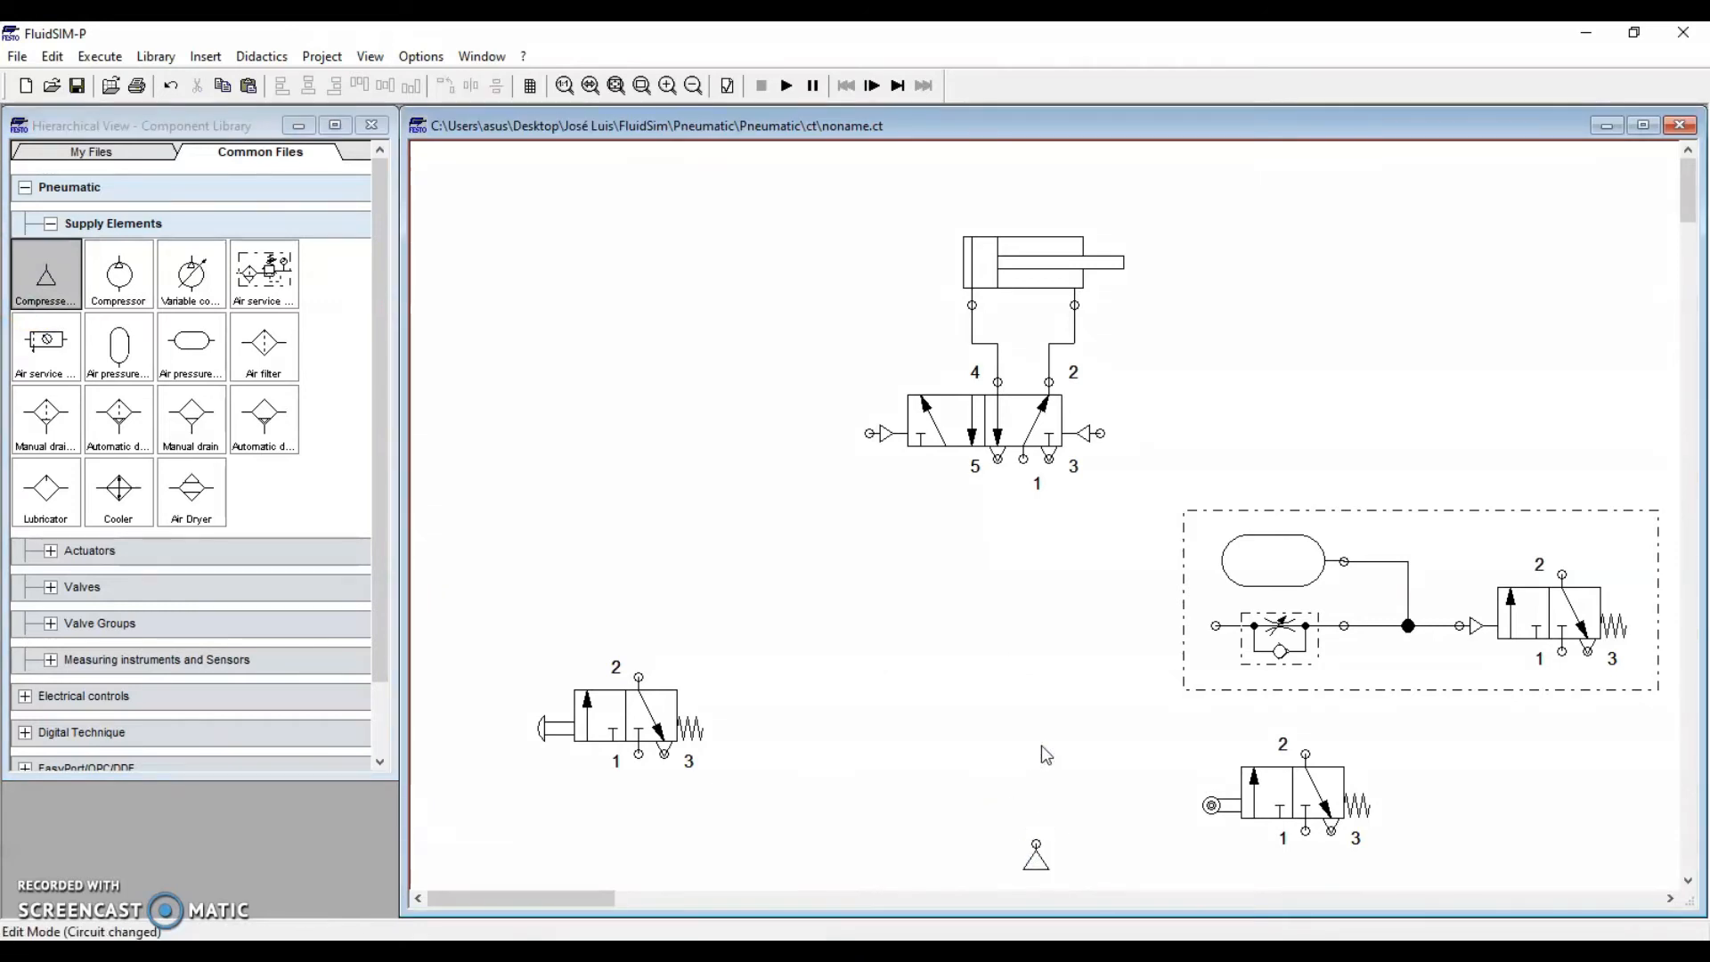
Step: Connect port 1 of the 5/n way valve to the compressed air supply and align the supply directly beneath that port
left_click(1025, 462)
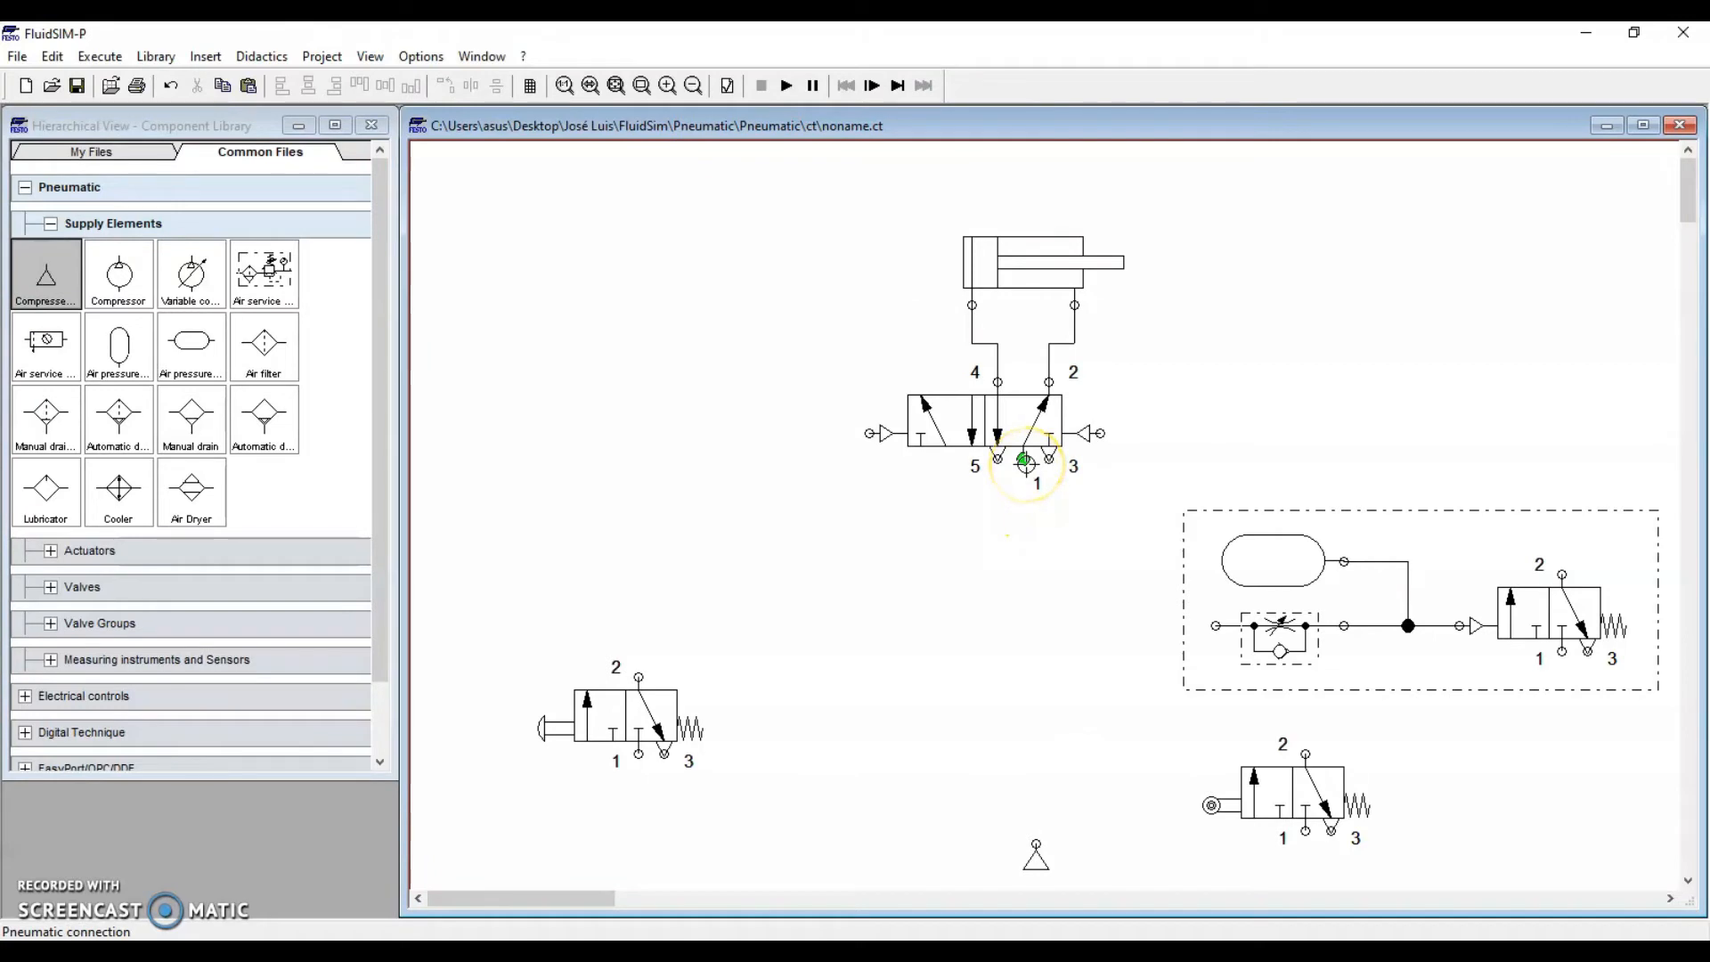
left_click(1034, 837)
left_click_drag(1033, 842, 1012, 871)
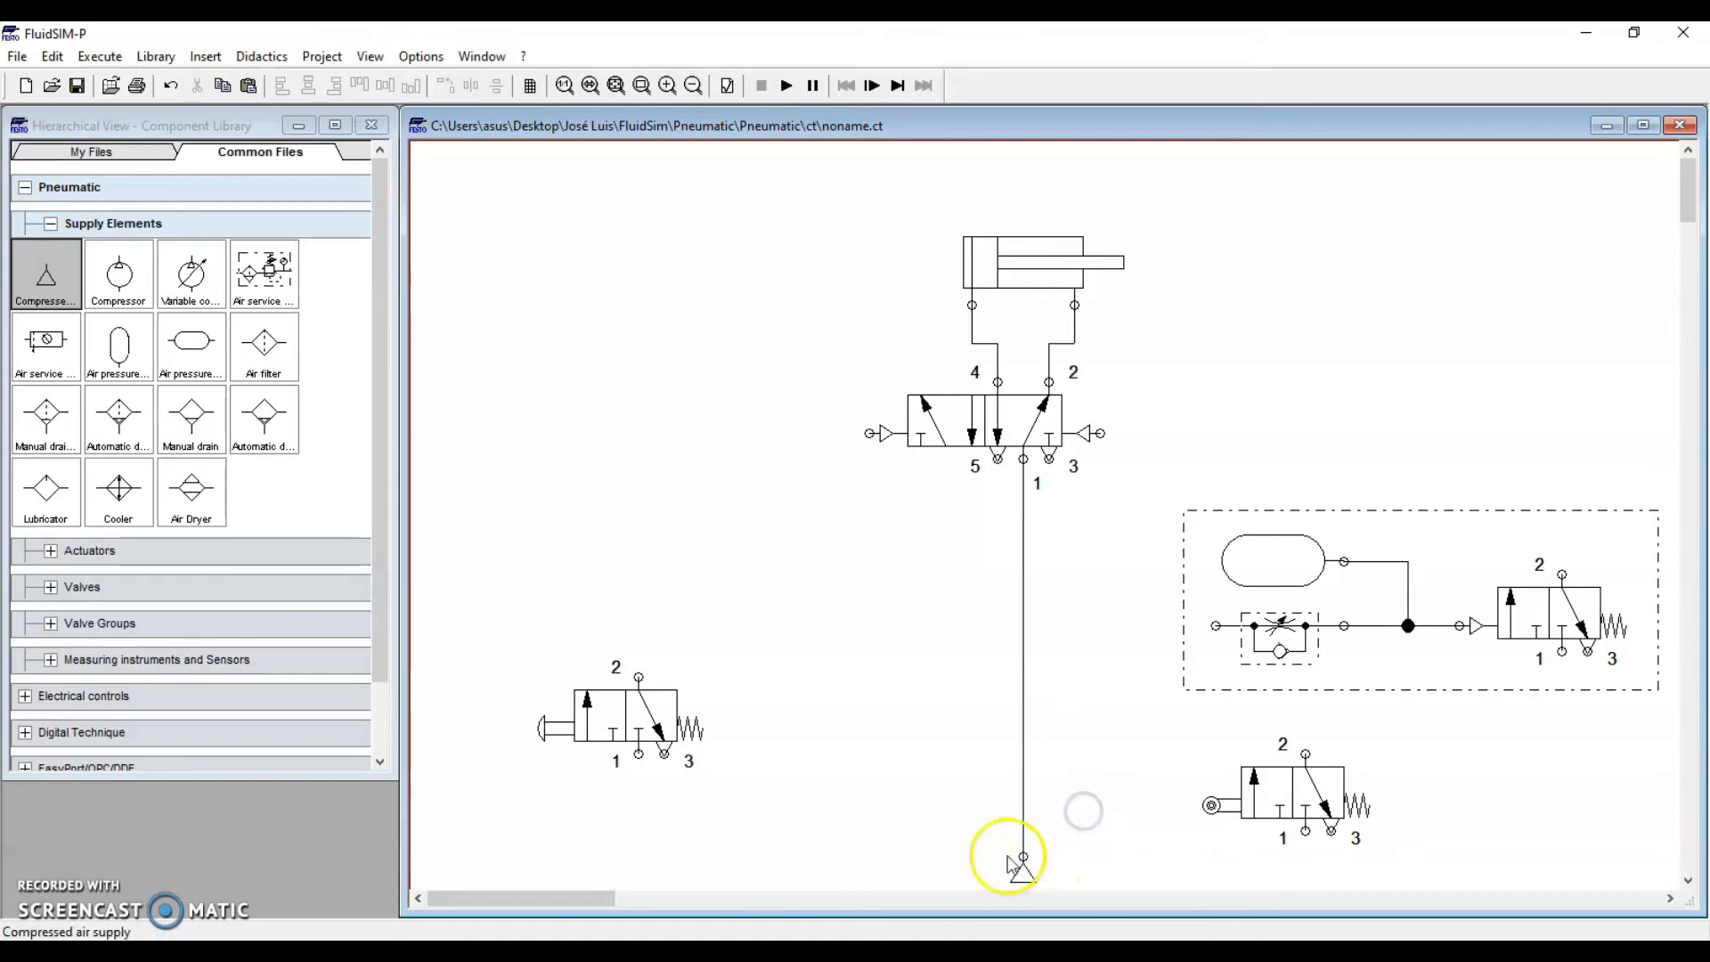
Step: Reposition the push-button and roller valves and connect port 1 of all three 3/n way valves to the air supply line
left_click_drag(661, 734, 828, 729)
left_click(874, 813)
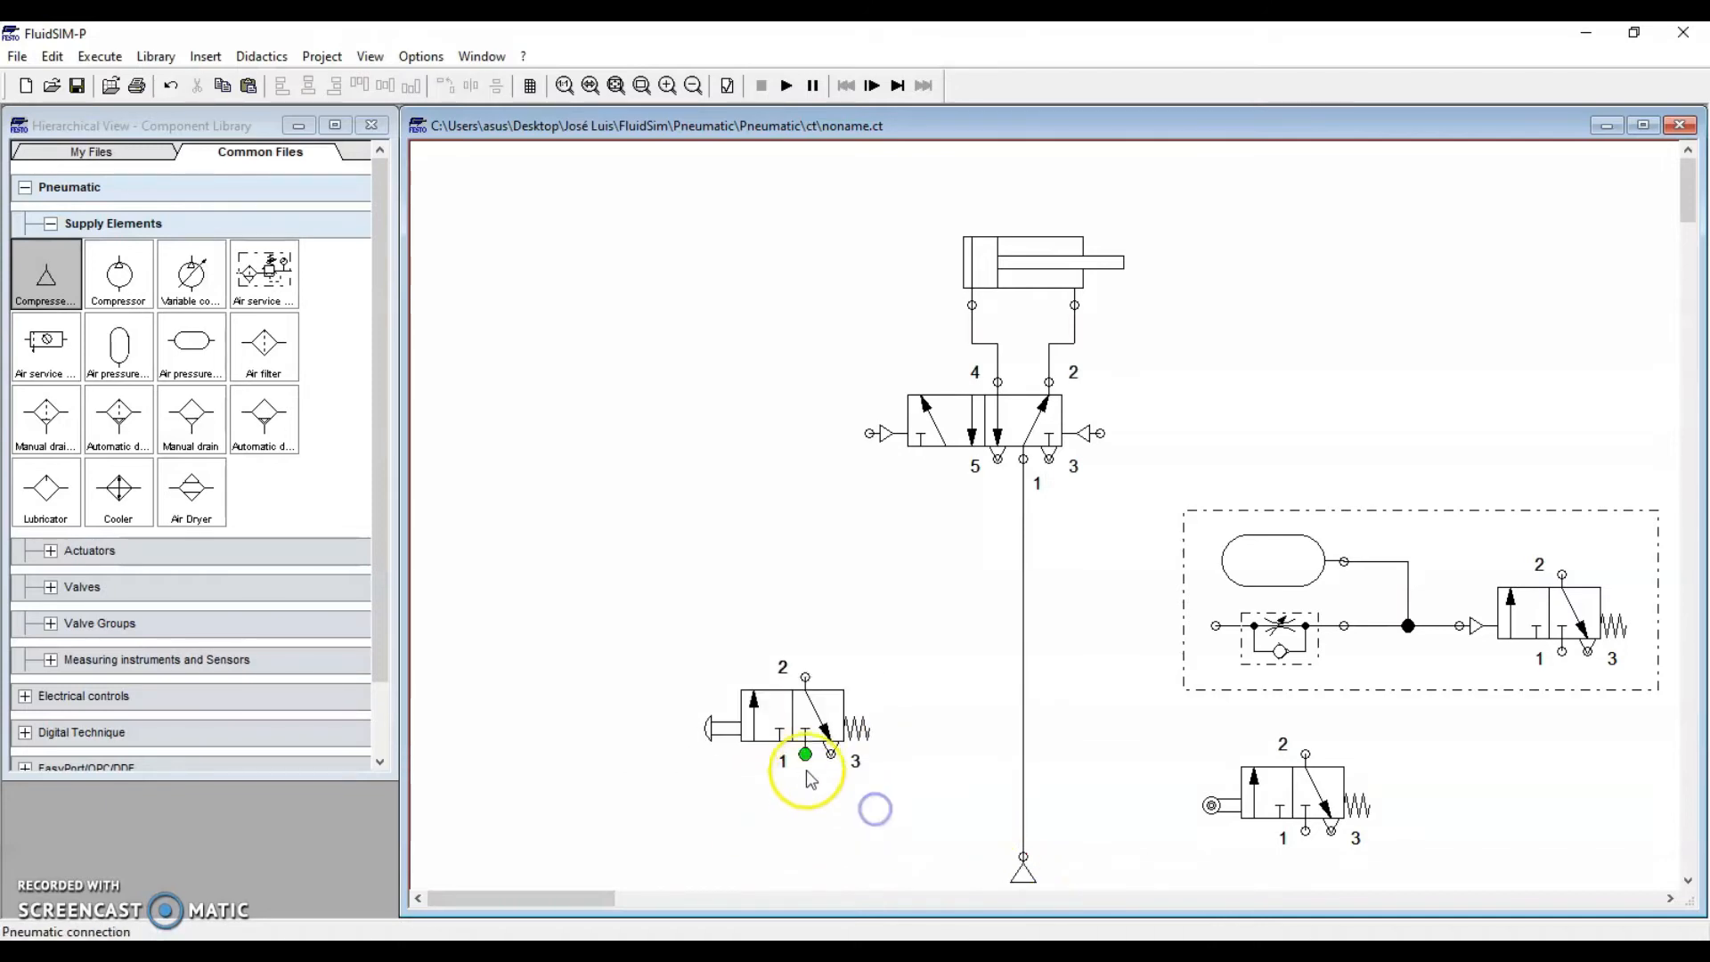
left_click_drag(1020, 823, 1023, 817)
left_click_drag(1279, 801, 1024, 818)
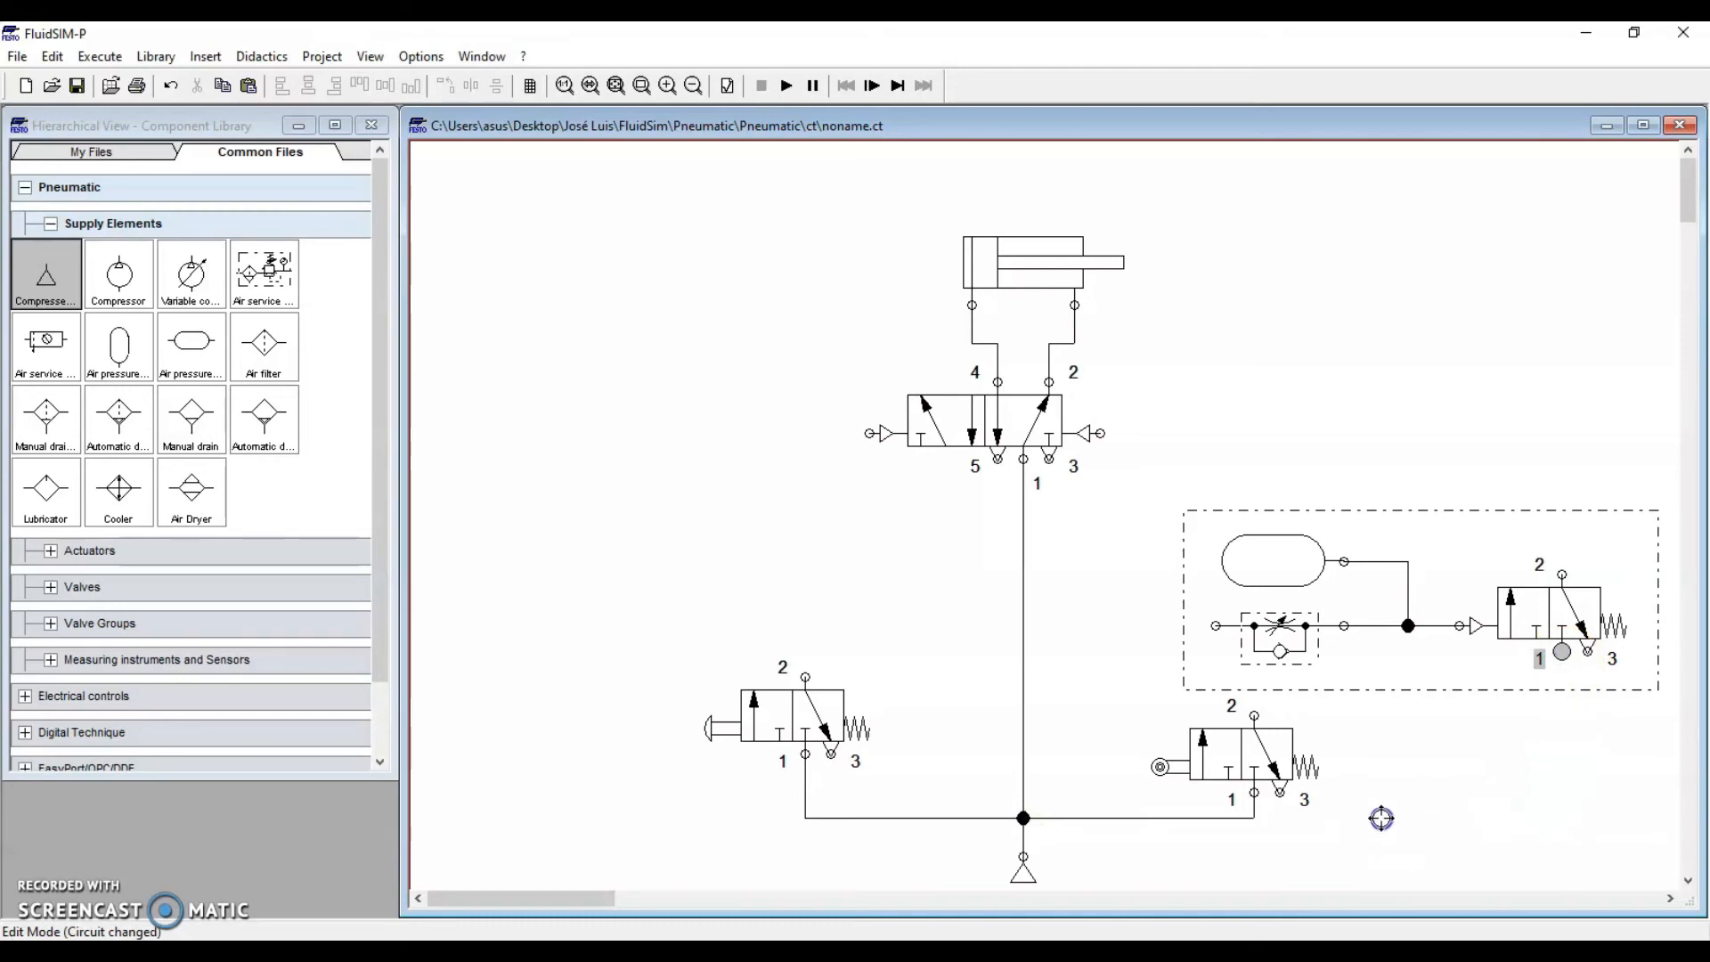
left_click_drag(1253, 818, 1254, 817)
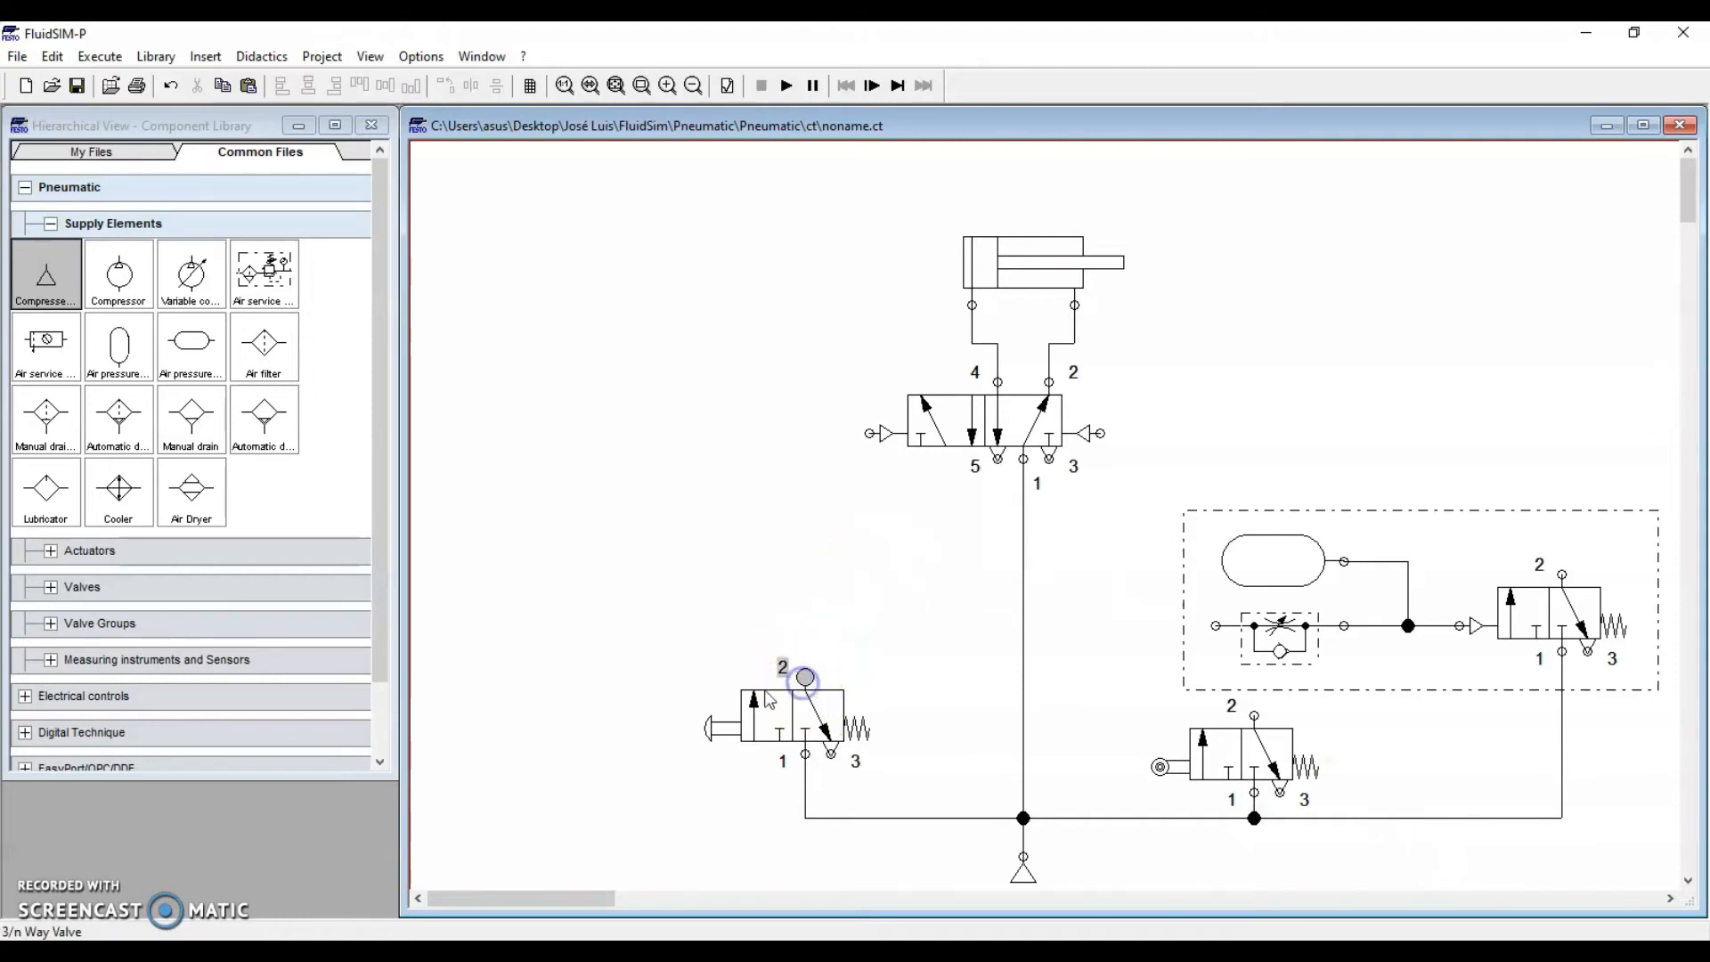
Step: Connect port 2 of the push-button valve to the 5/n way valve's left pilot port and set this line to Control Line
left_click(715, 737)
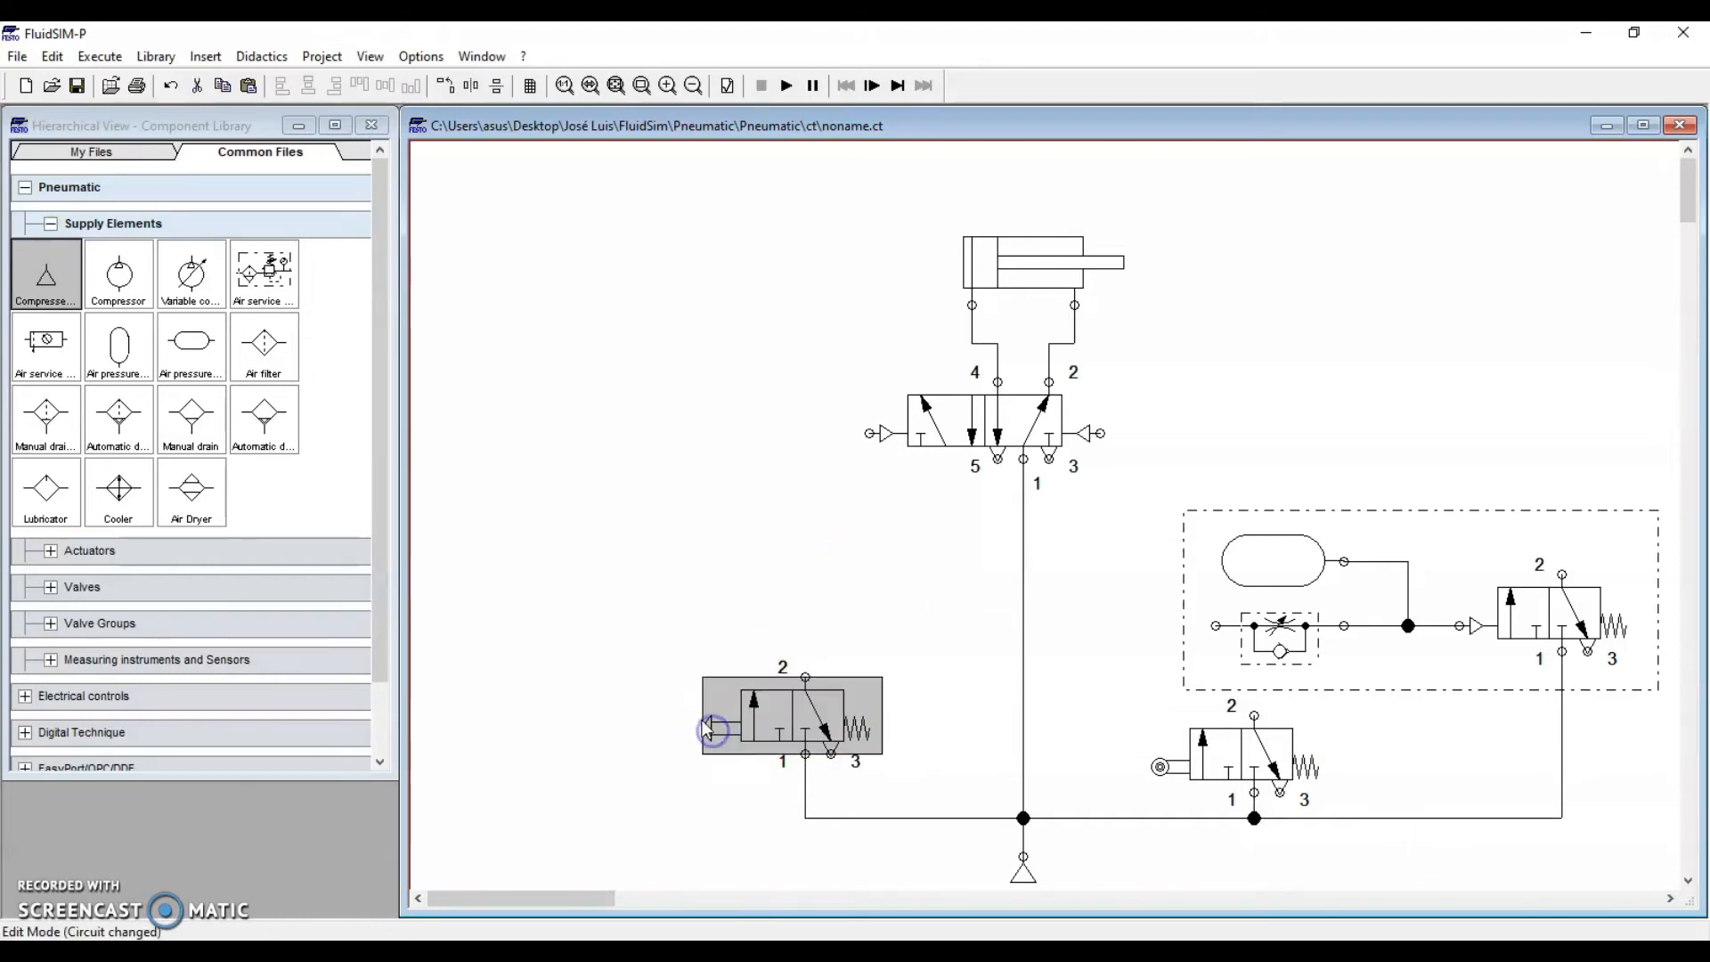
left_click(709, 659)
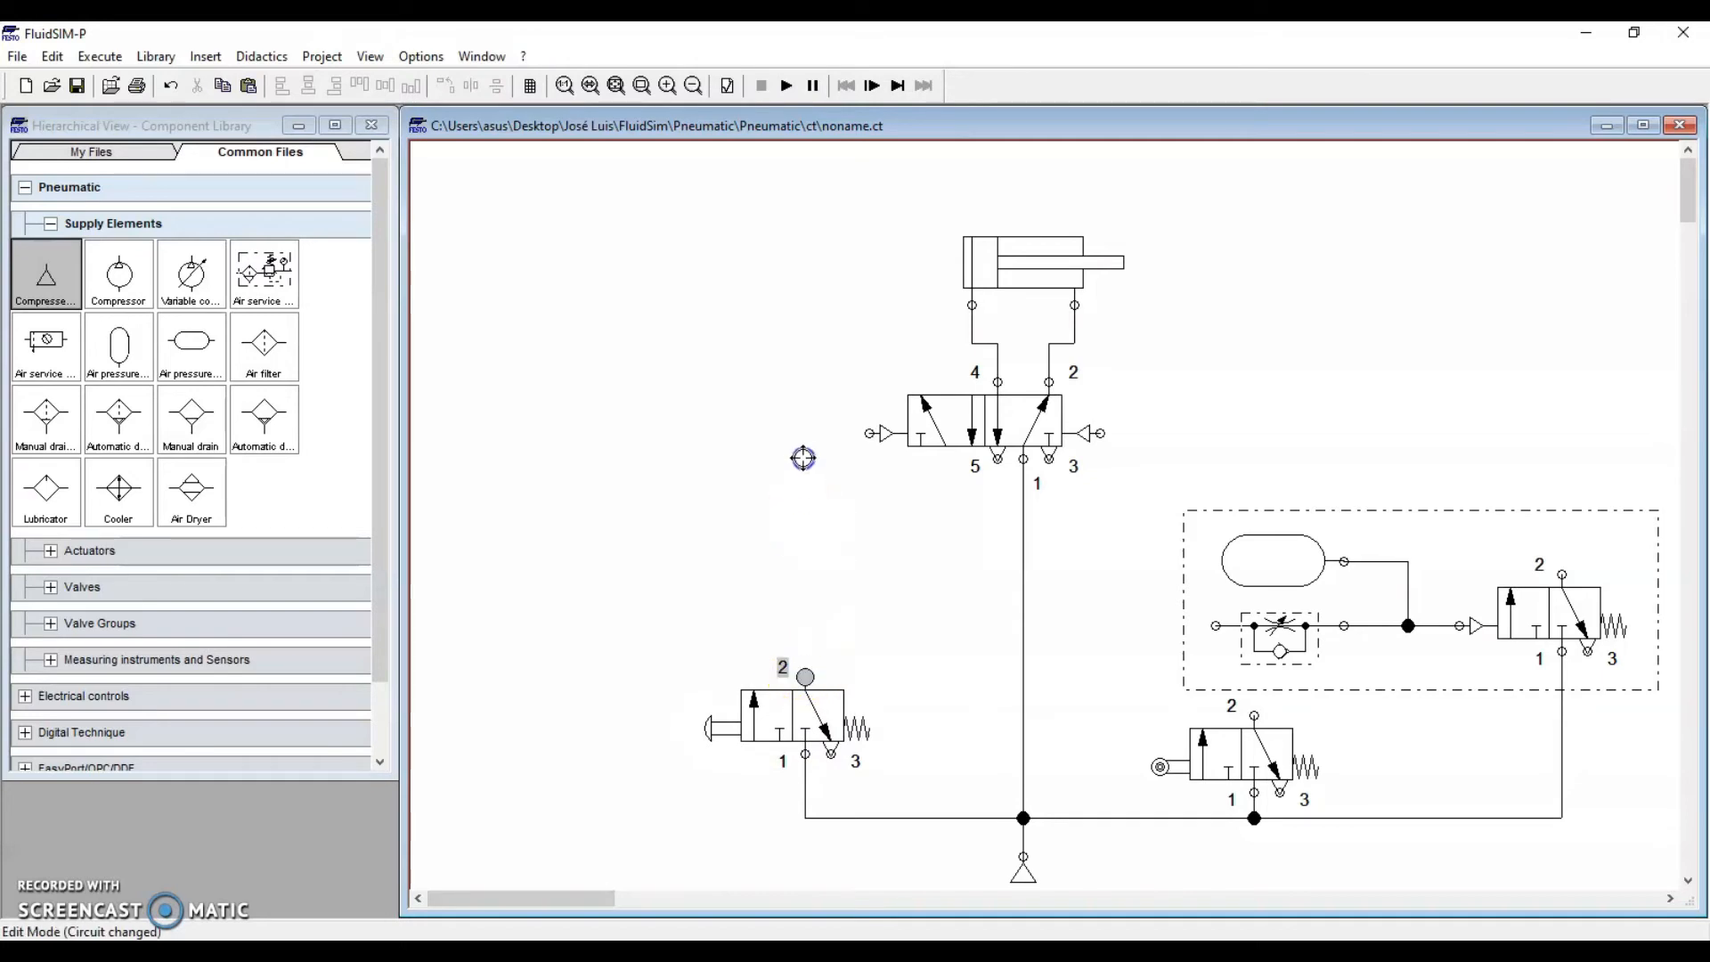
left_click_drag(868, 433, 868, 432)
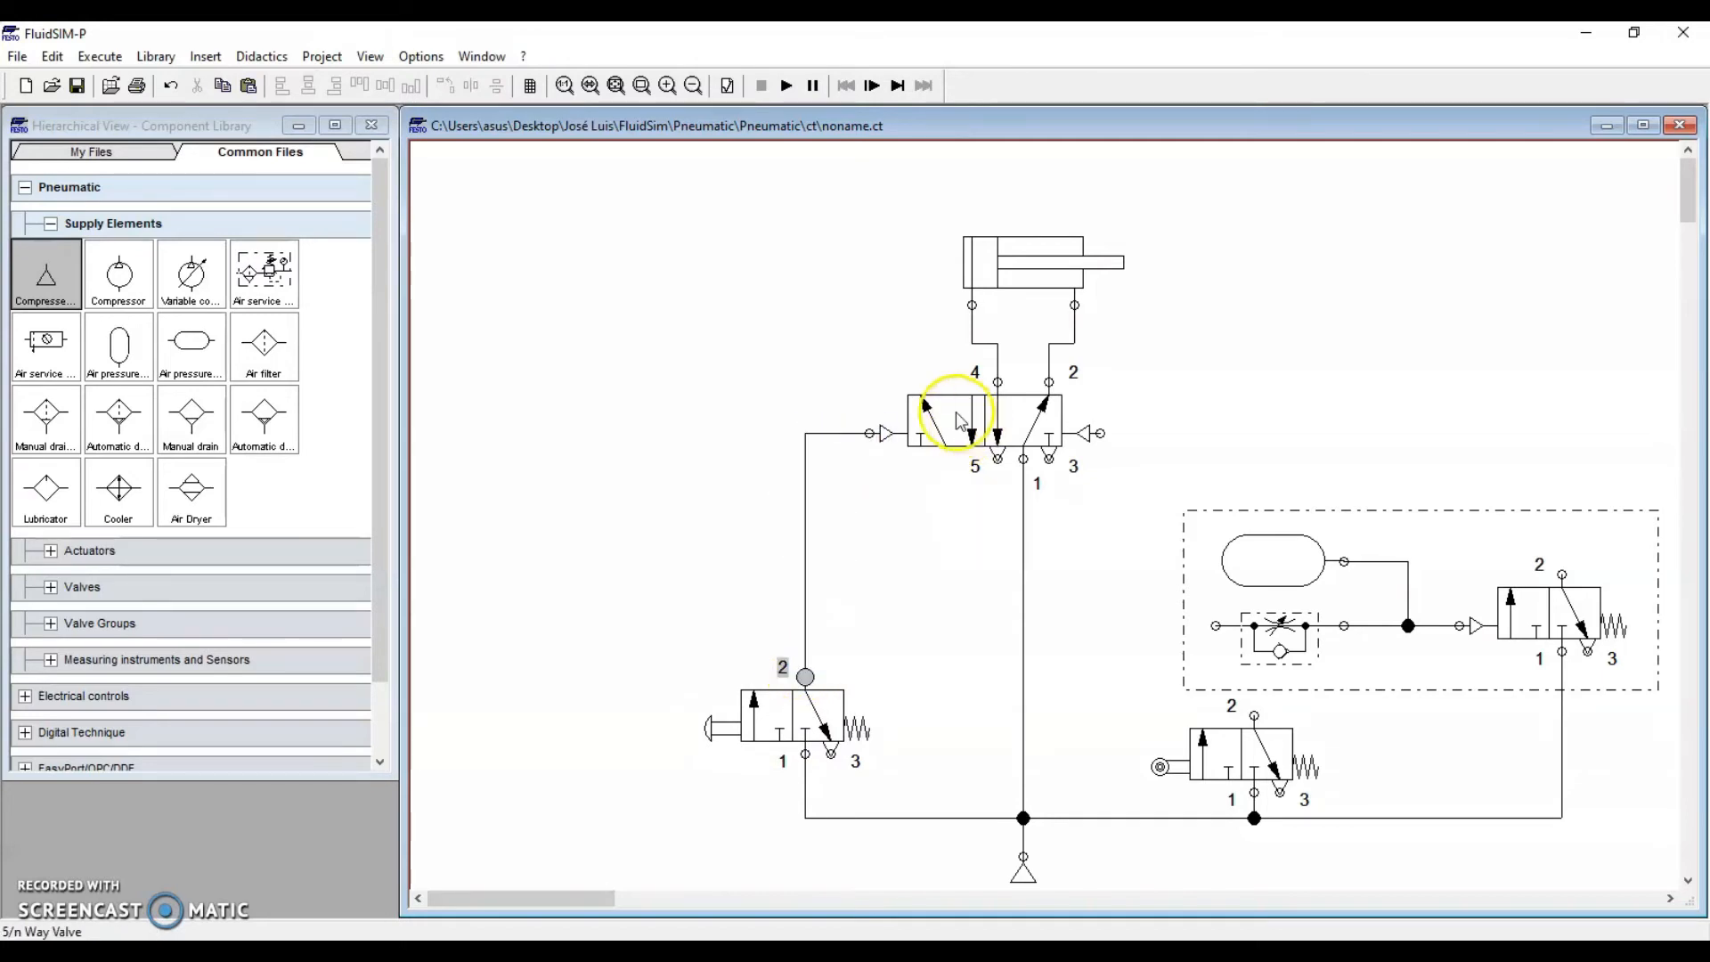
double_click(837, 434)
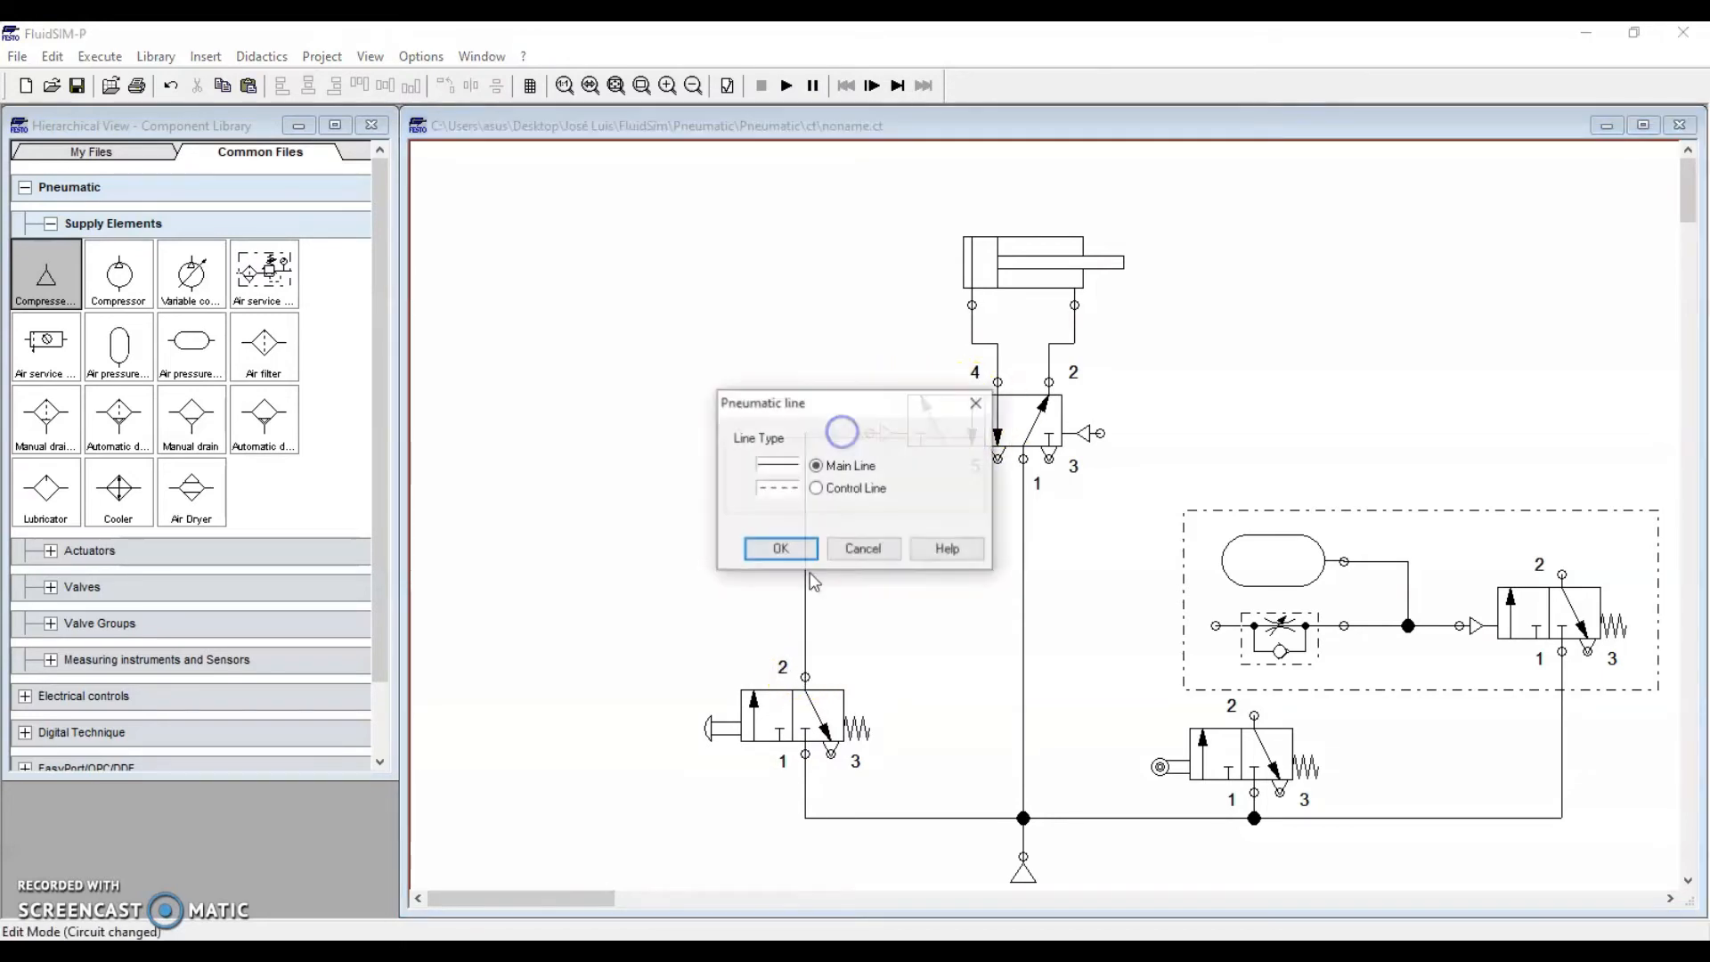
left_click(817, 488)
left_click(780, 548)
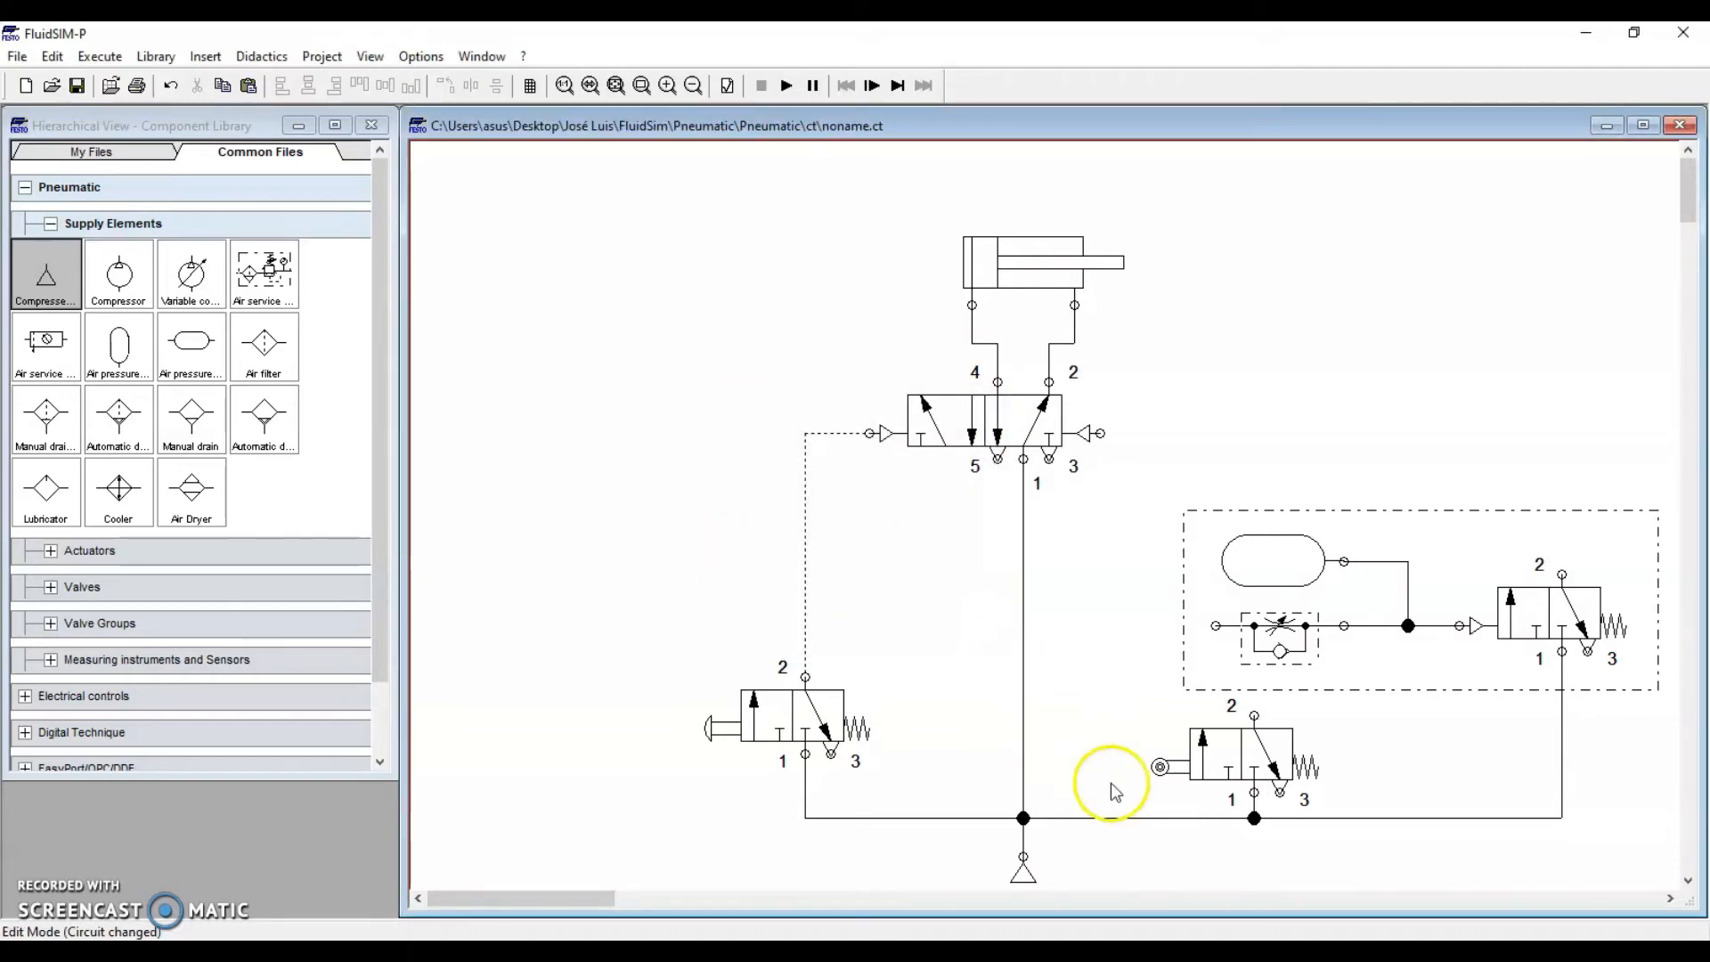
Step: Move the roller valve with its supply branch to the left and connect its port 2 to the one-way flow control valve's inlet
left_click_drag(1251, 739, 1161, 740)
left_click_drag(1255, 801, 1163, 817)
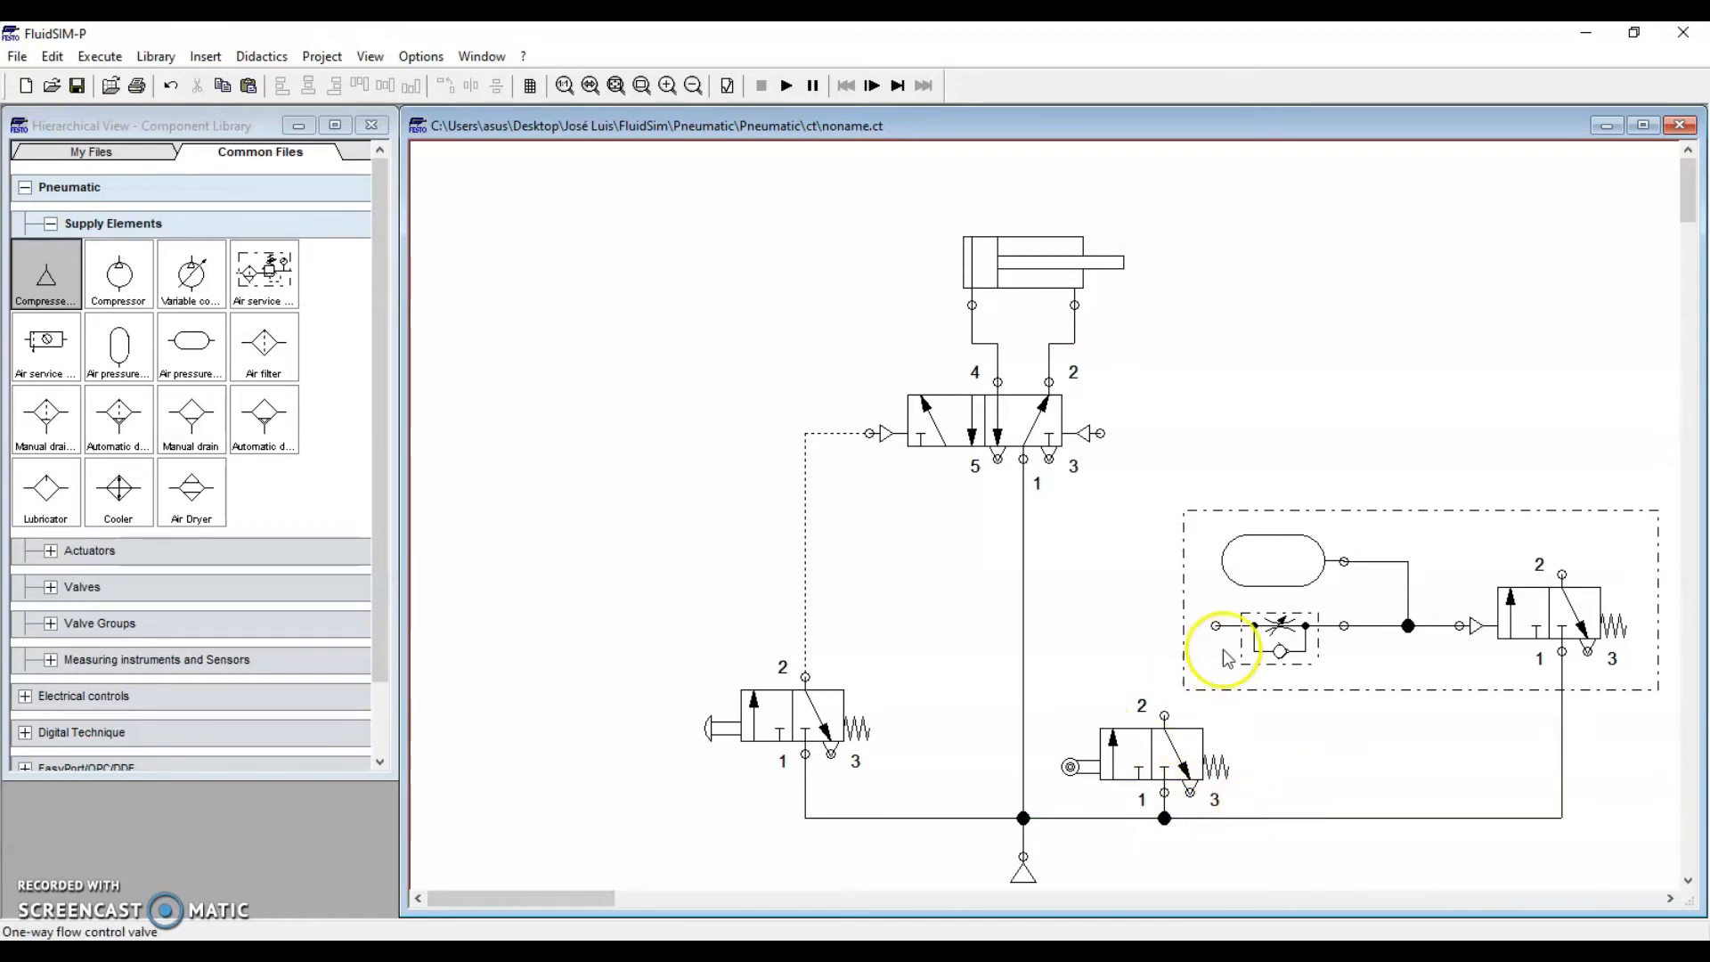
mouse_move(1215, 625)
left_mouse_down()
mouse_move(1160, 715)
mouse_move(1216, 625)
left_mouse_up()
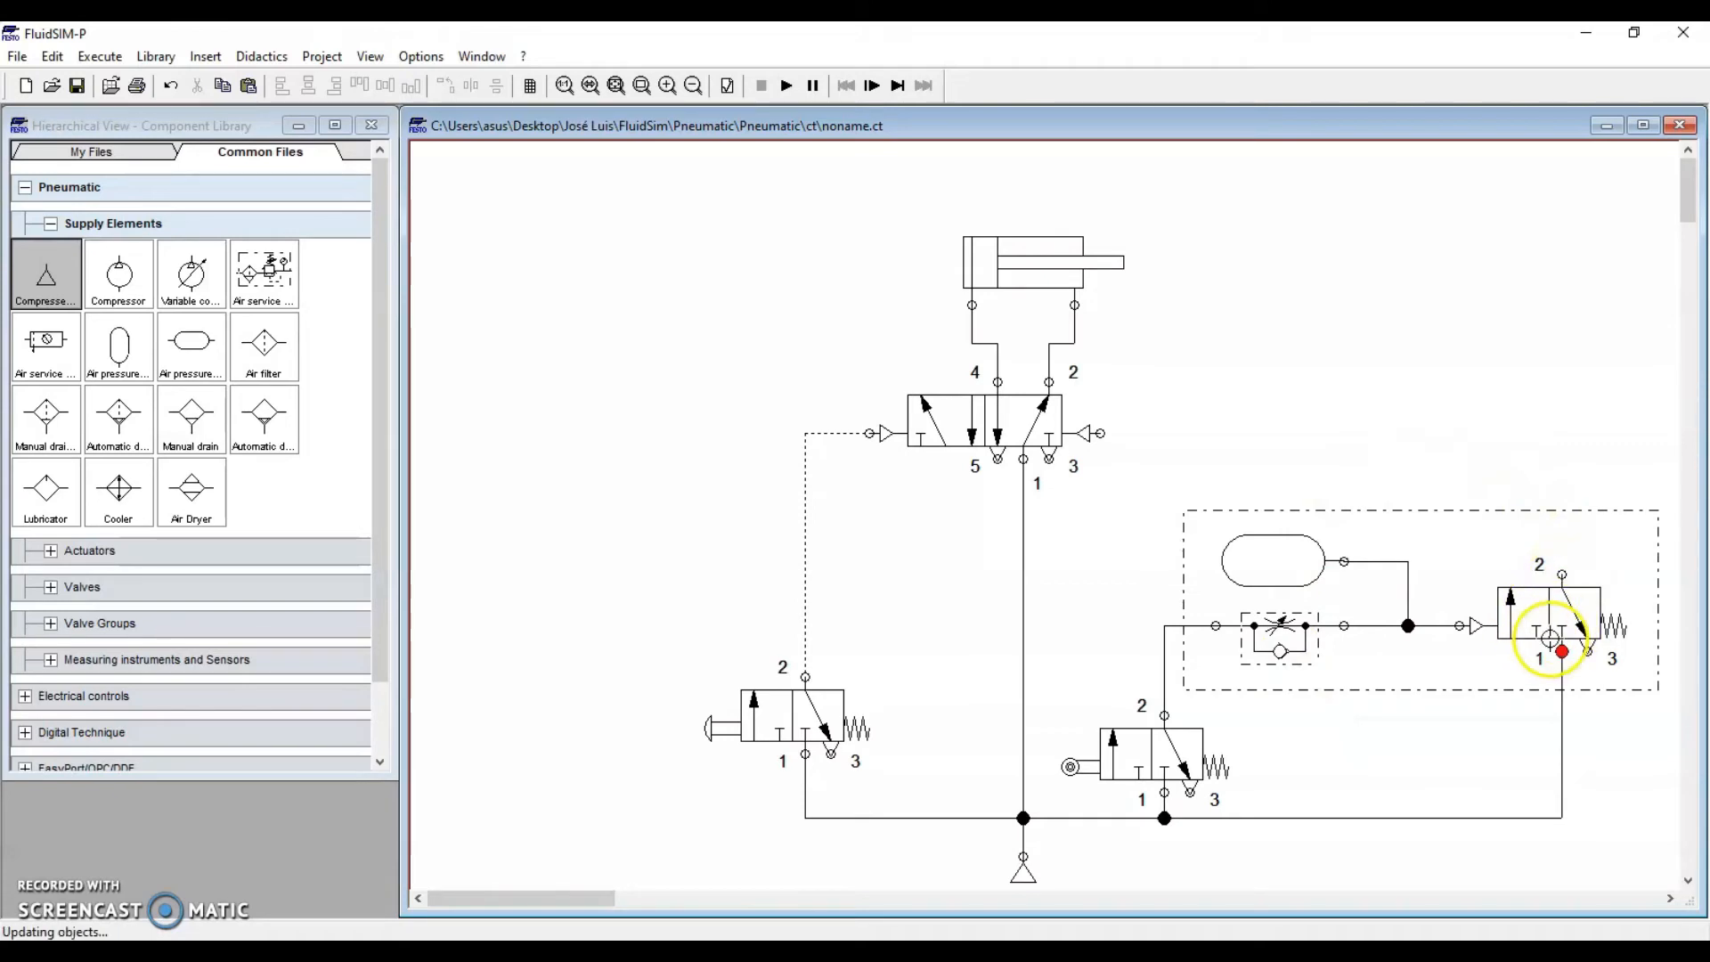
Step: Connect port 2 of the timer's 3/n way valve to the 5/n way valve's right pilot port and set this line to Control Line
left_click_drag(1558, 574, 1556, 571)
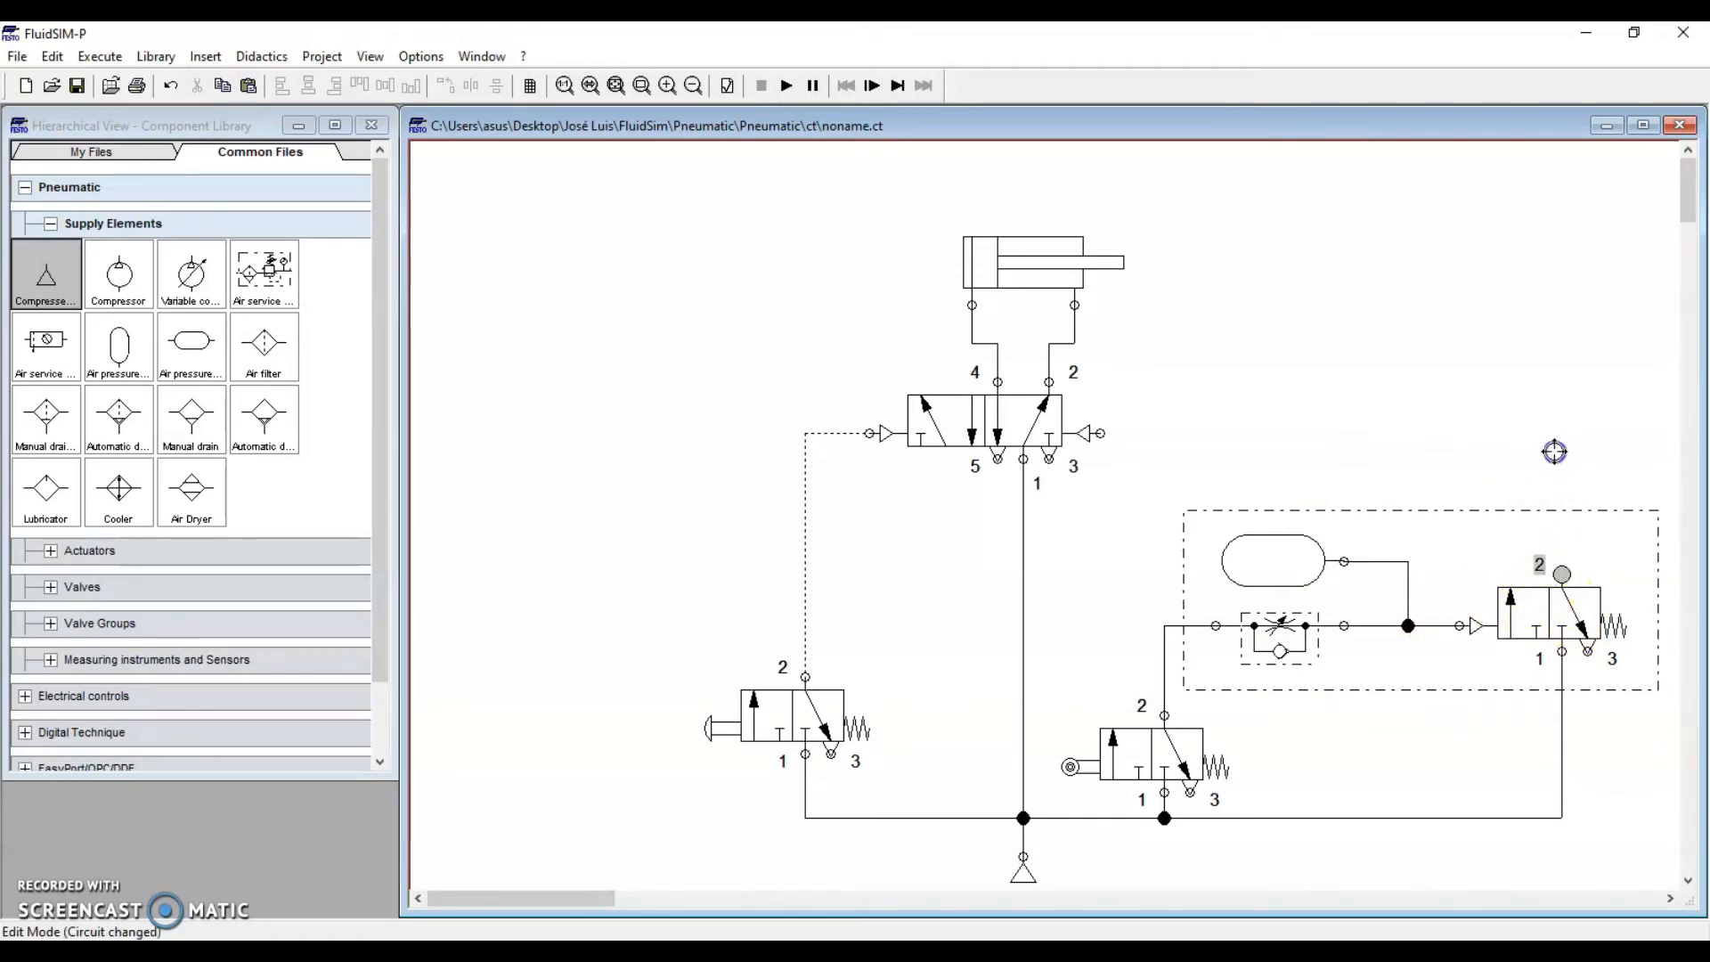
left_click_drag(1112, 433, 1109, 433)
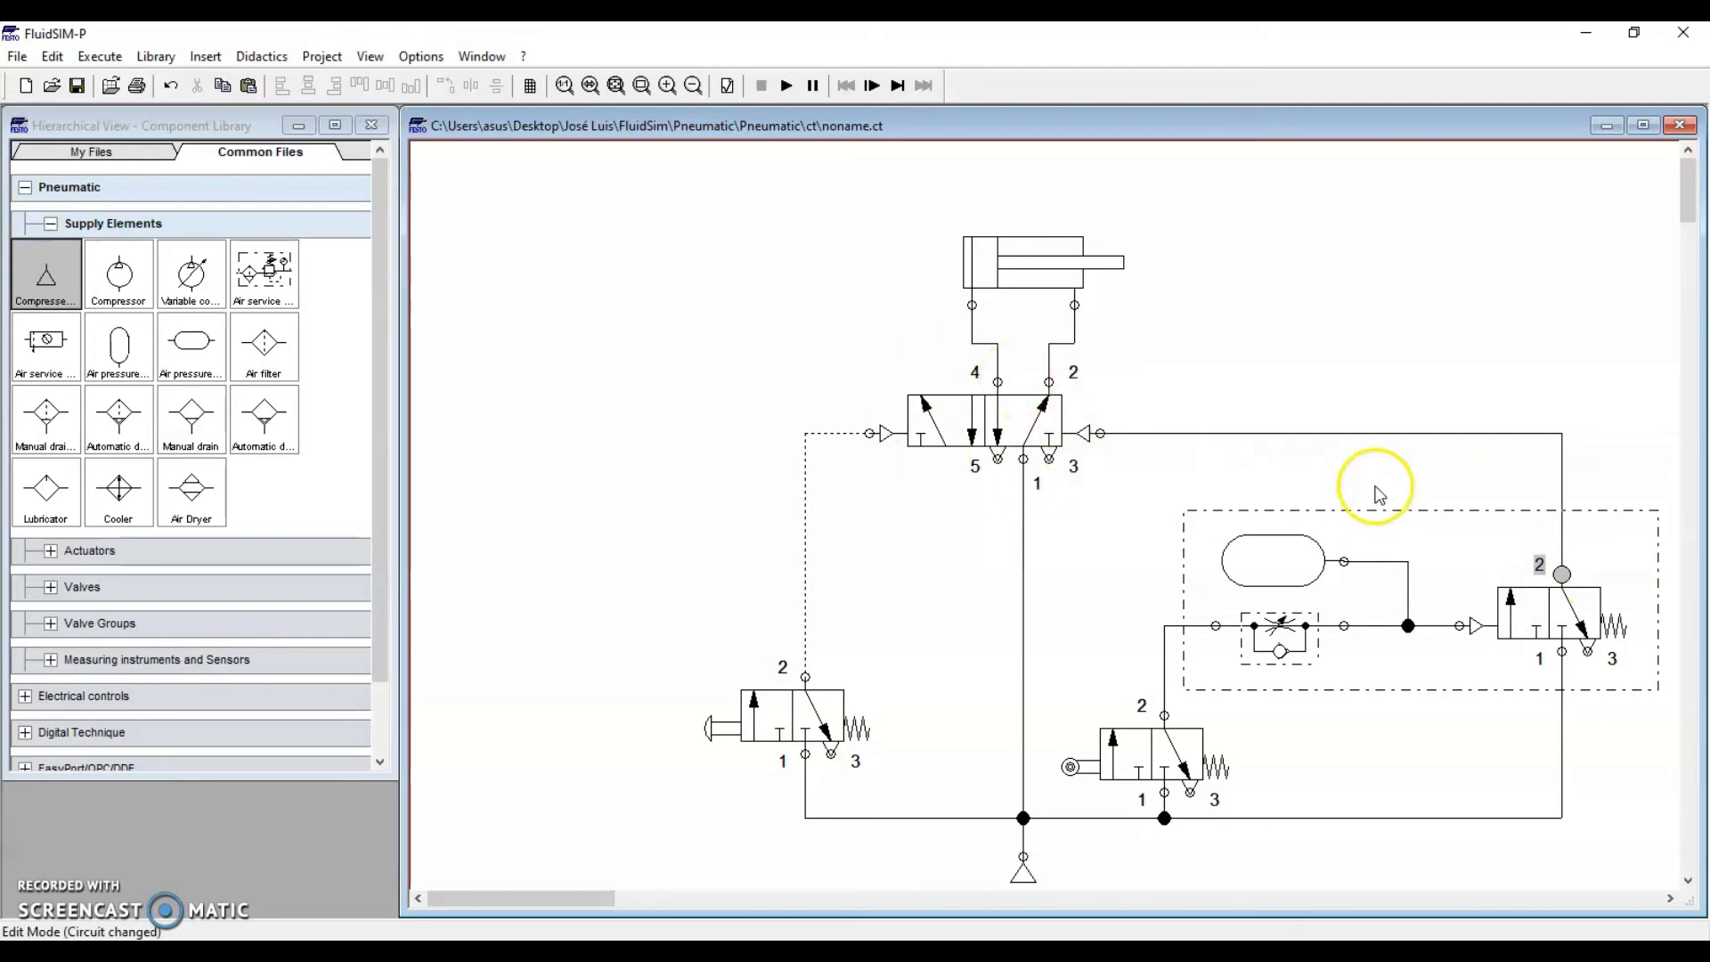
double_click(1296, 433)
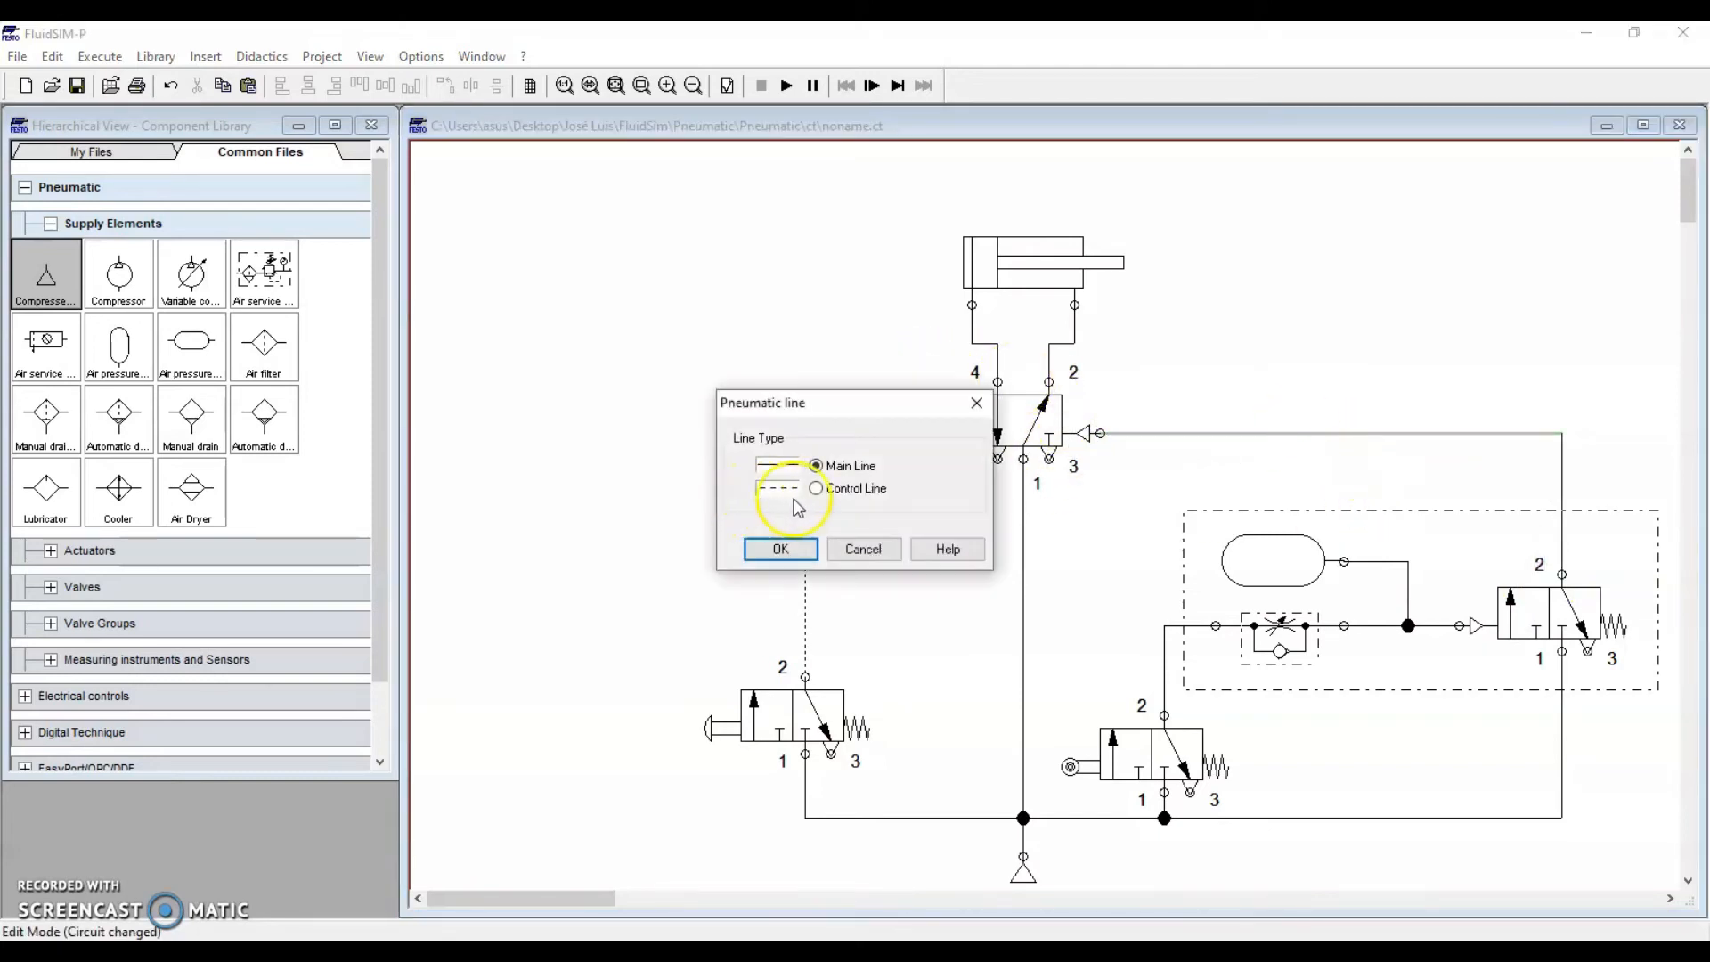
left_click(816, 488)
left_click(780, 548)
Step: Move the whole circuit left and slightly up within the drawing area
left_click_drag(605, 223, 1637, 867)
left_click_drag(1489, 614, 1399, 602)
left_click(1521, 758)
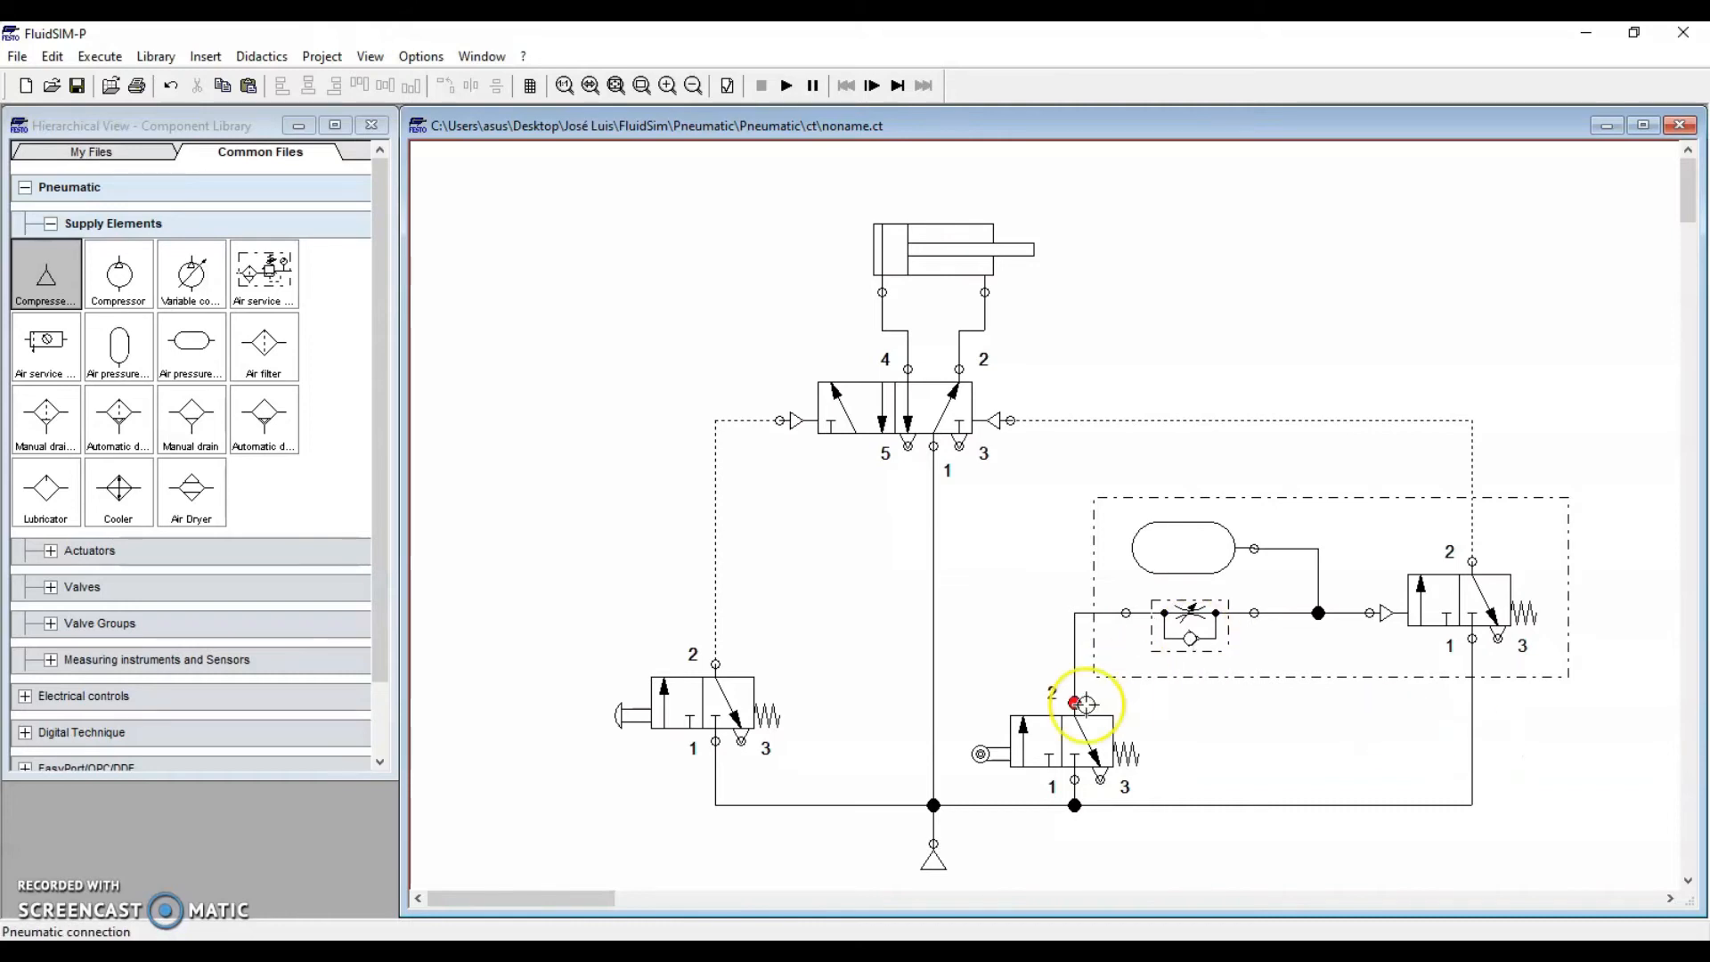
Step: Duplicate the roller valve and place the copy in the empty area to the right of the cylinder
right_click(1070, 739)
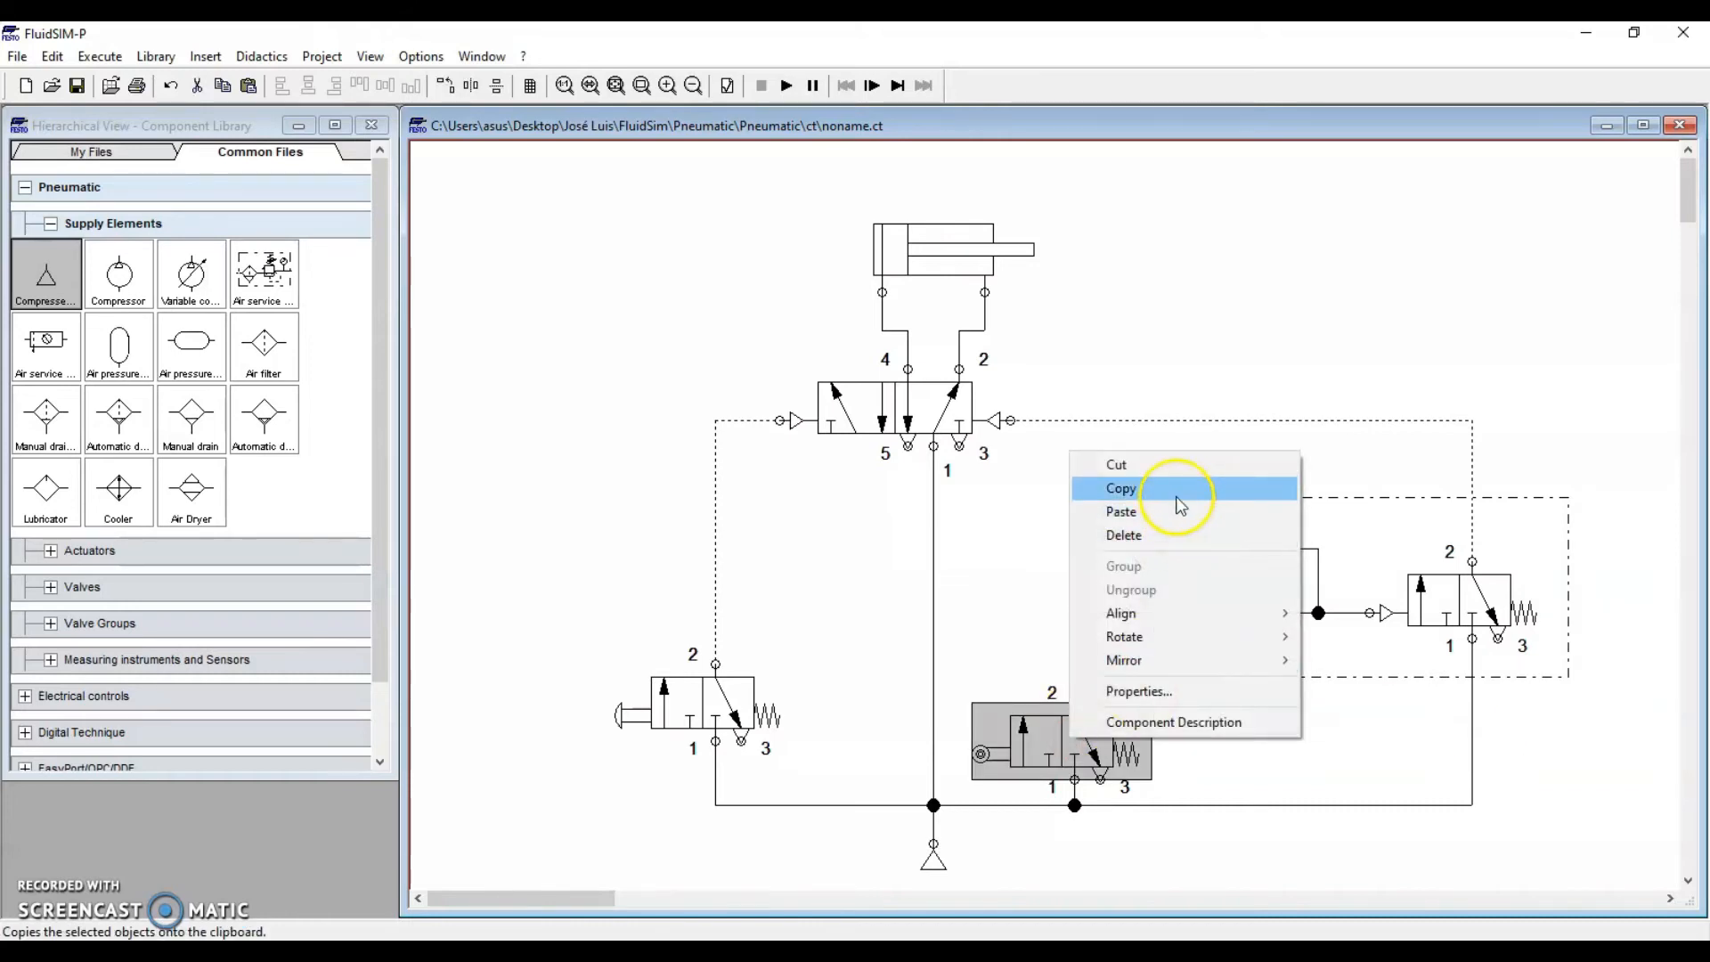
left_click(1176, 490)
left_click(1236, 275)
right_click(1245, 276)
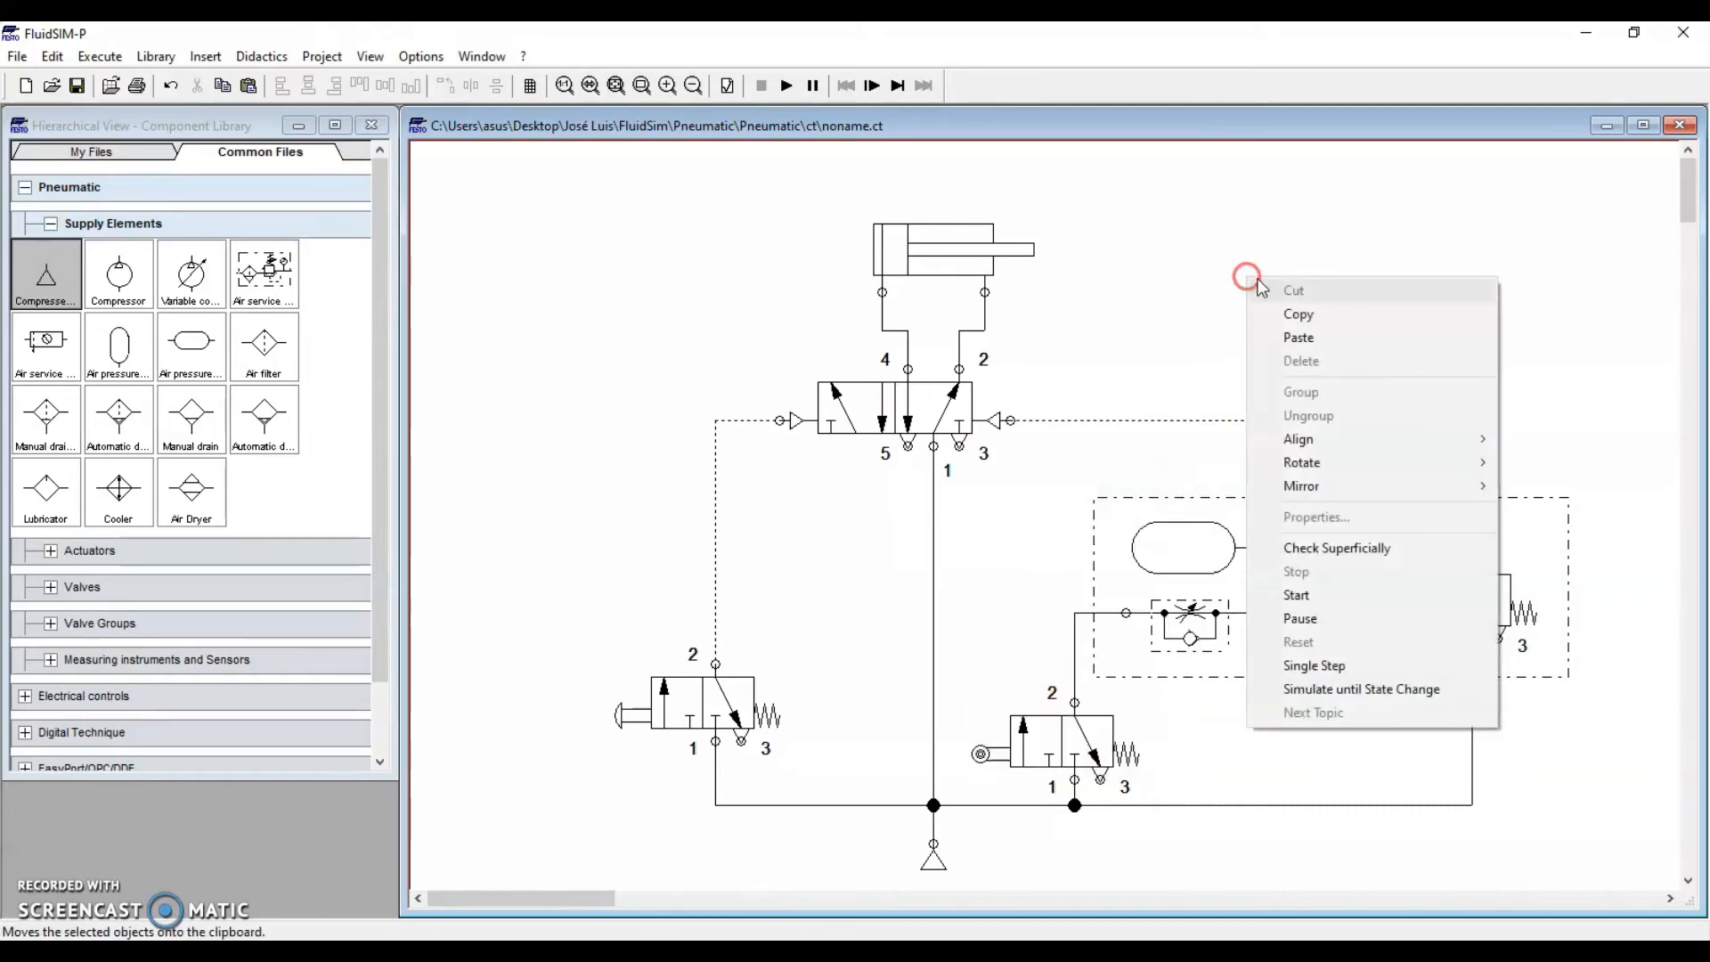
left_click(1331, 347)
left_click_drag(1078, 570, 1322, 320)
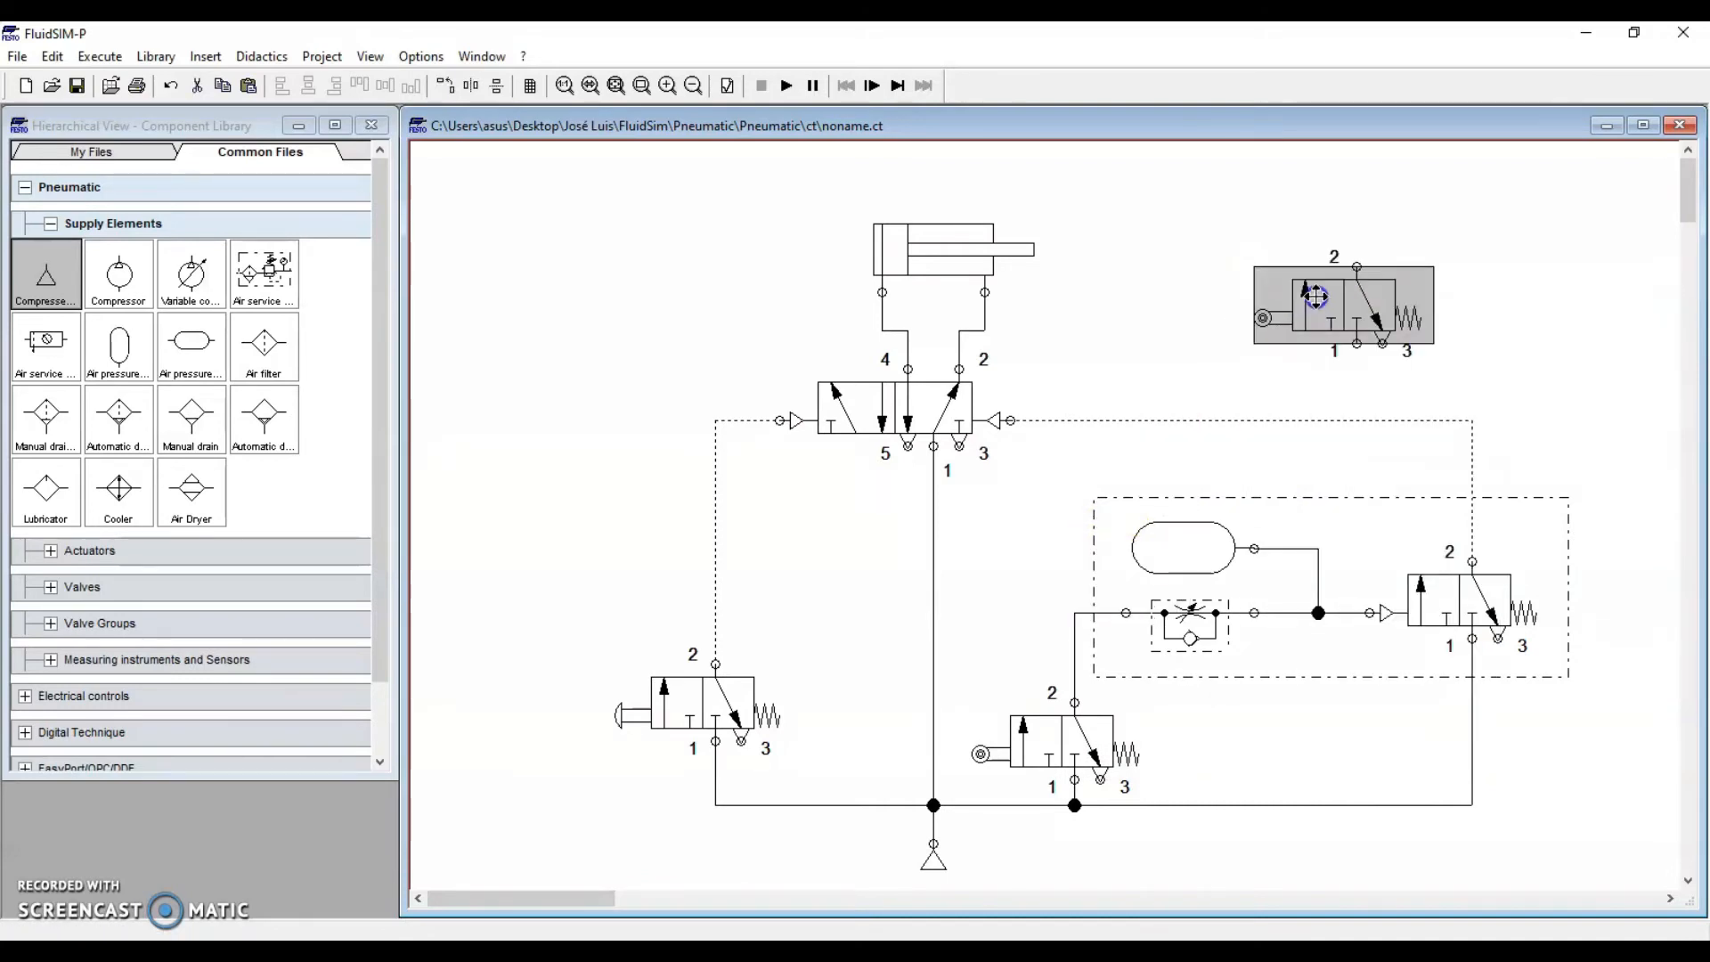
Step: Rotate the roller valve copy by 90°, and turn it a further 270° back to its upright orientation
right_click(1325, 323)
left_click(1418, 504)
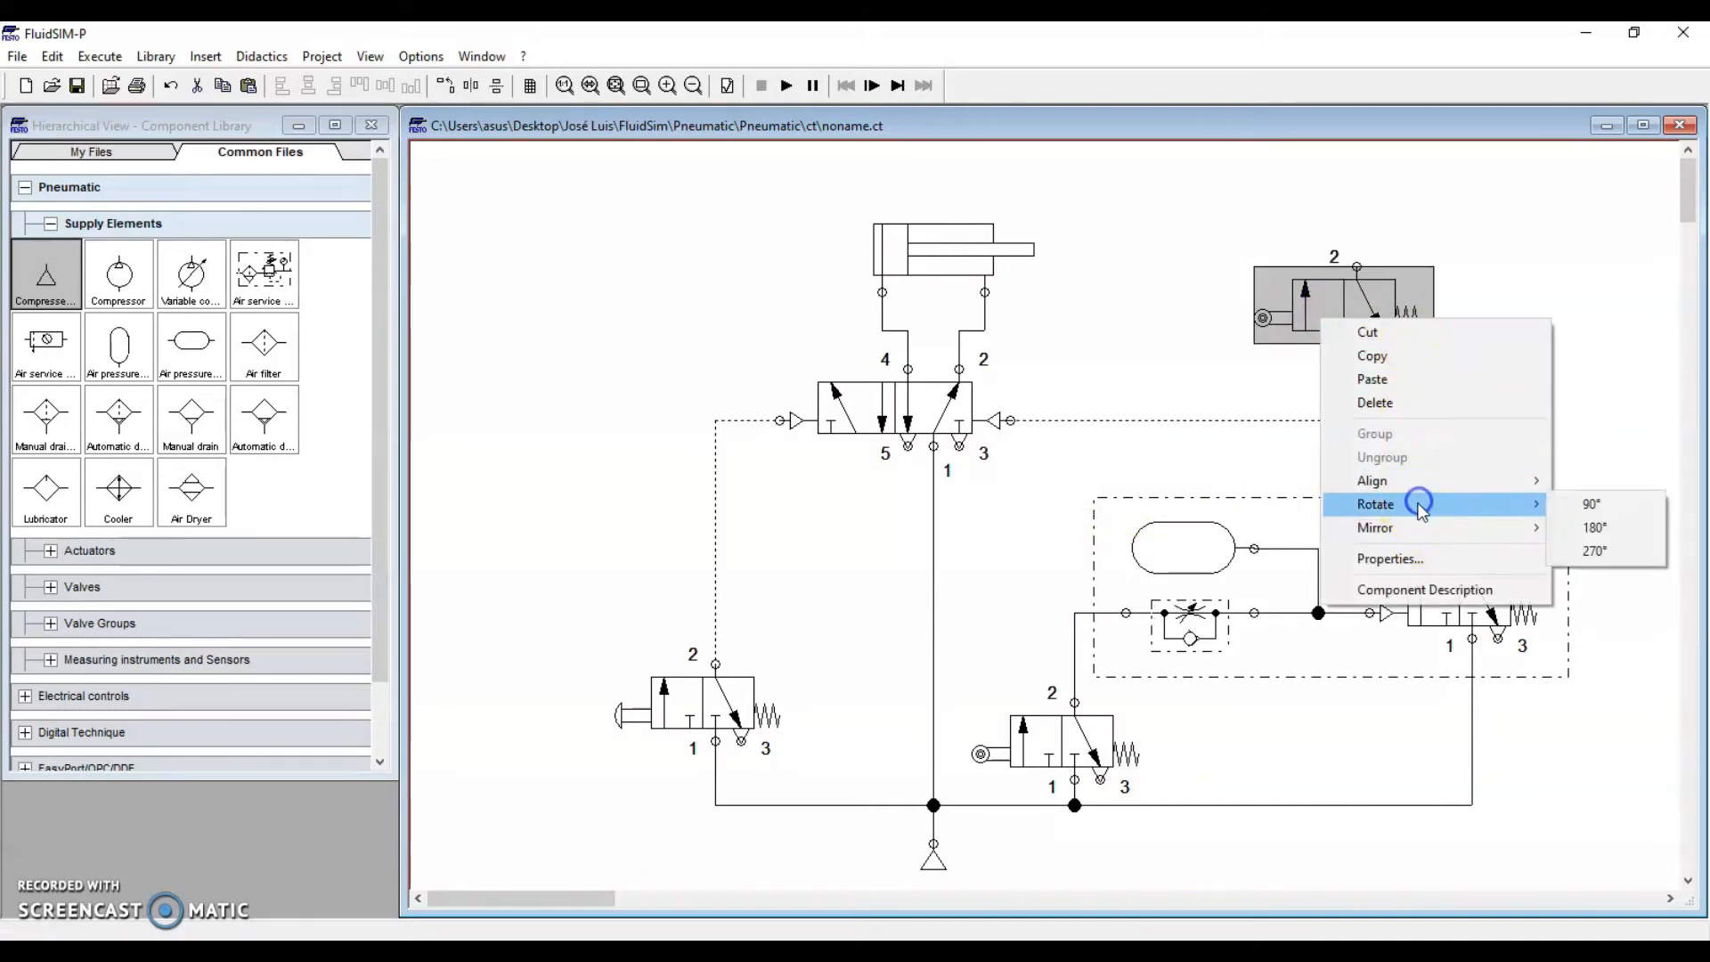
left_click(1593, 504)
right_click(1365, 301)
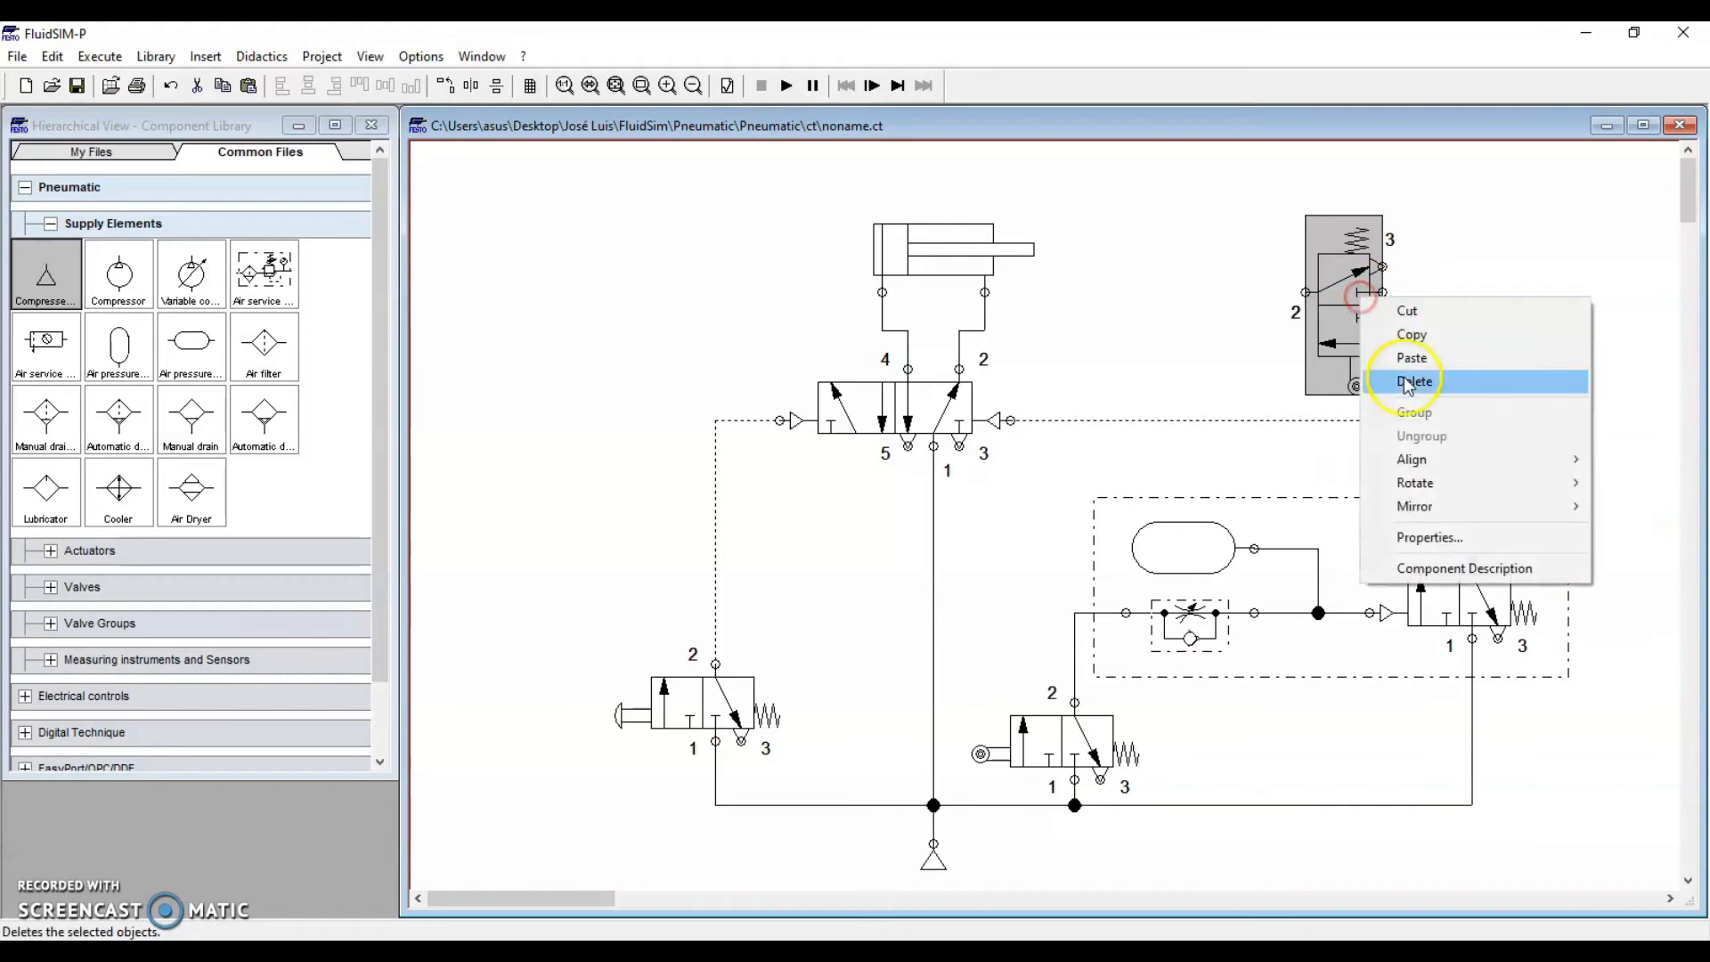
left_click(1463, 496)
left_click(1613, 527)
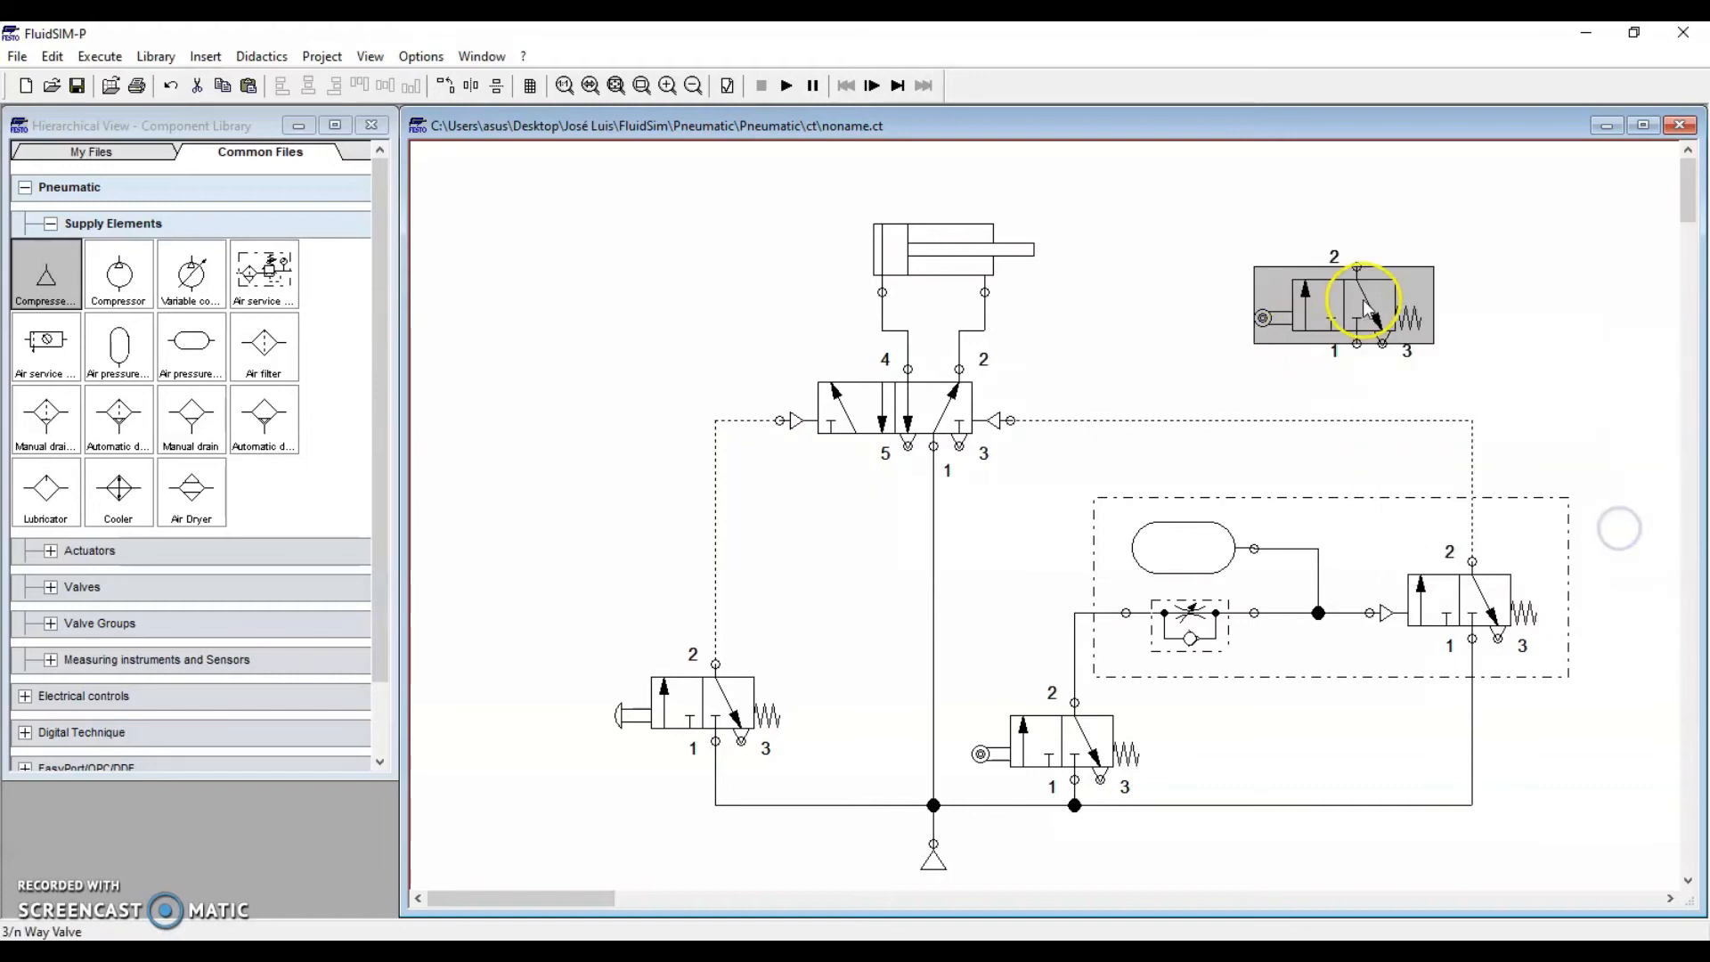
Step: Rotate the roller valve copy by 270° and move it closer to the end of the cylinder's piston rod
right_click(1364, 300)
left_click(1425, 485)
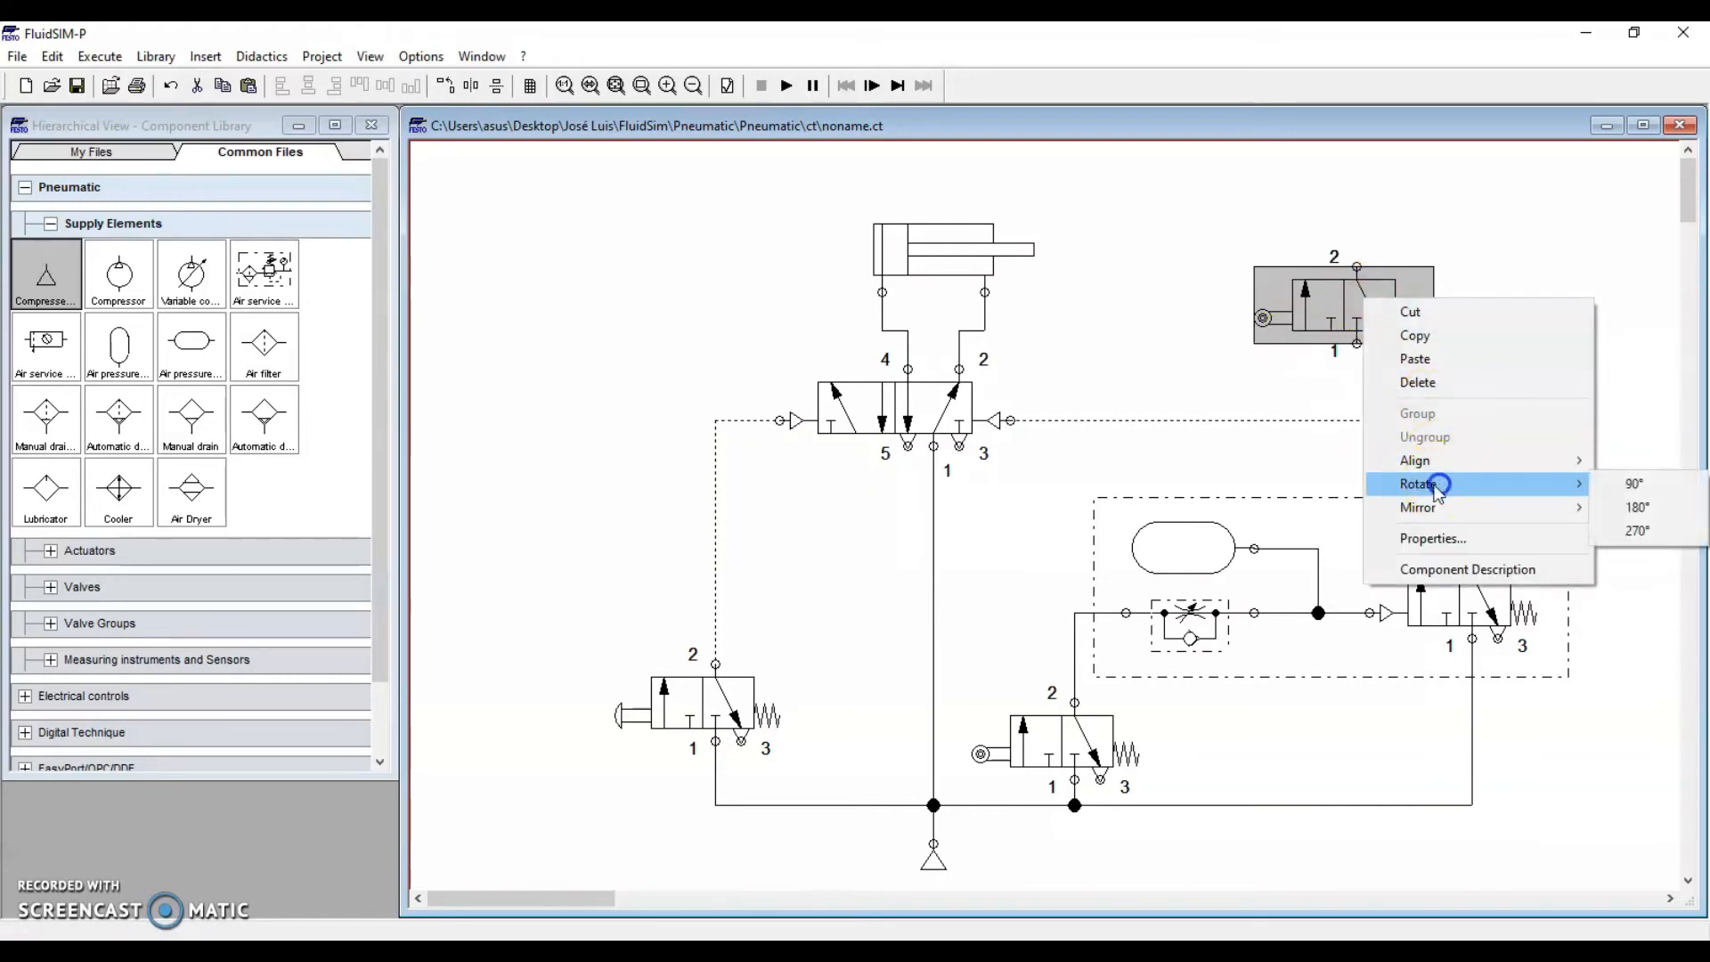
left_click(1620, 528)
left_click_drag(1343, 325, 1176, 375)
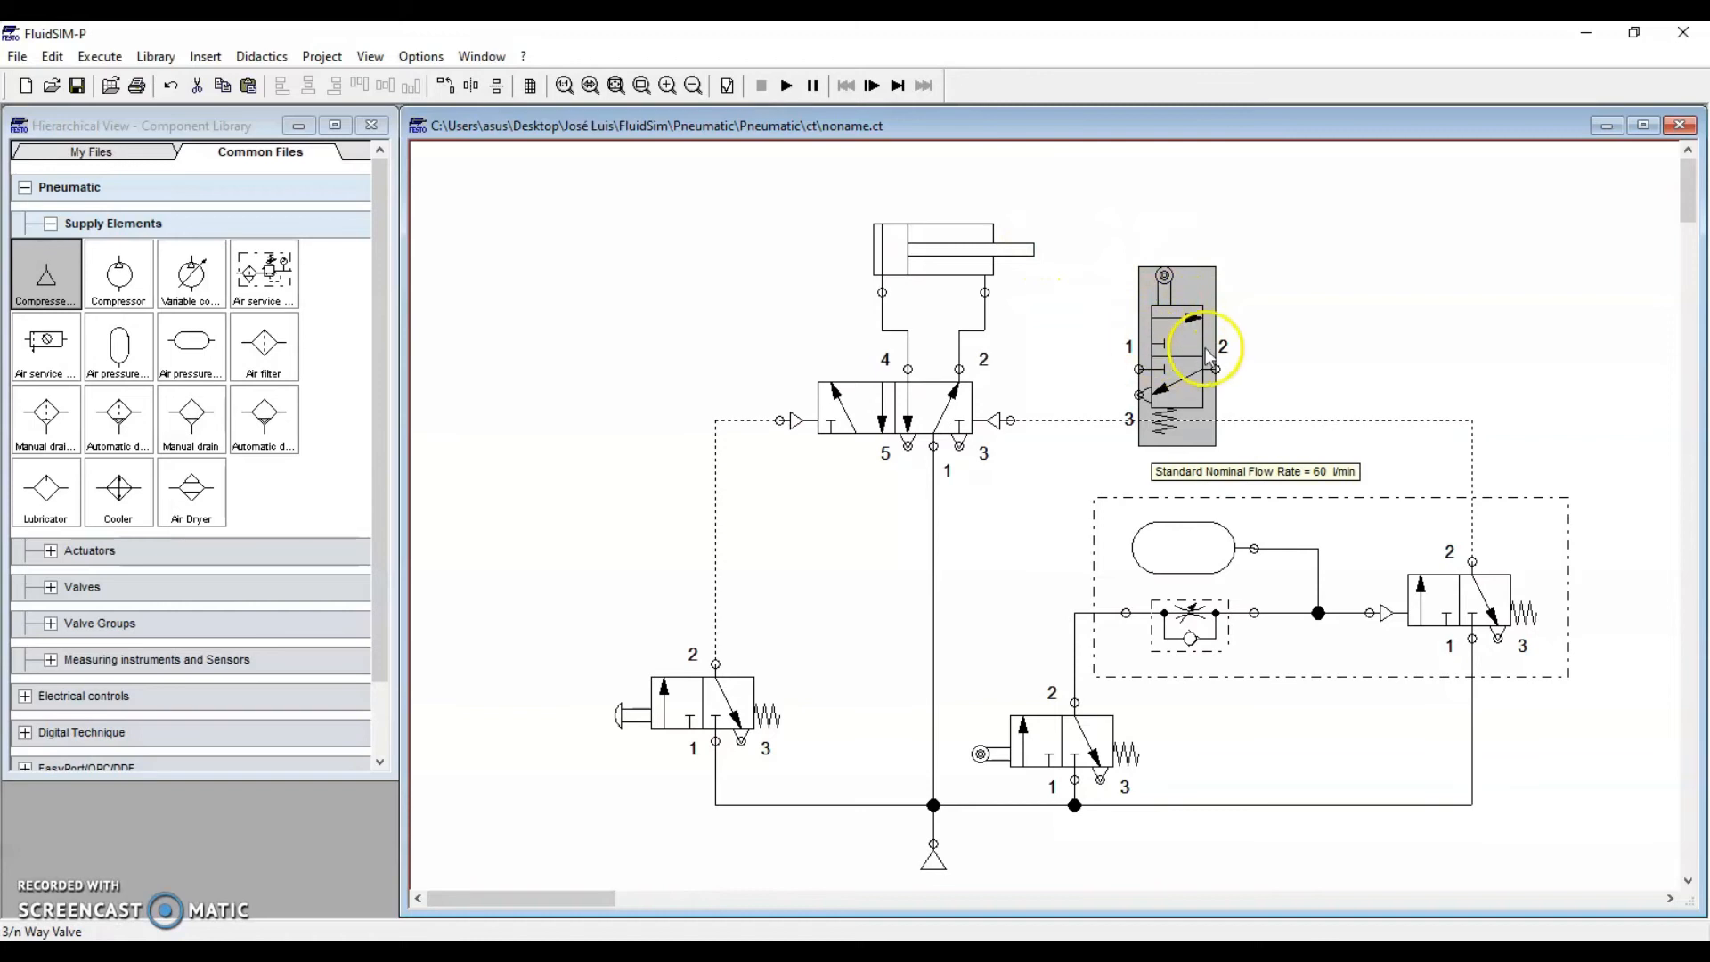
Step: Delete the rotated roller valve copy beside the cylinder
left_click(1168, 368)
left_click(1162, 276)
left_click(1177, 334)
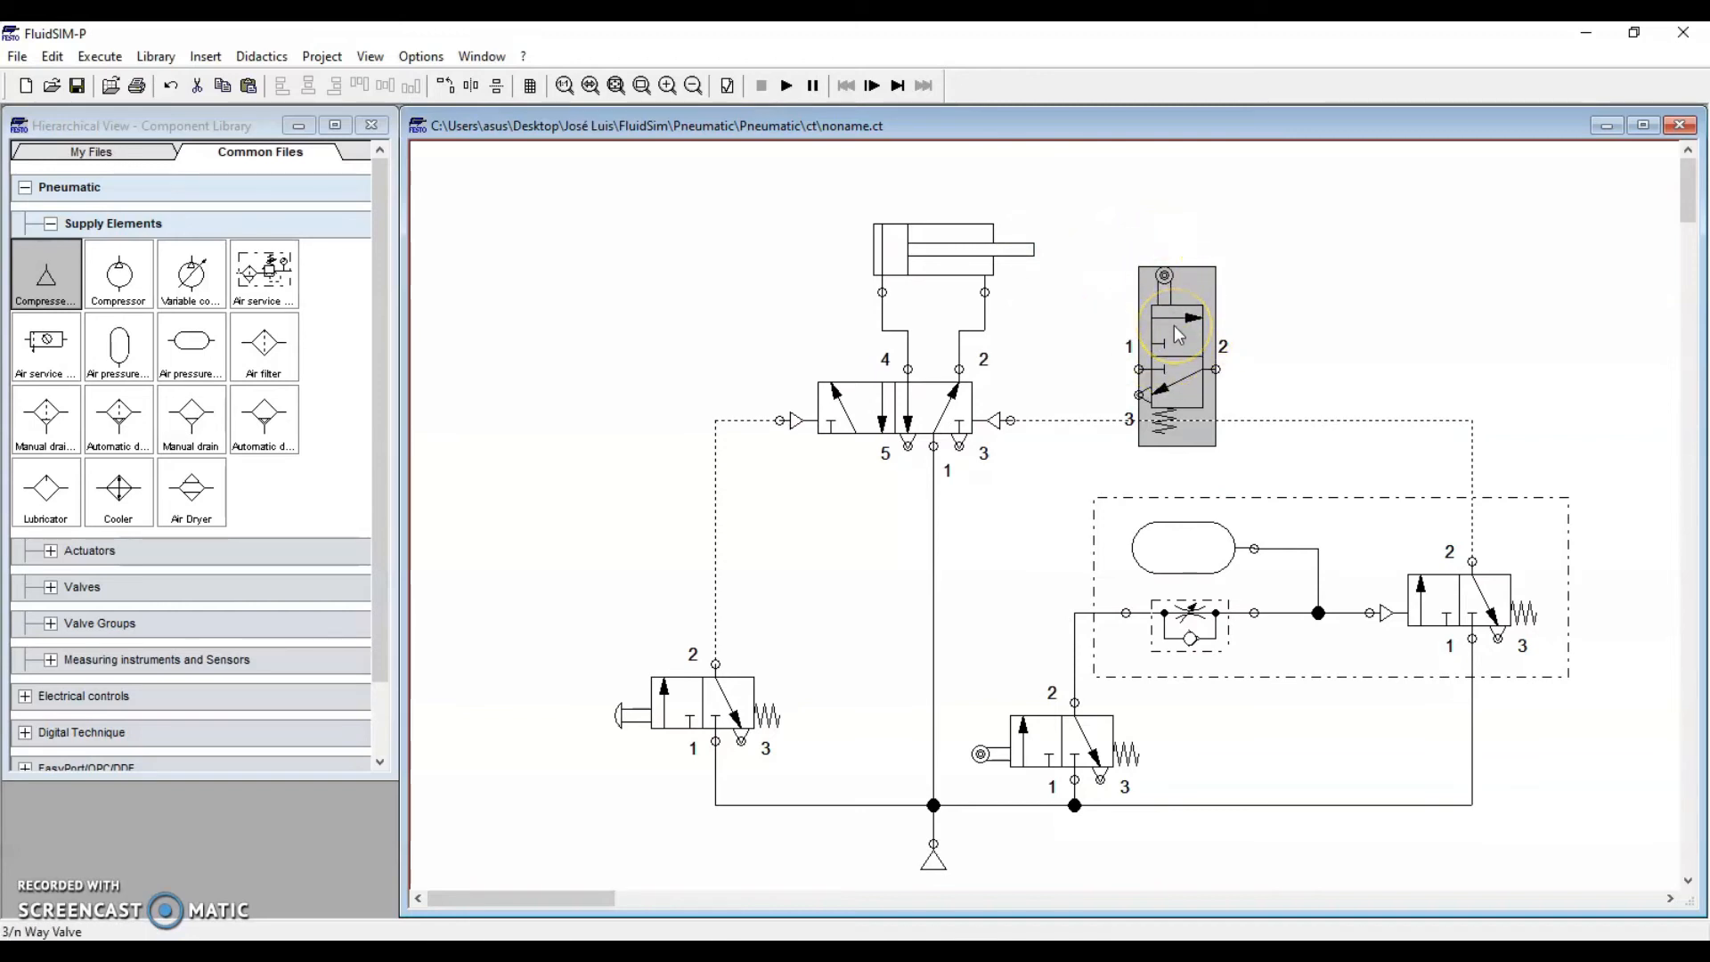
left_click(1000, 725)
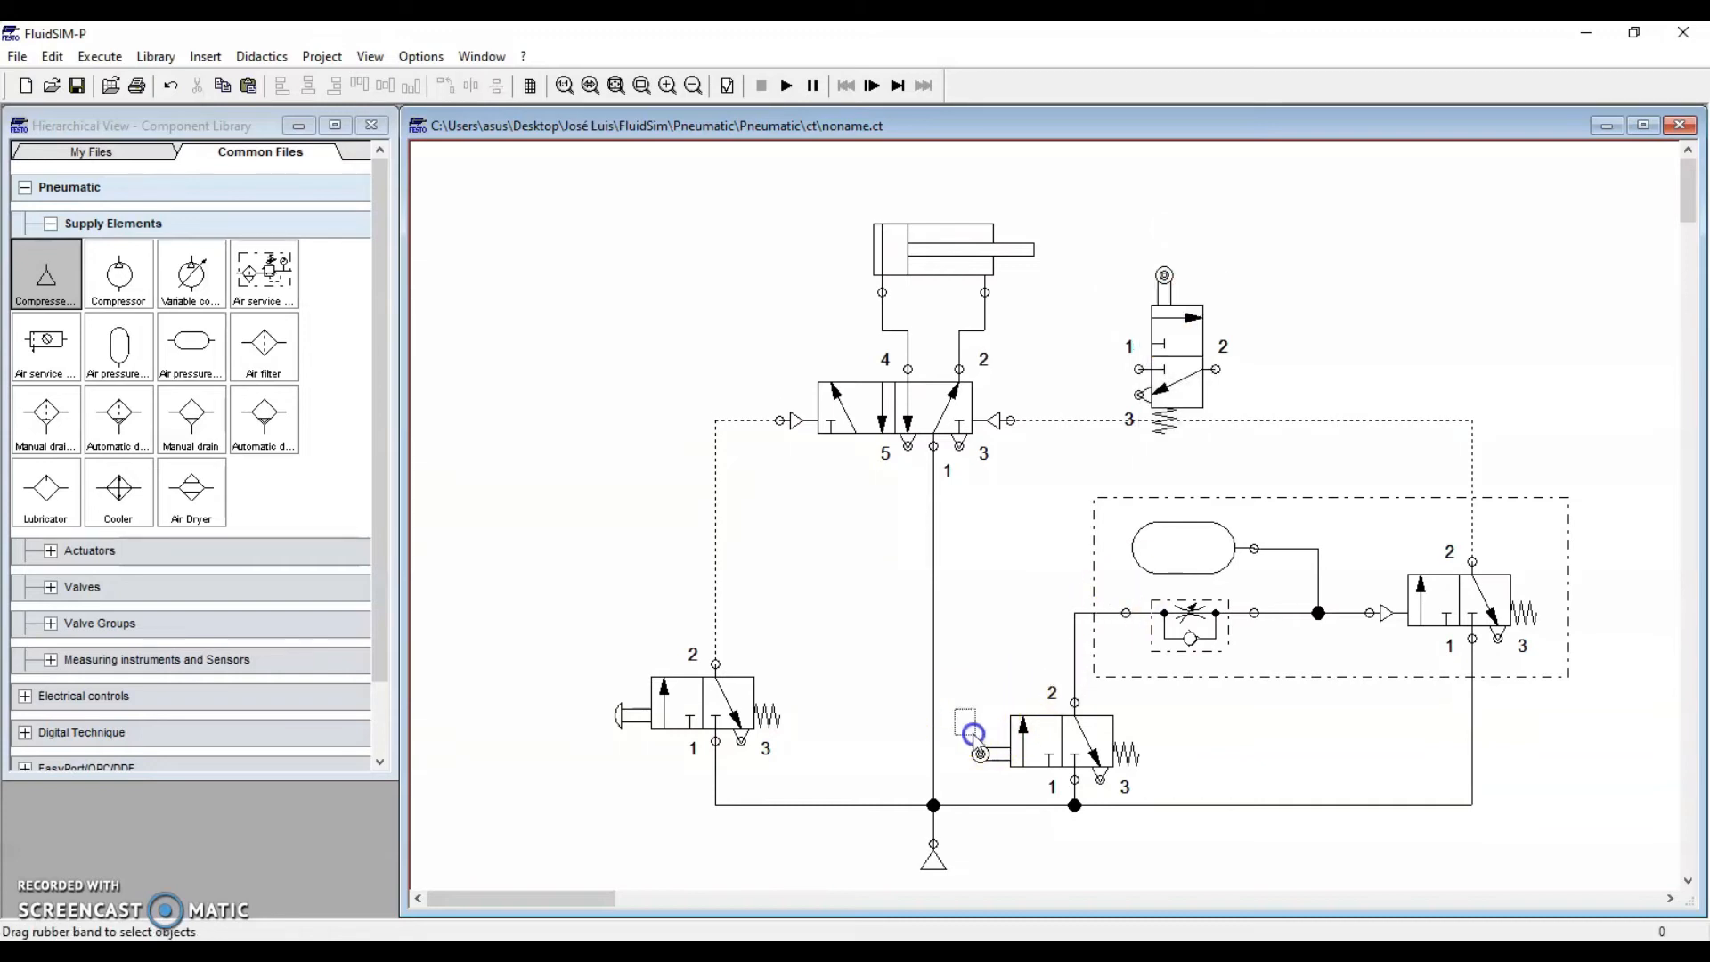
left_click(1110, 771)
left_click(1157, 390)
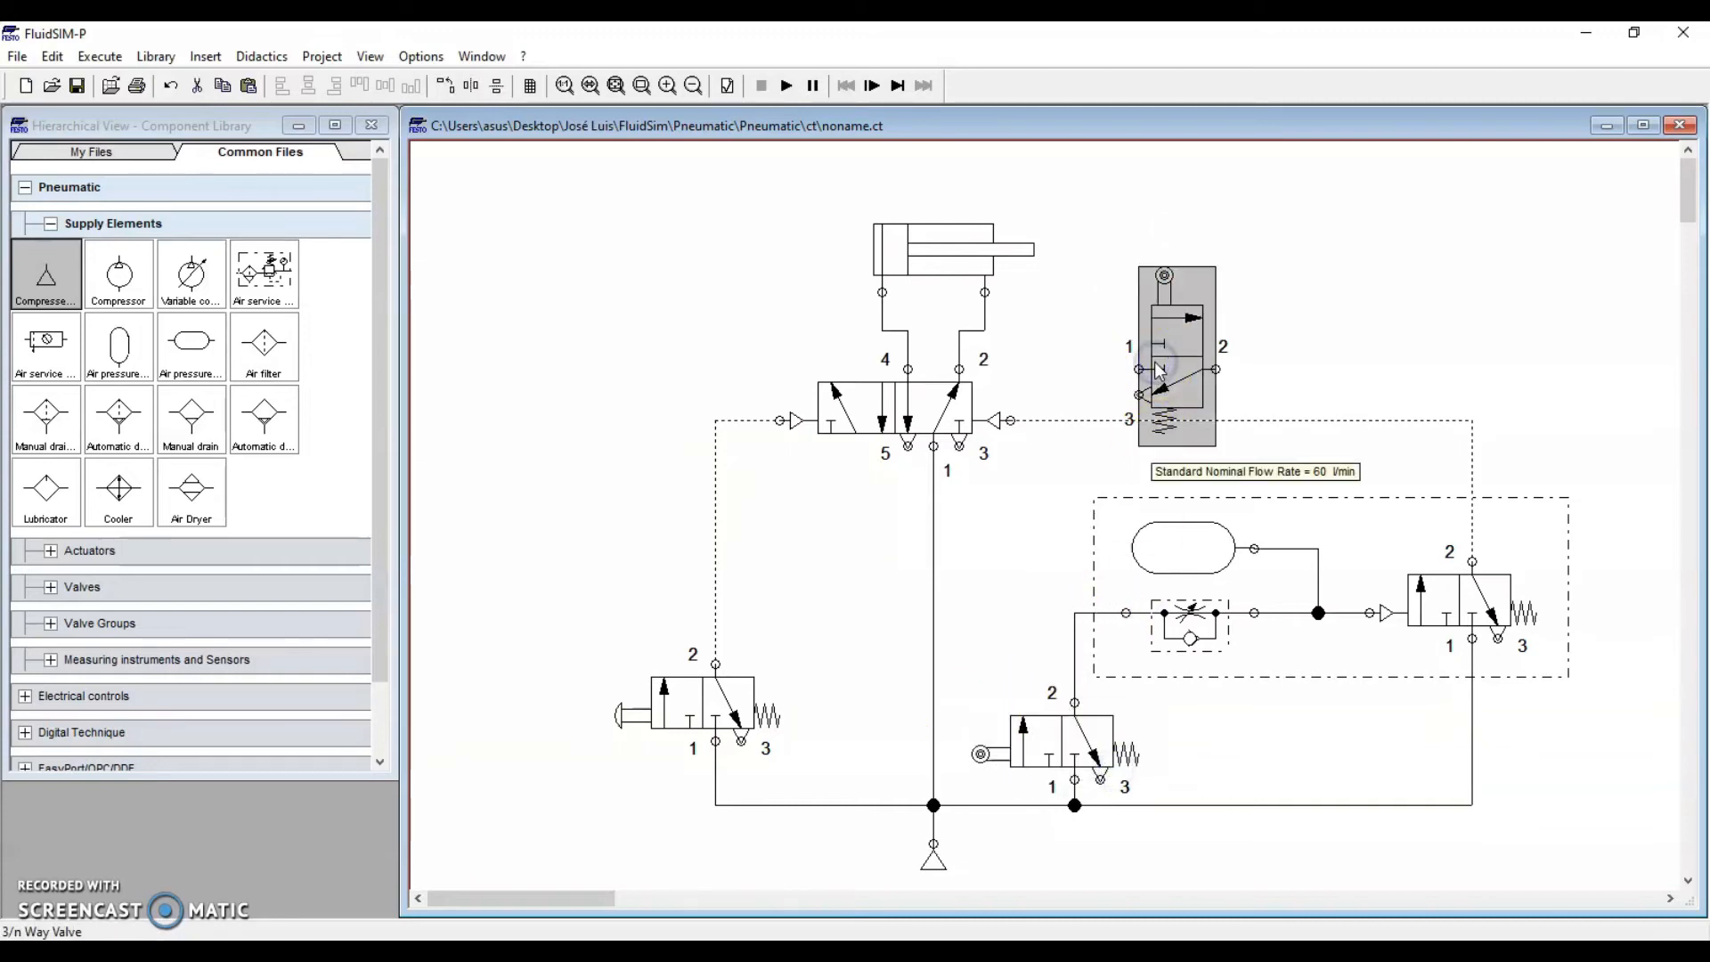
key("Delete")
Step: Label the mechanical connection of the roller valve as A
left_click(1022, 732)
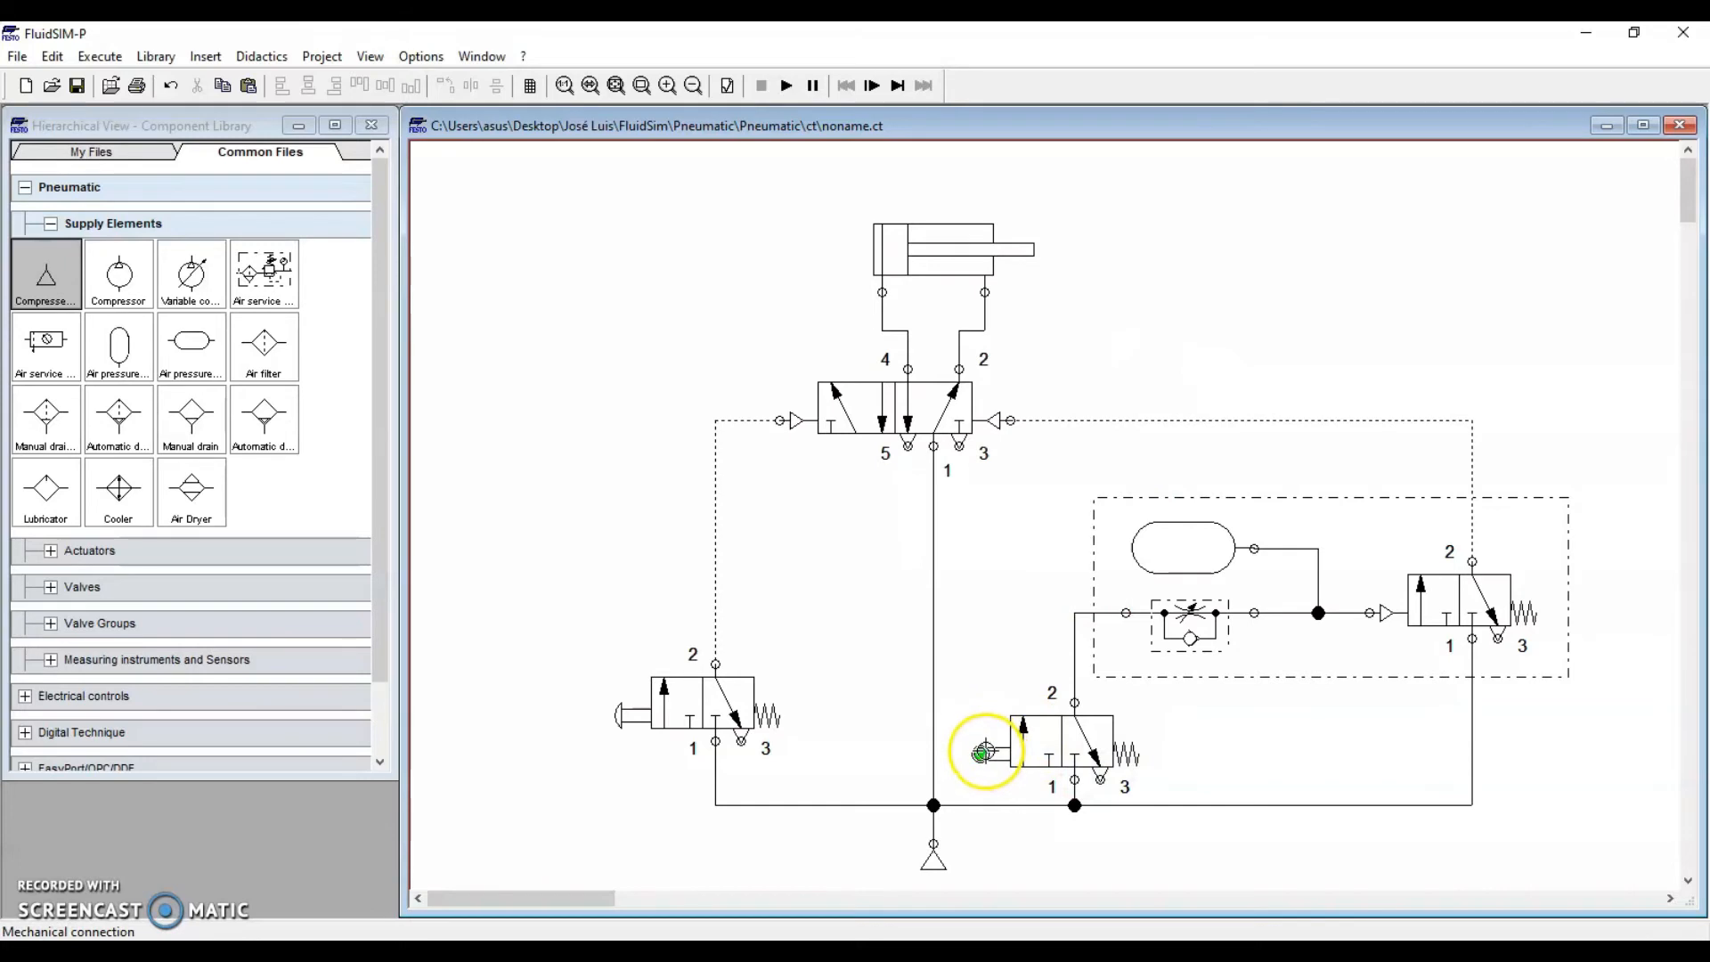
left_click(958, 236)
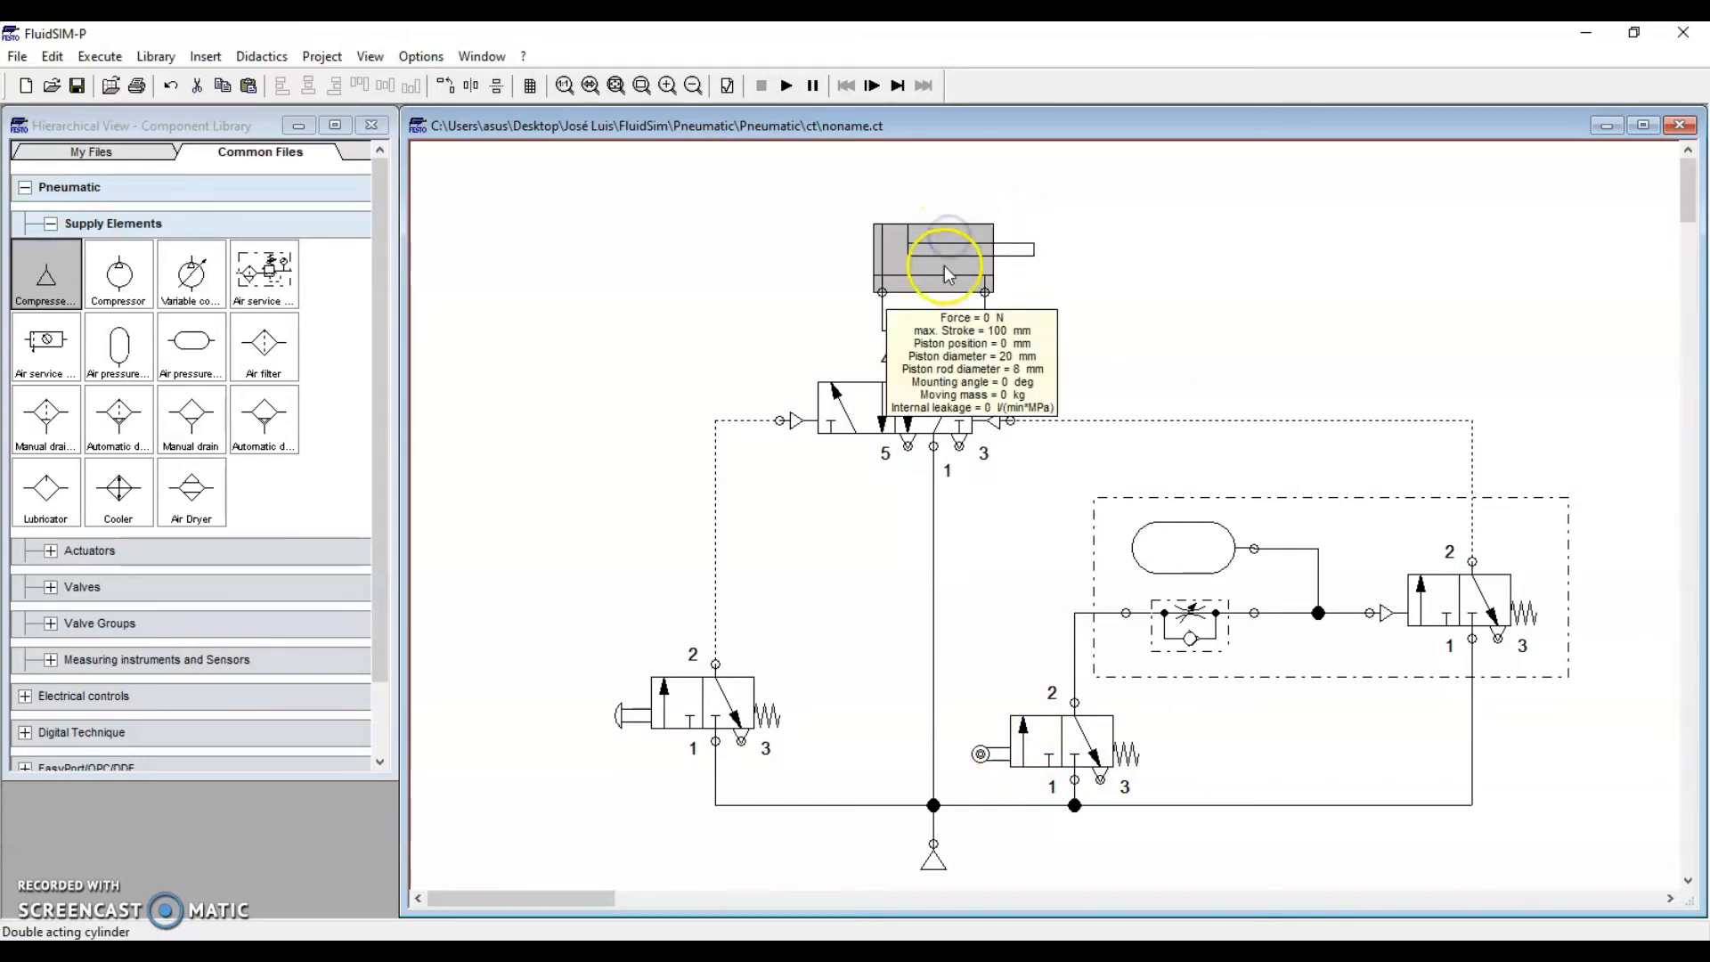
left_click(1125, 251)
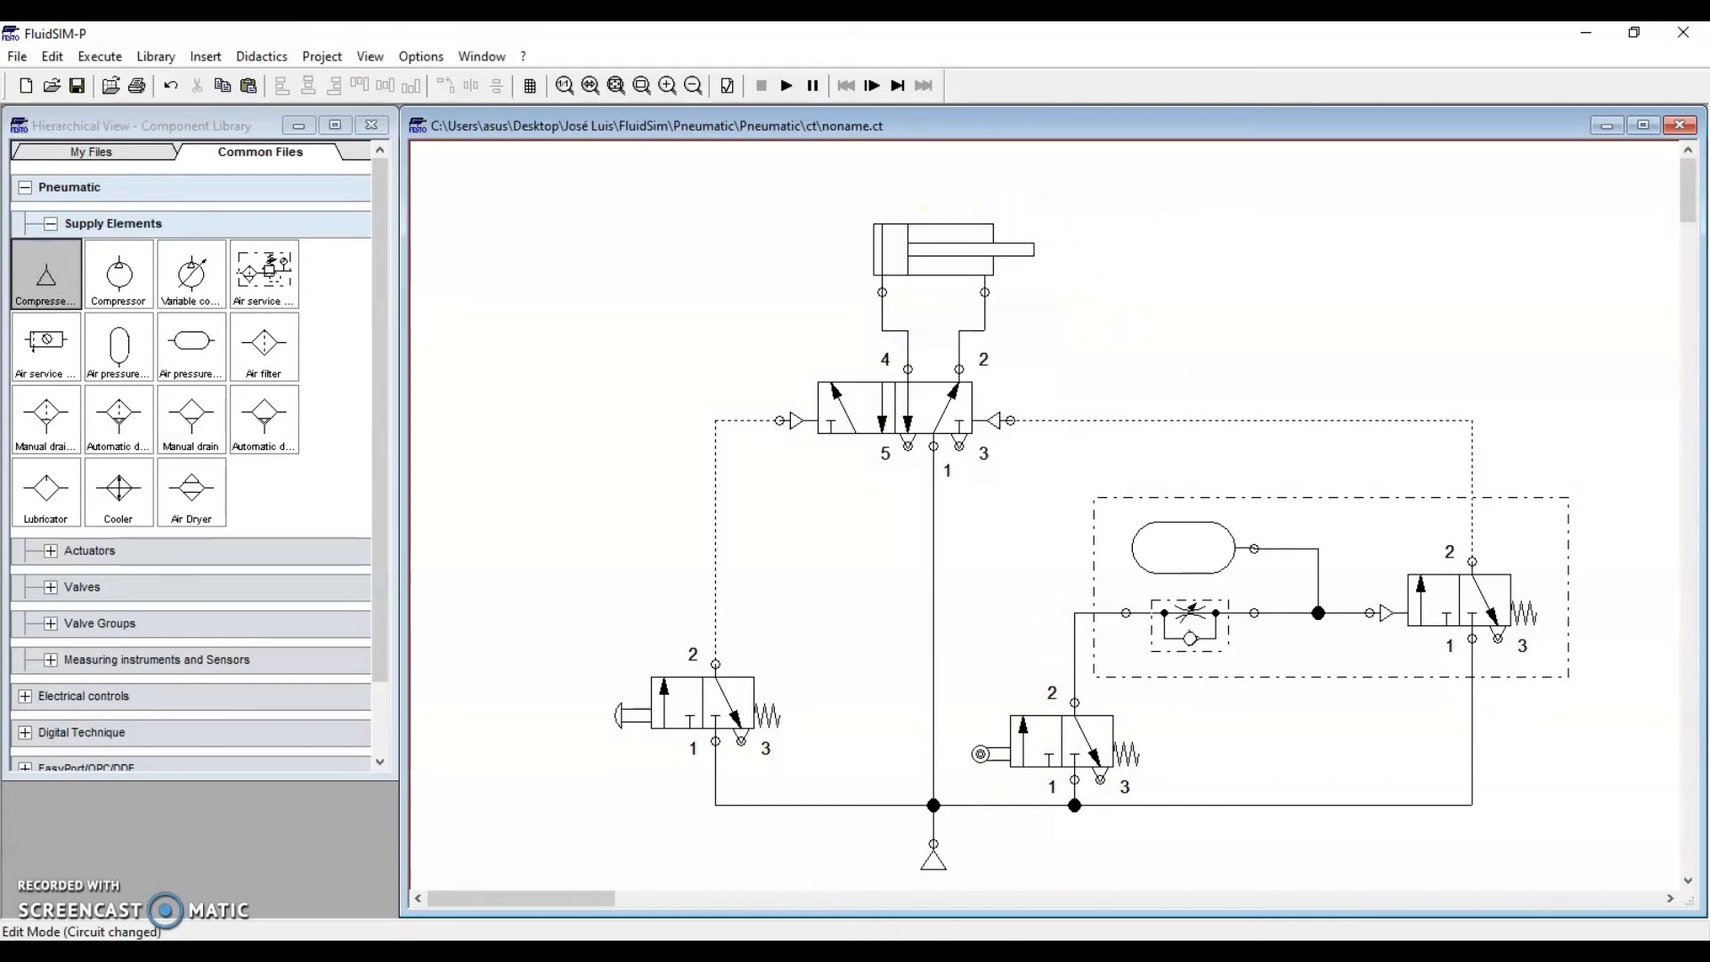
double_click(980, 755)
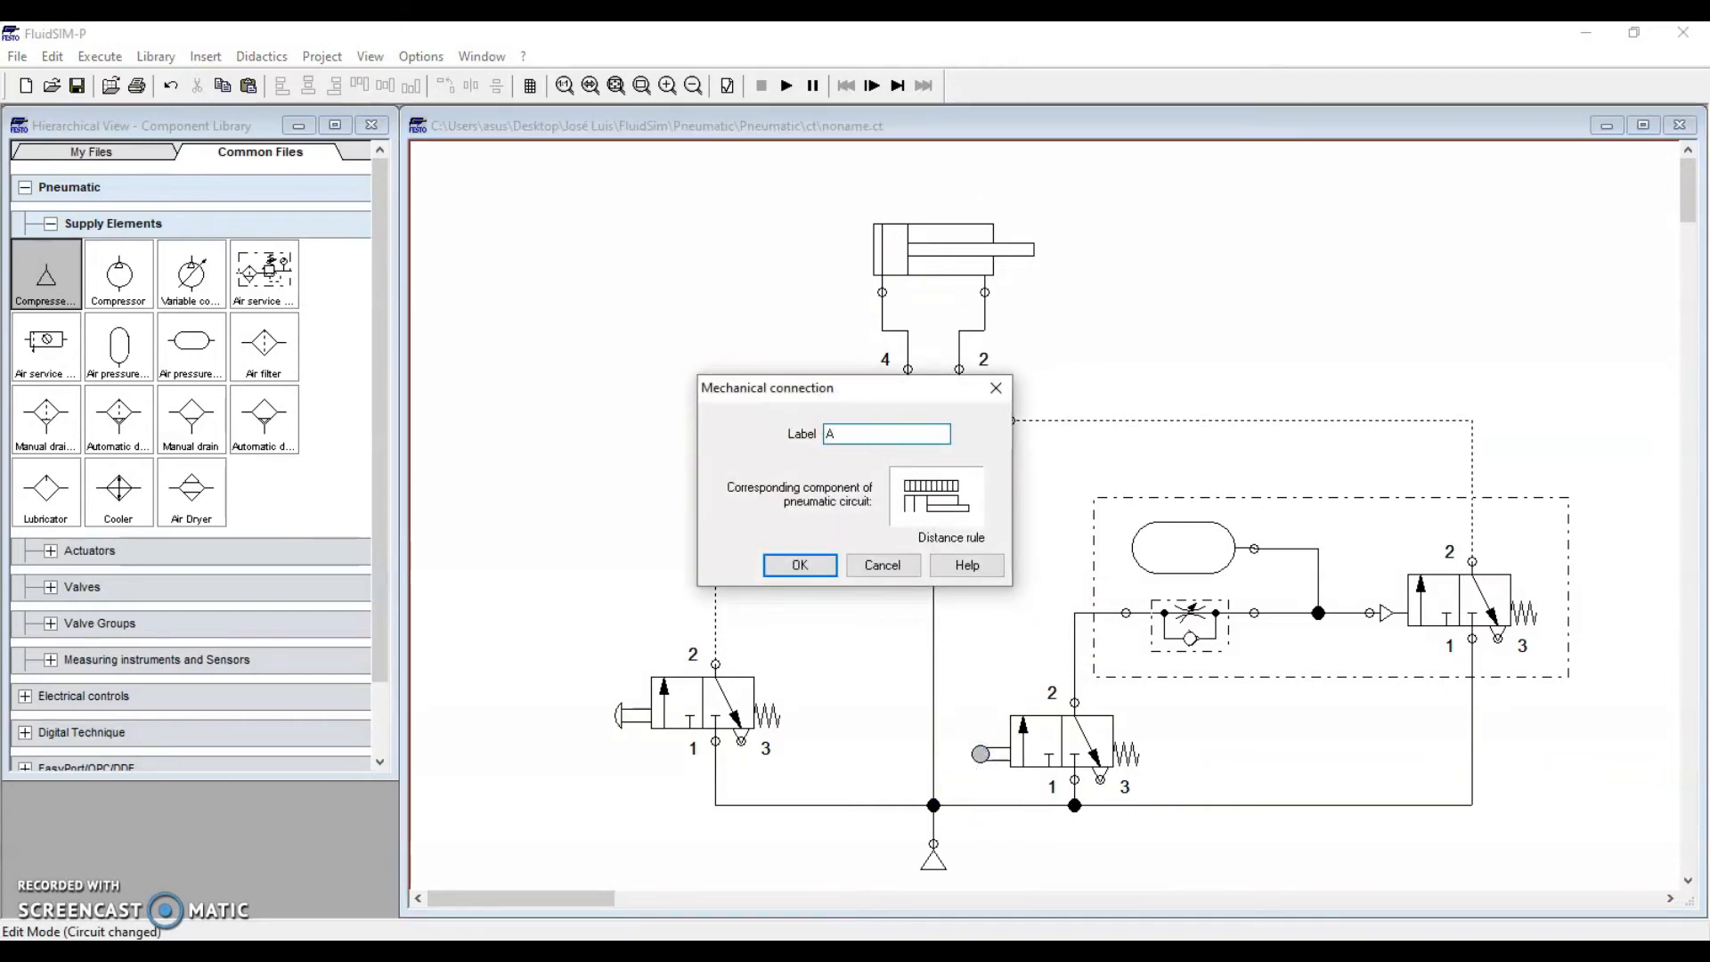
key("Return")
Step: Set the double acting cylinder's maximum stroke to 500 mm
double_click(898, 236)
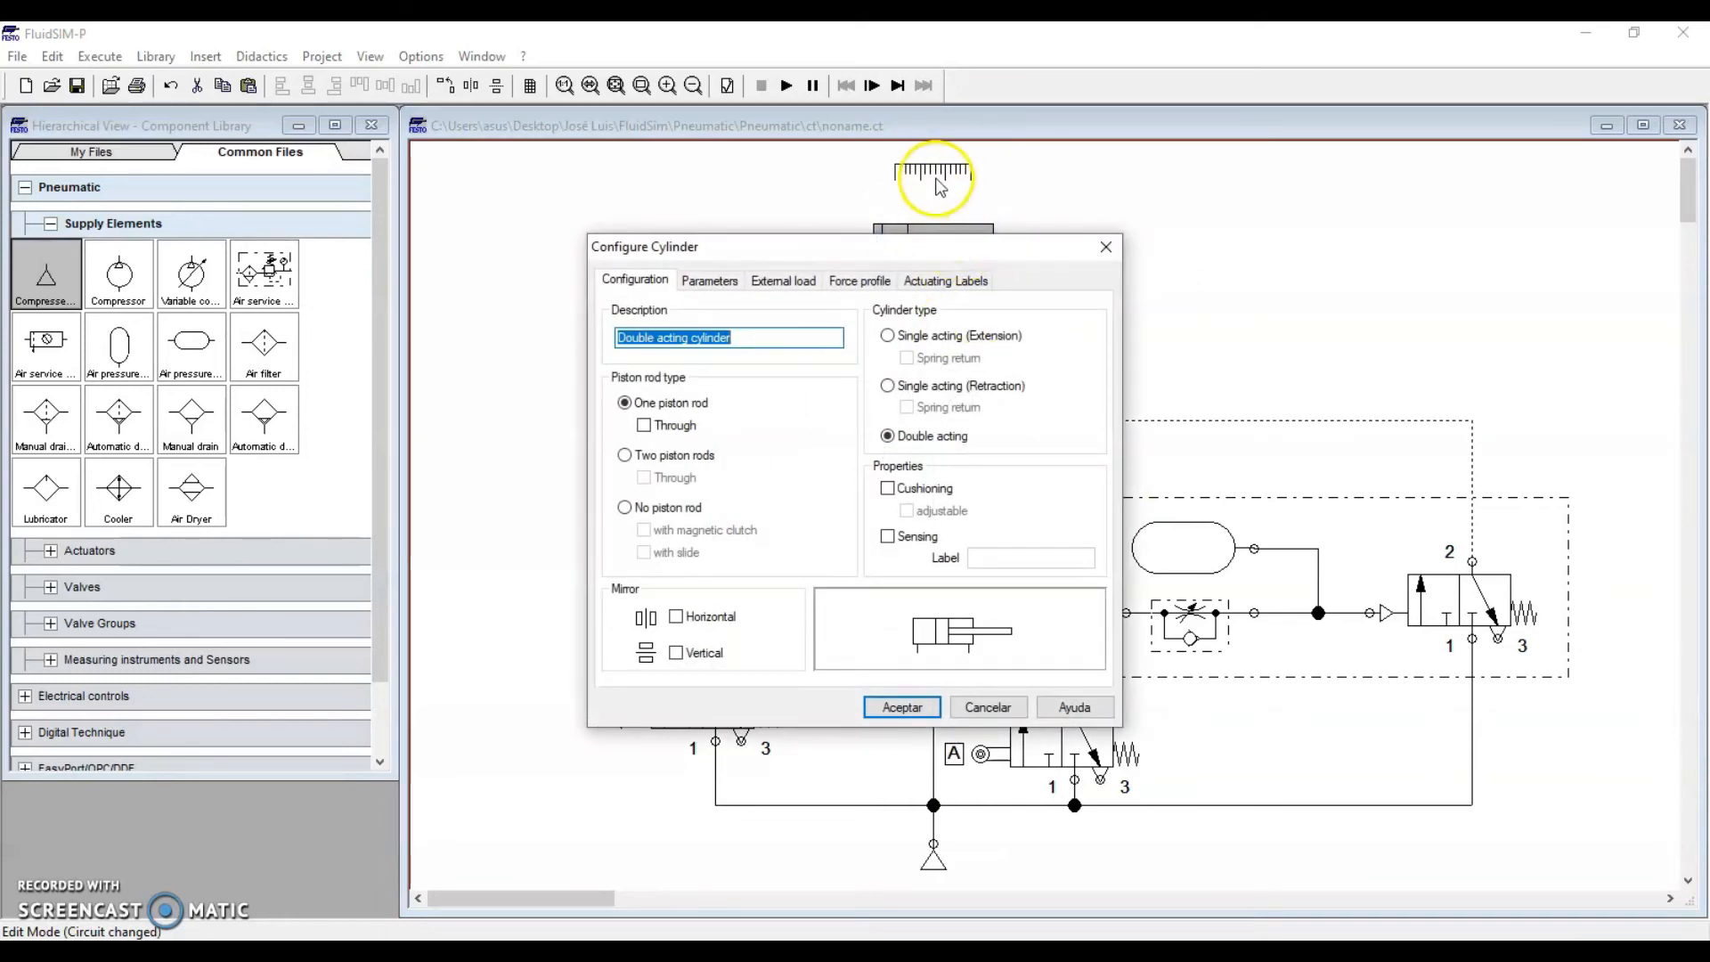
left_click(708, 280)
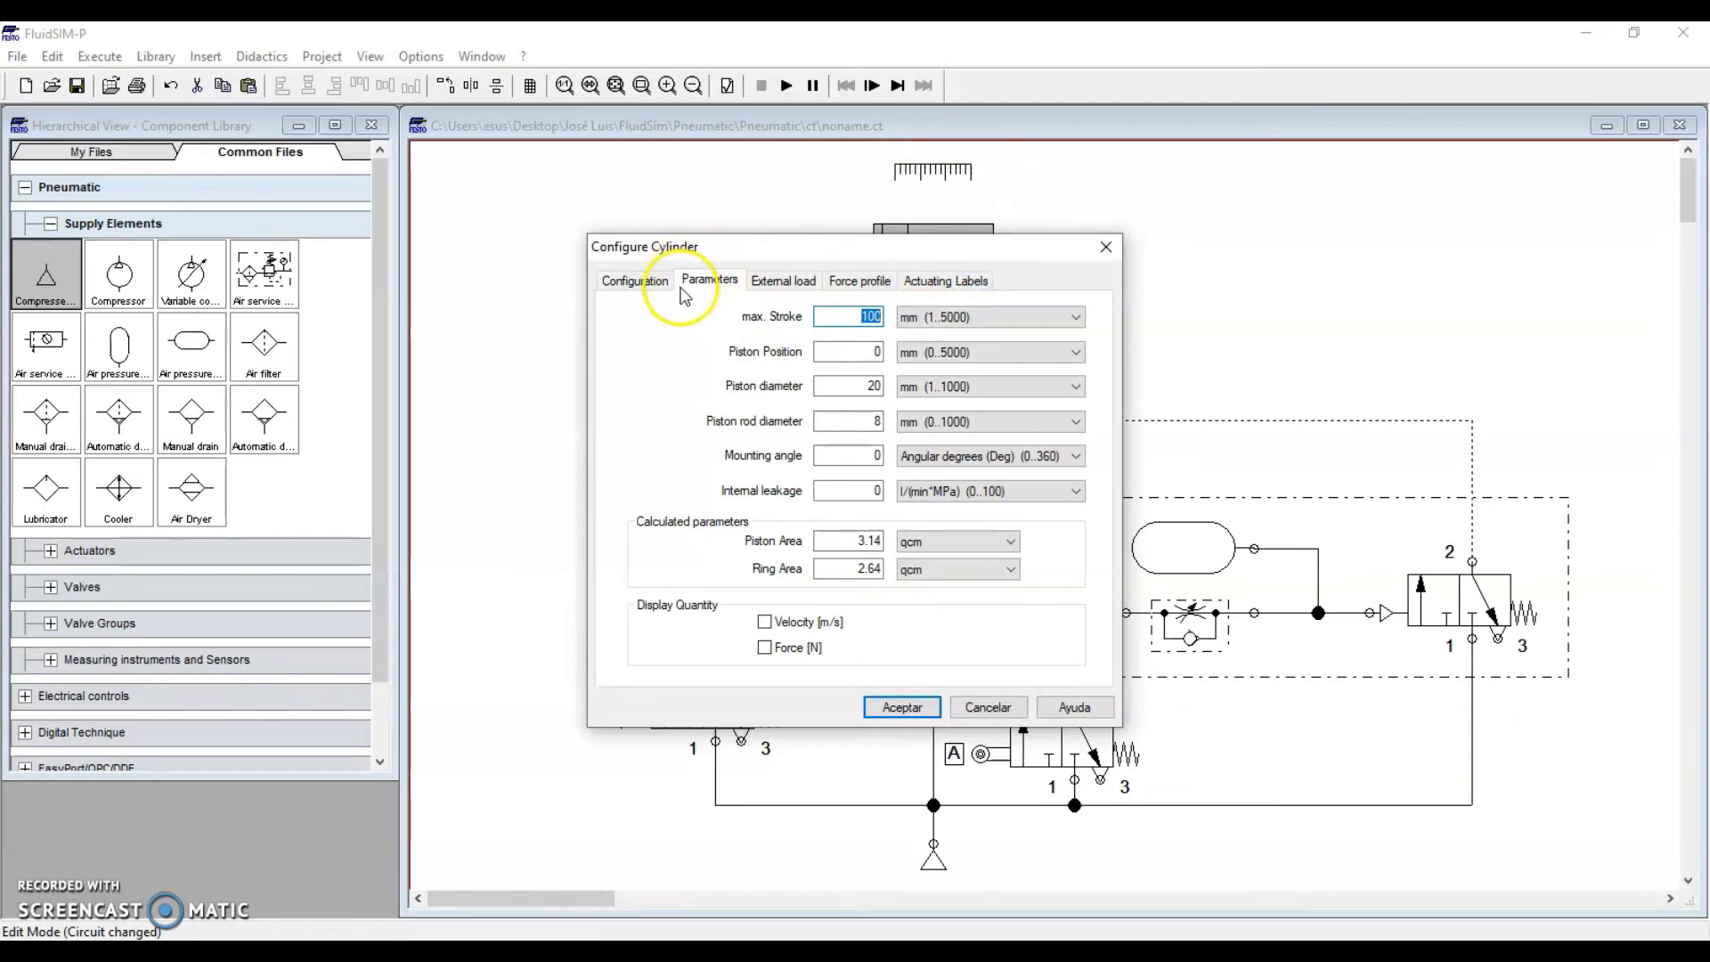
left_click(833, 316)
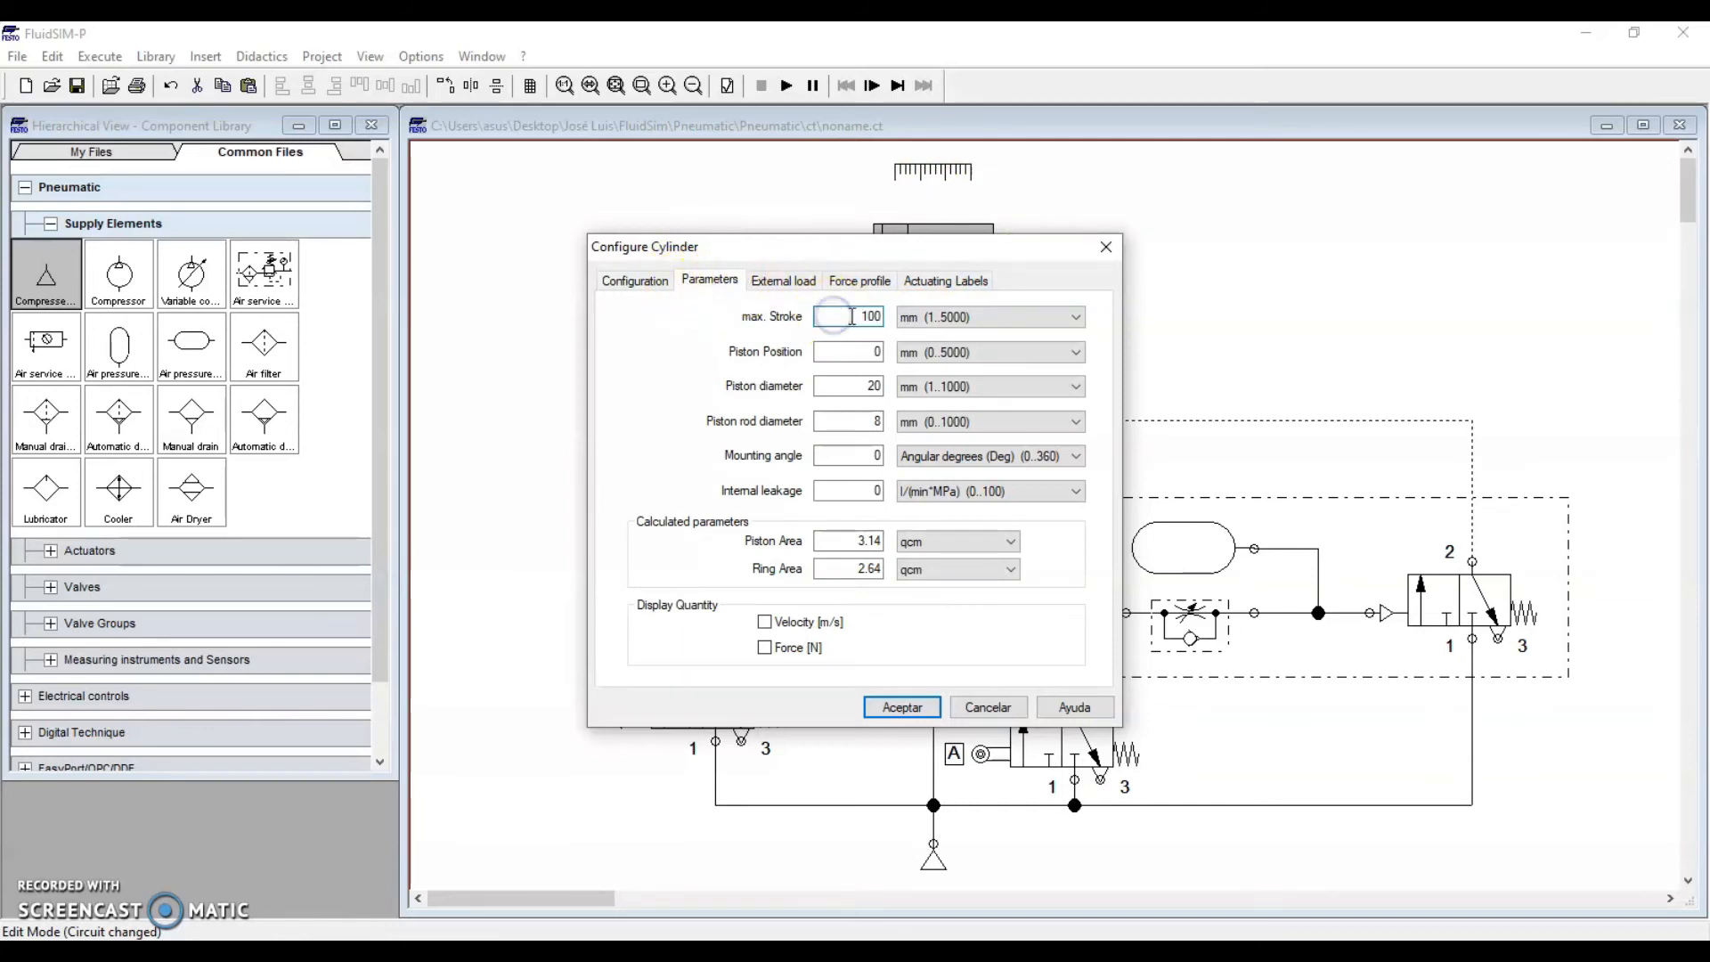
left_click(858, 317)
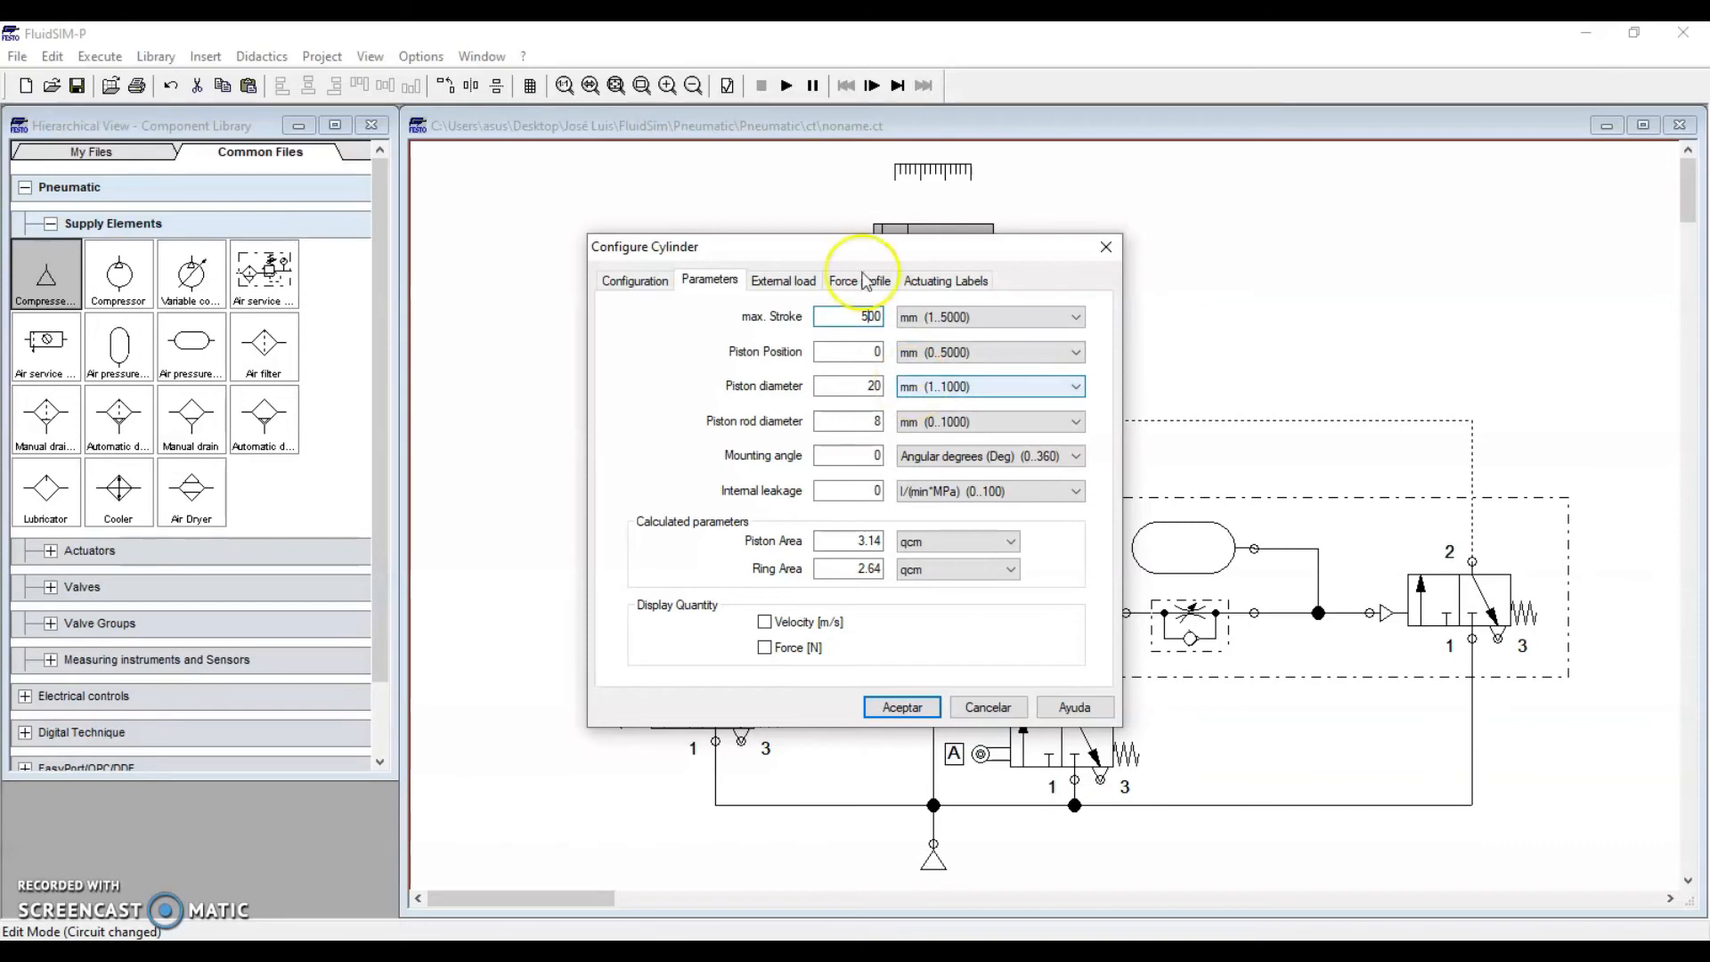
Step: Add actuating label A to the cylinder with begin and end positions of 500 mm
left_click(933, 281)
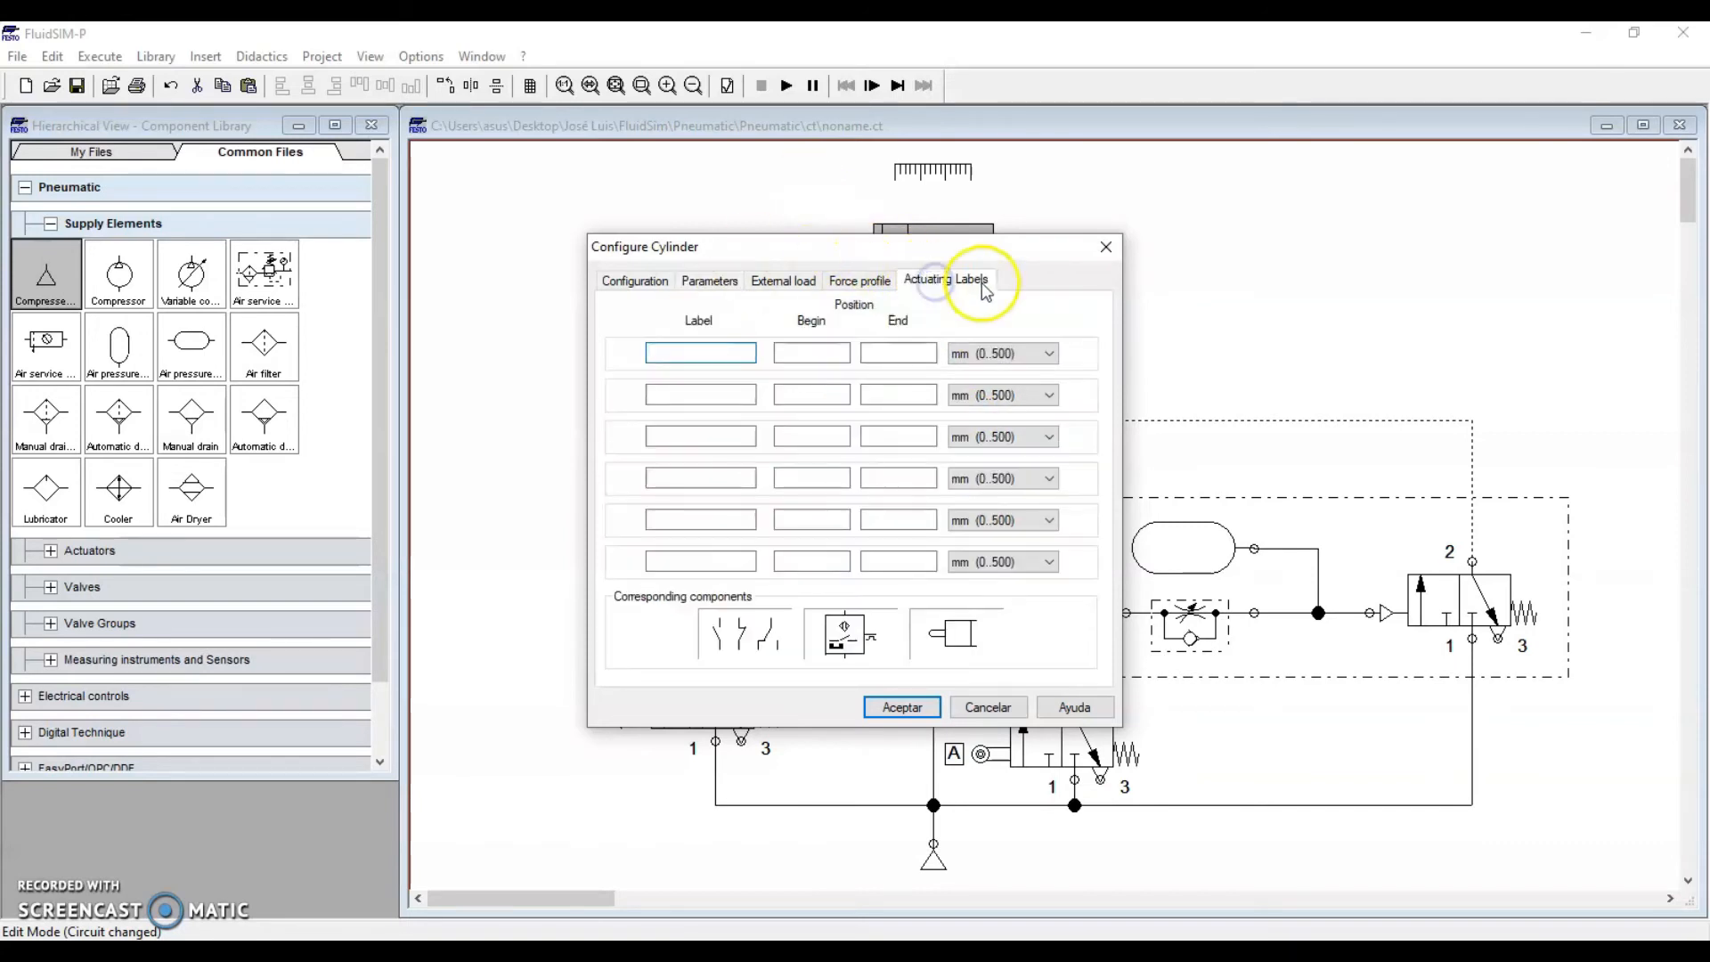
left_click(682, 352)
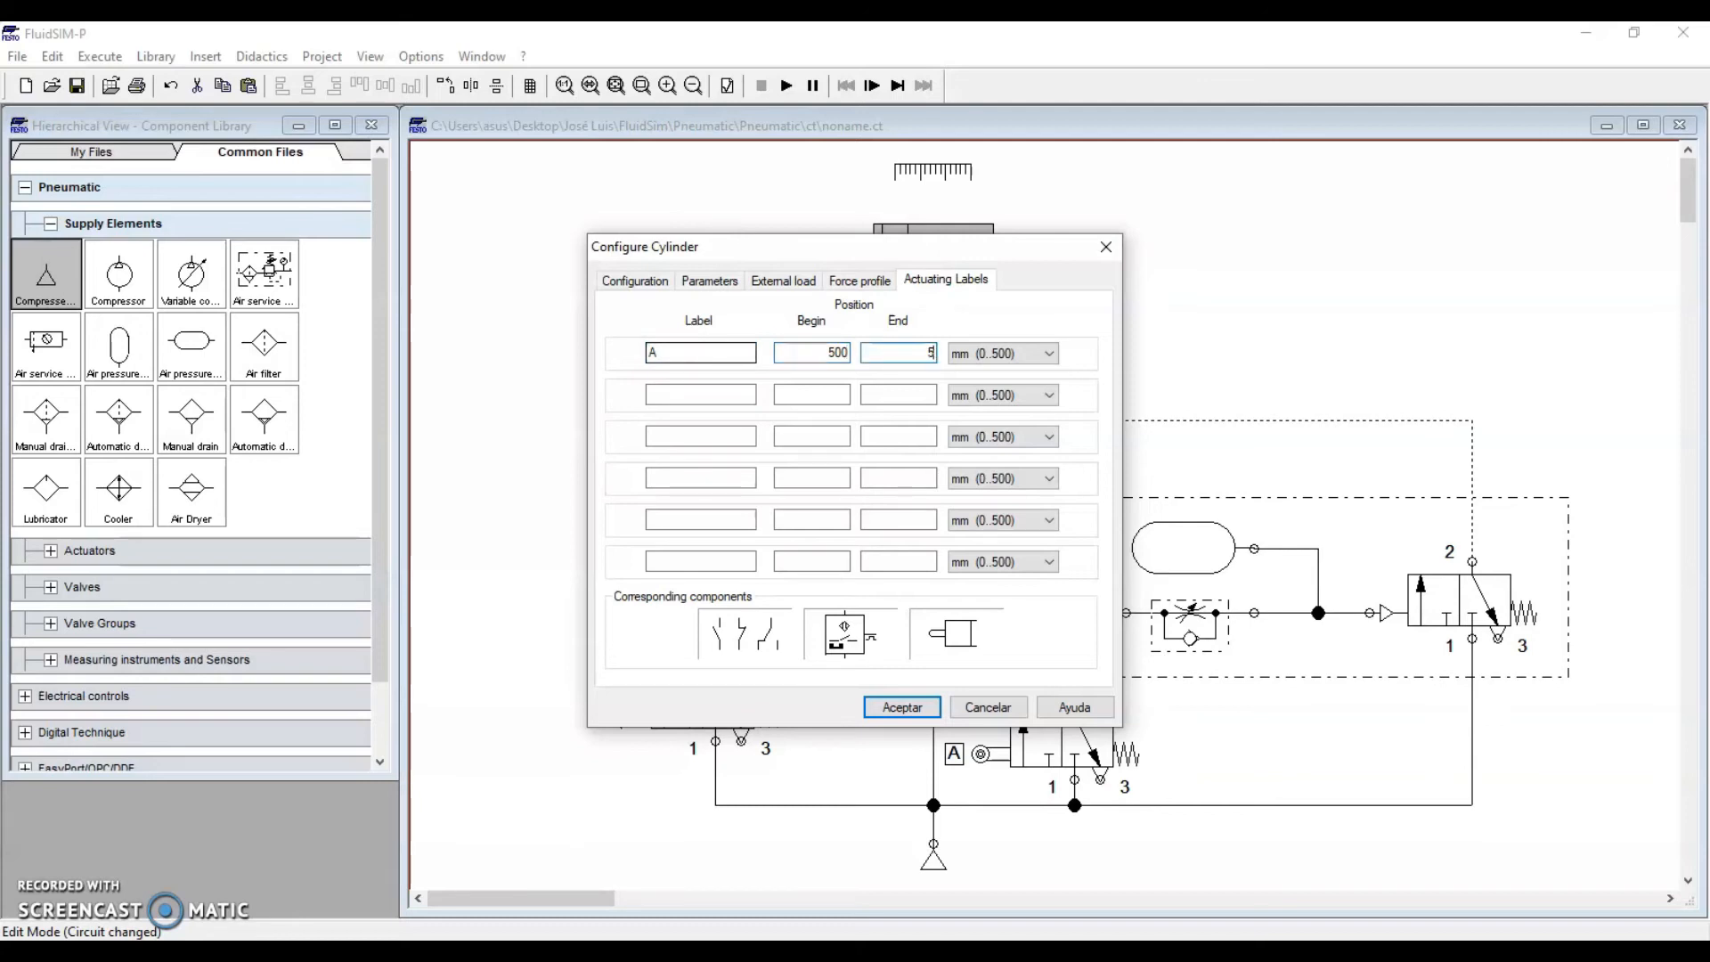
type("0")
key("Return")
left_click(1097, 340)
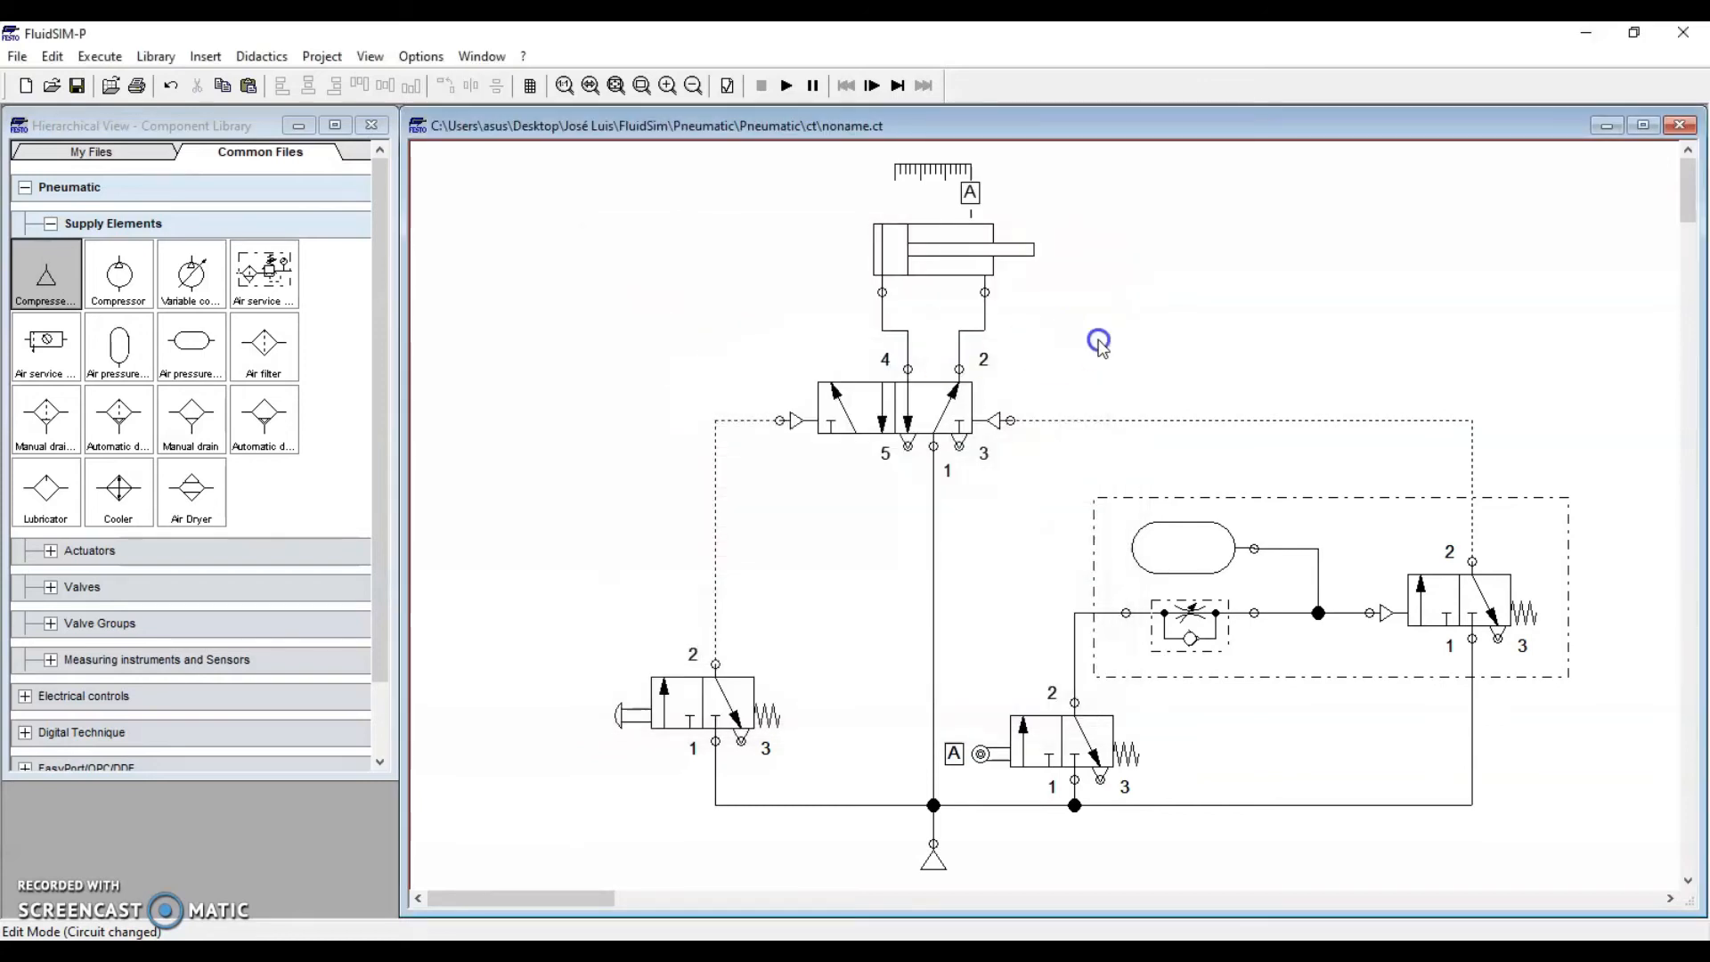
Step: Move the distance rule with label A to the right, beyond the end of the cylinder's piston rod
mouse_move(966, 181)
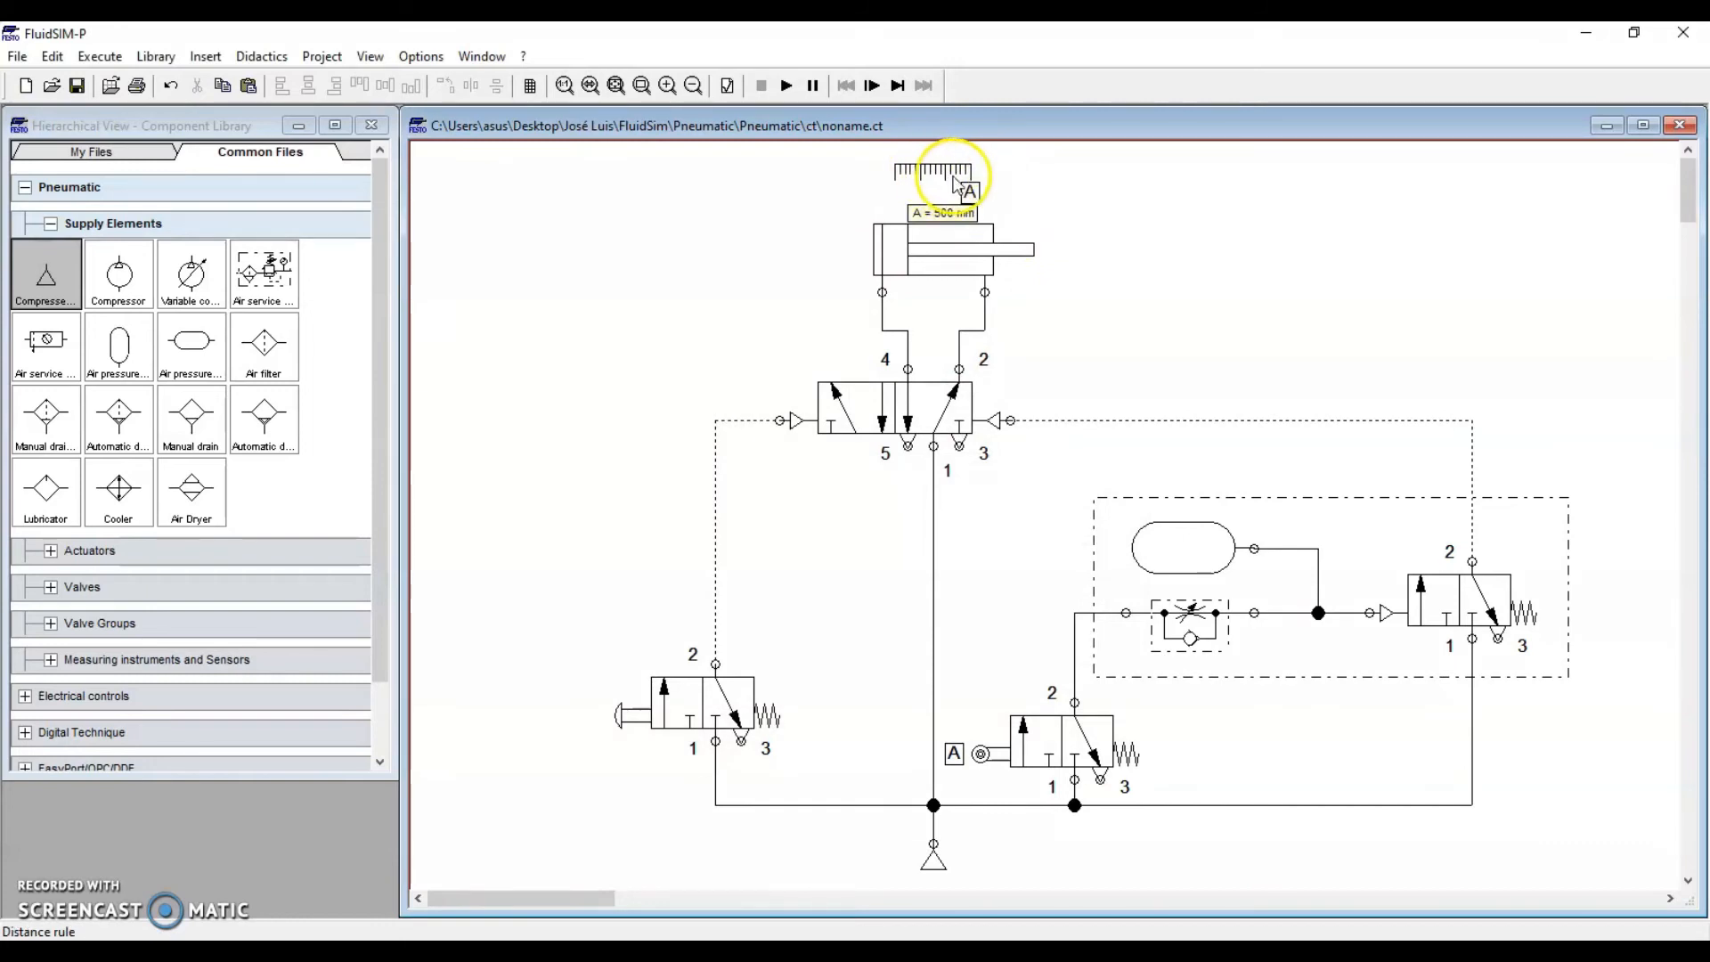
left_click_drag(966, 181, 1106, 200)
left_click(1083, 300)
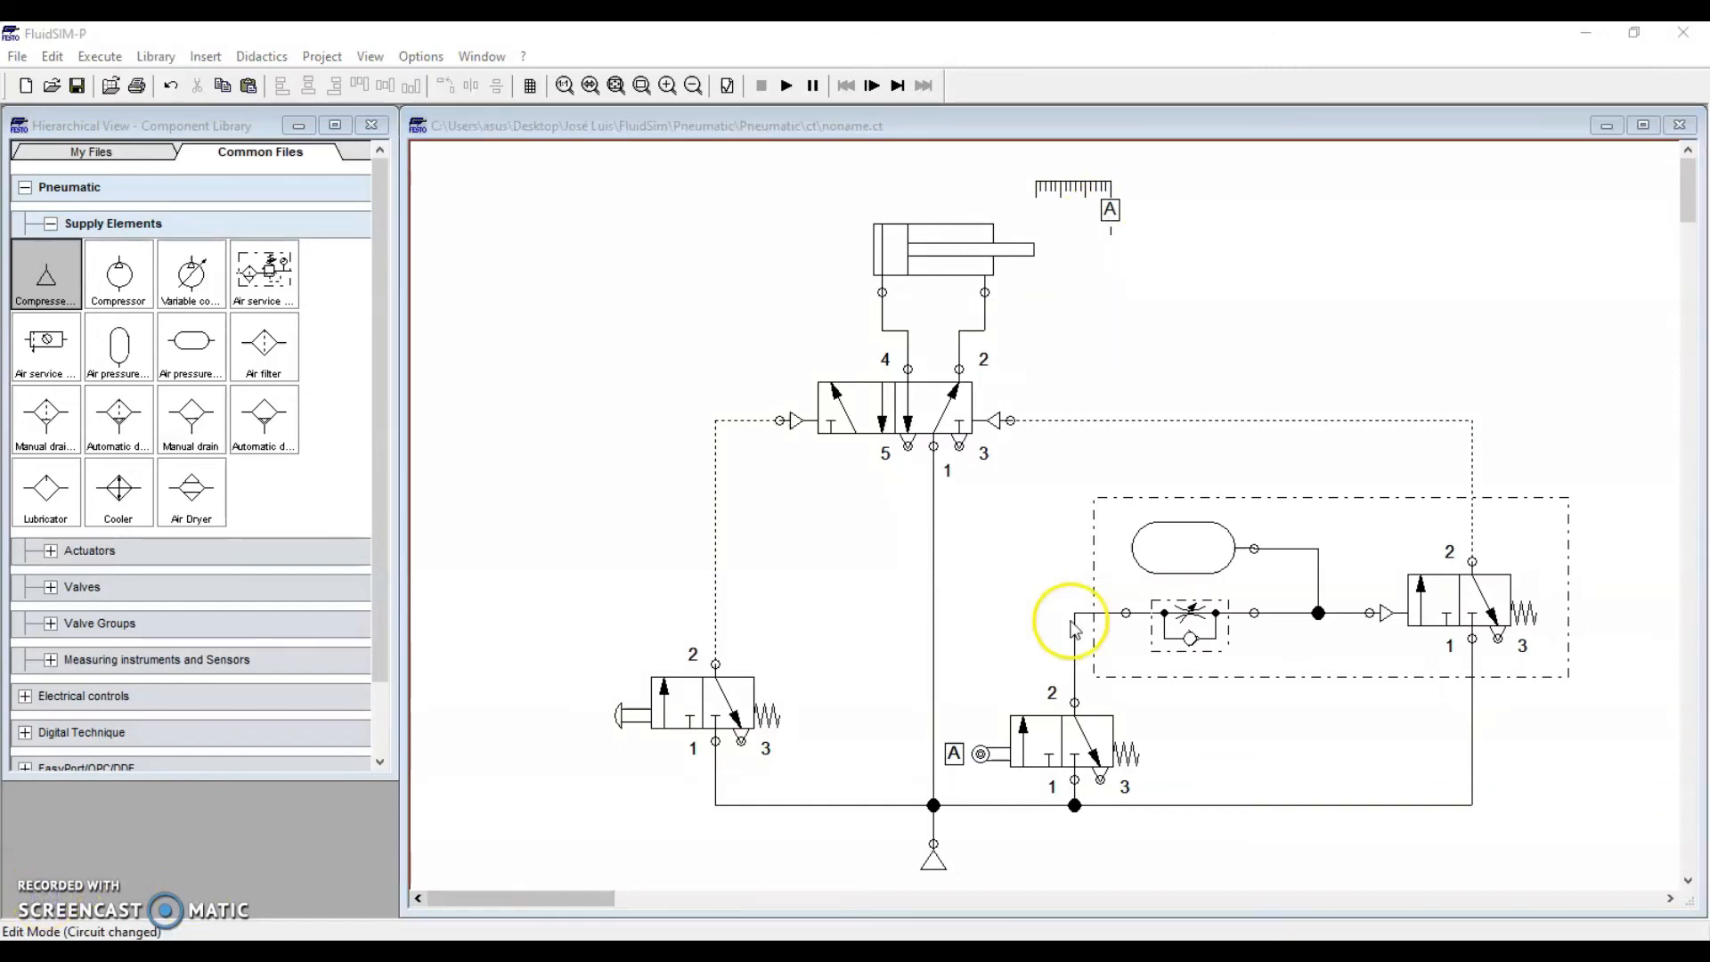
Step: Set the volume of the timer's air pressure reservoir in litres
double_click(1179, 554)
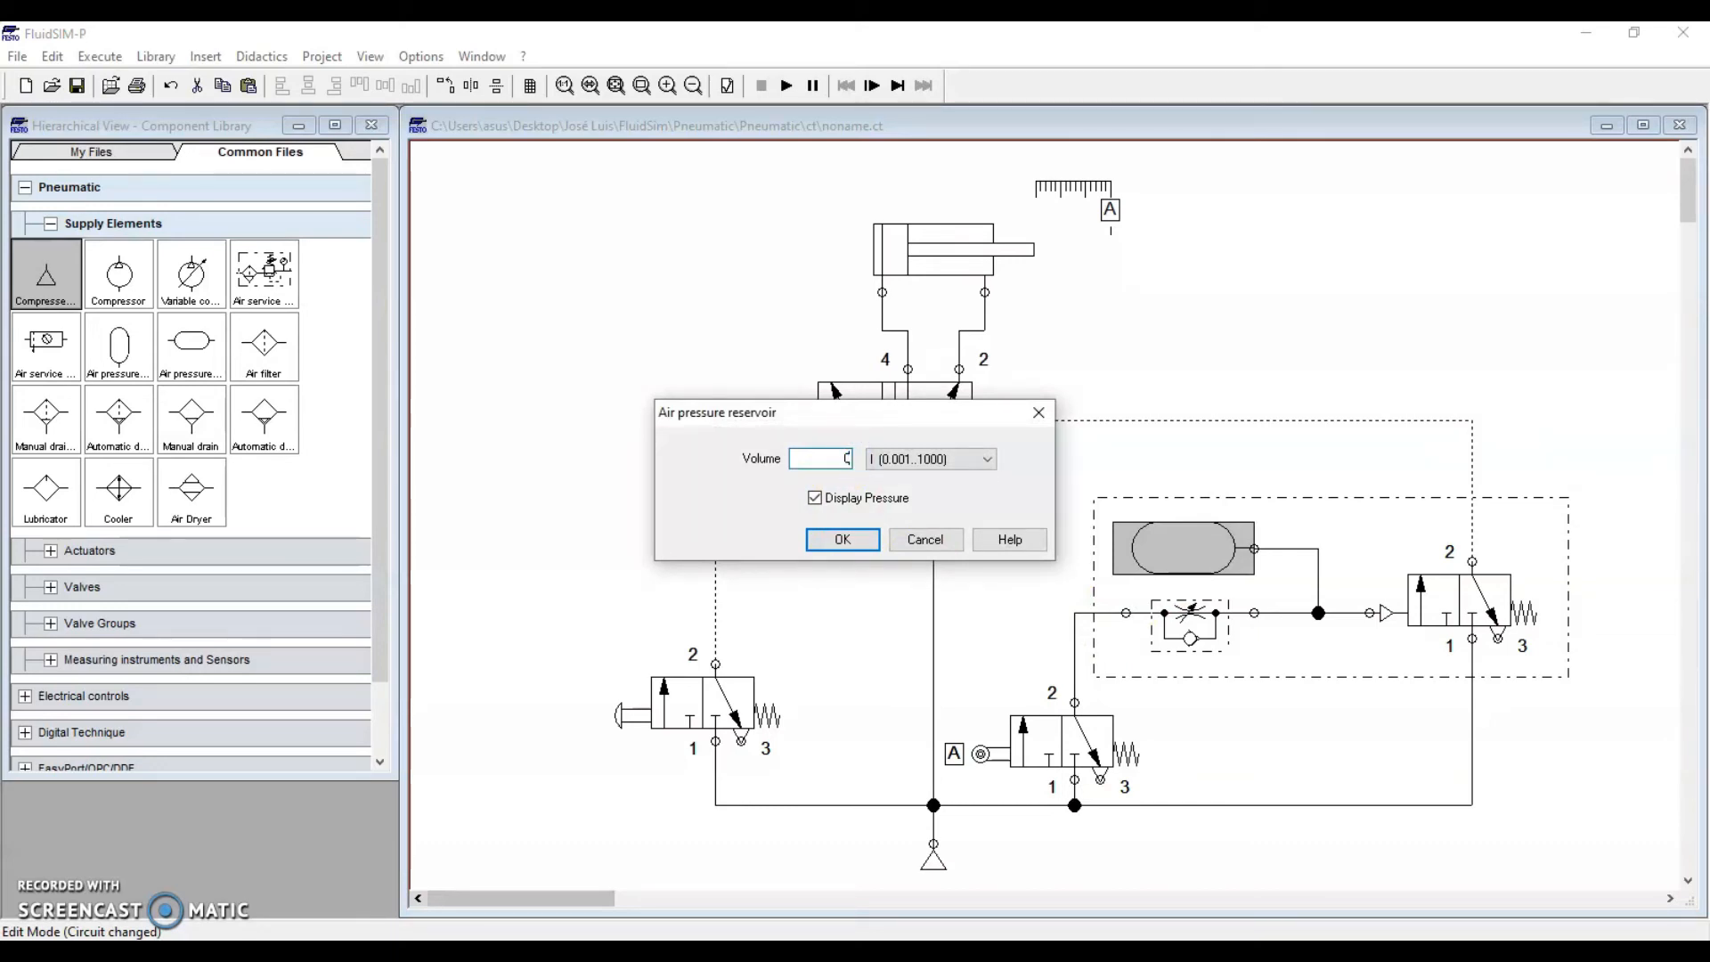
key("Return")
left_click(1031, 545)
left_click(1058, 599)
Step: Set the one-way flow control valve's opening level to 100 %
double_click(1191, 620)
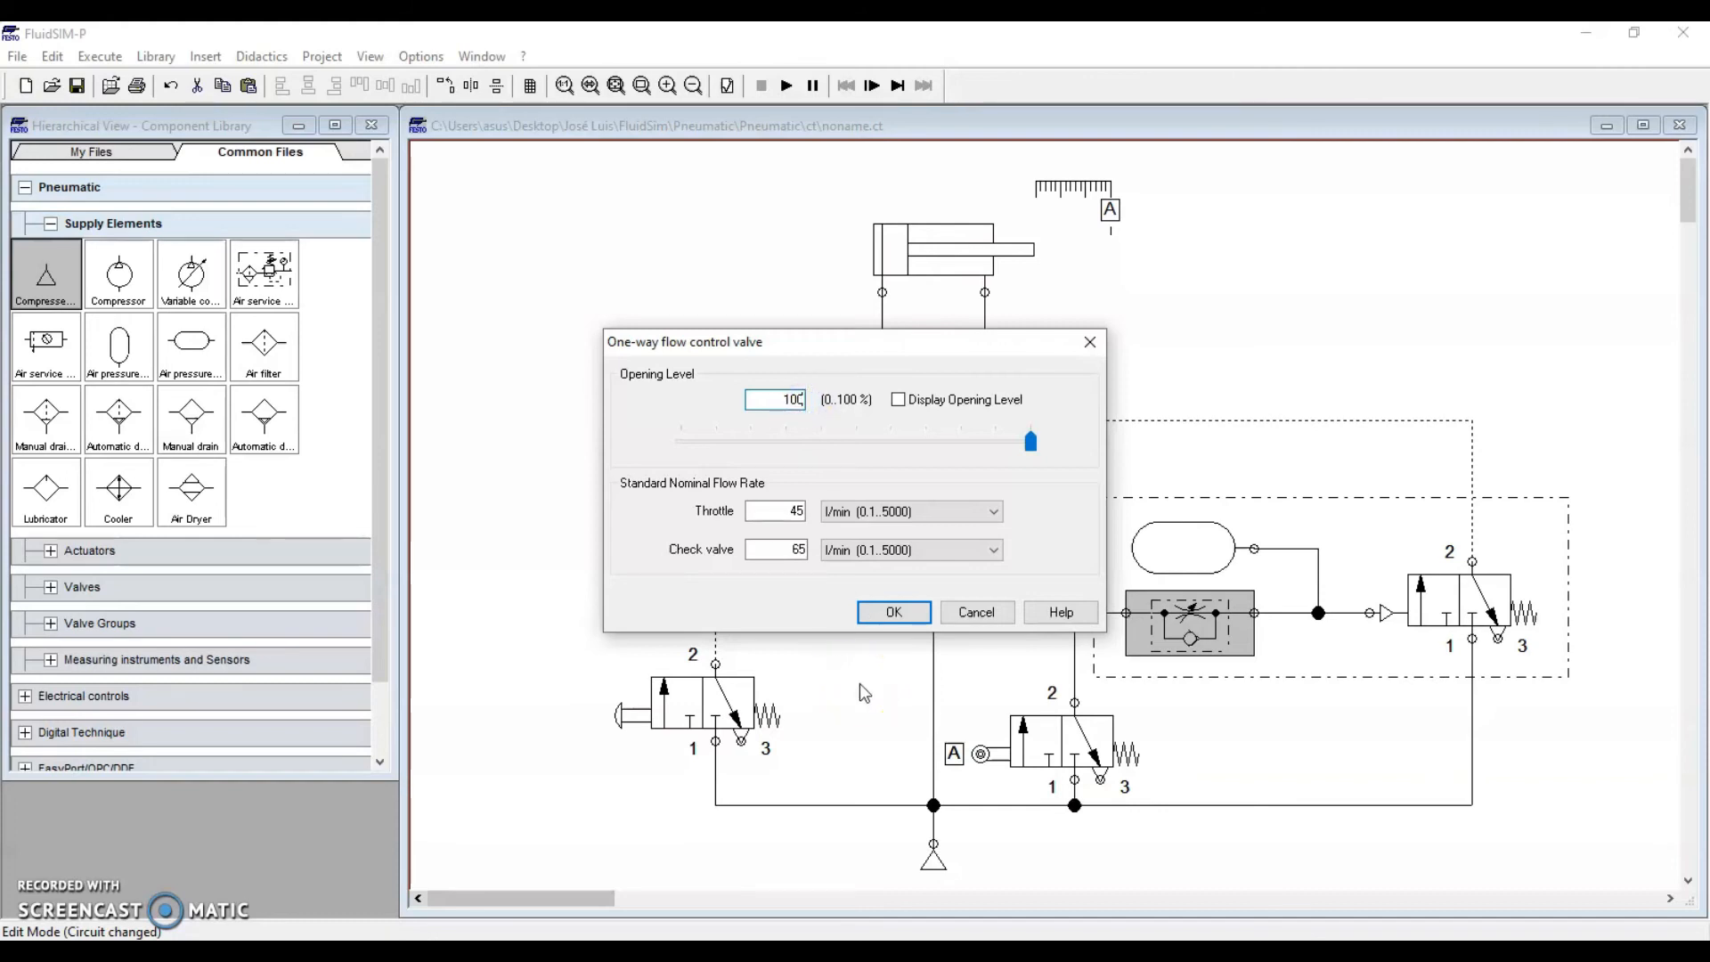
key("Return")
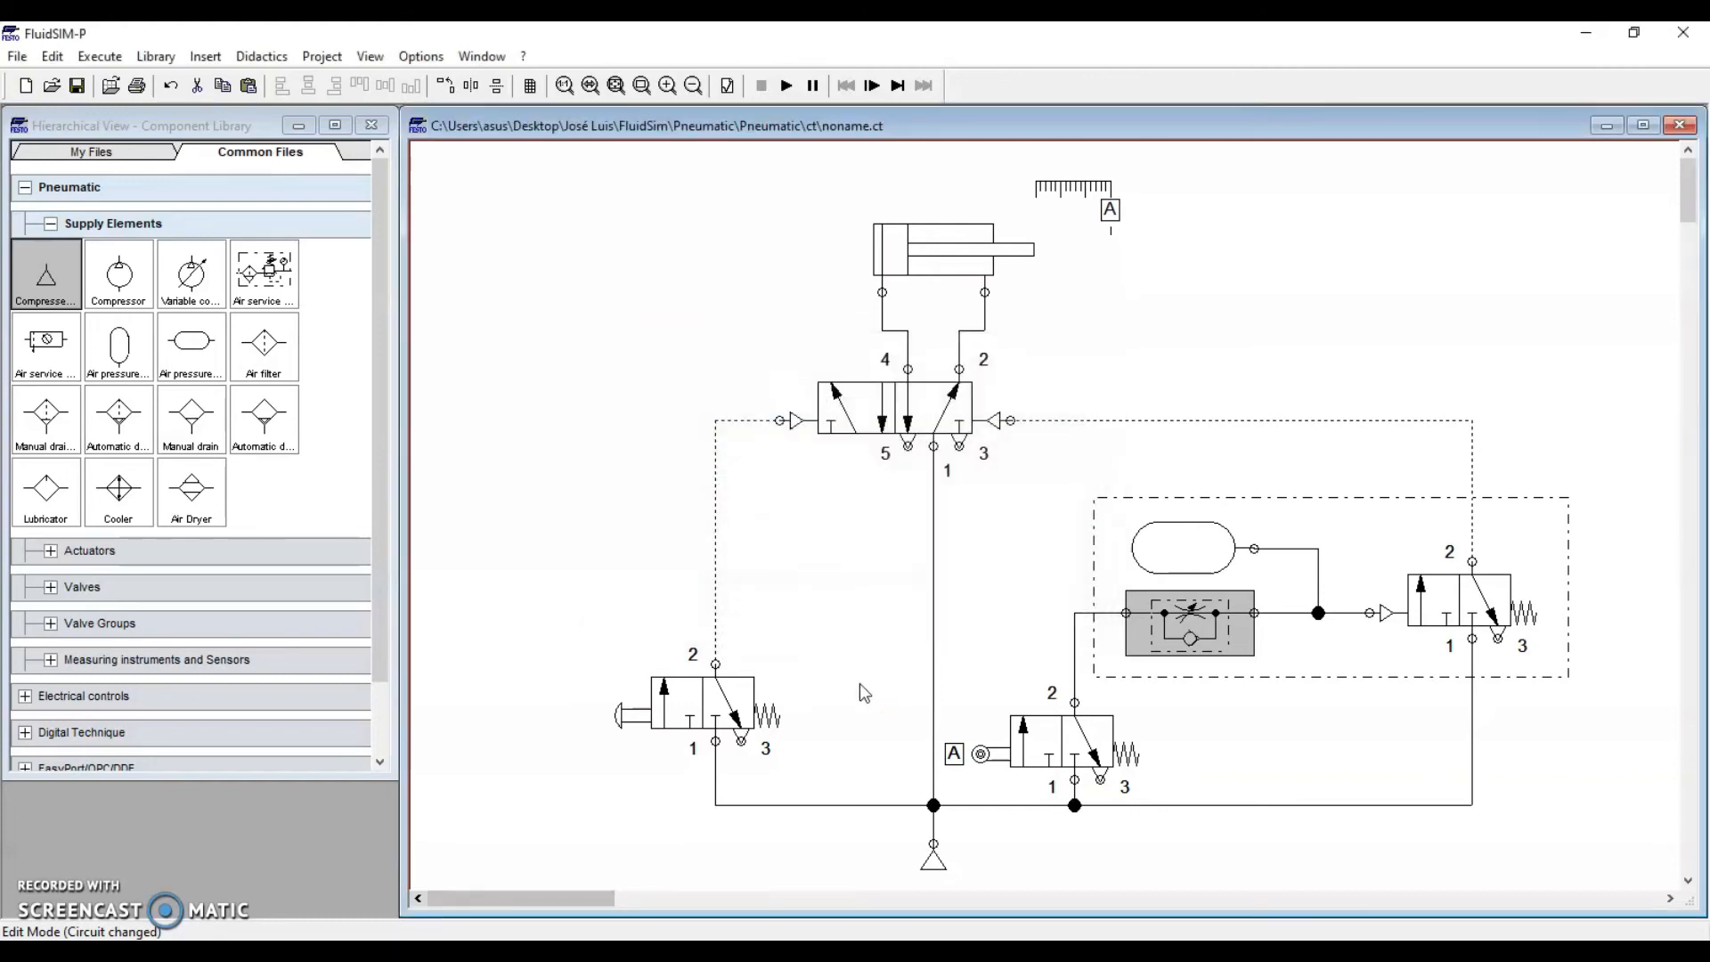
left_click(699, 450)
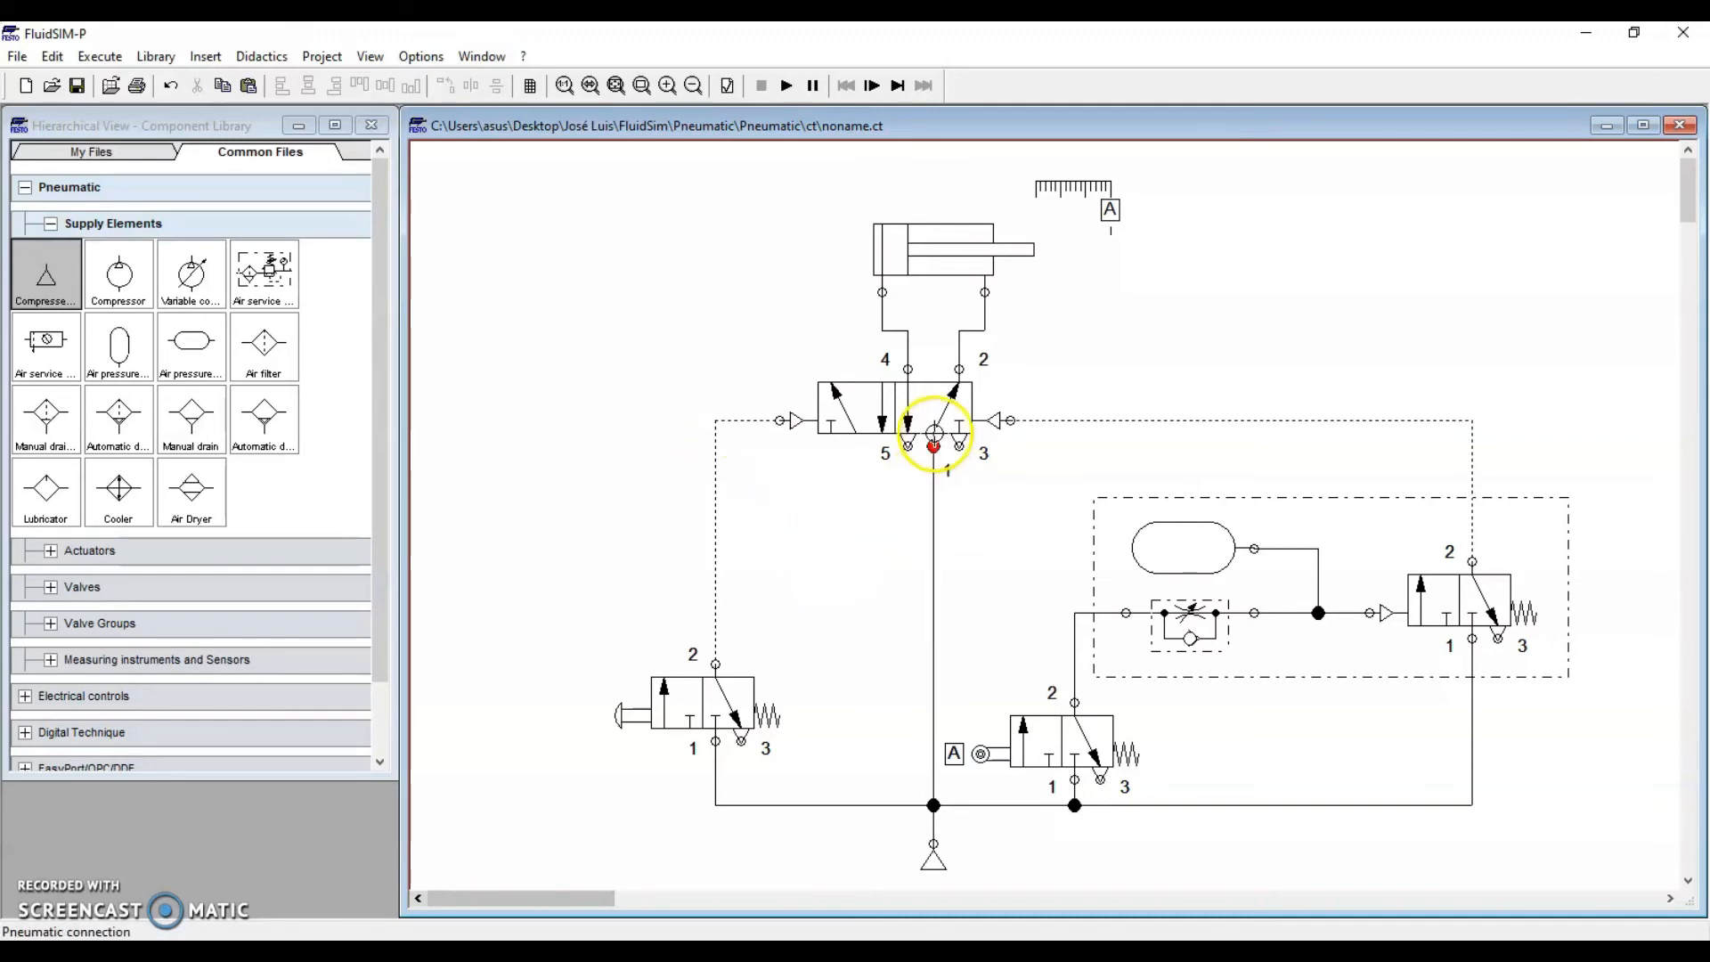
left_click(930, 429)
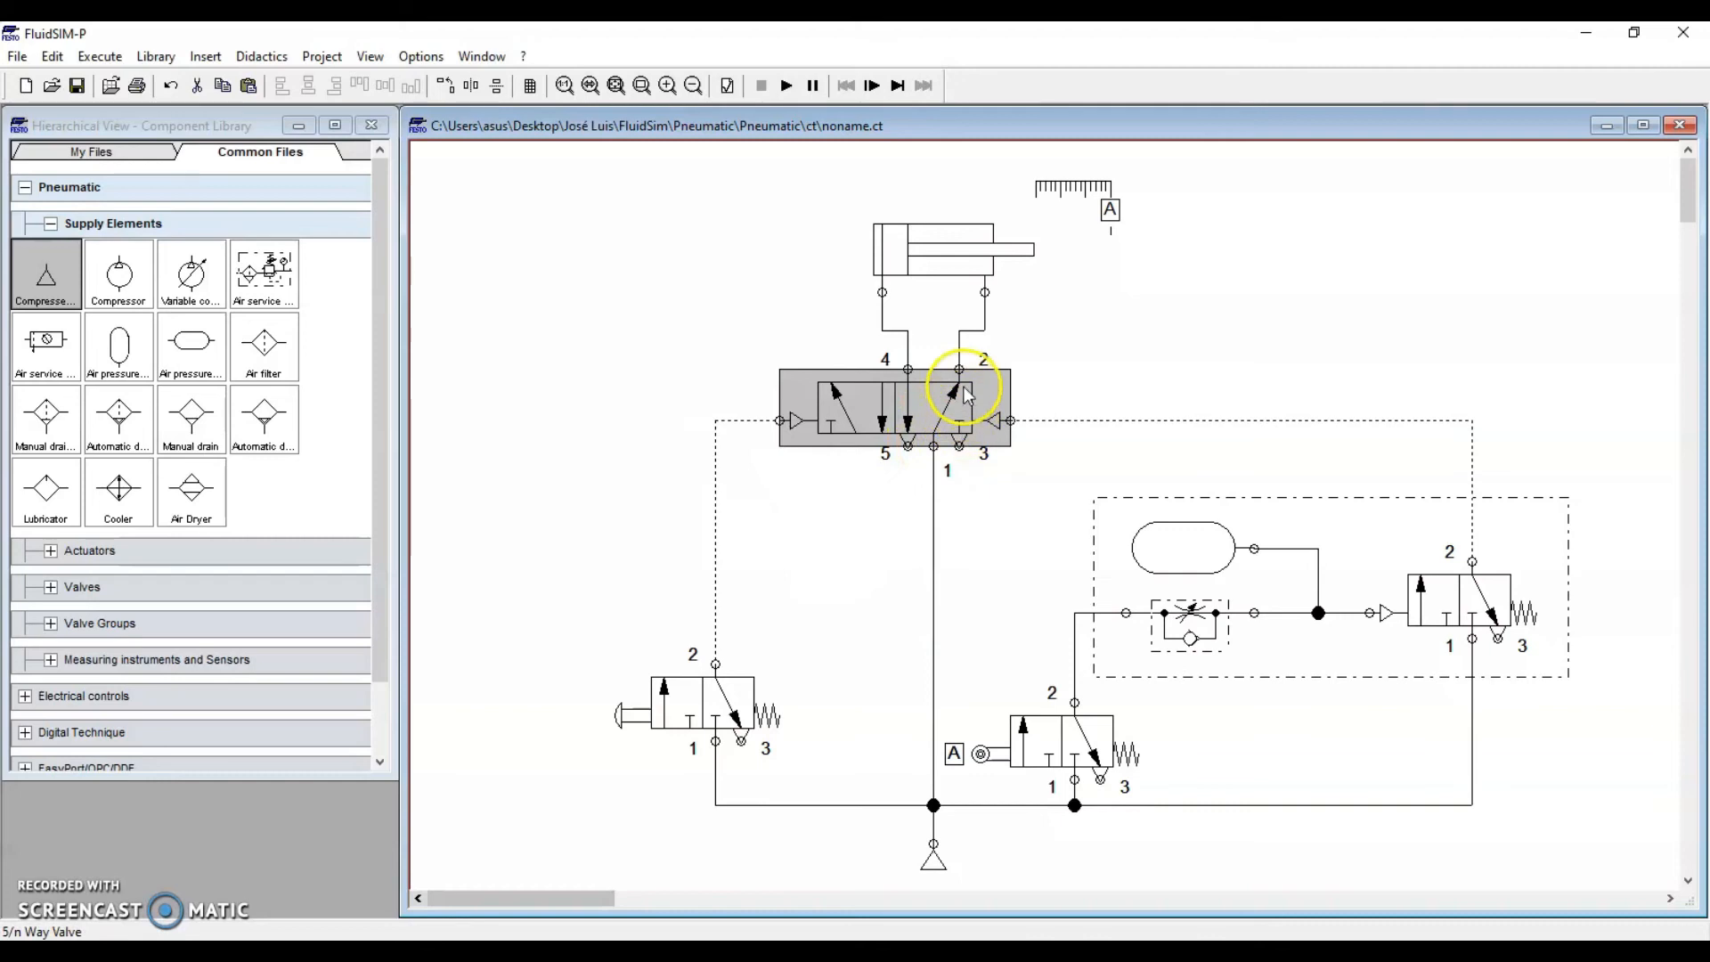
left_click(953, 501)
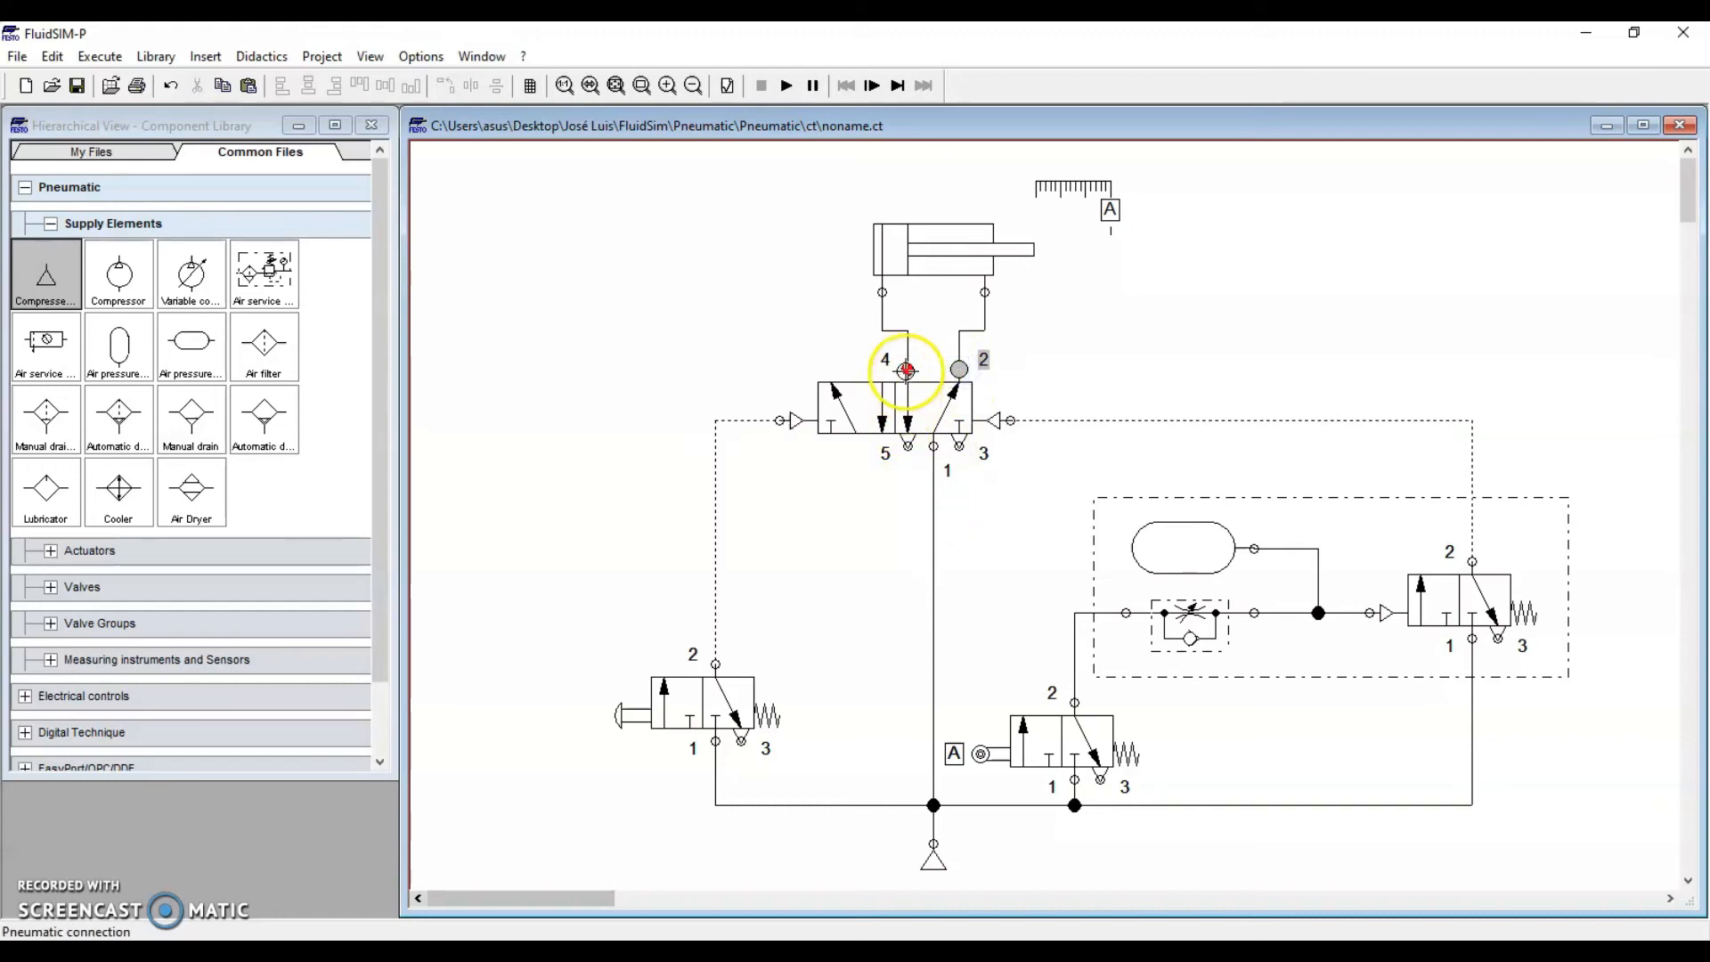
left_click(960, 419)
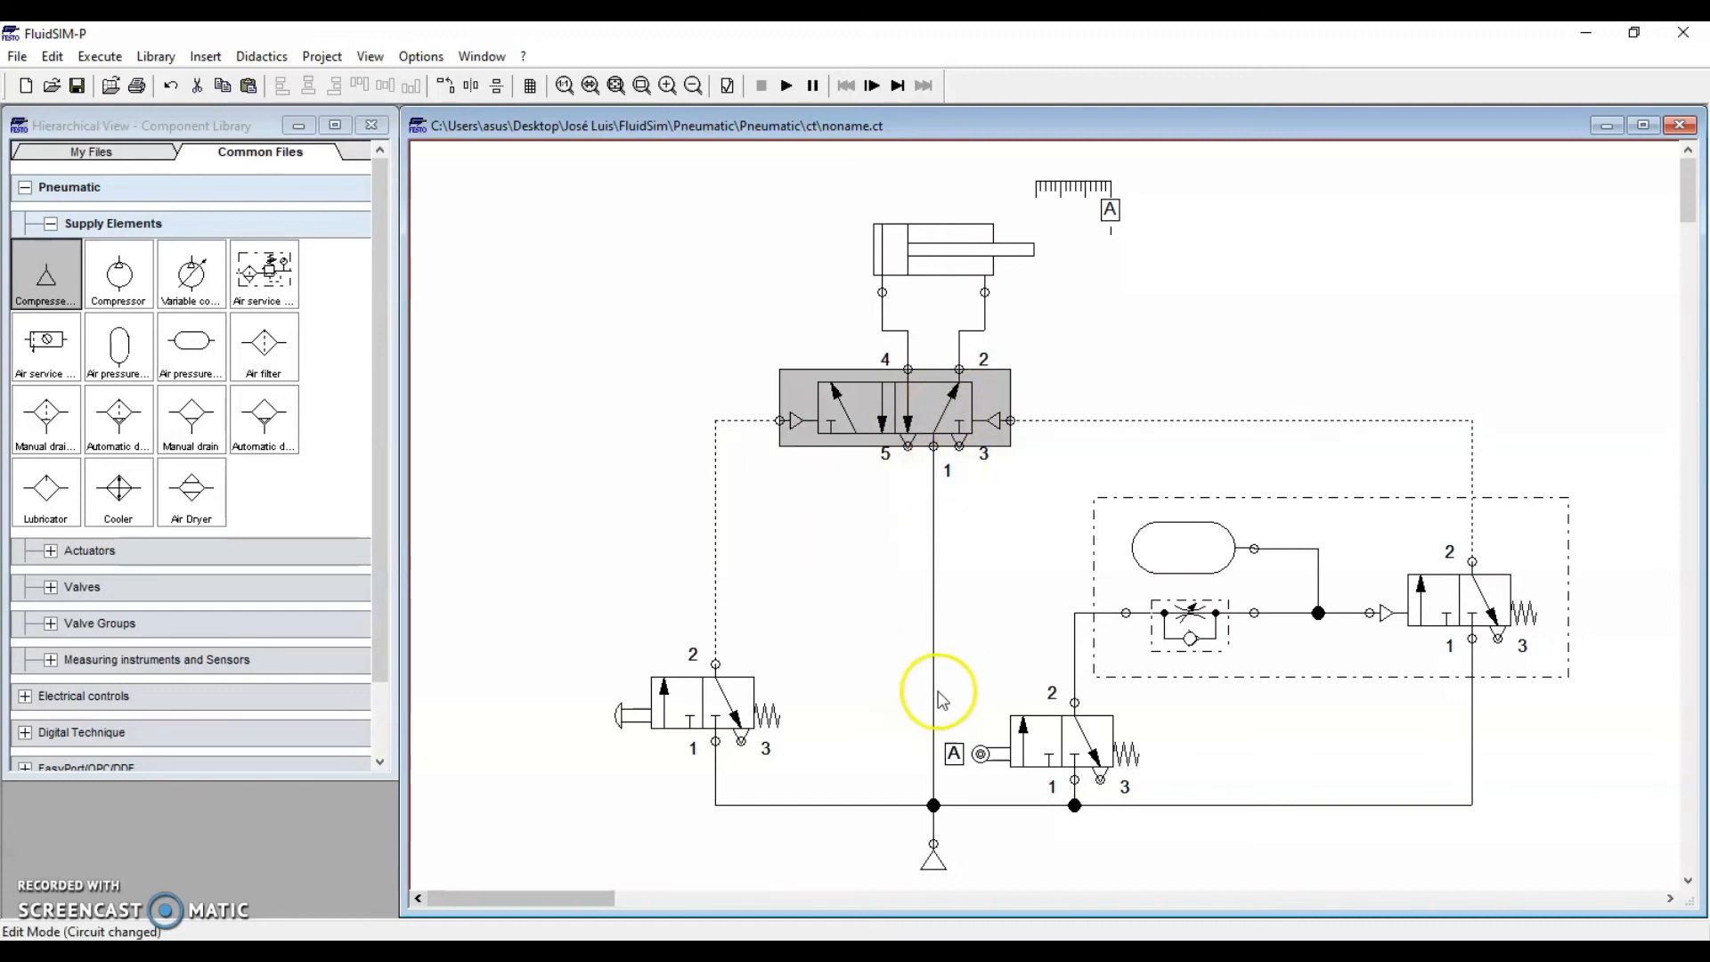
Step: Trace the air path from port 1 of the 5/n way valve through ports 2 and 4 to the double acting cylinder's chambers
left_click(933, 448)
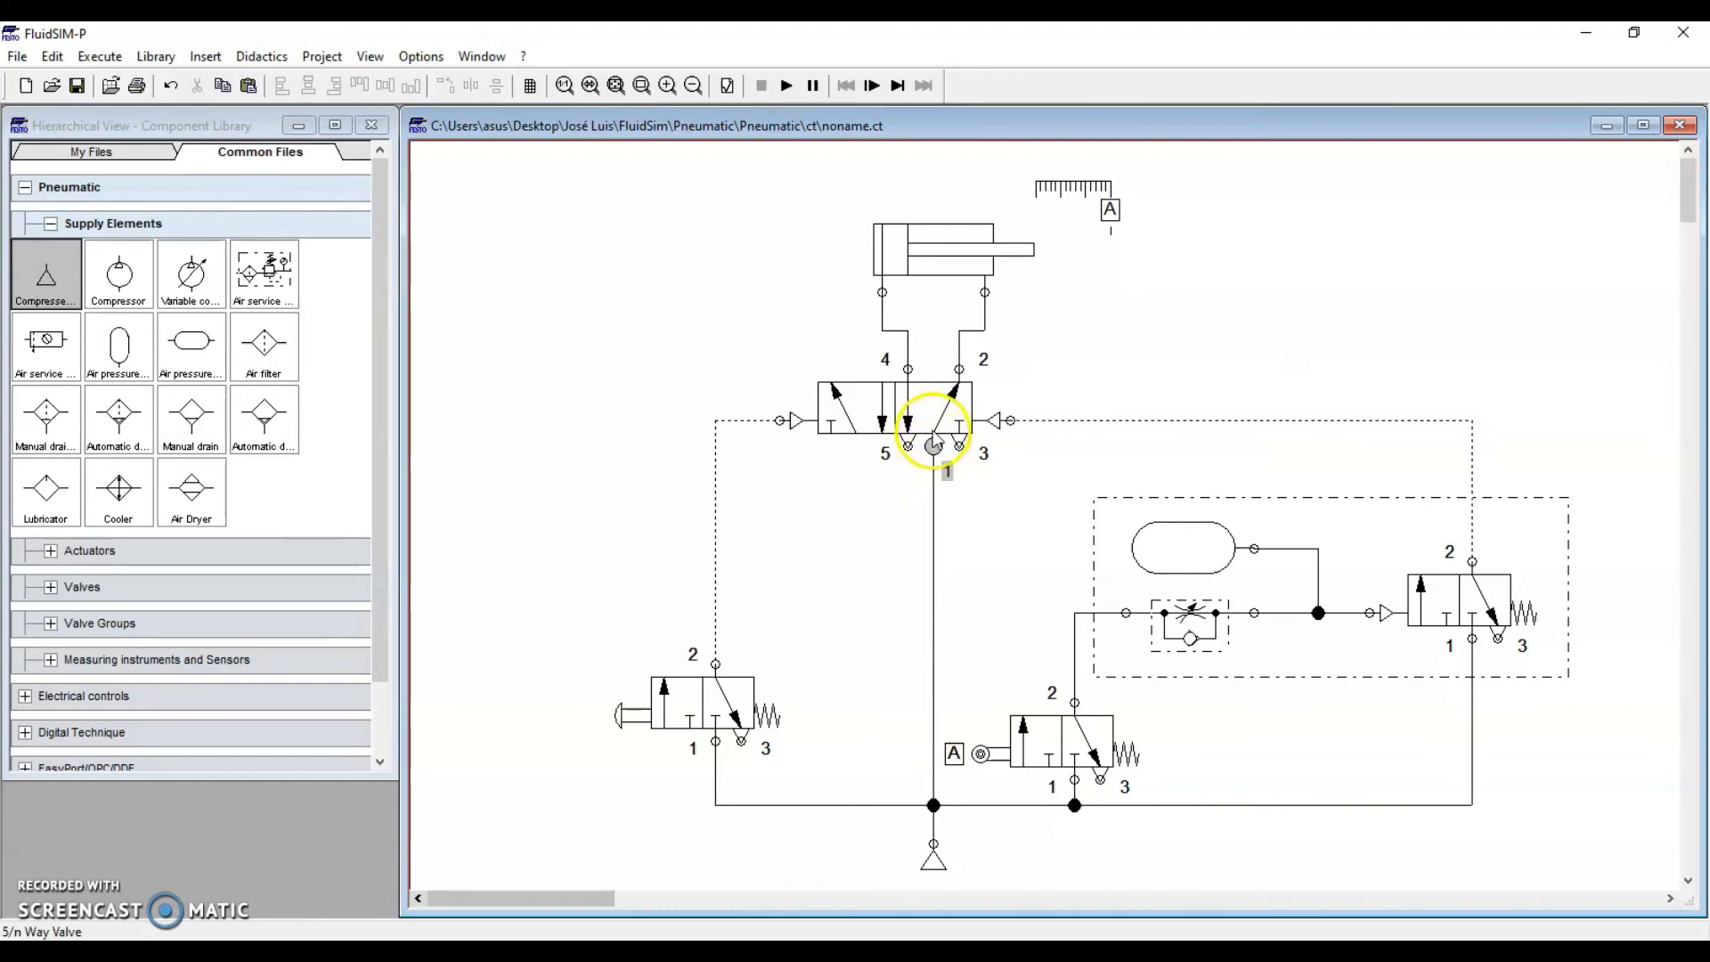
left_click(960, 369)
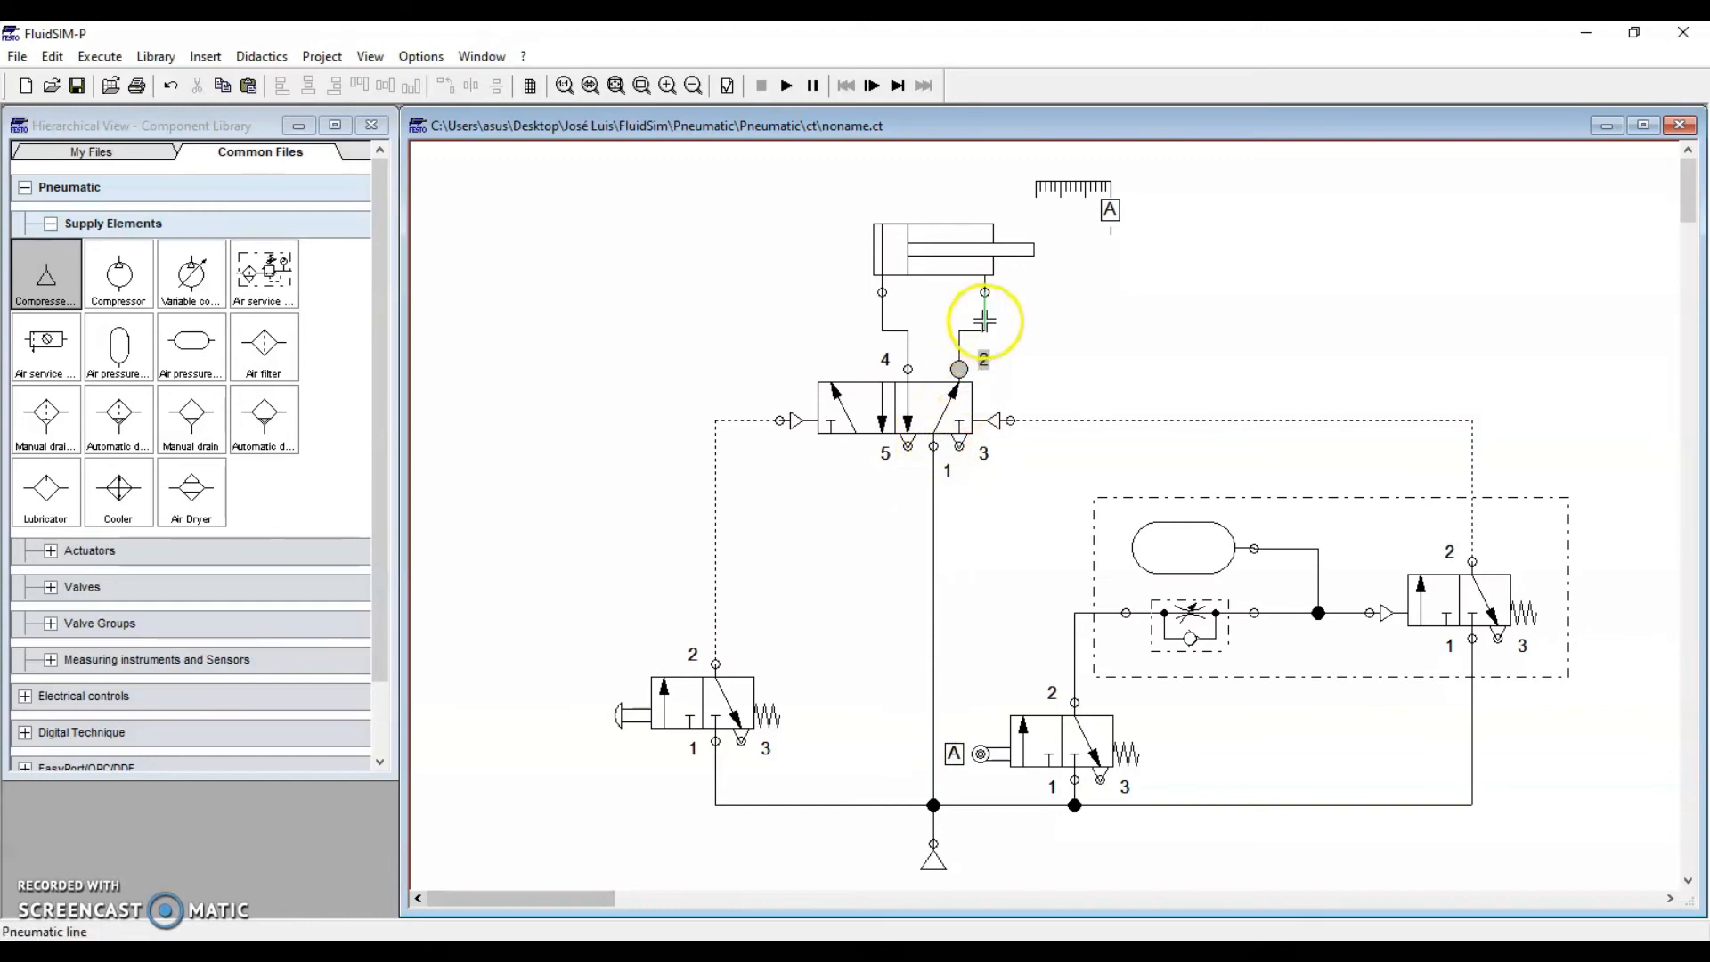
left_click(985, 289)
mouse_move(975, 233)
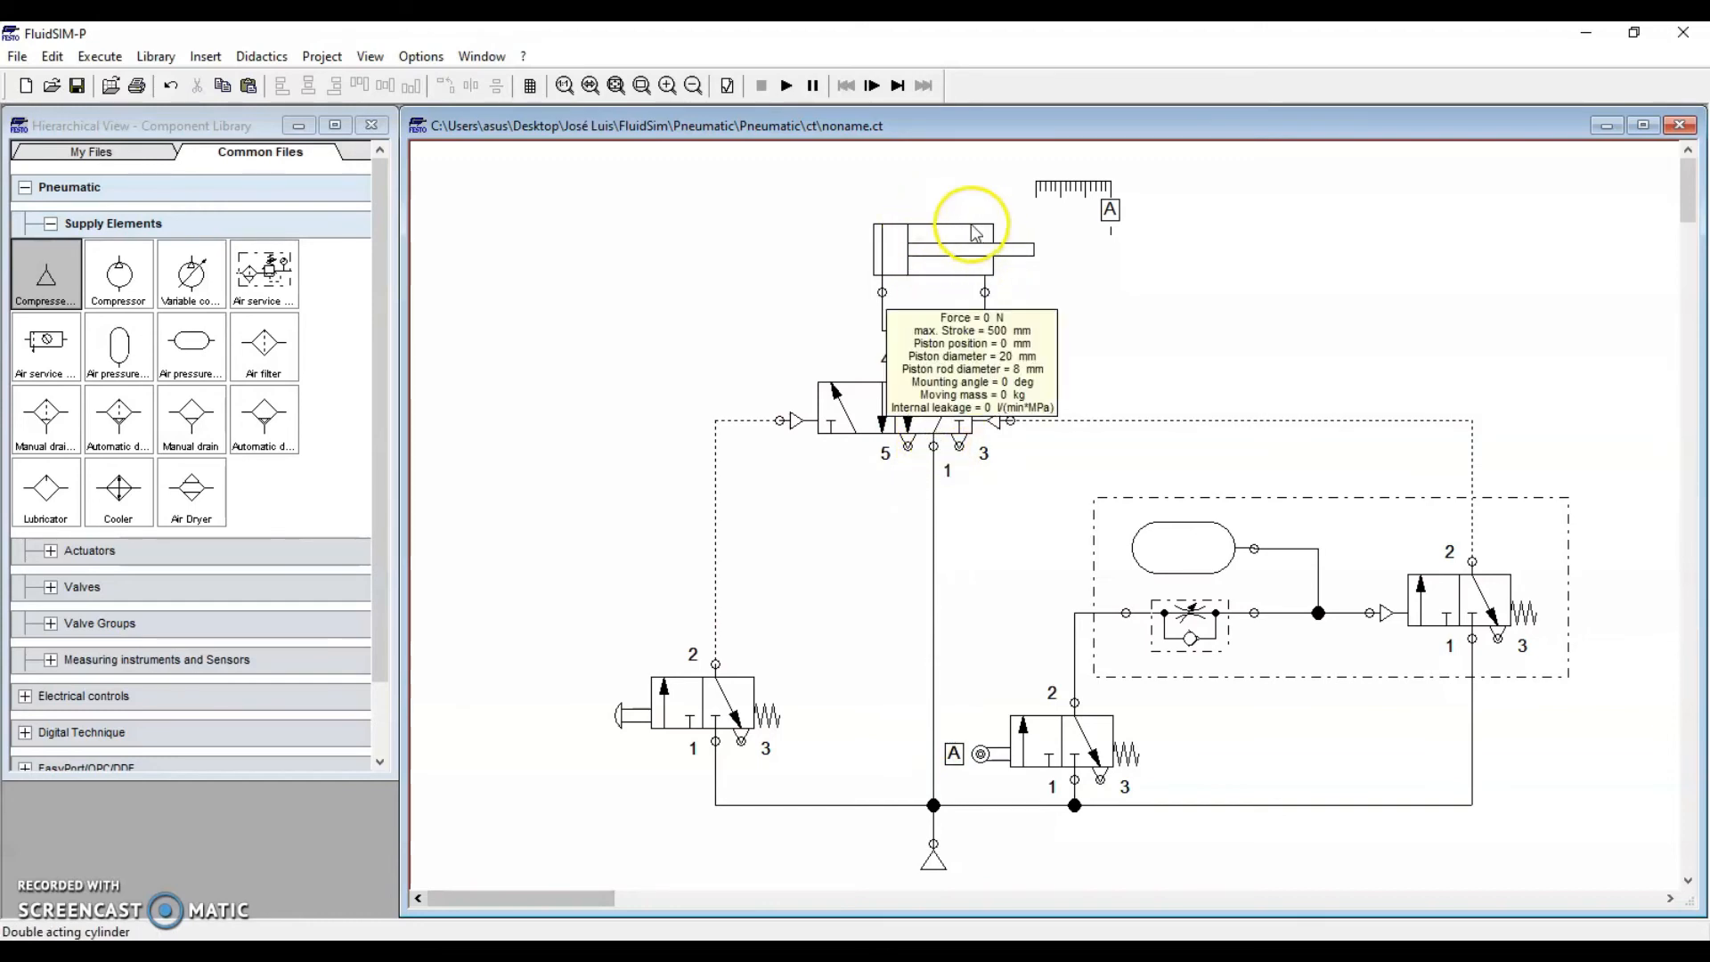
left_click_drag(881, 291, 907, 368)
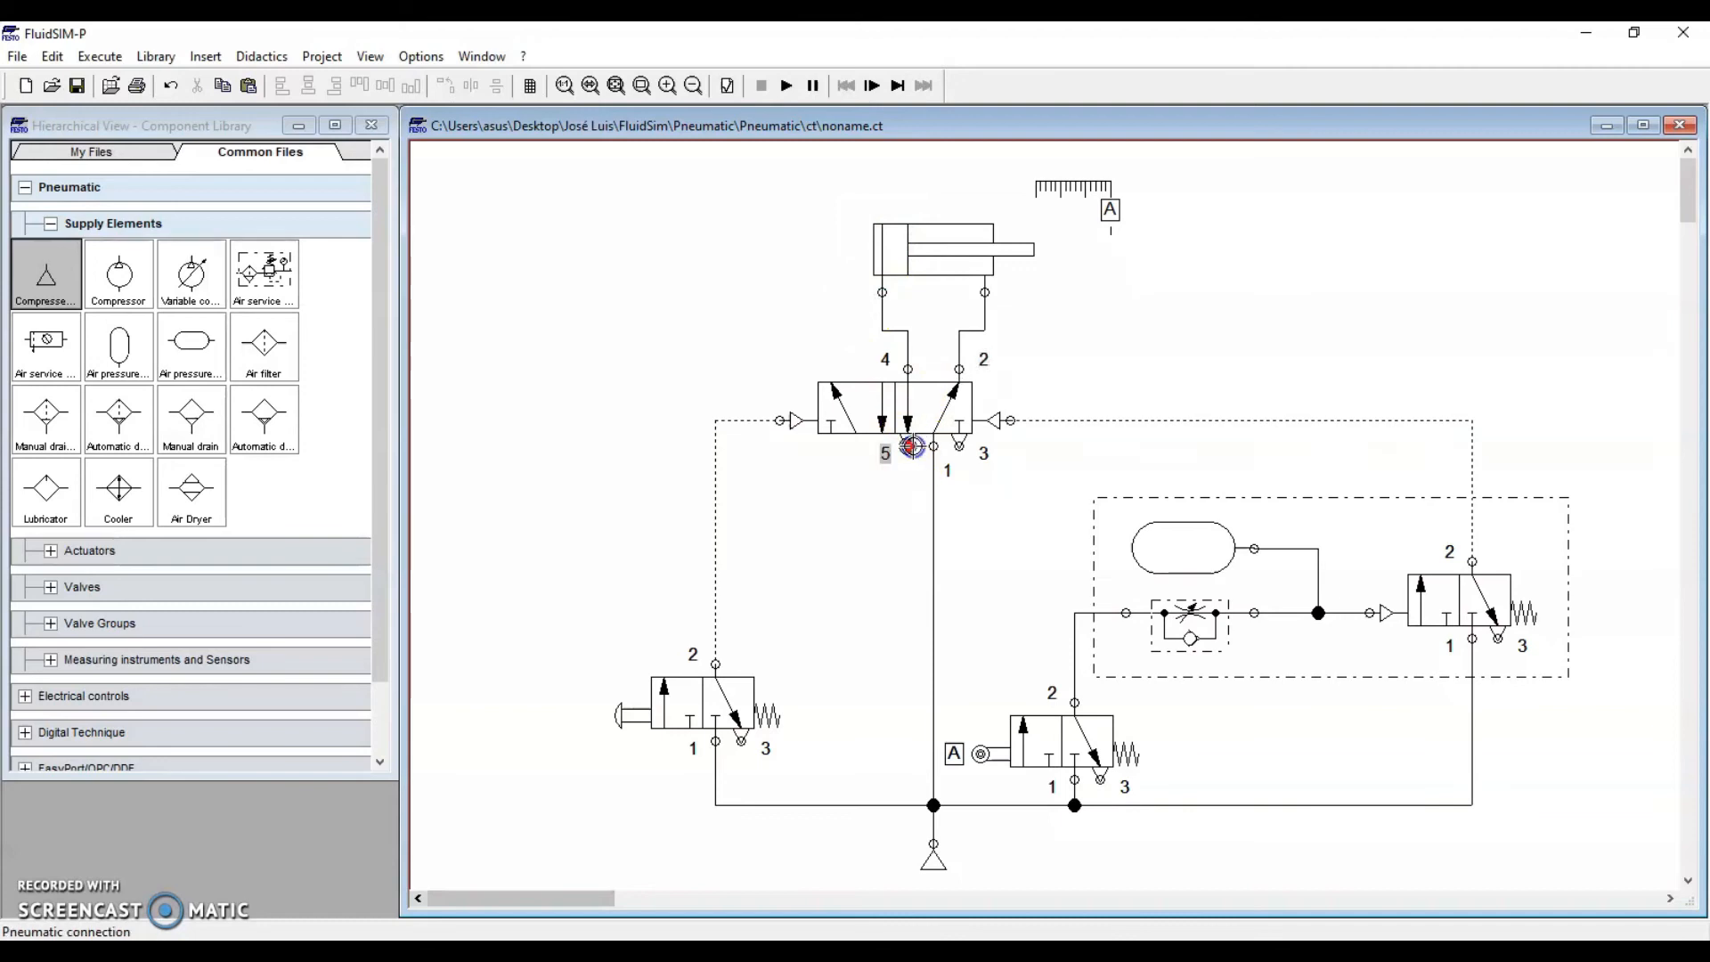
left_click(912, 519)
left_click(906, 239)
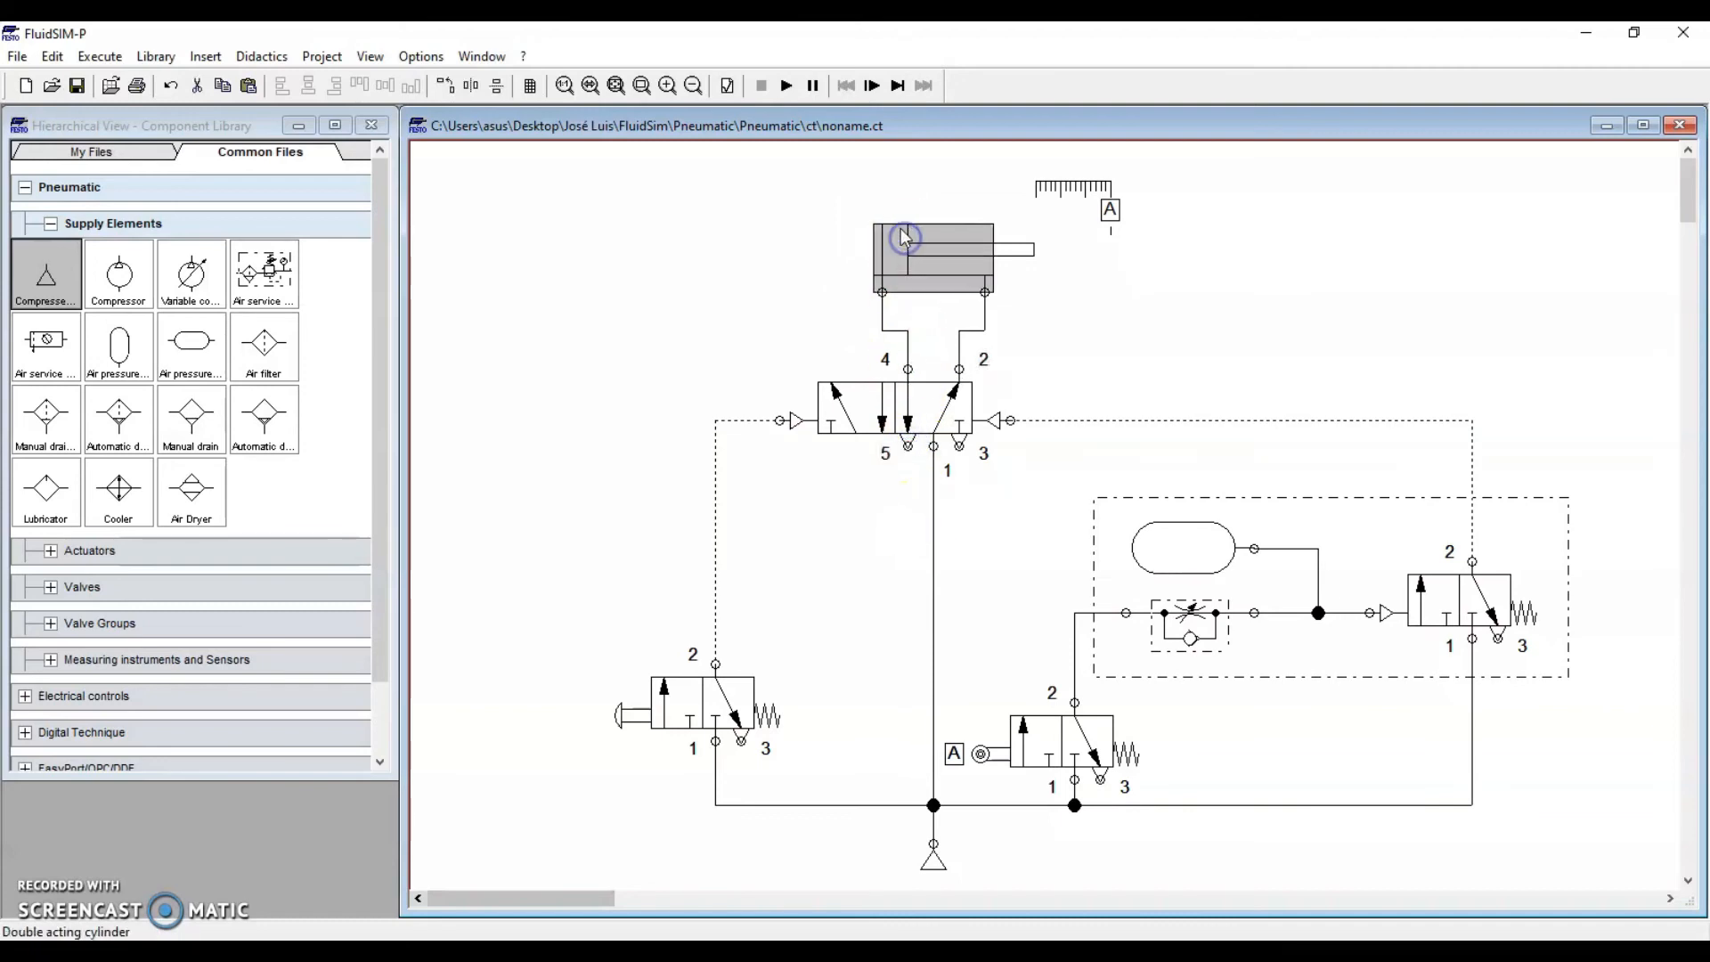
mouse_move(902, 272)
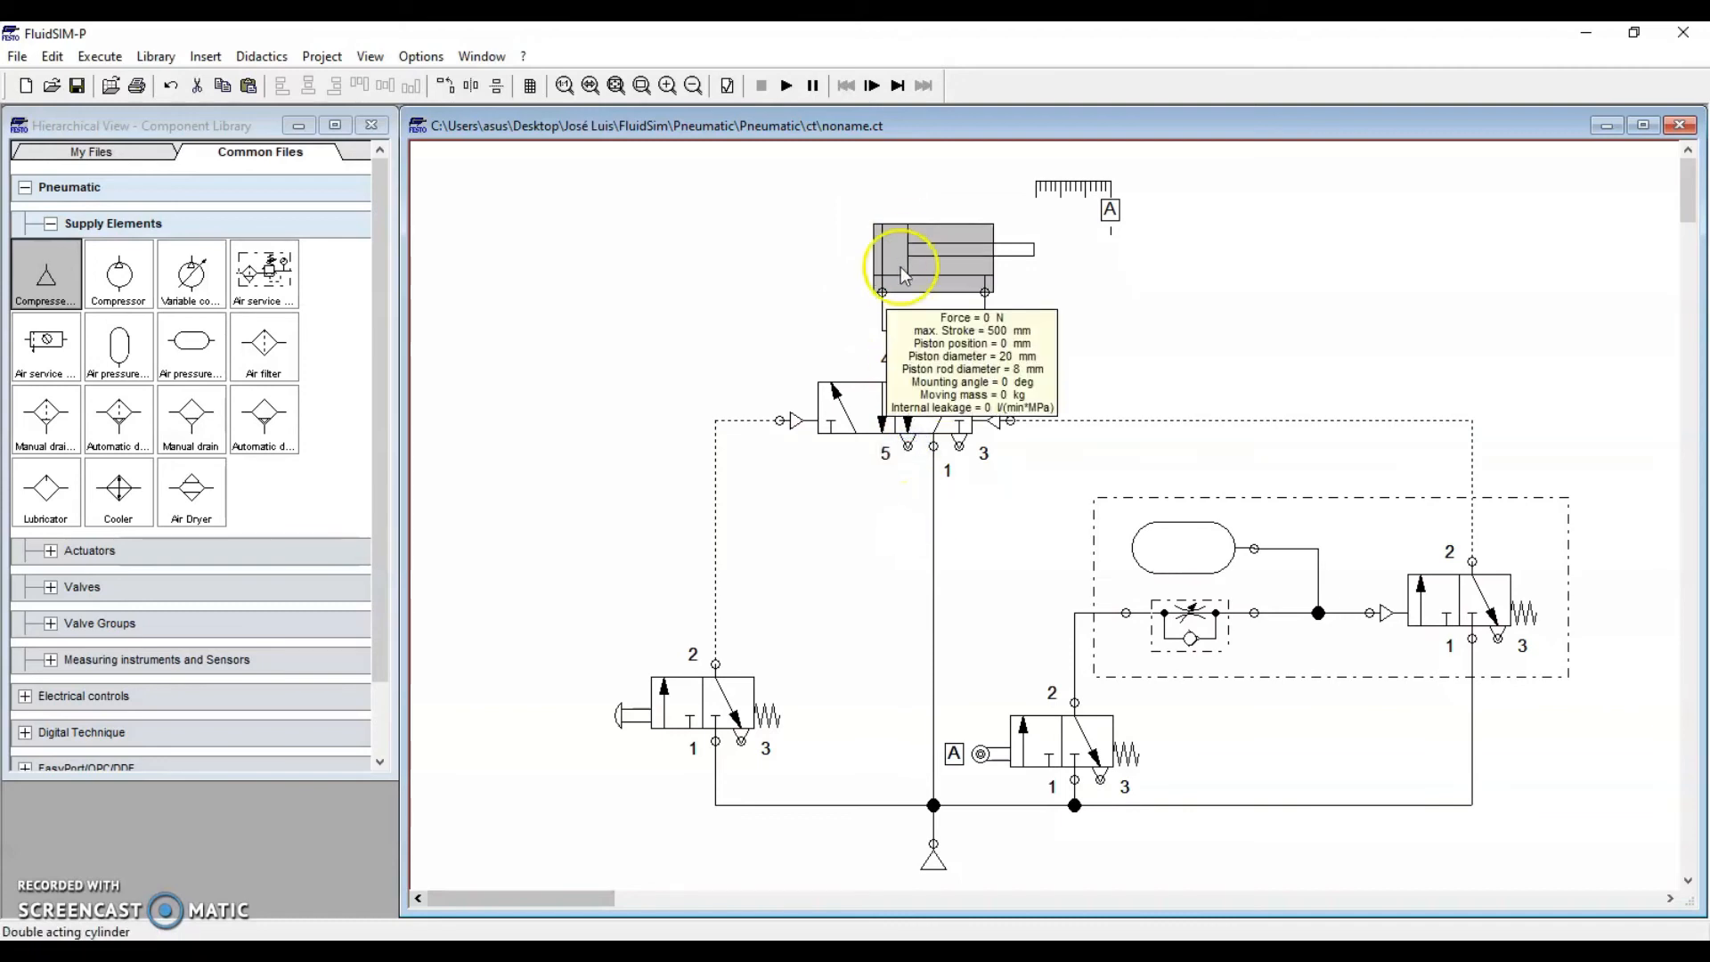
left_click(1107, 335)
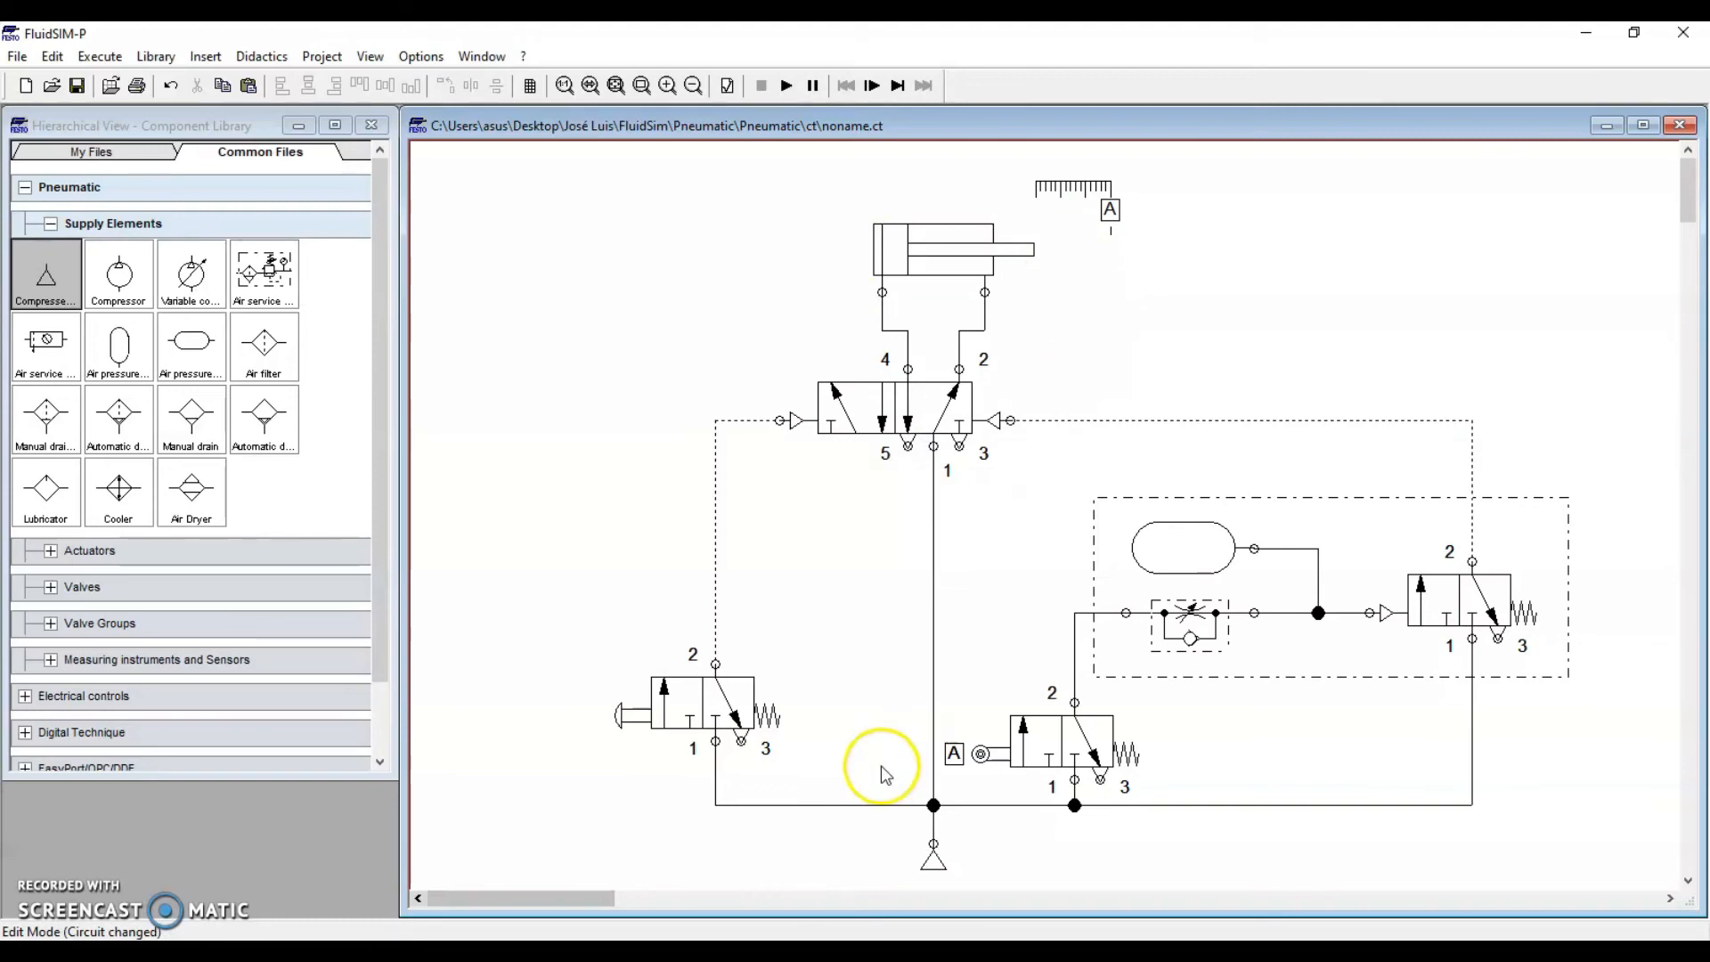
Step: Examine the rest positions of the push-button valve, roller valve A and the timer's 3/n way valve
left_click(725, 706)
left_click(1104, 745)
left_click(1480, 599)
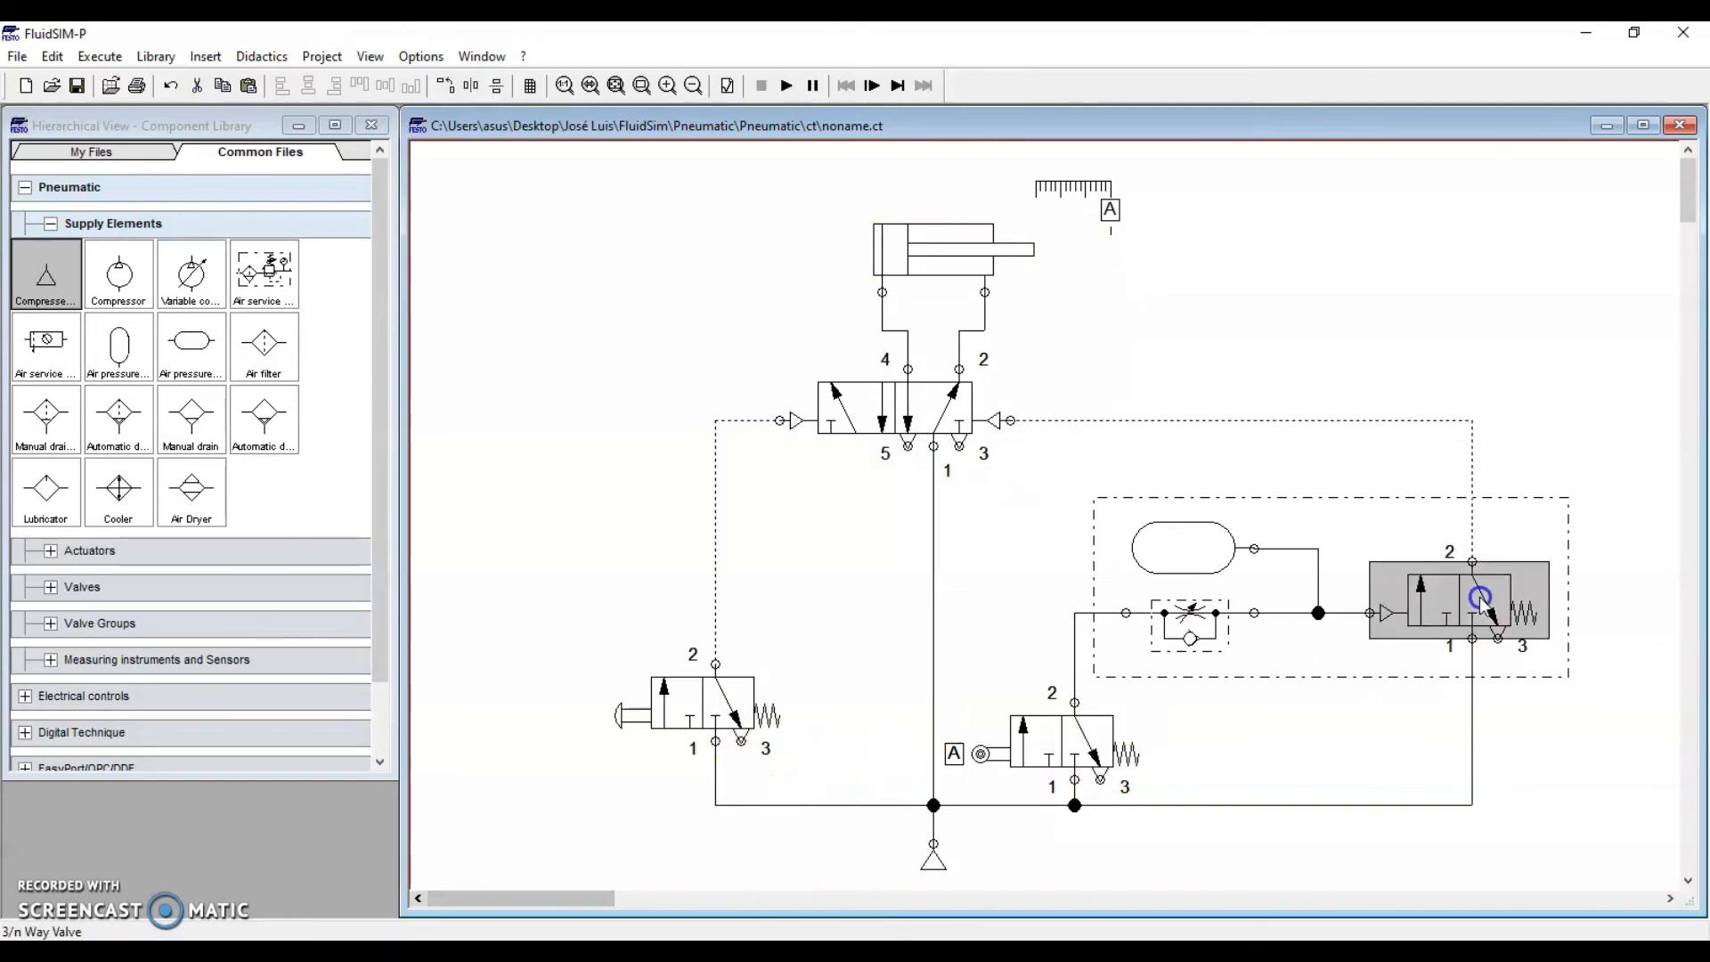
left_click(712, 686)
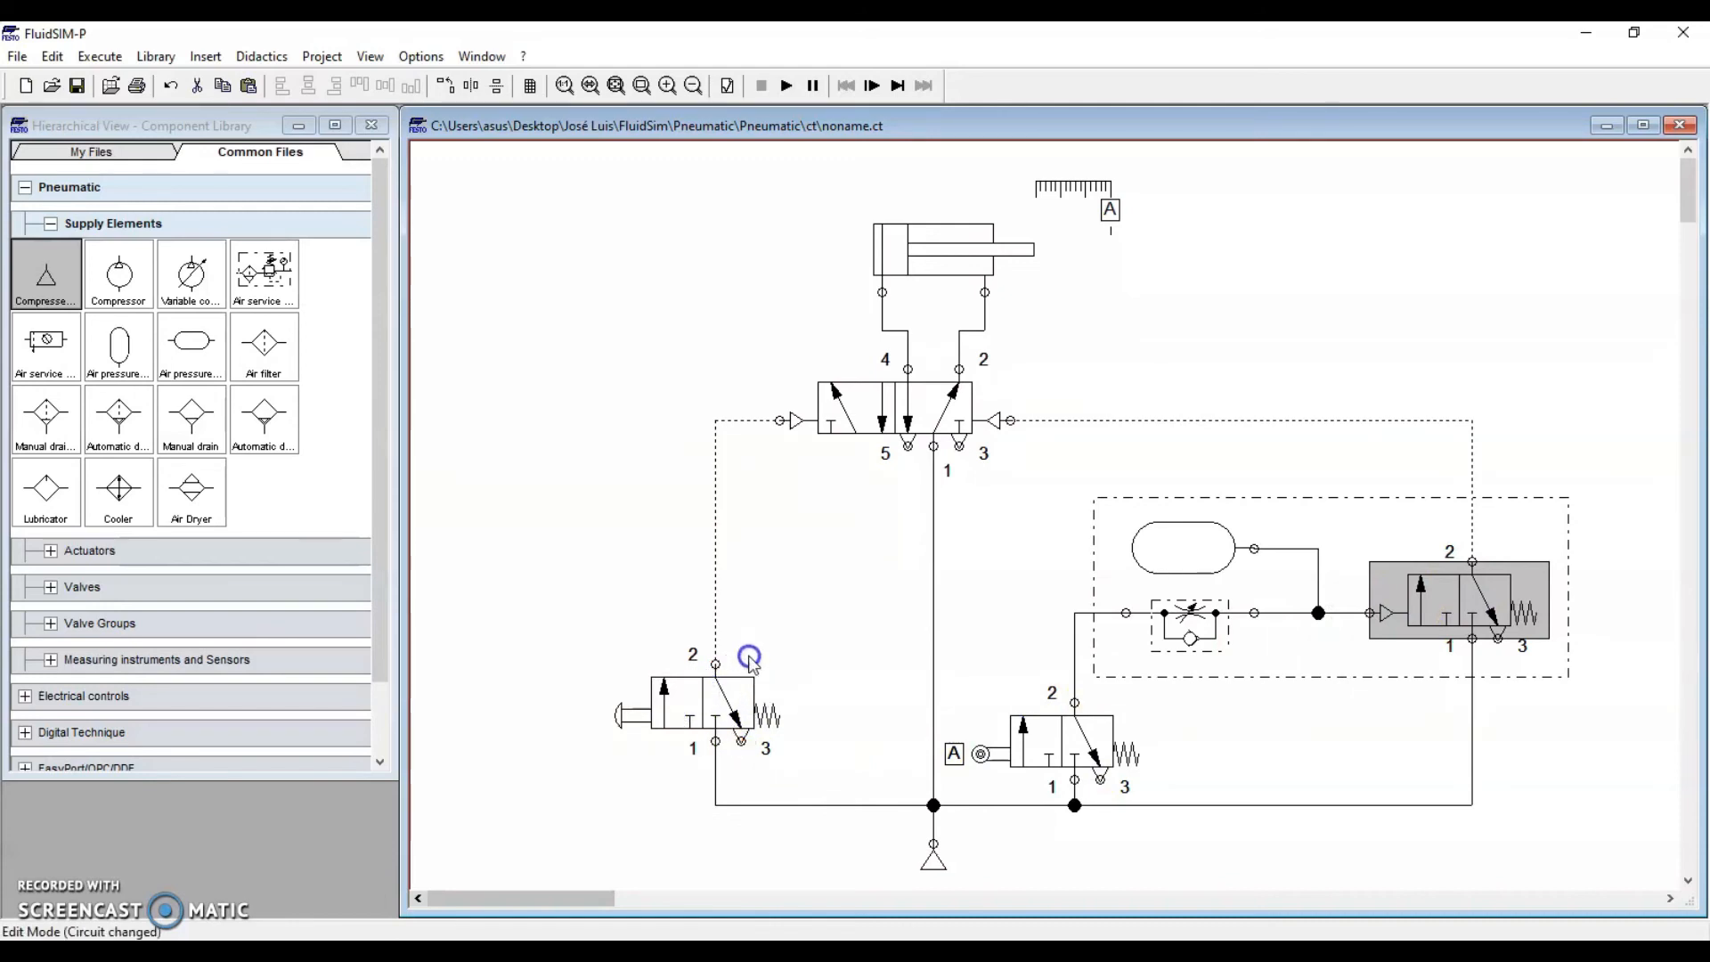
left_click(770, 717)
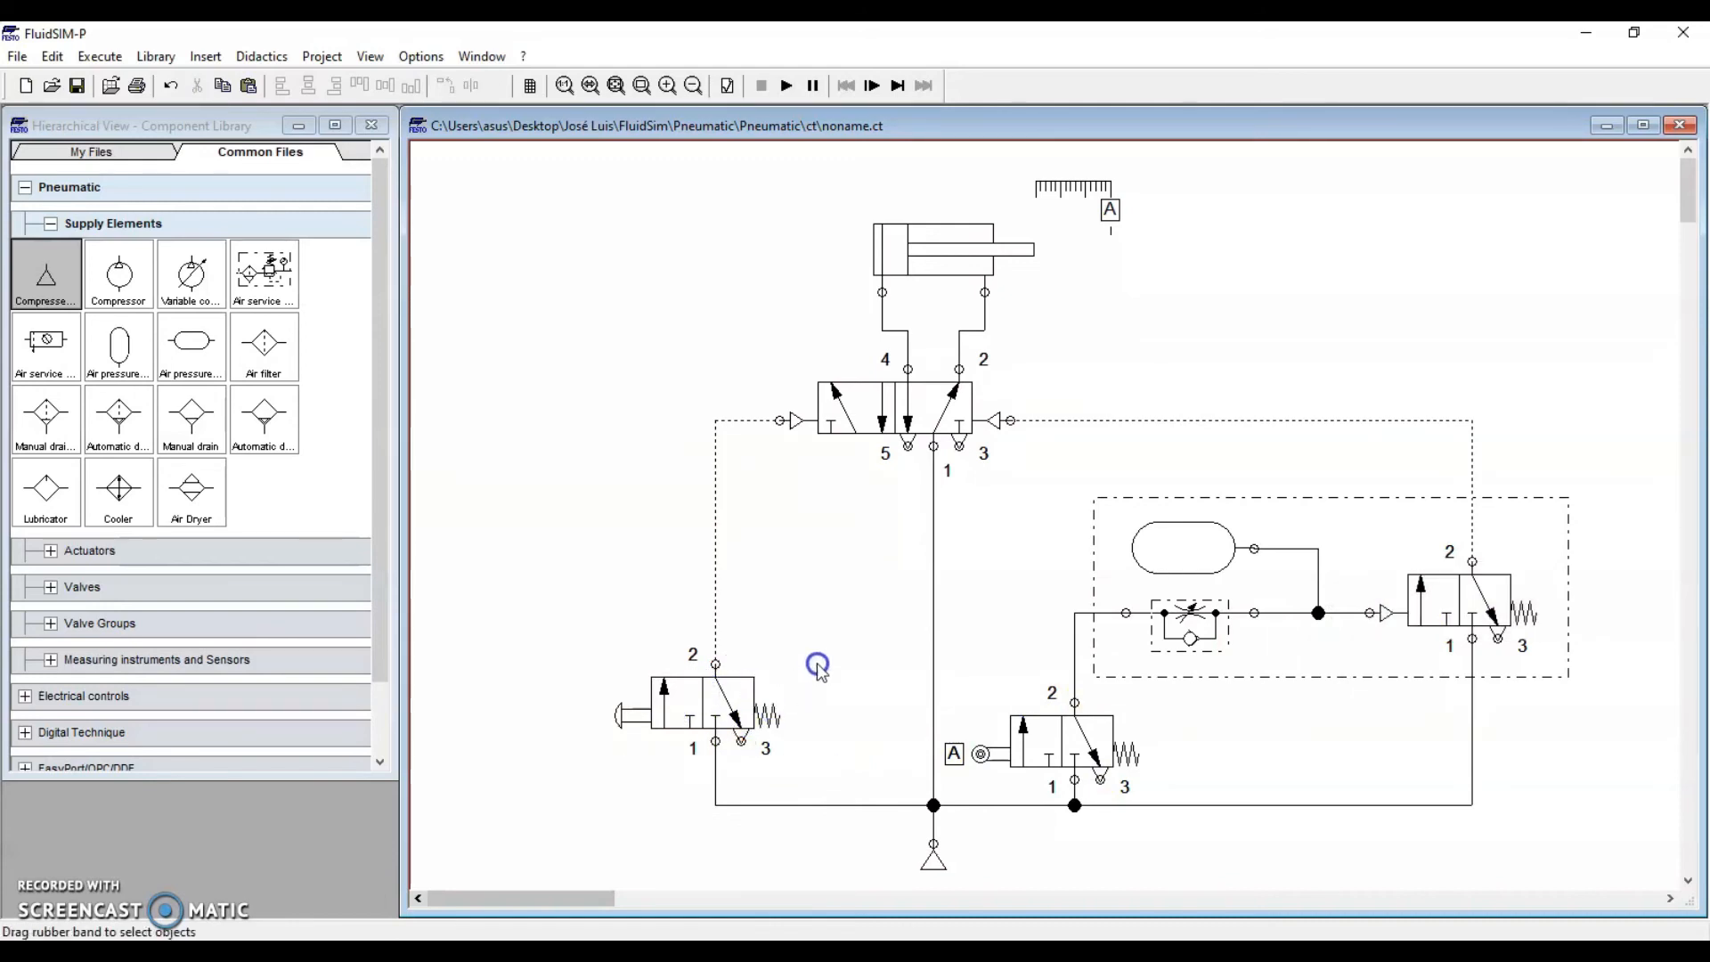
left_click(1050, 741)
left_click(1465, 601)
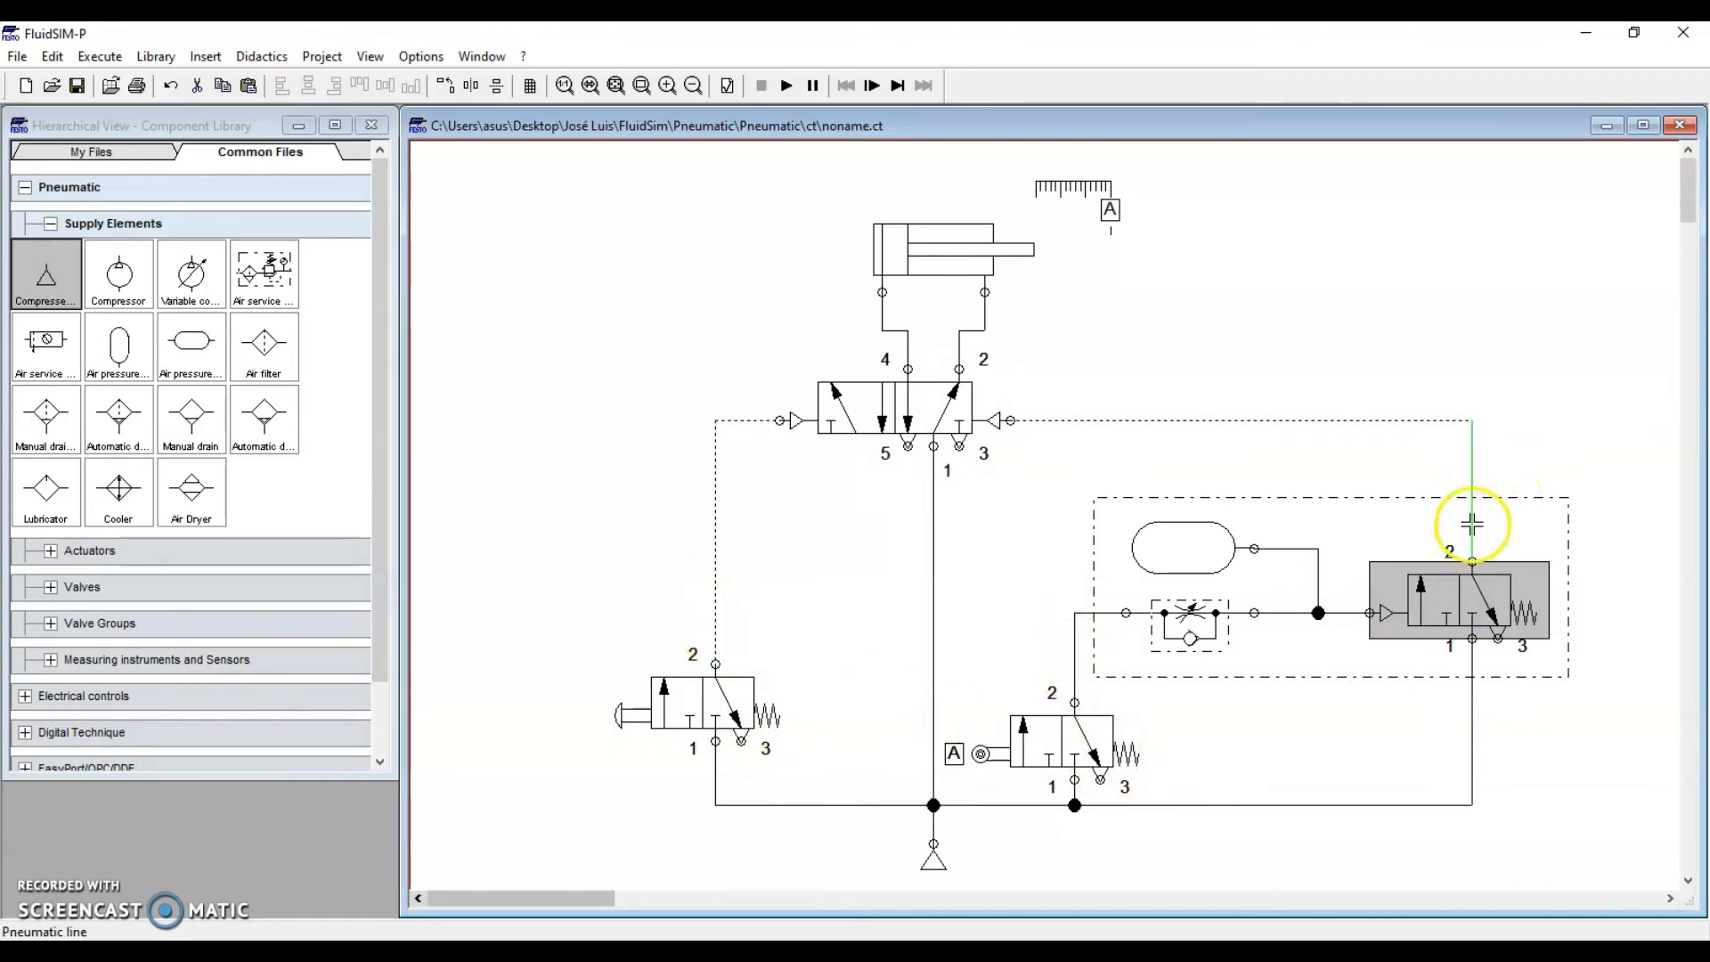
left_click(642, 534)
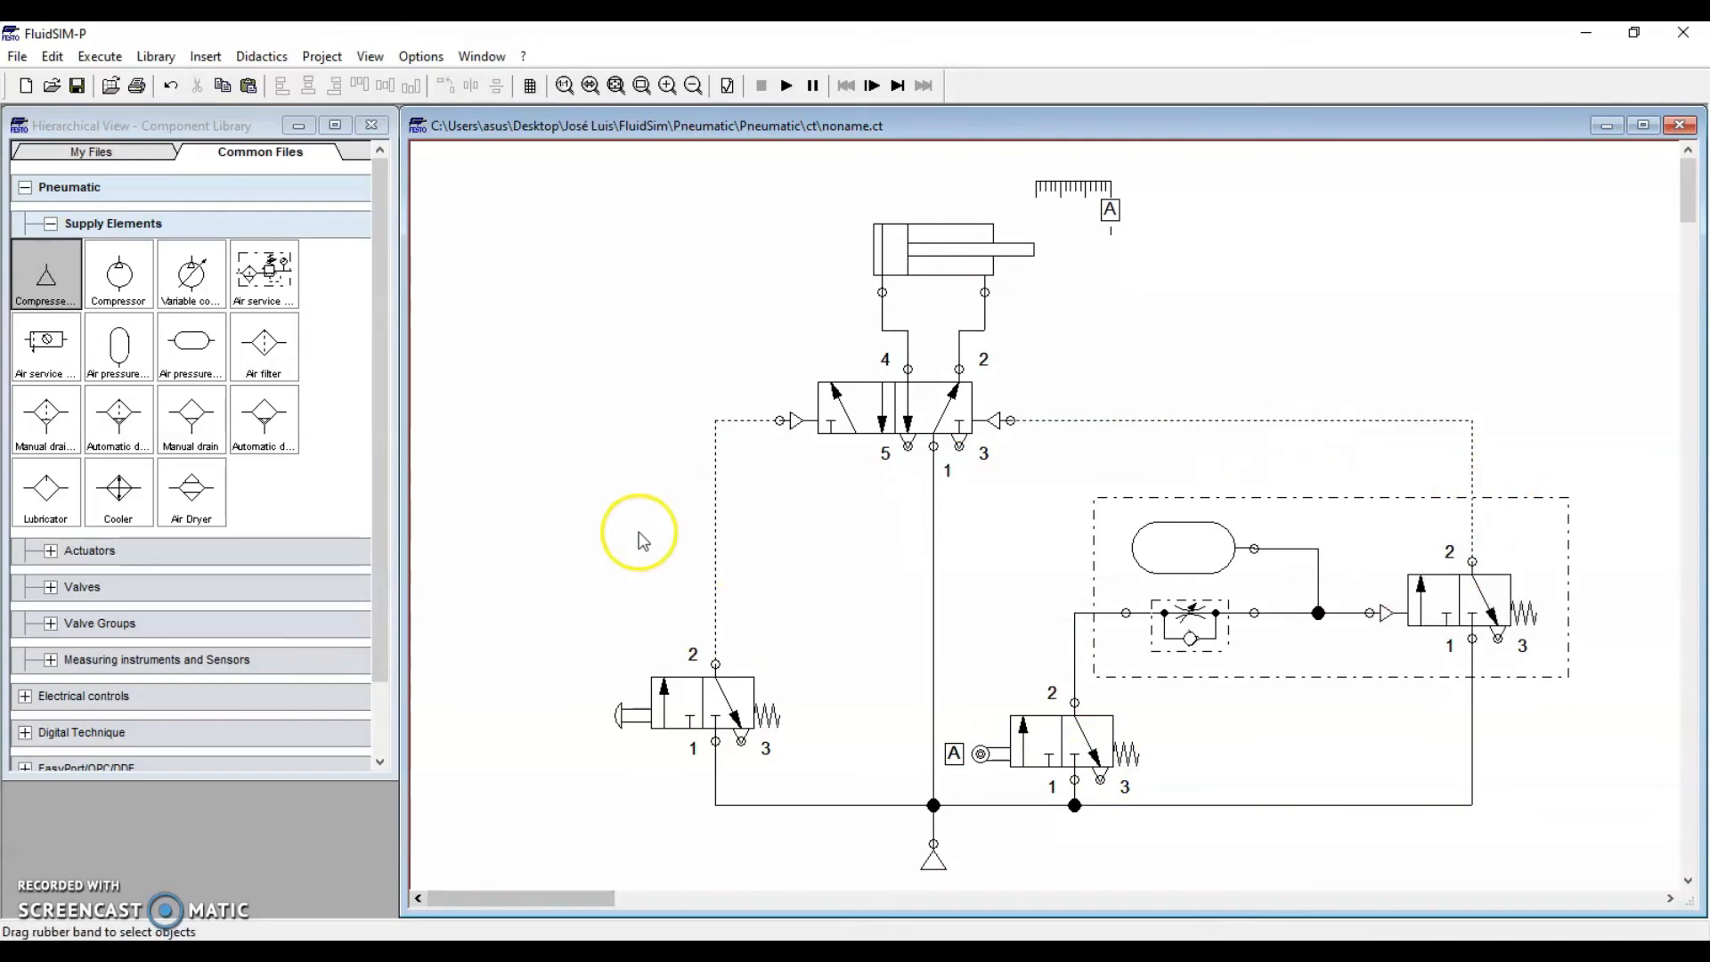
Step: Trace the push-button valve's signal from port 1 through port 2 to the 5/n way valve's pilot and the cylinder's extension
left_click(890, 242)
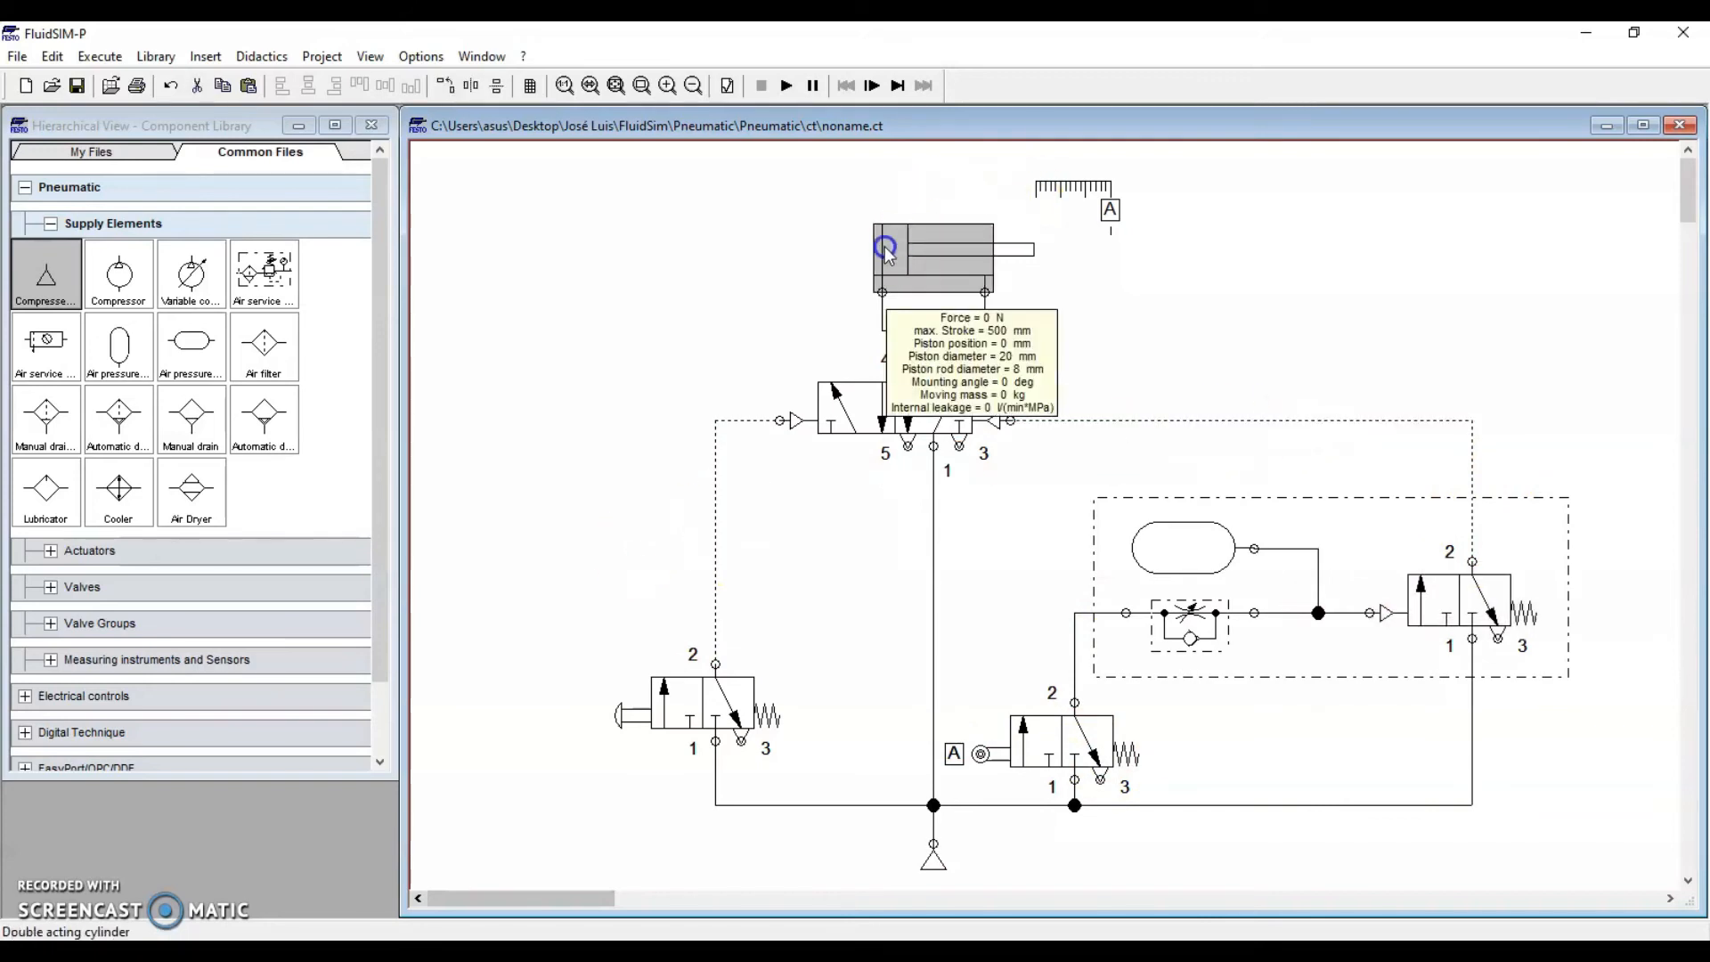
left_click(625, 725)
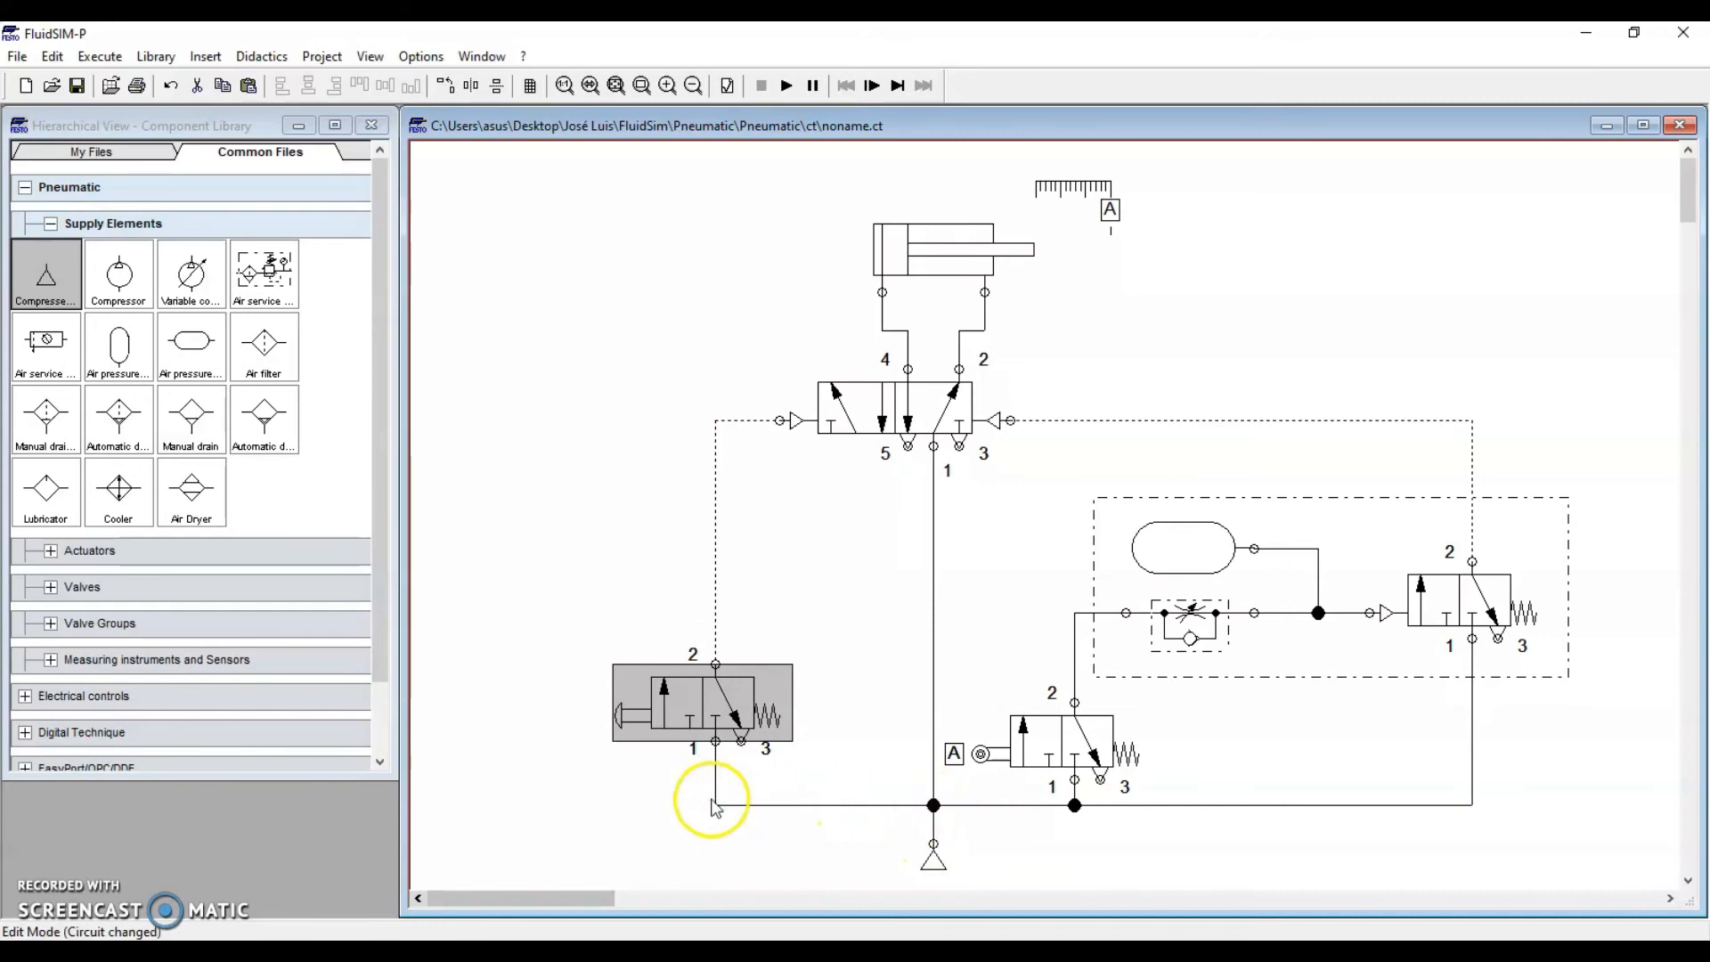
left_click(715, 742)
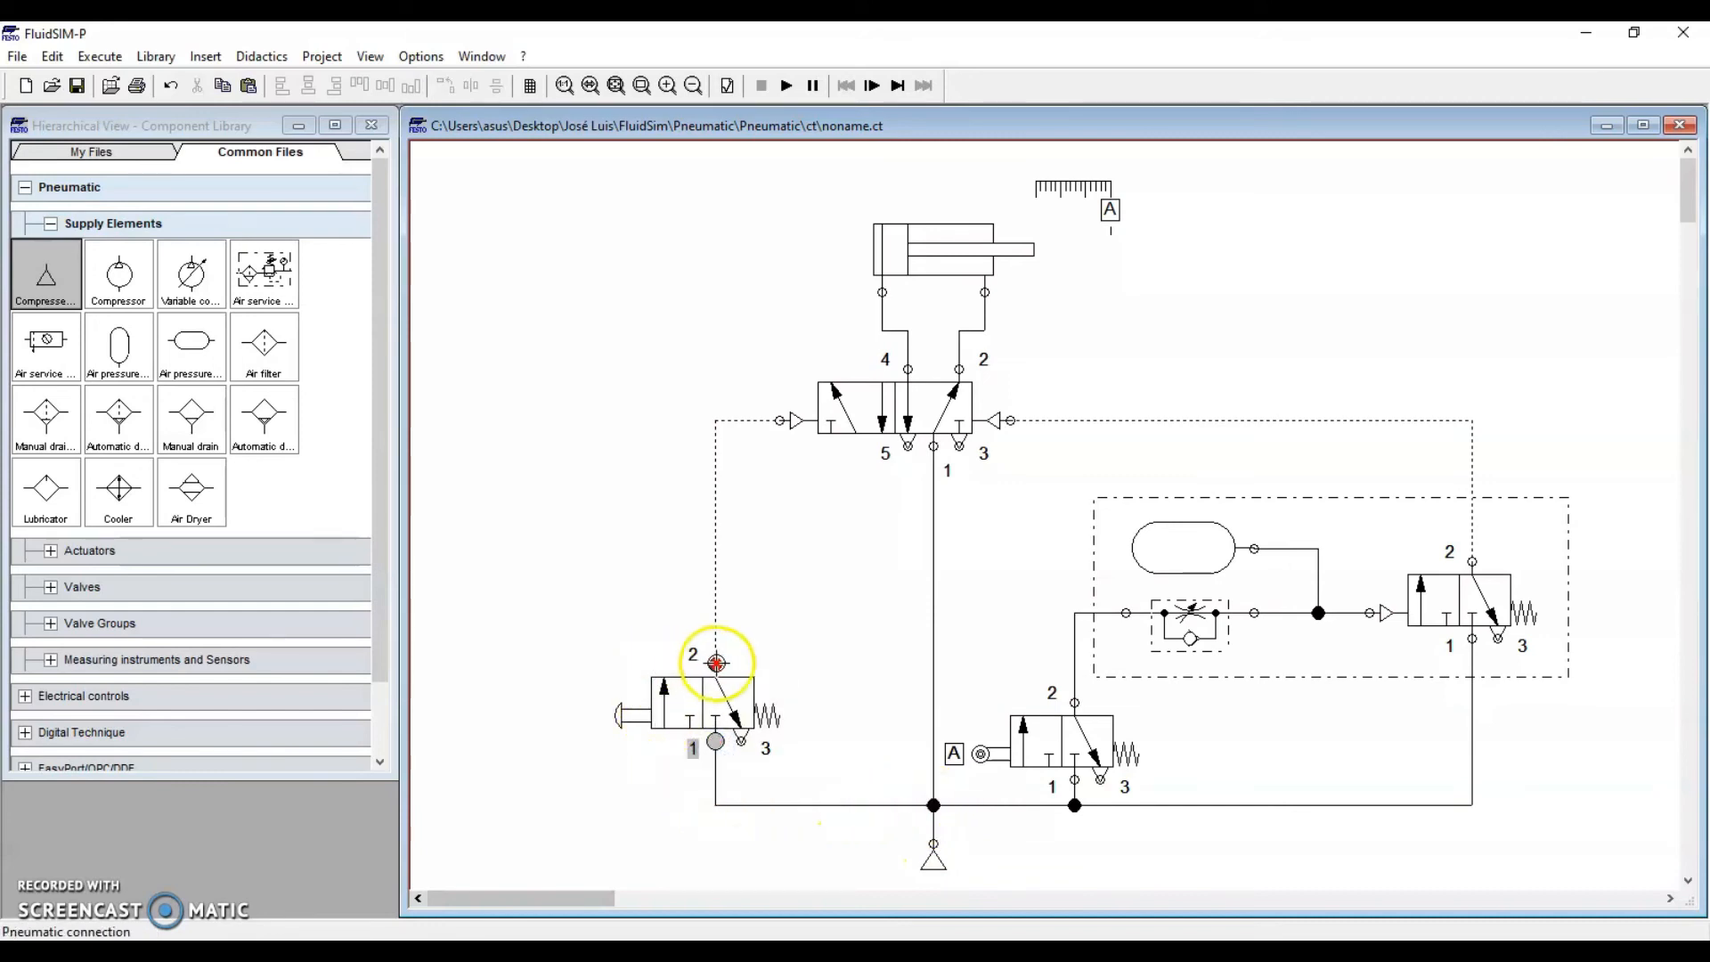
left_click_drag(715, 664, 706, 488)
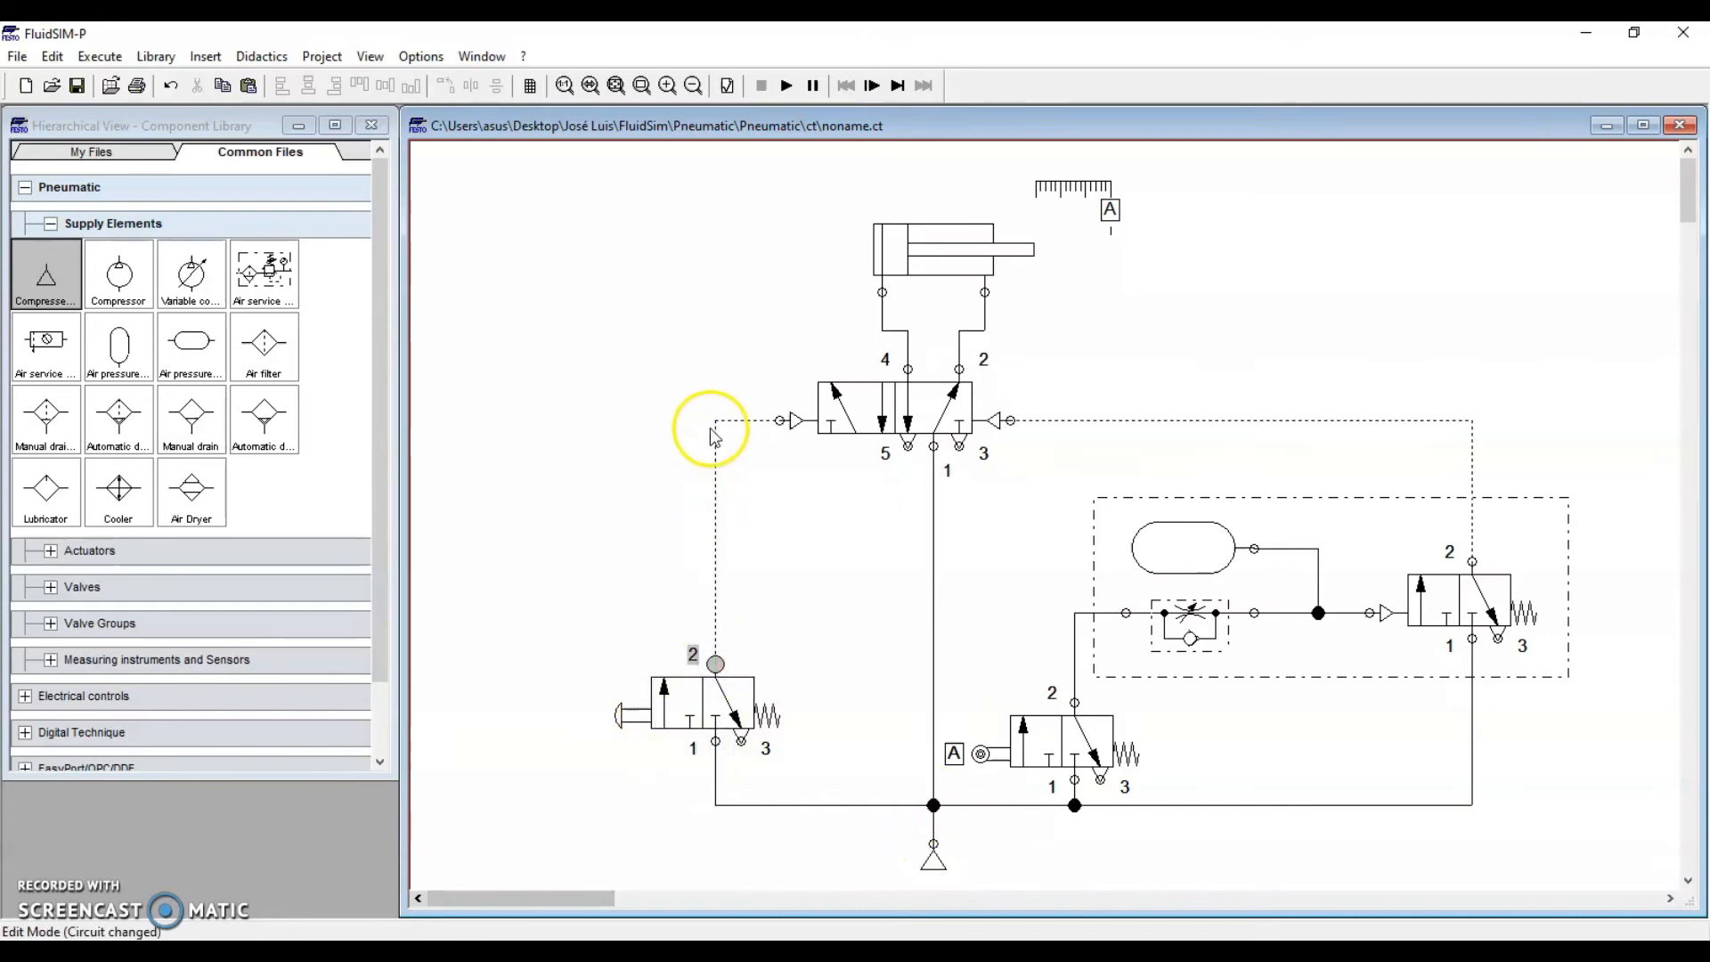
left_click_drag(752, 421, 780, 420)
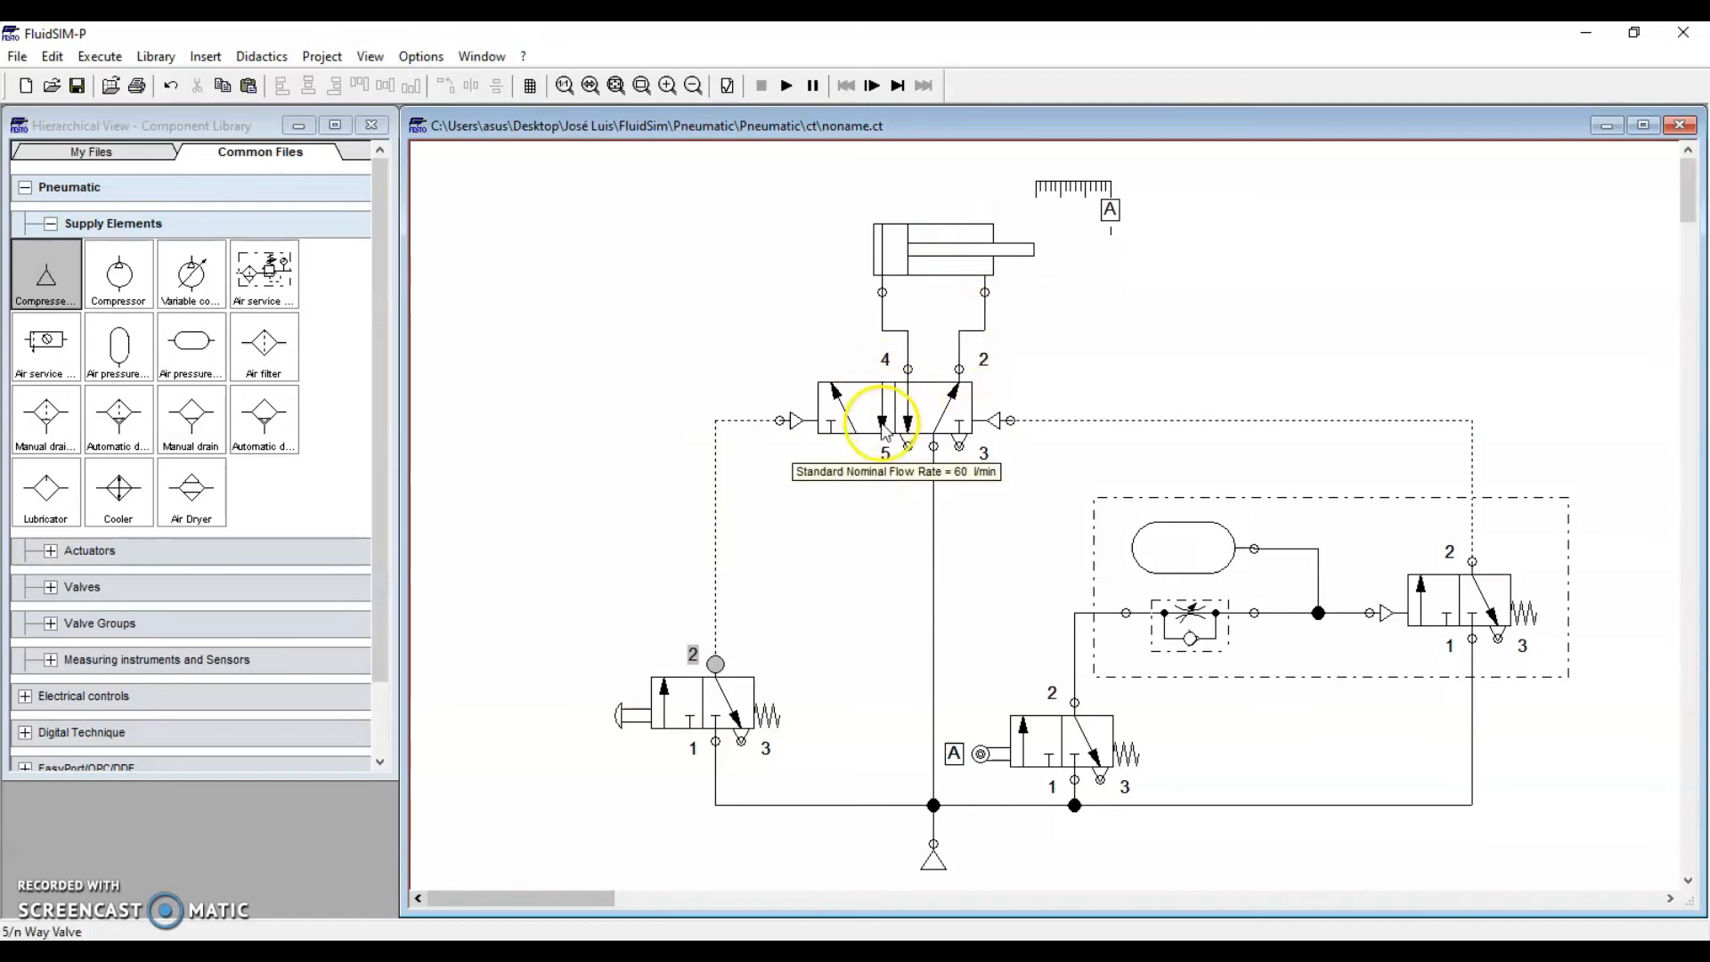
left_click(898, 259)
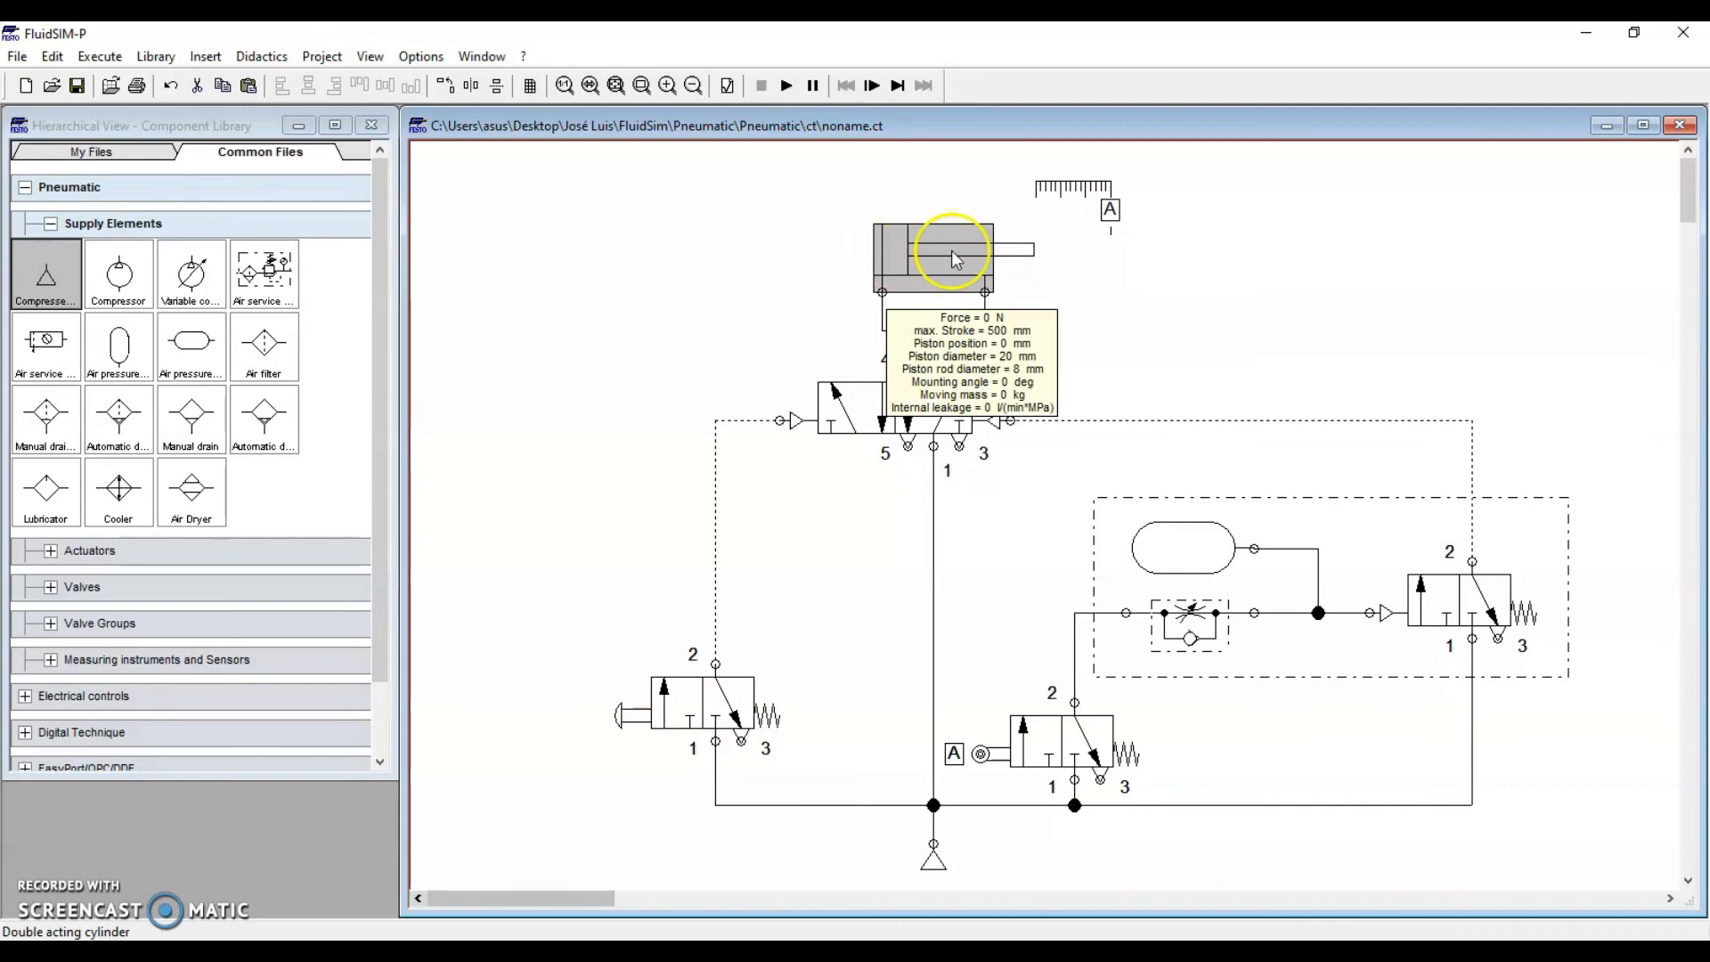
left_click(1078, 330)
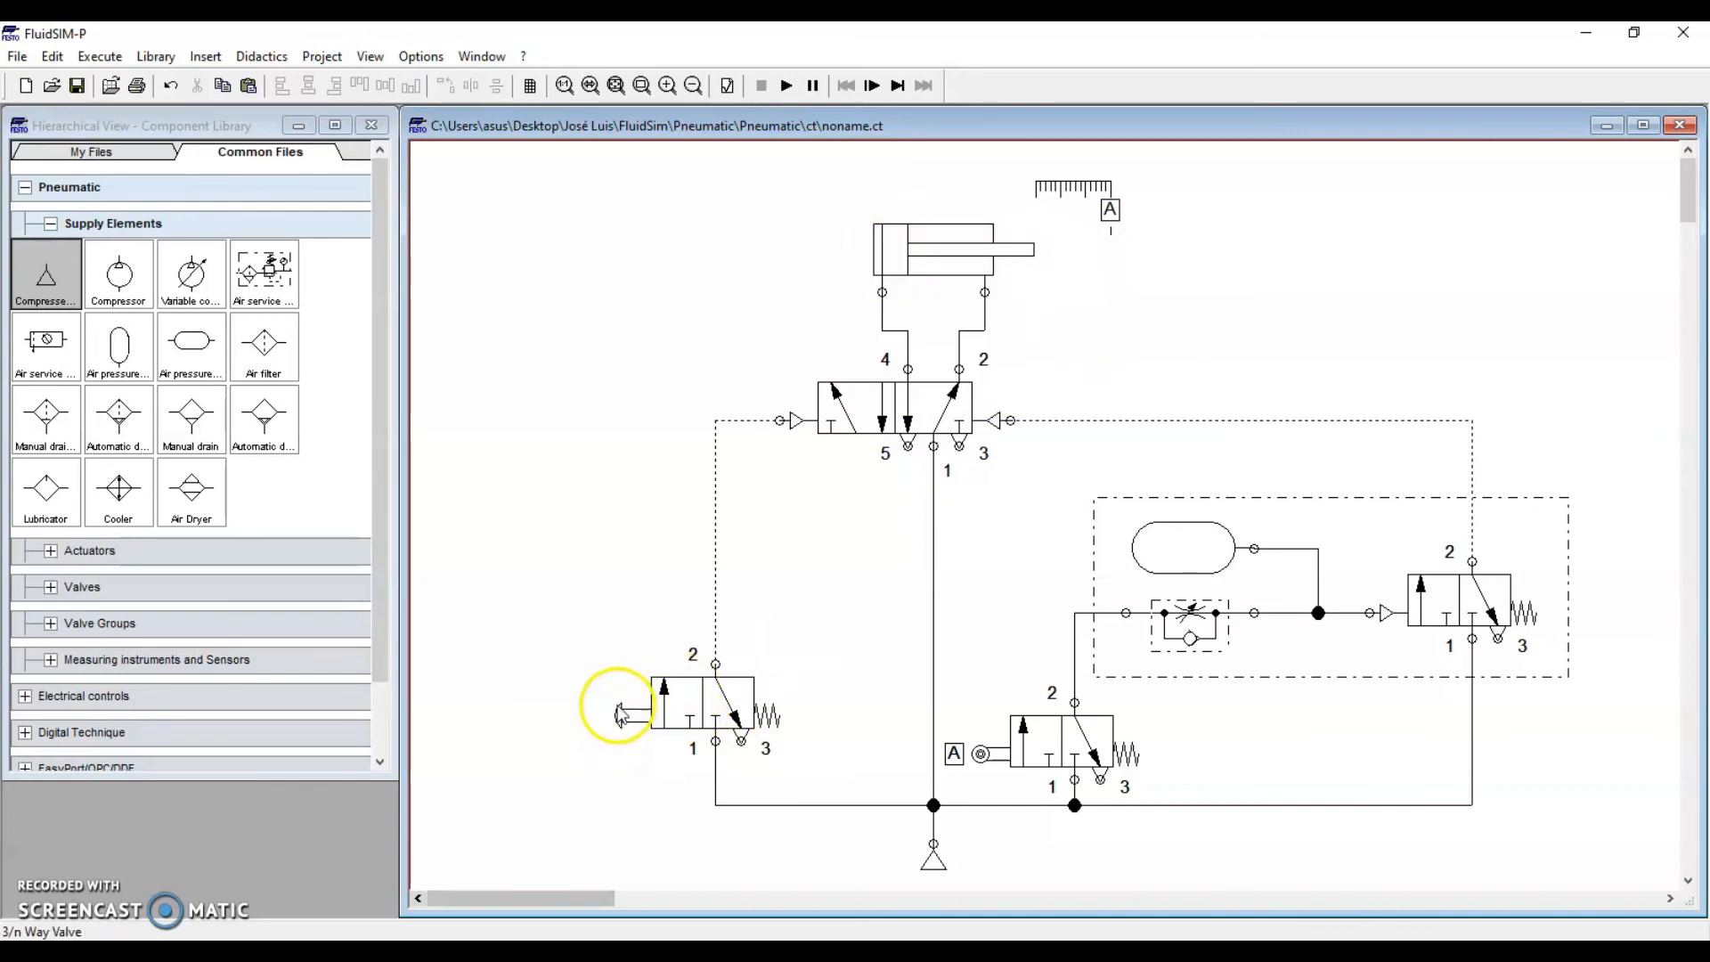
left_click_drag(783, 397, 1030, 489)
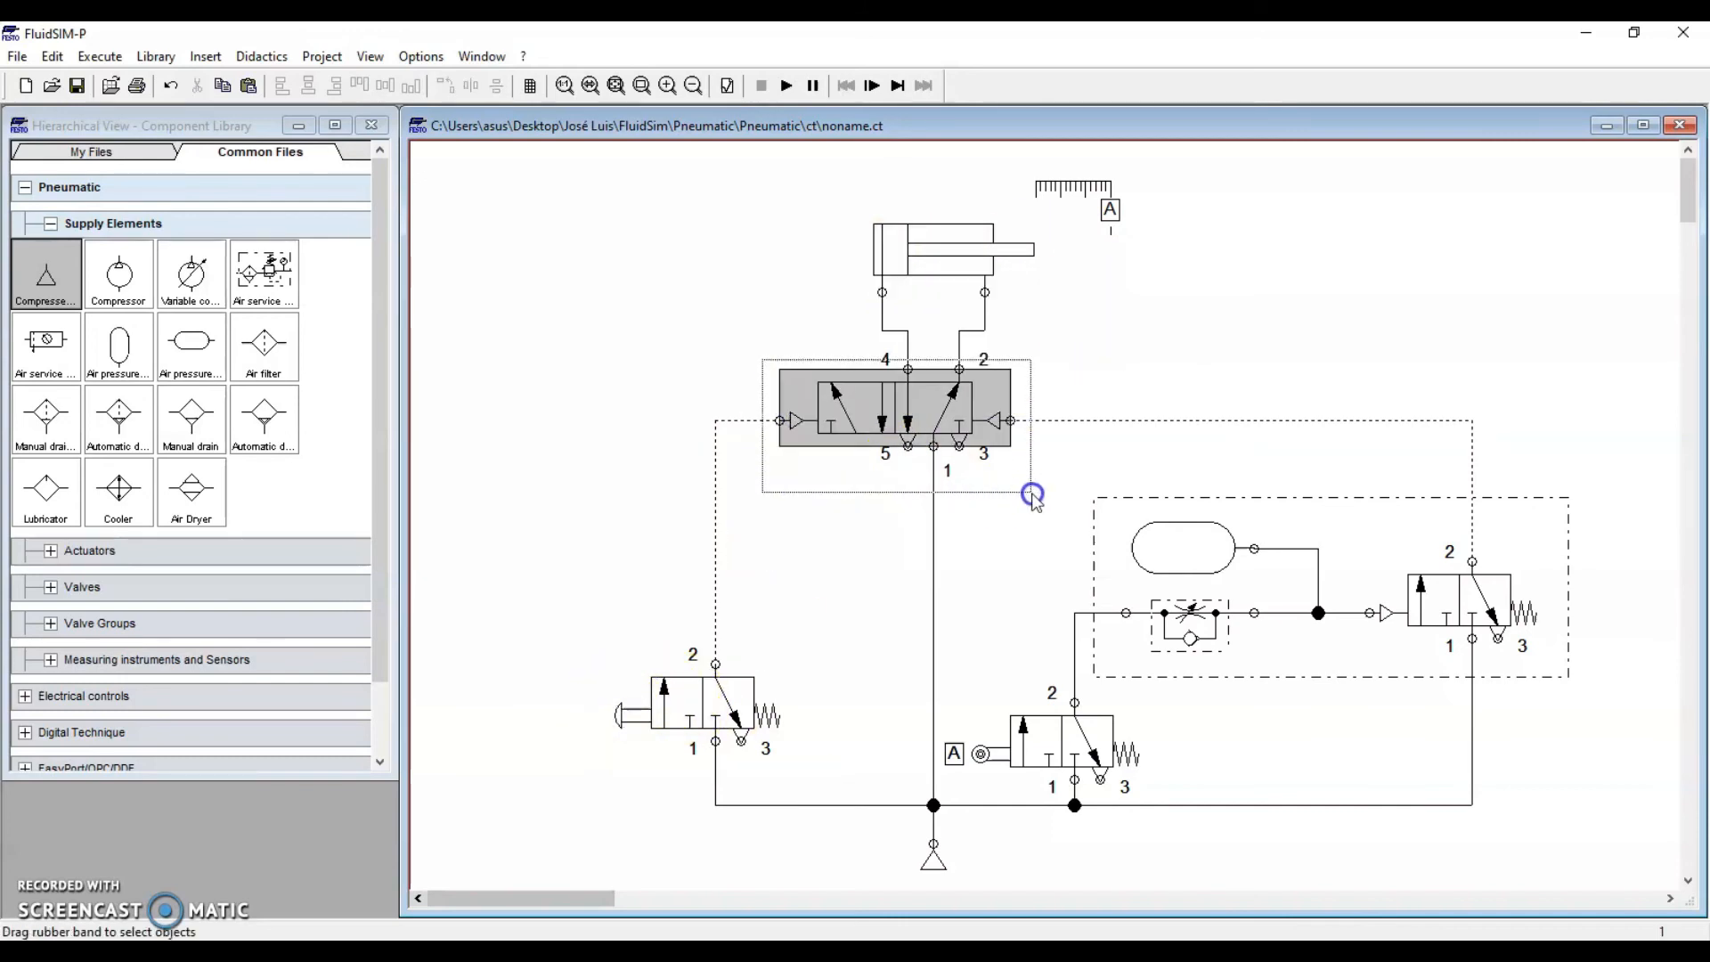
left_click_drag(821, 516, 748, 428)
left_click(1049, 420)
left_click(1045, 489)
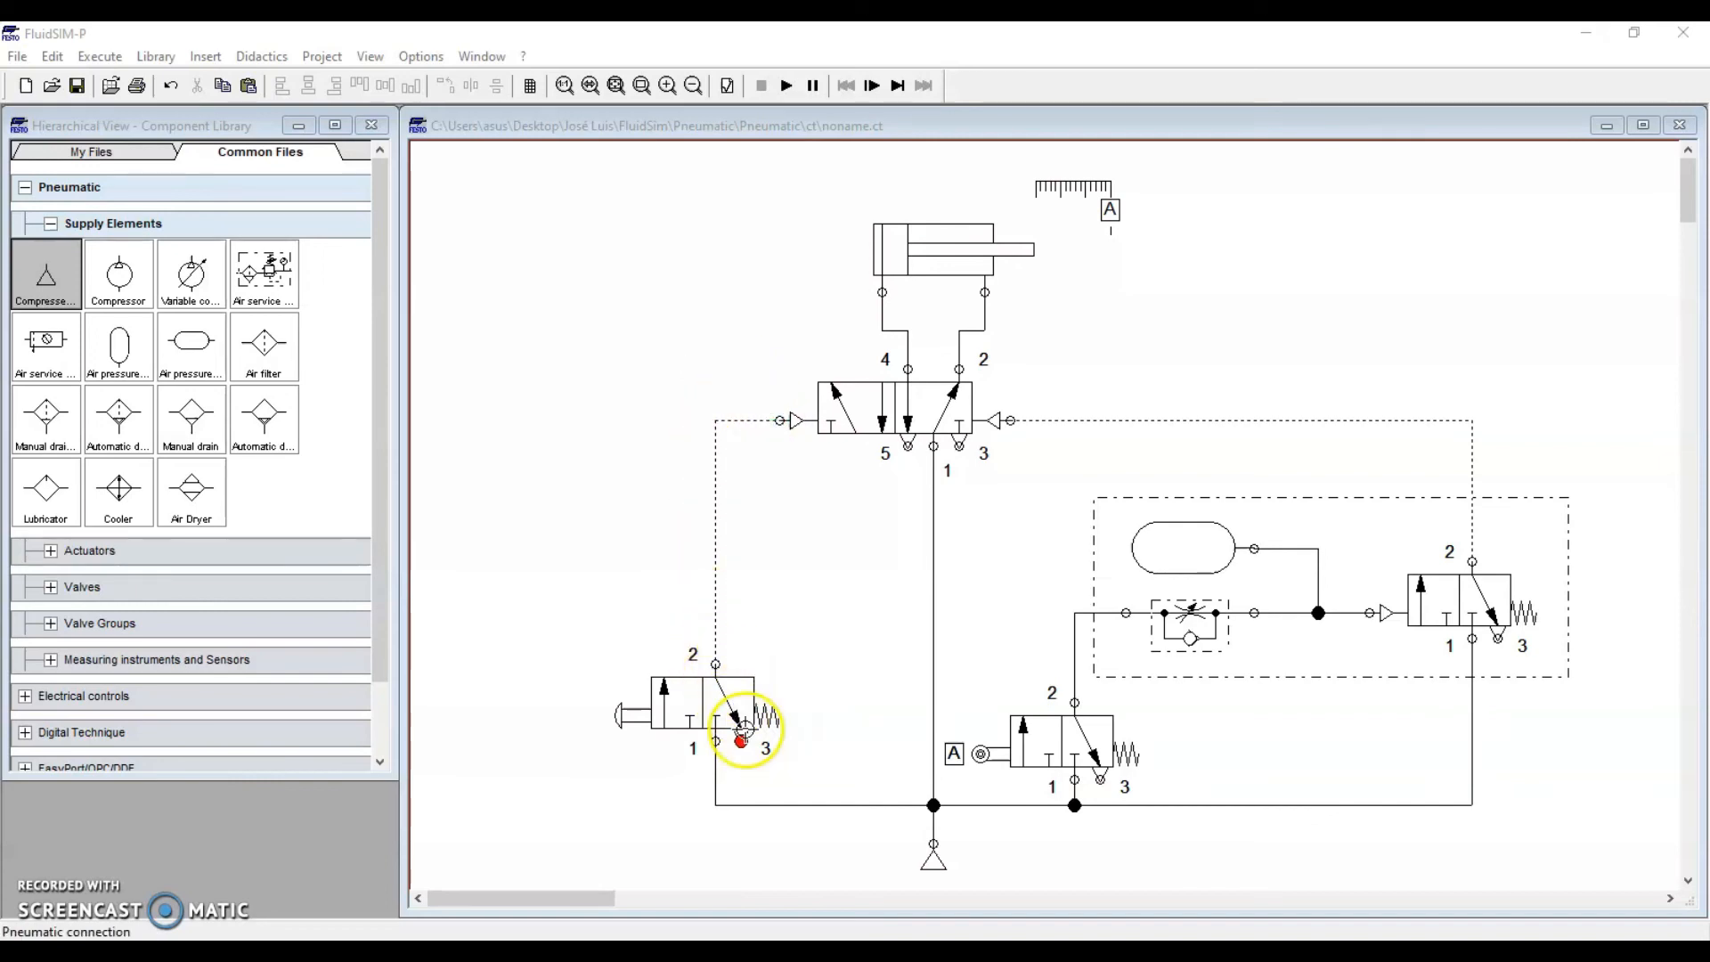
Step: Trace the return sequence from the cylinder's end position A through roller valve A and the timer back to the 5/n way valve
left_click(864, 609)
left_click(968, 249)
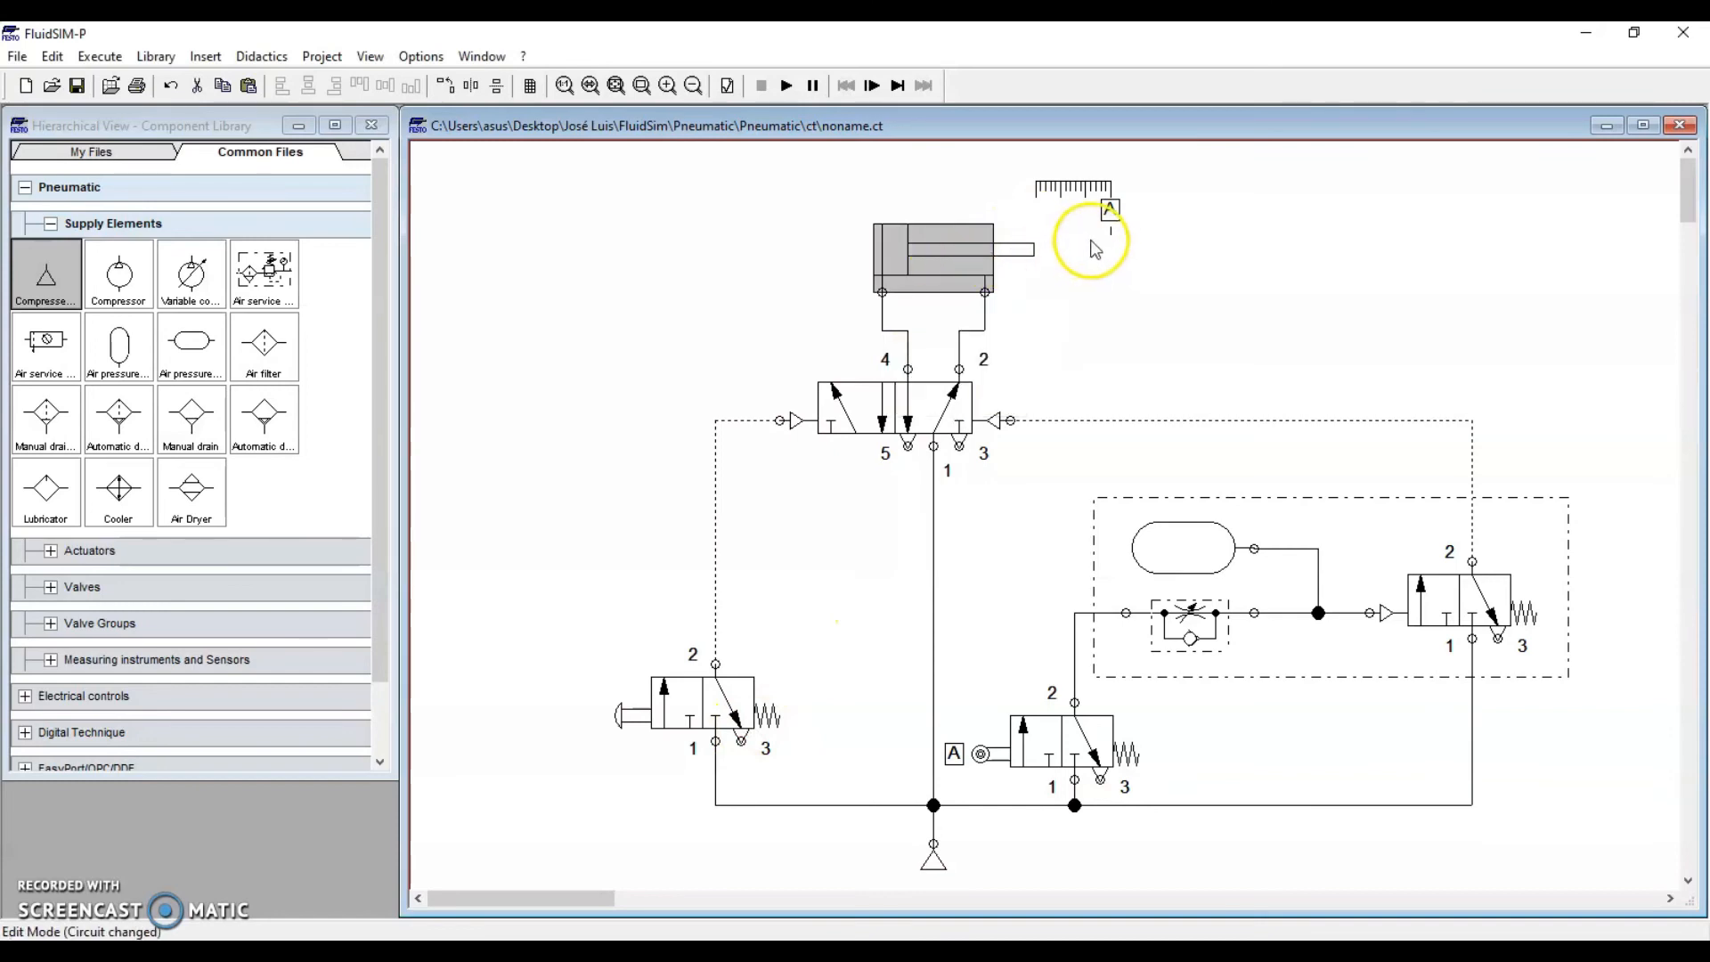
left_click(1108, 260)
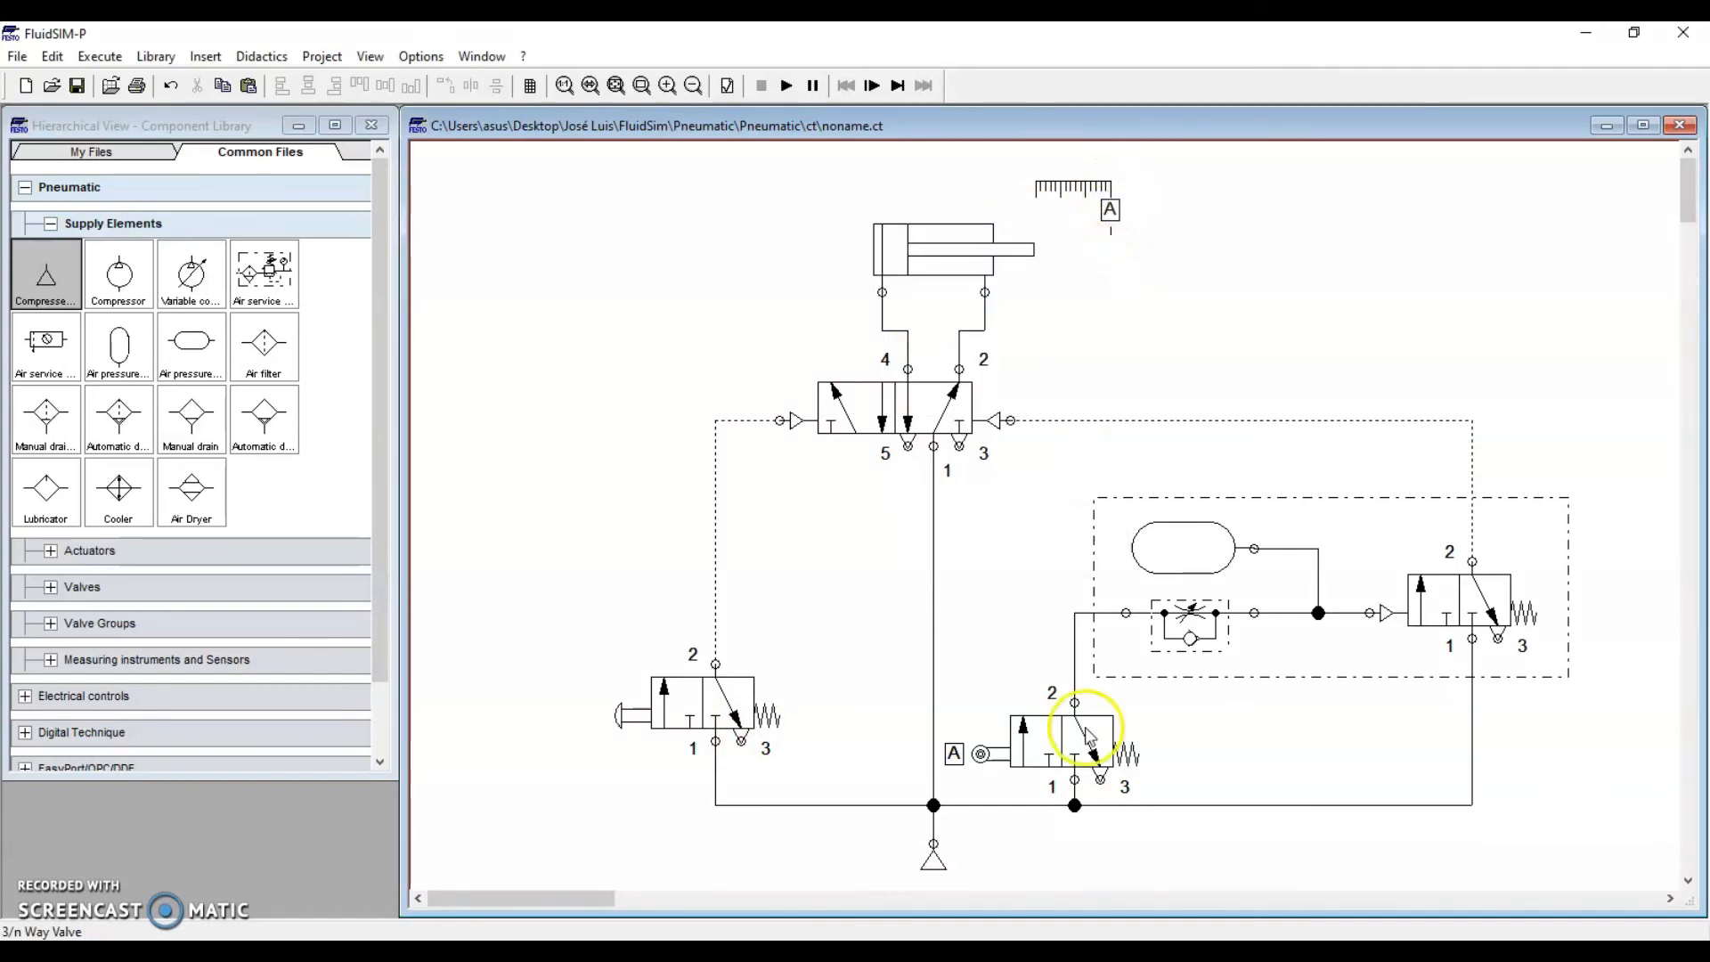
mouse_move(1015, 771)
left_mouse_down()
mouse_move(1033, 730)
mouse_move(1024, 791)
left_mouse_up()
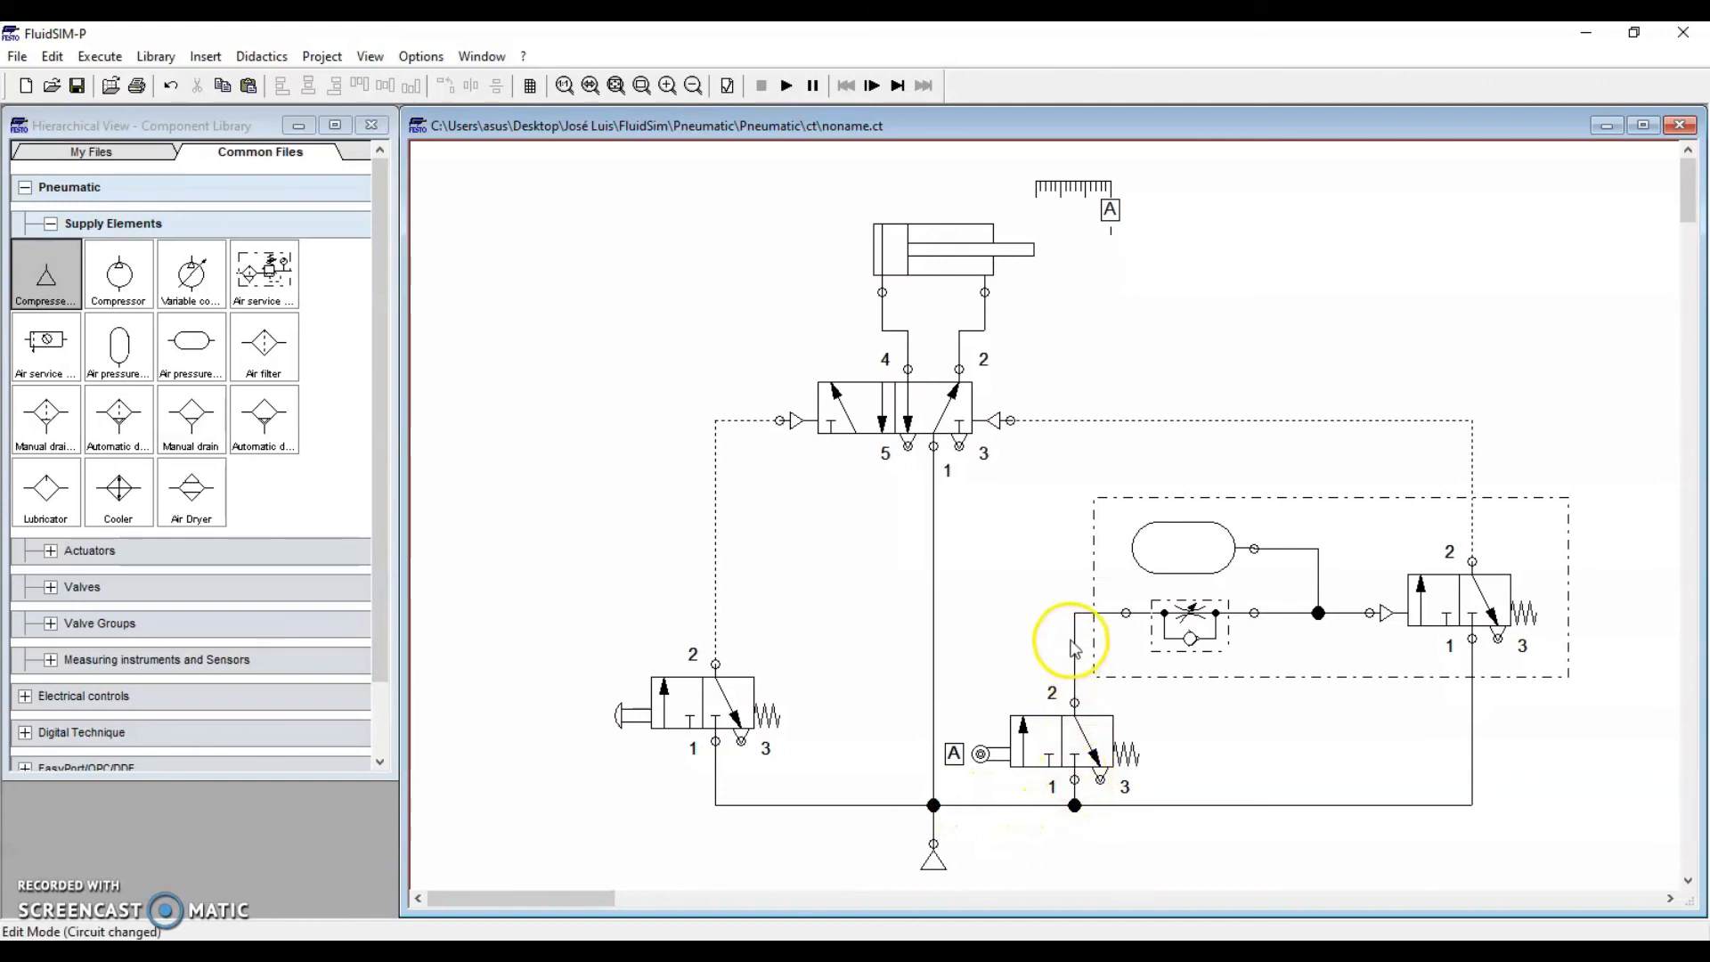
mouse_move(1169, 624)
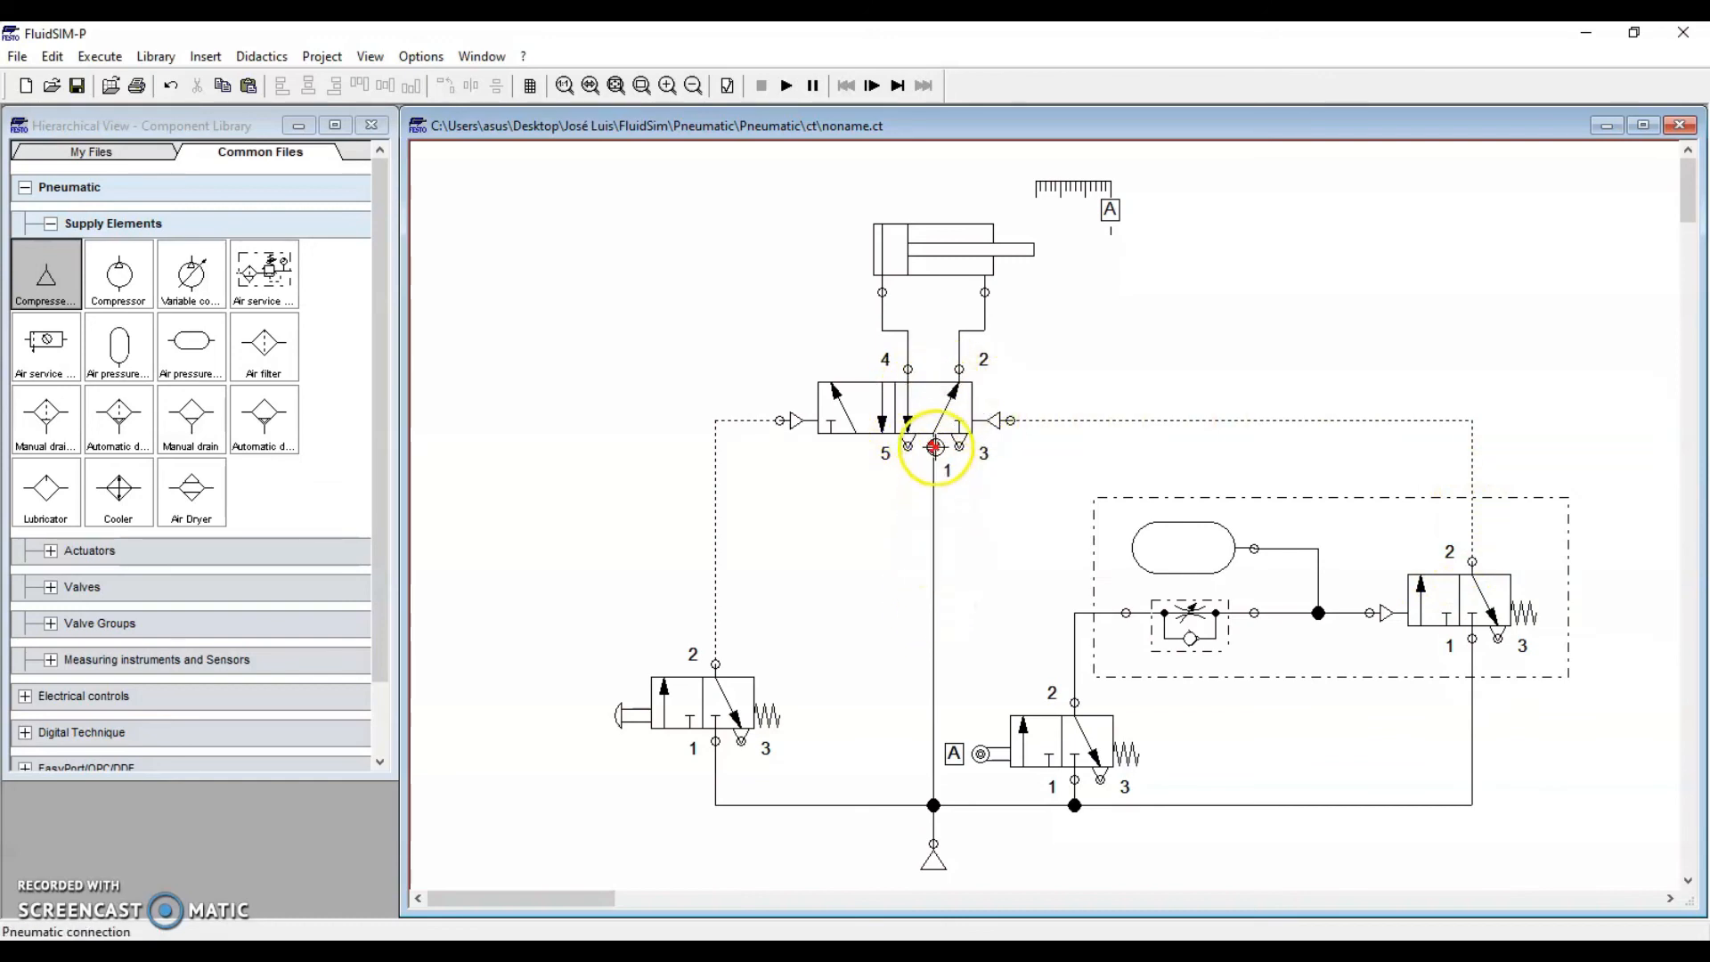
mouse_move(958, 371)
left_mouse_down()
mouse_move(985, 347)
mouse_move(986, 284)
left_mouse_up()
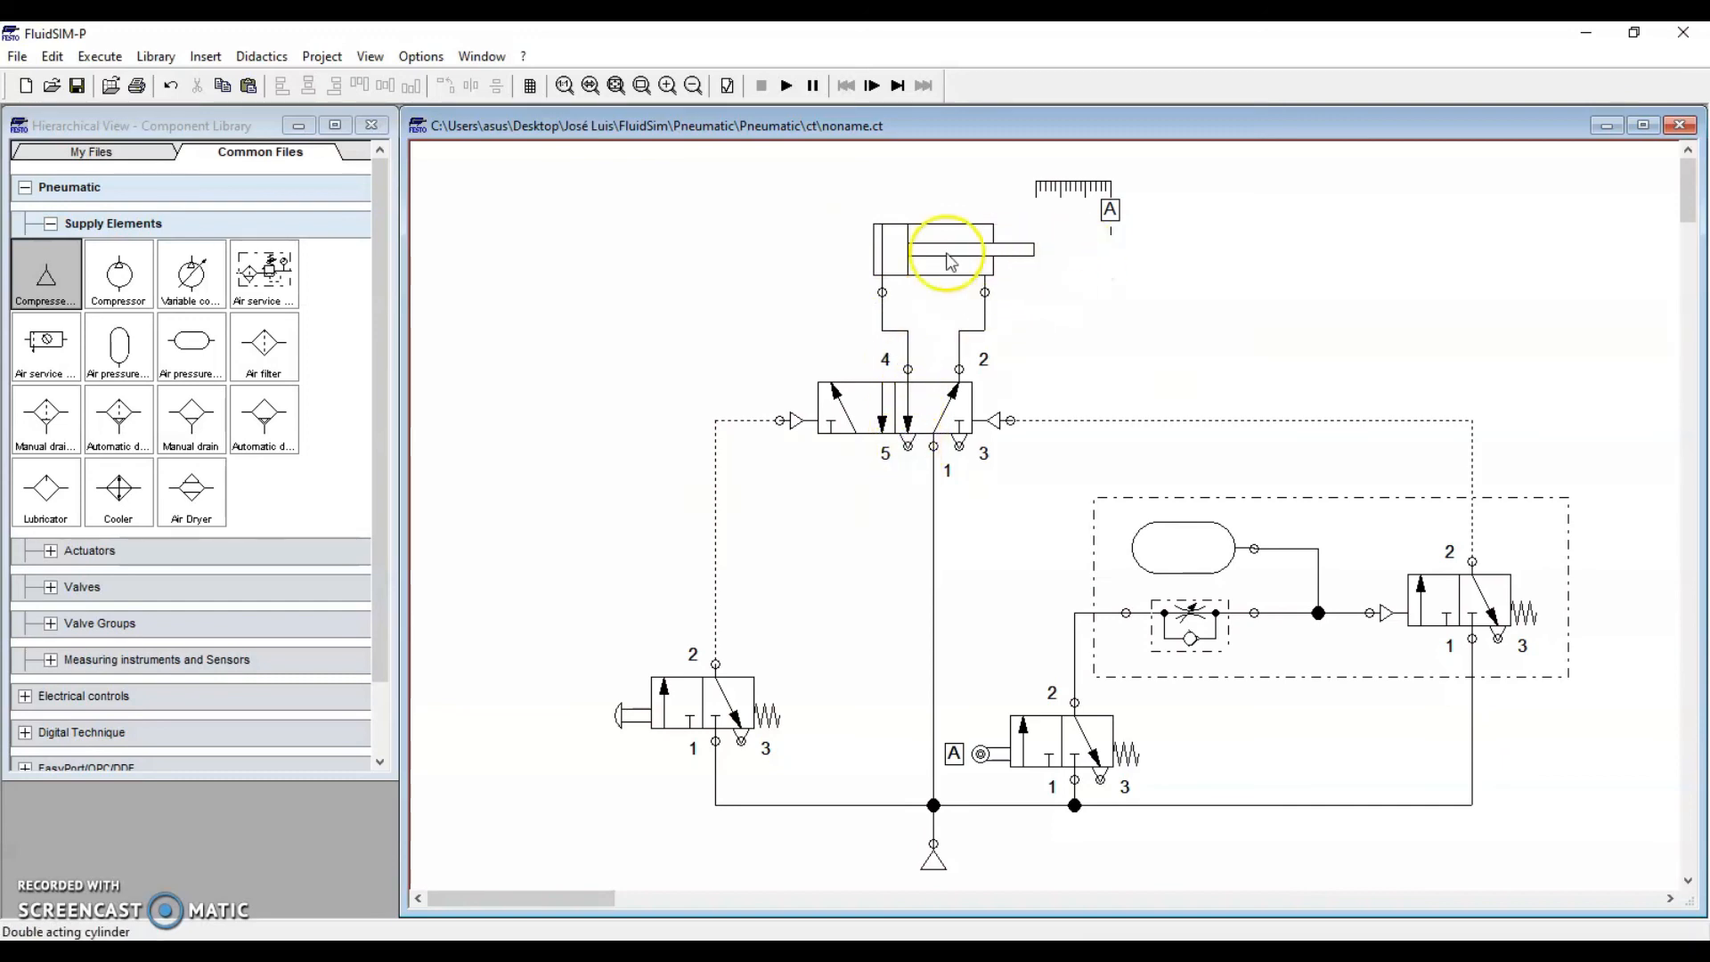
mouse_move(899, 263)
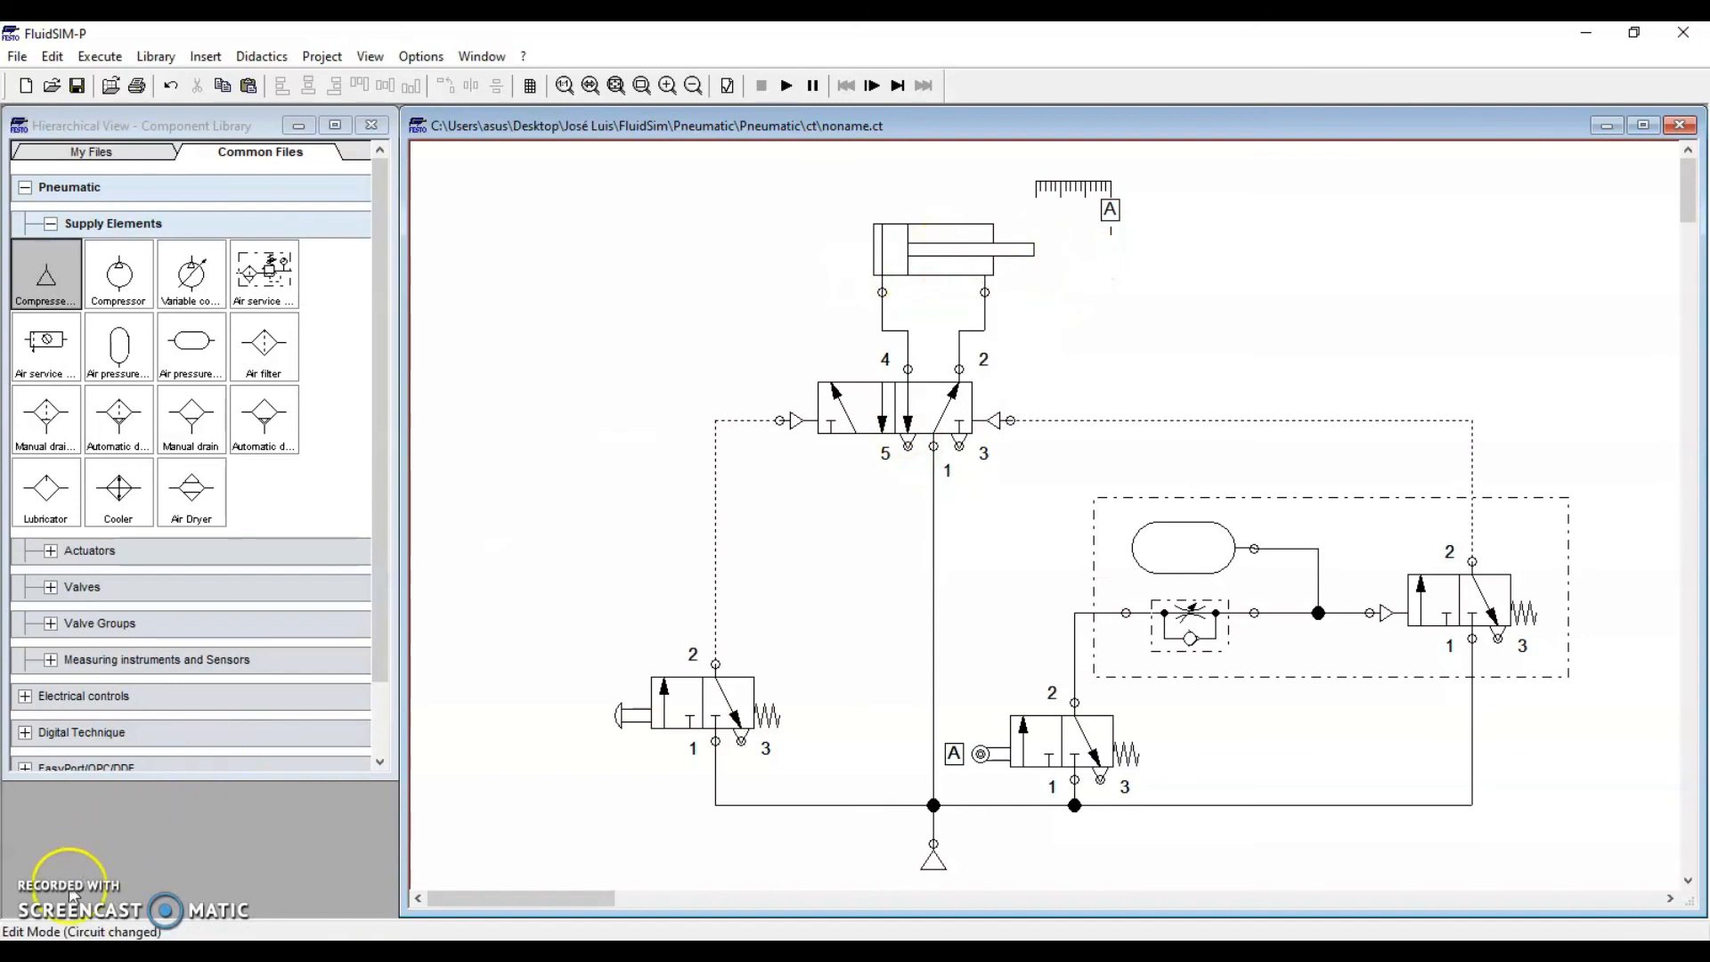
left_click(399, 668)
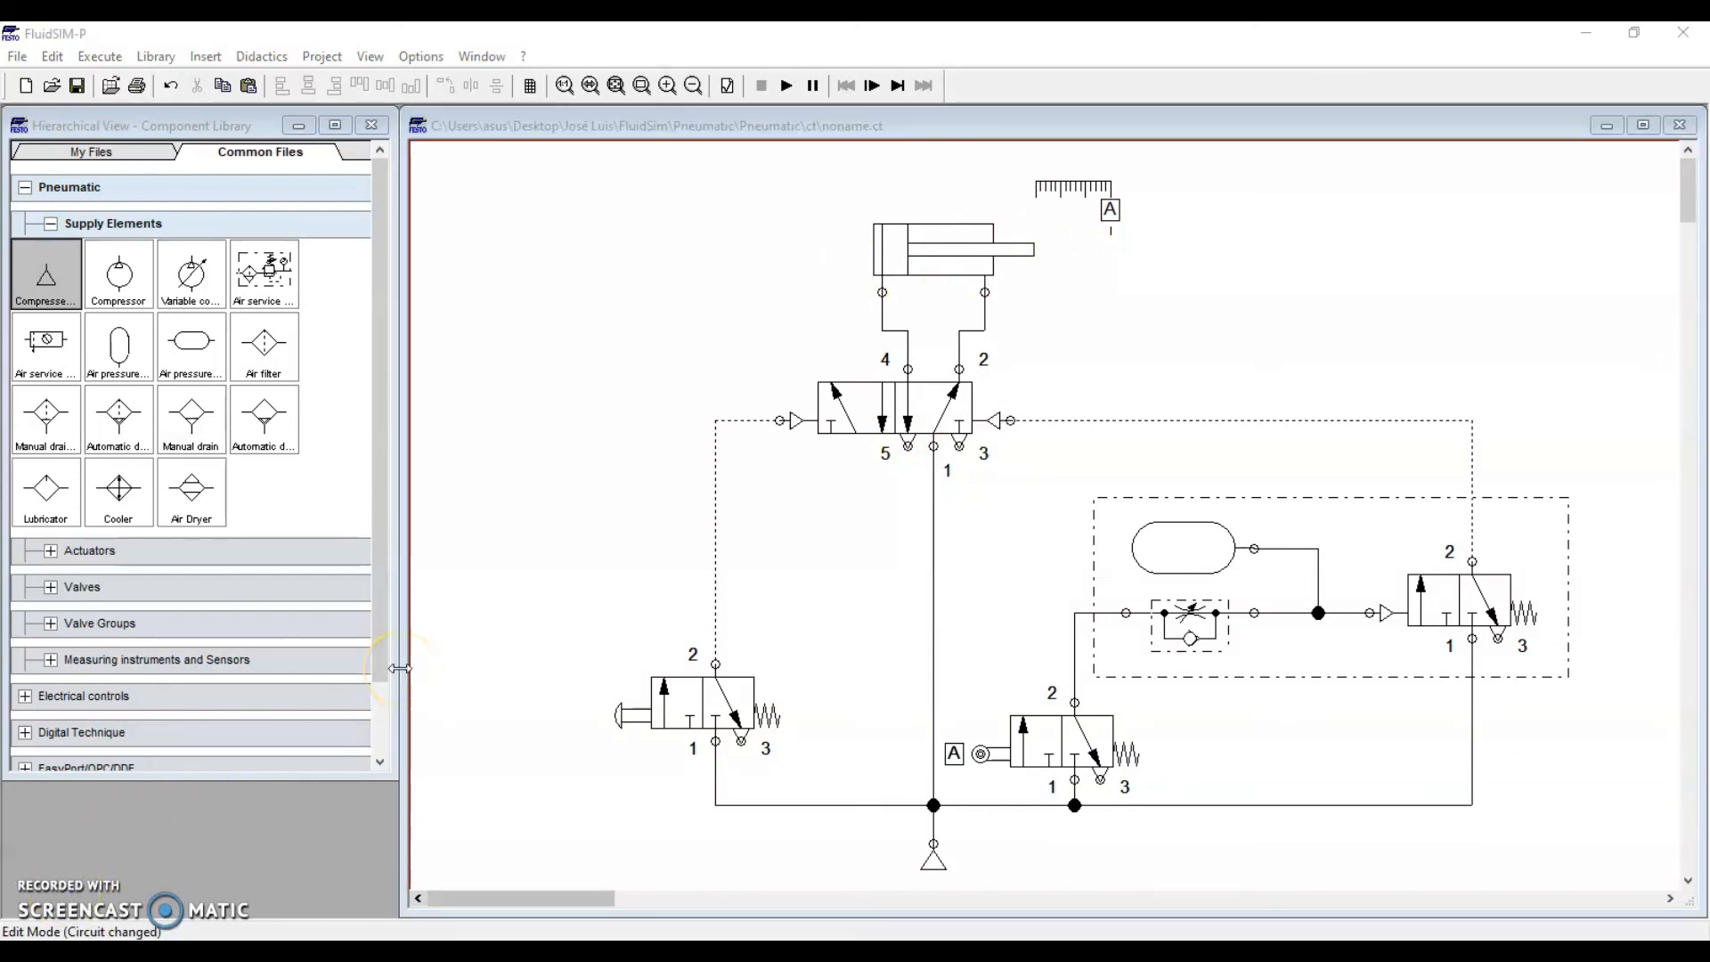
Step: Simulate the circuit, actuate the push-button valve to run the cylinder's cycle, and stop the simulation
left_click(787, 85)
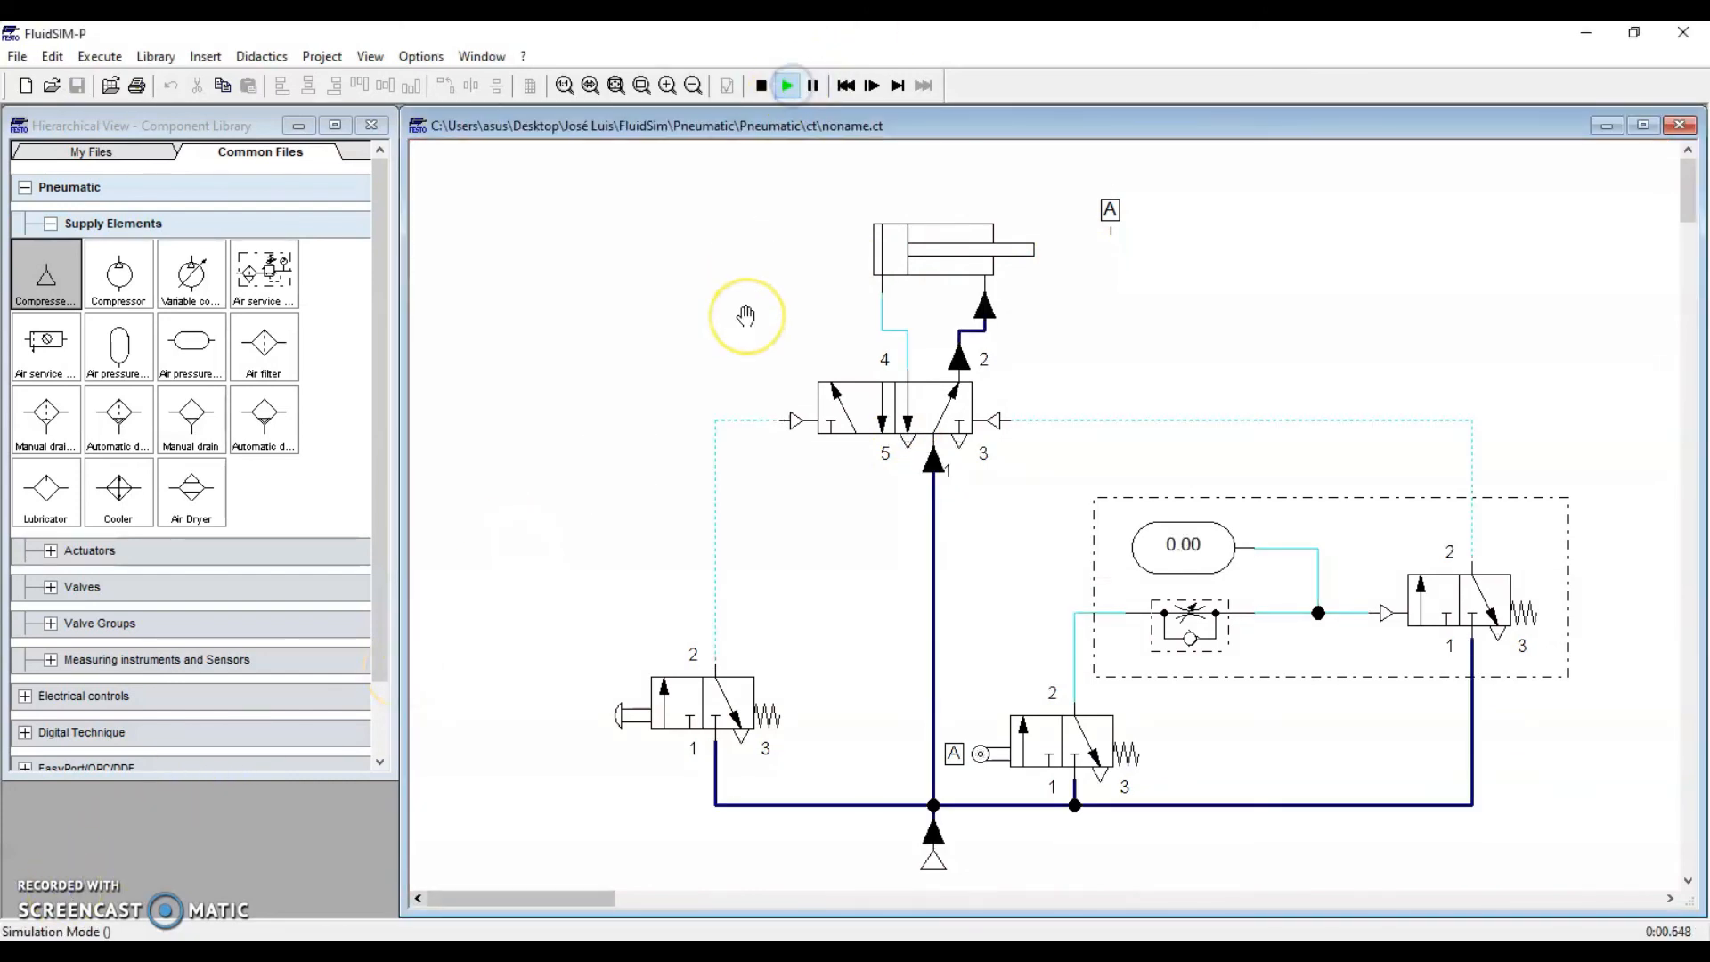
left_click(927, 286)
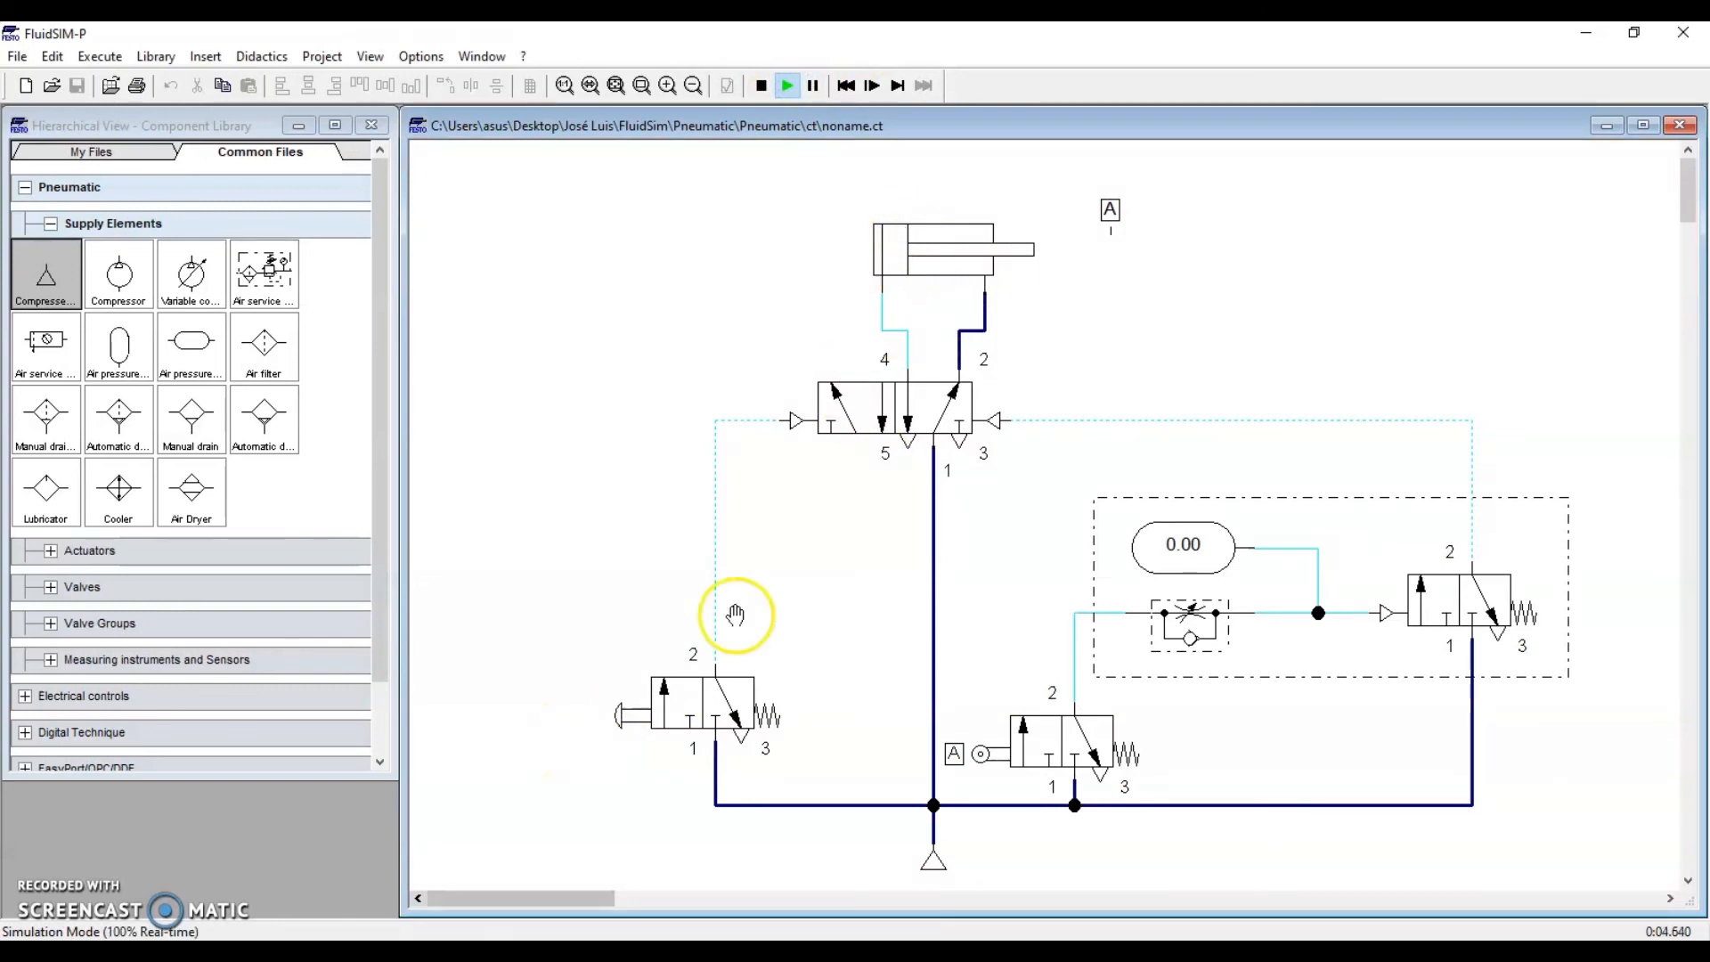
left_click(639, 699)
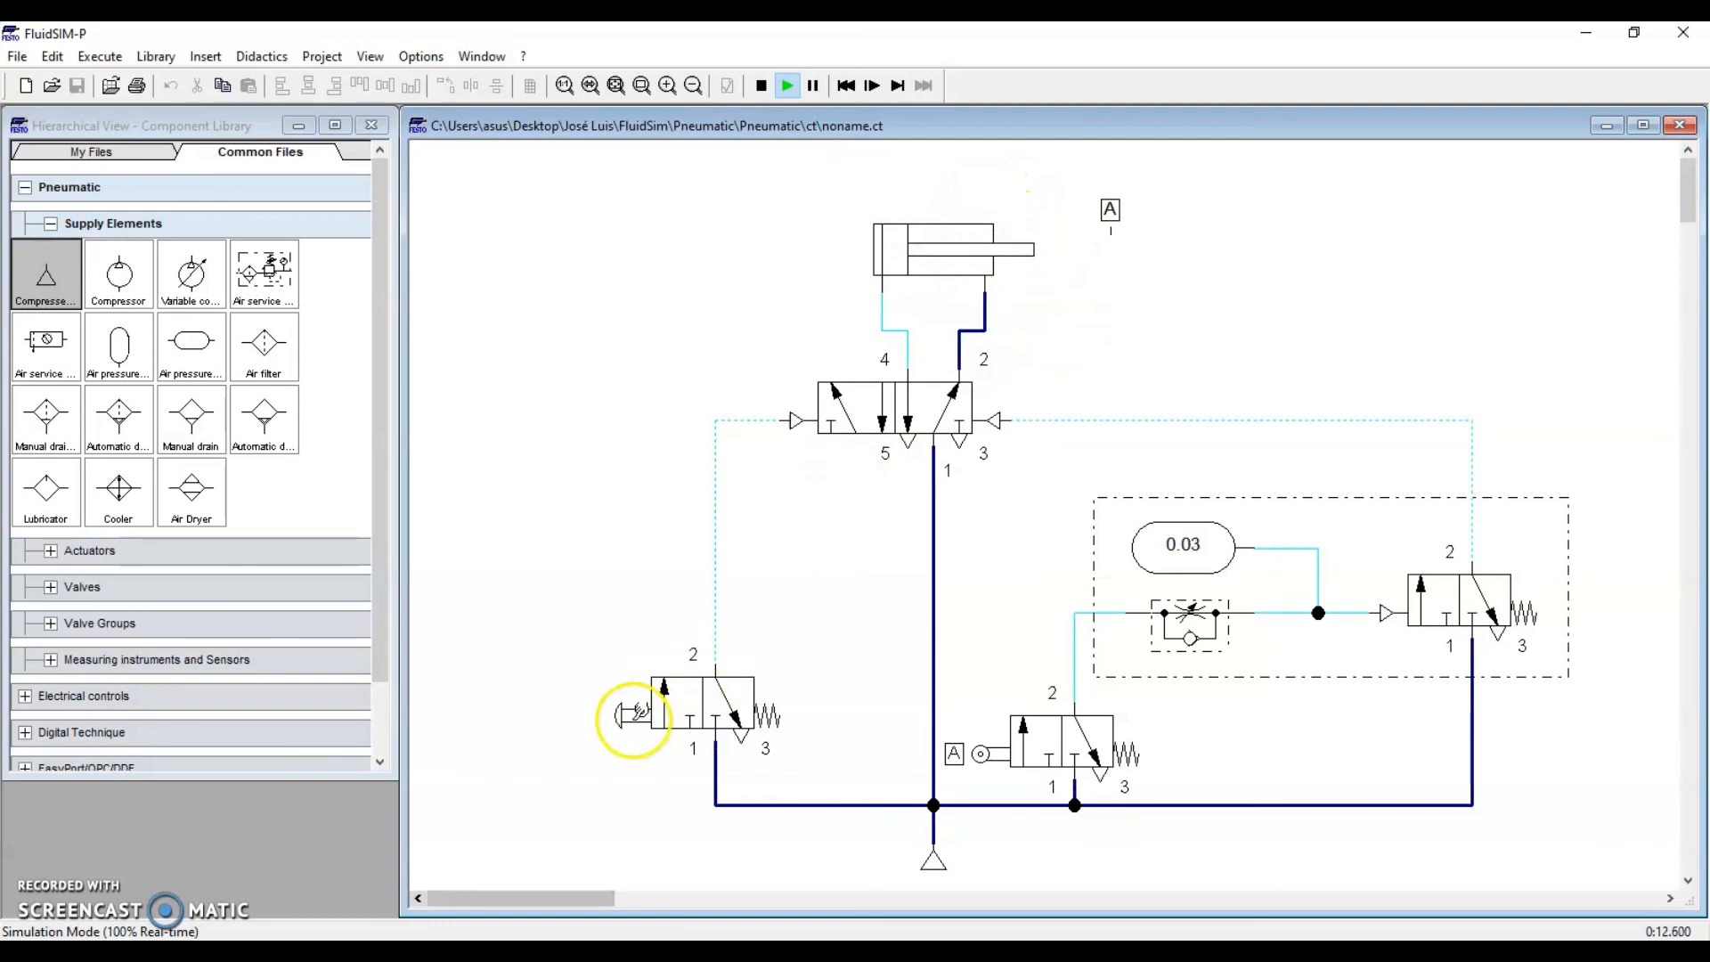
left_click(638, 712)
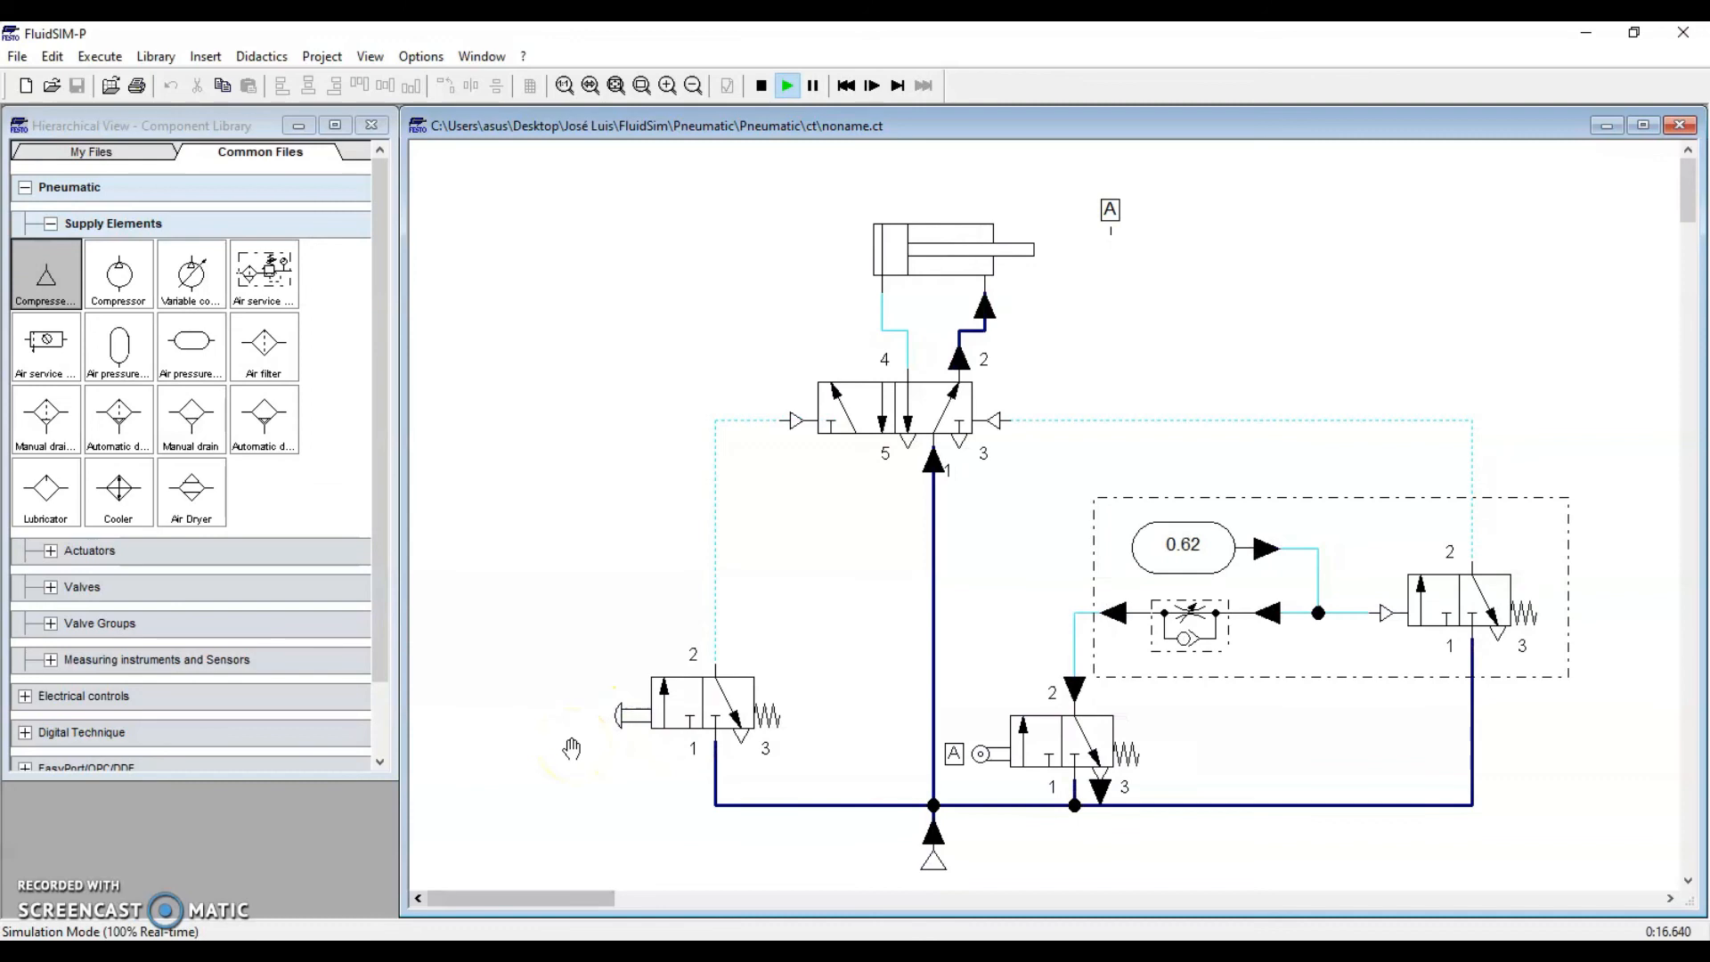
left_click(762, 87)
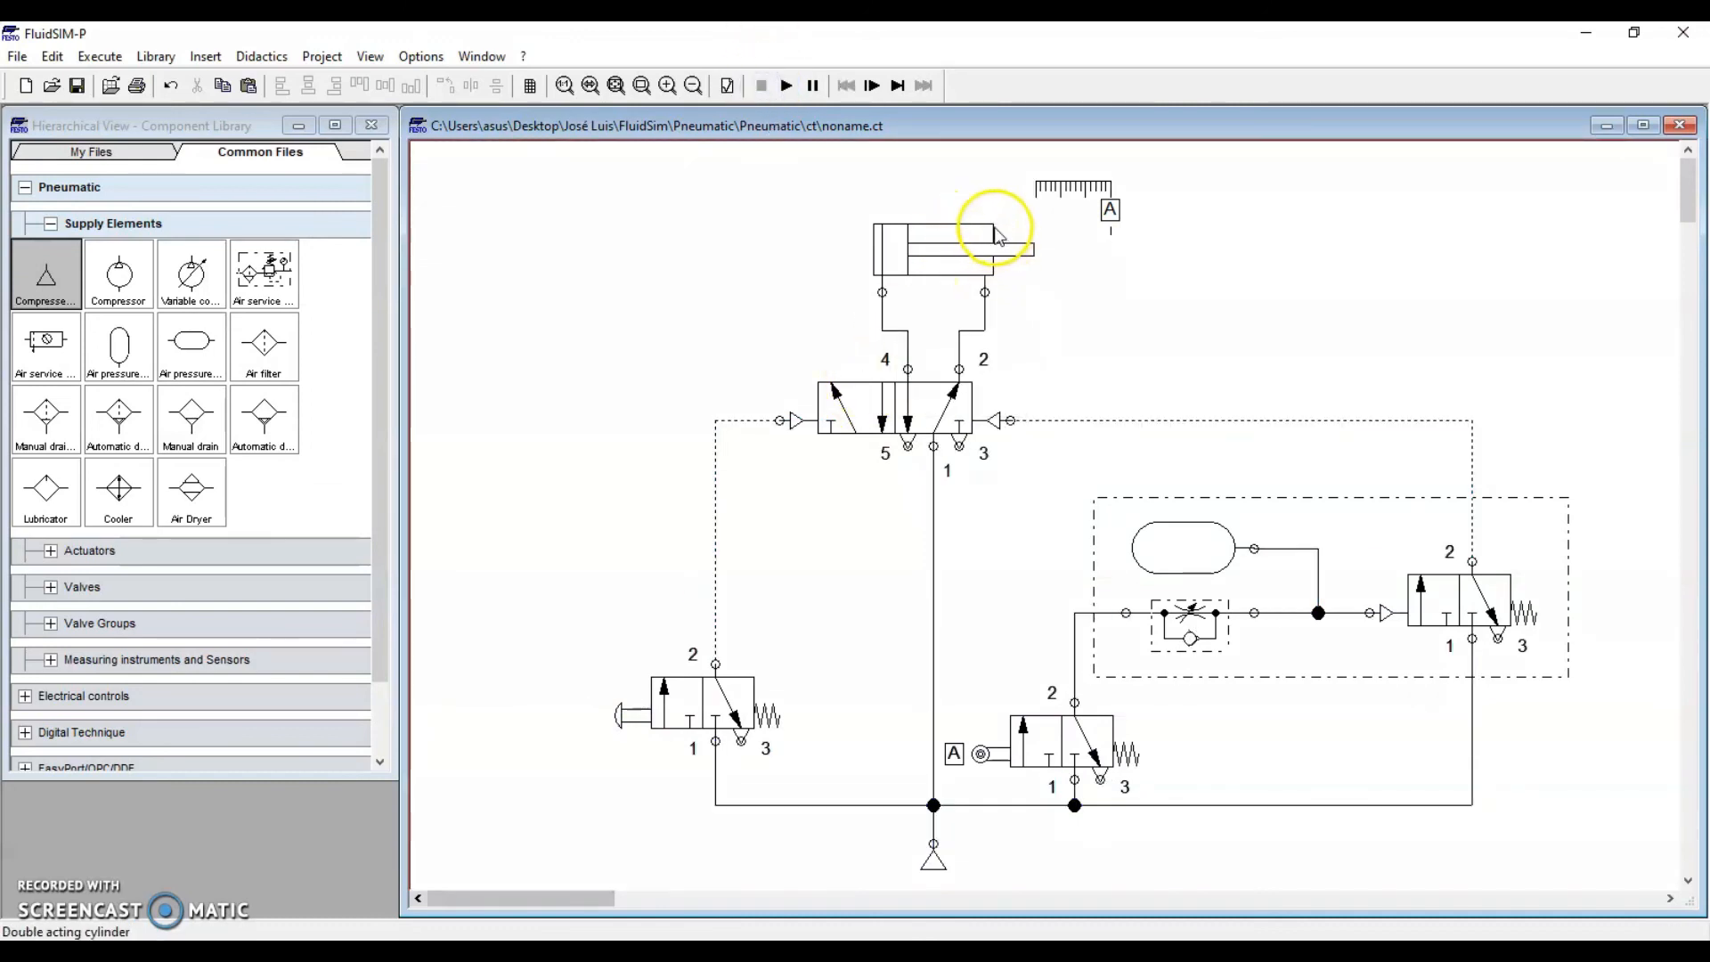
Step: Set the one-way flow control valve's opening level to 5 %
double_click(1191, 624)
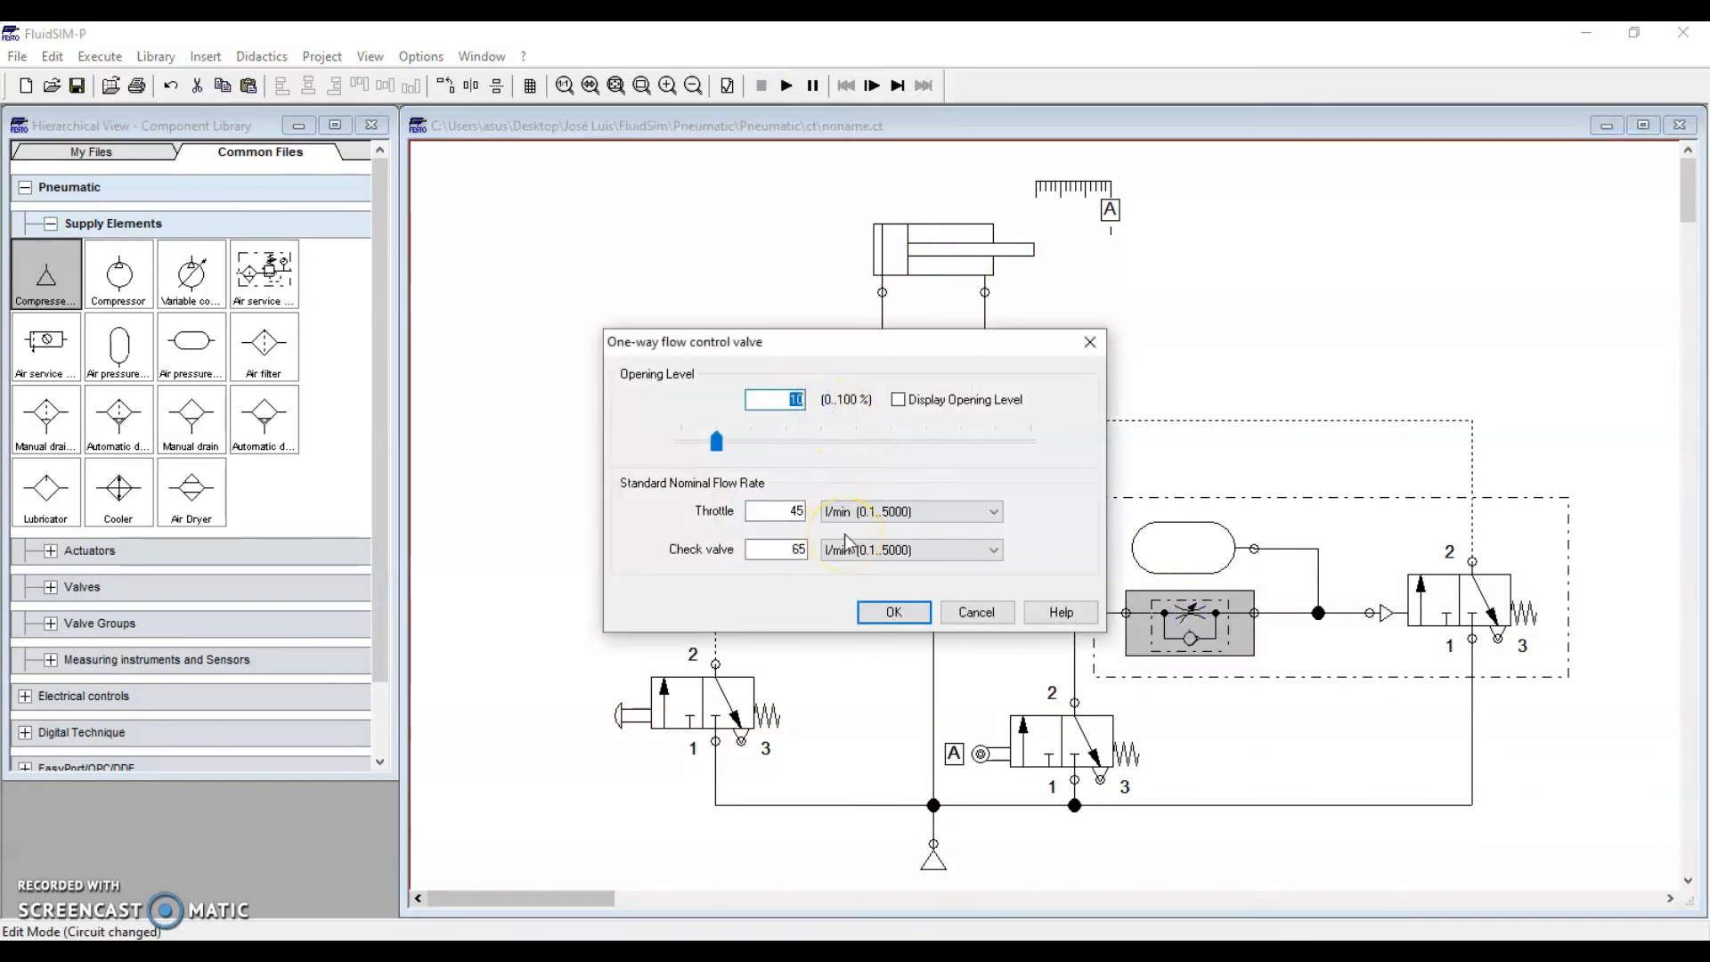
type("5")
key("Return")
Step: Simulate the circuit with the 5 % flow control opening, actuate the push-button valve twice to run the cylinder's delayed cycle, and stop the simulation
left_click(786, 85)
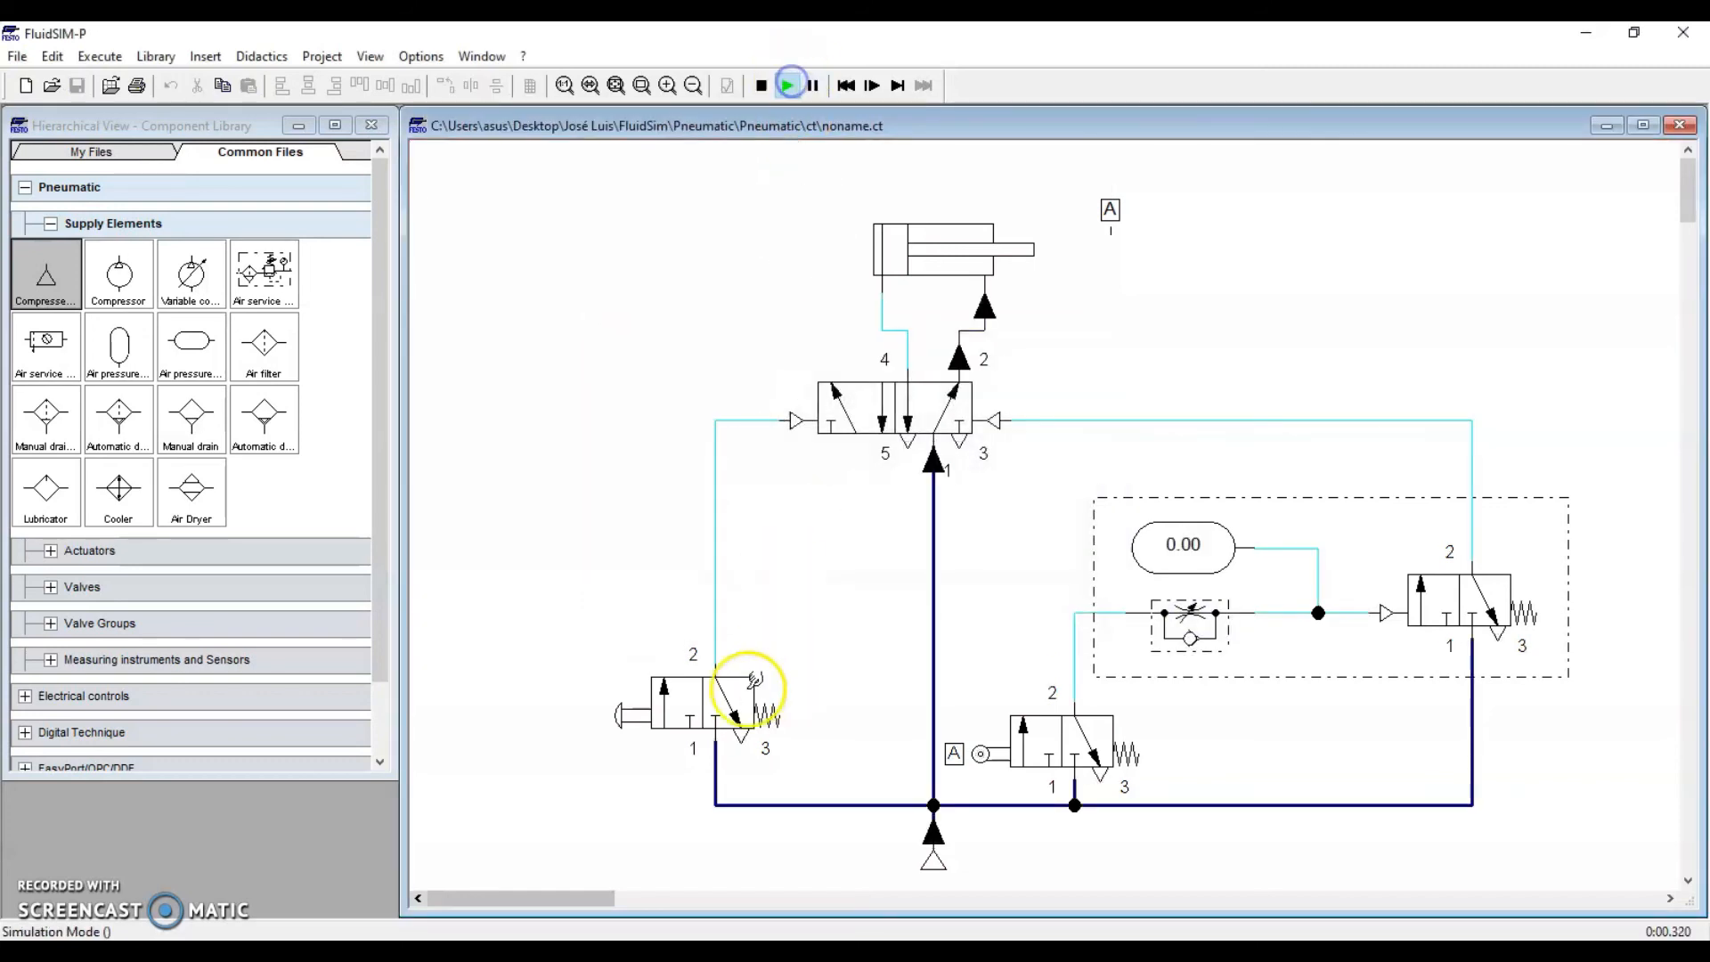
left_click(623, 717)
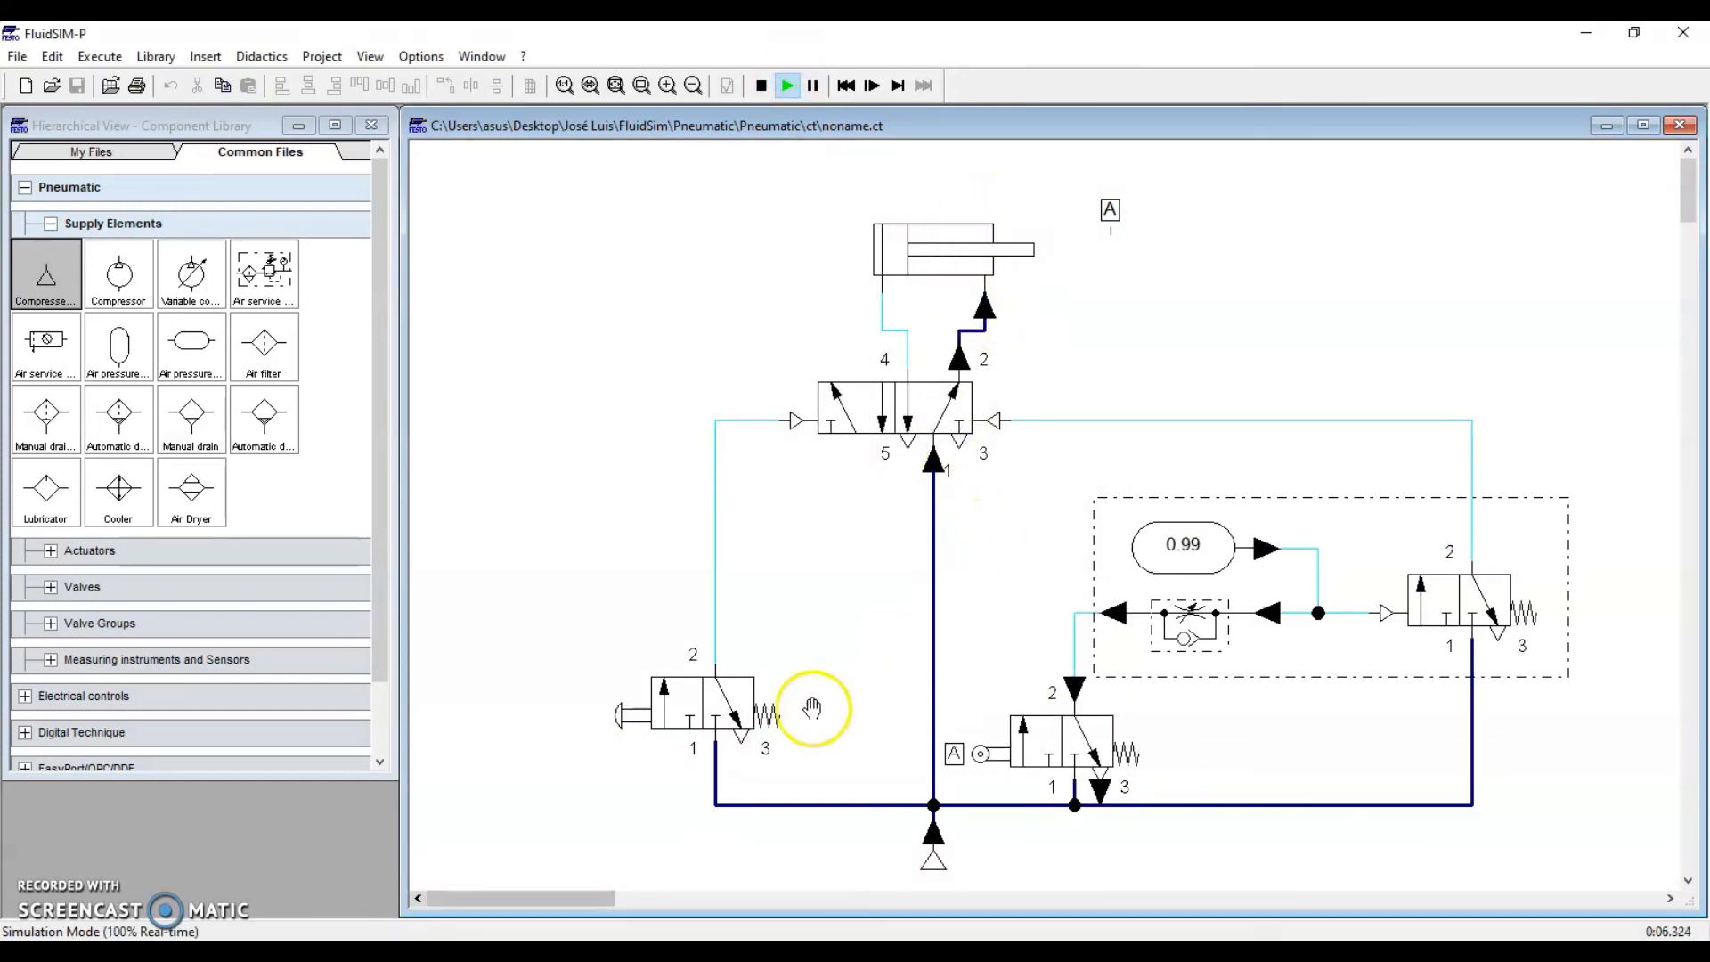
left_click(637, 713)
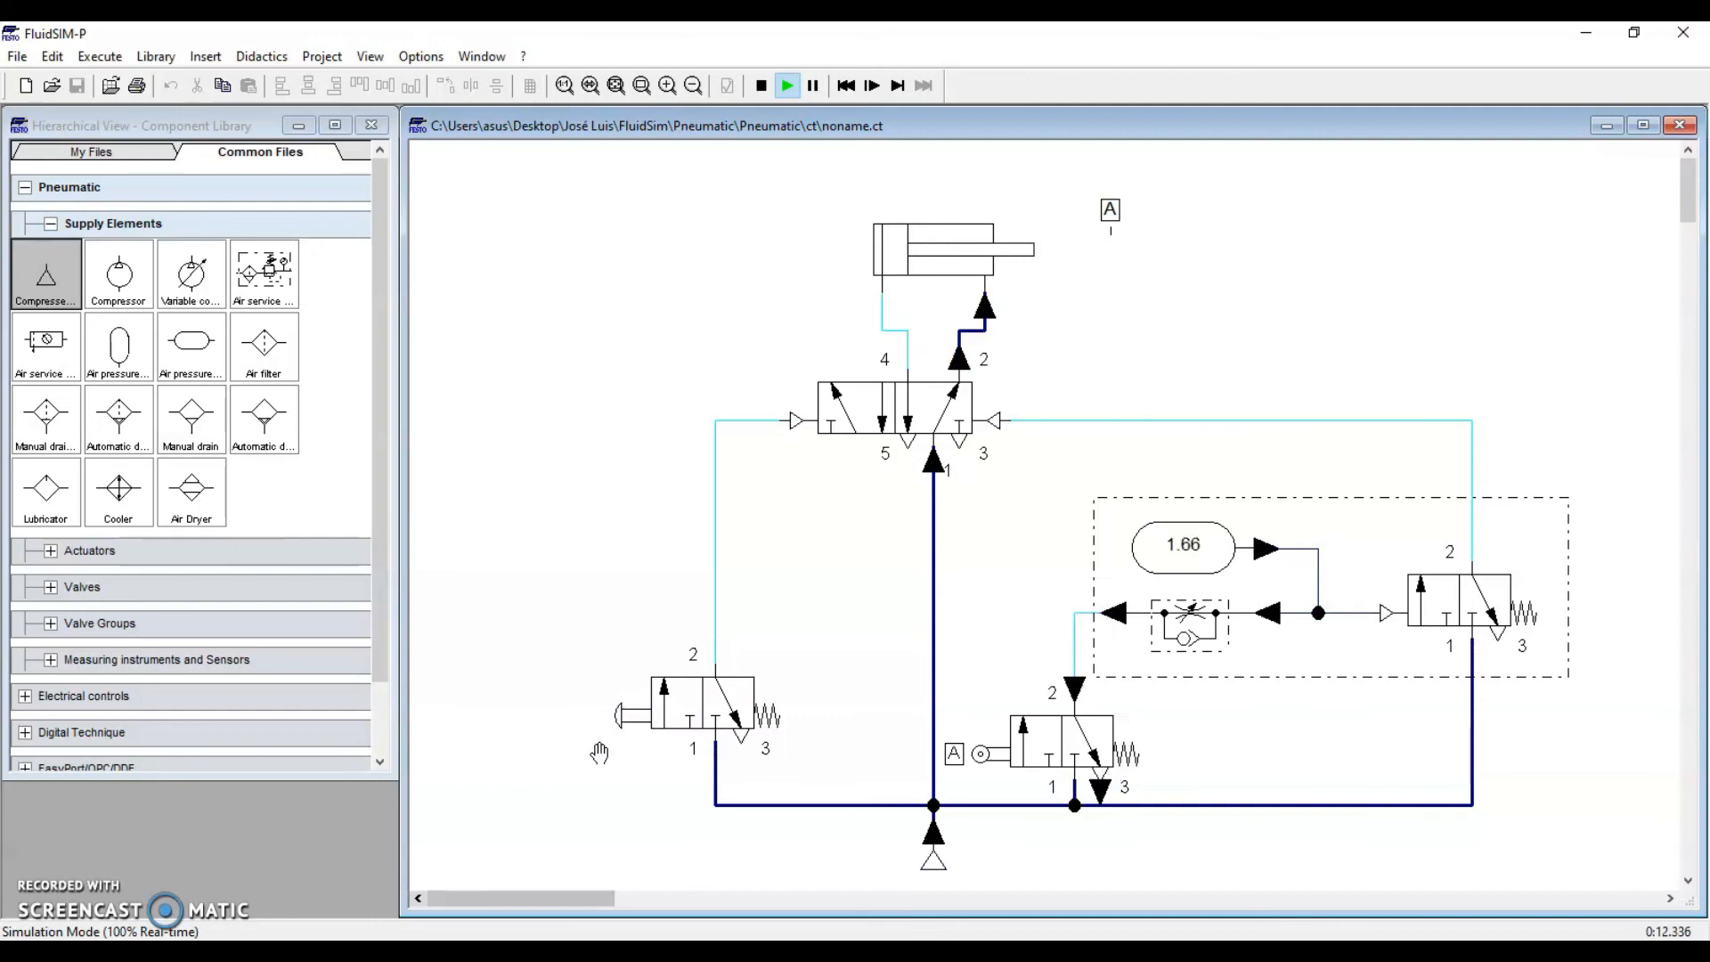
left_click(760, 86)
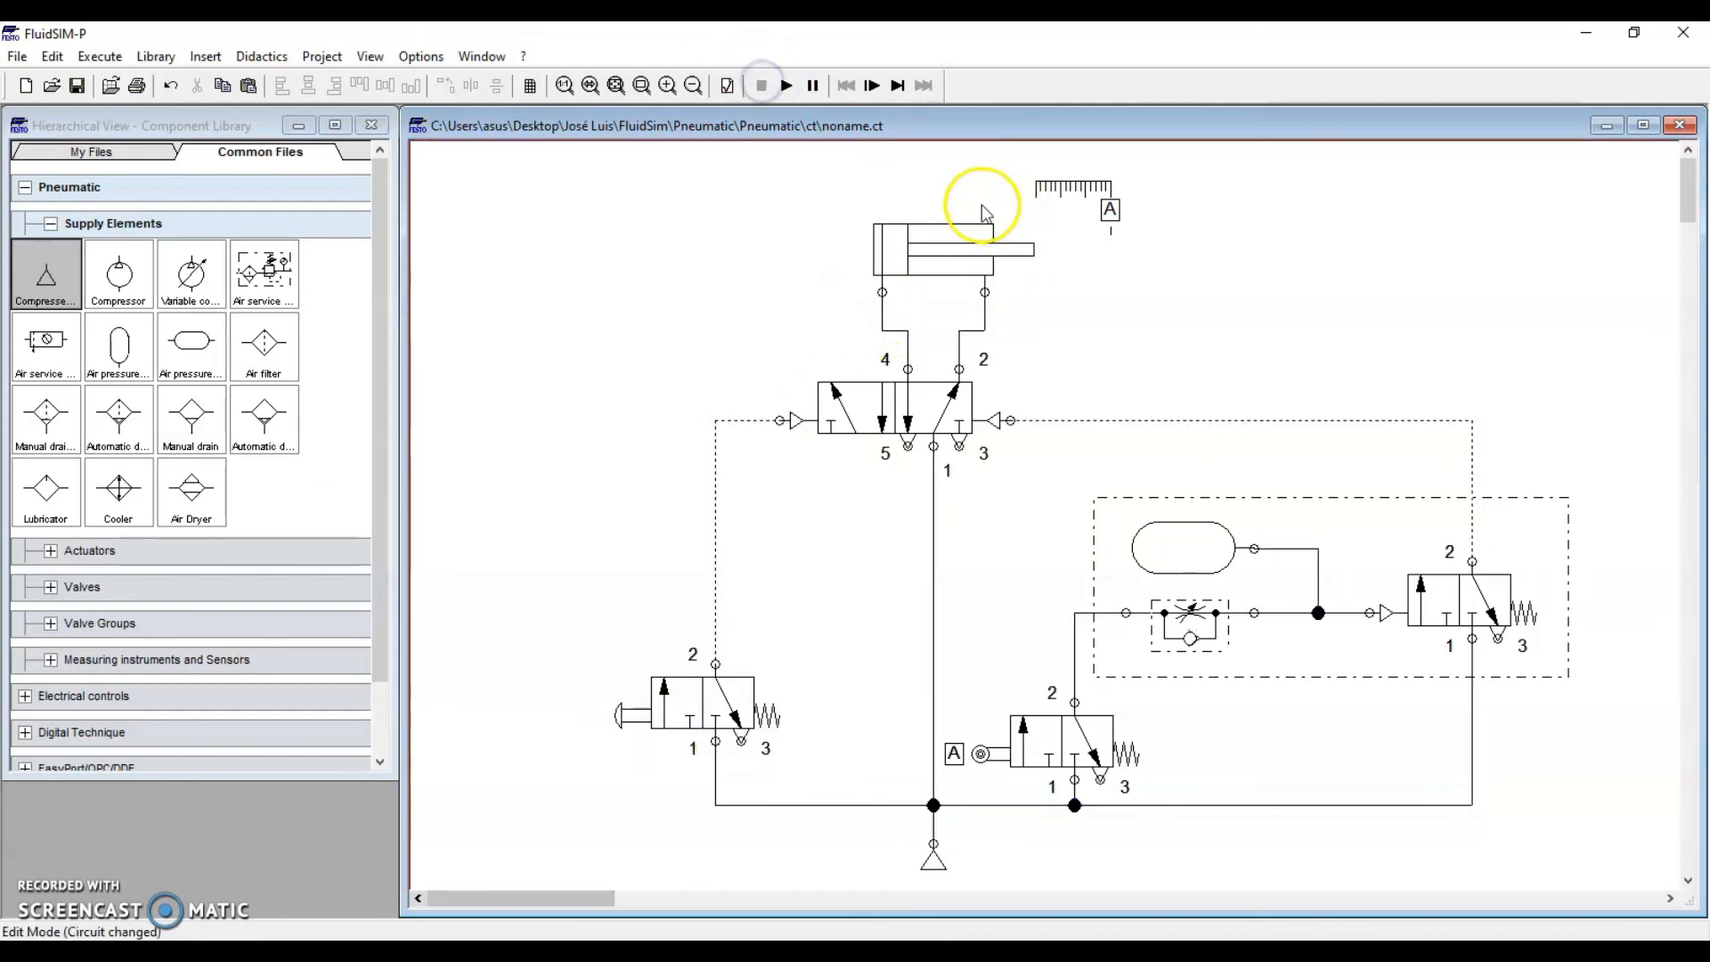
Step: Change the opening level of the timer's one-way flow control valve and accept the settings
double_click(1191, 625)
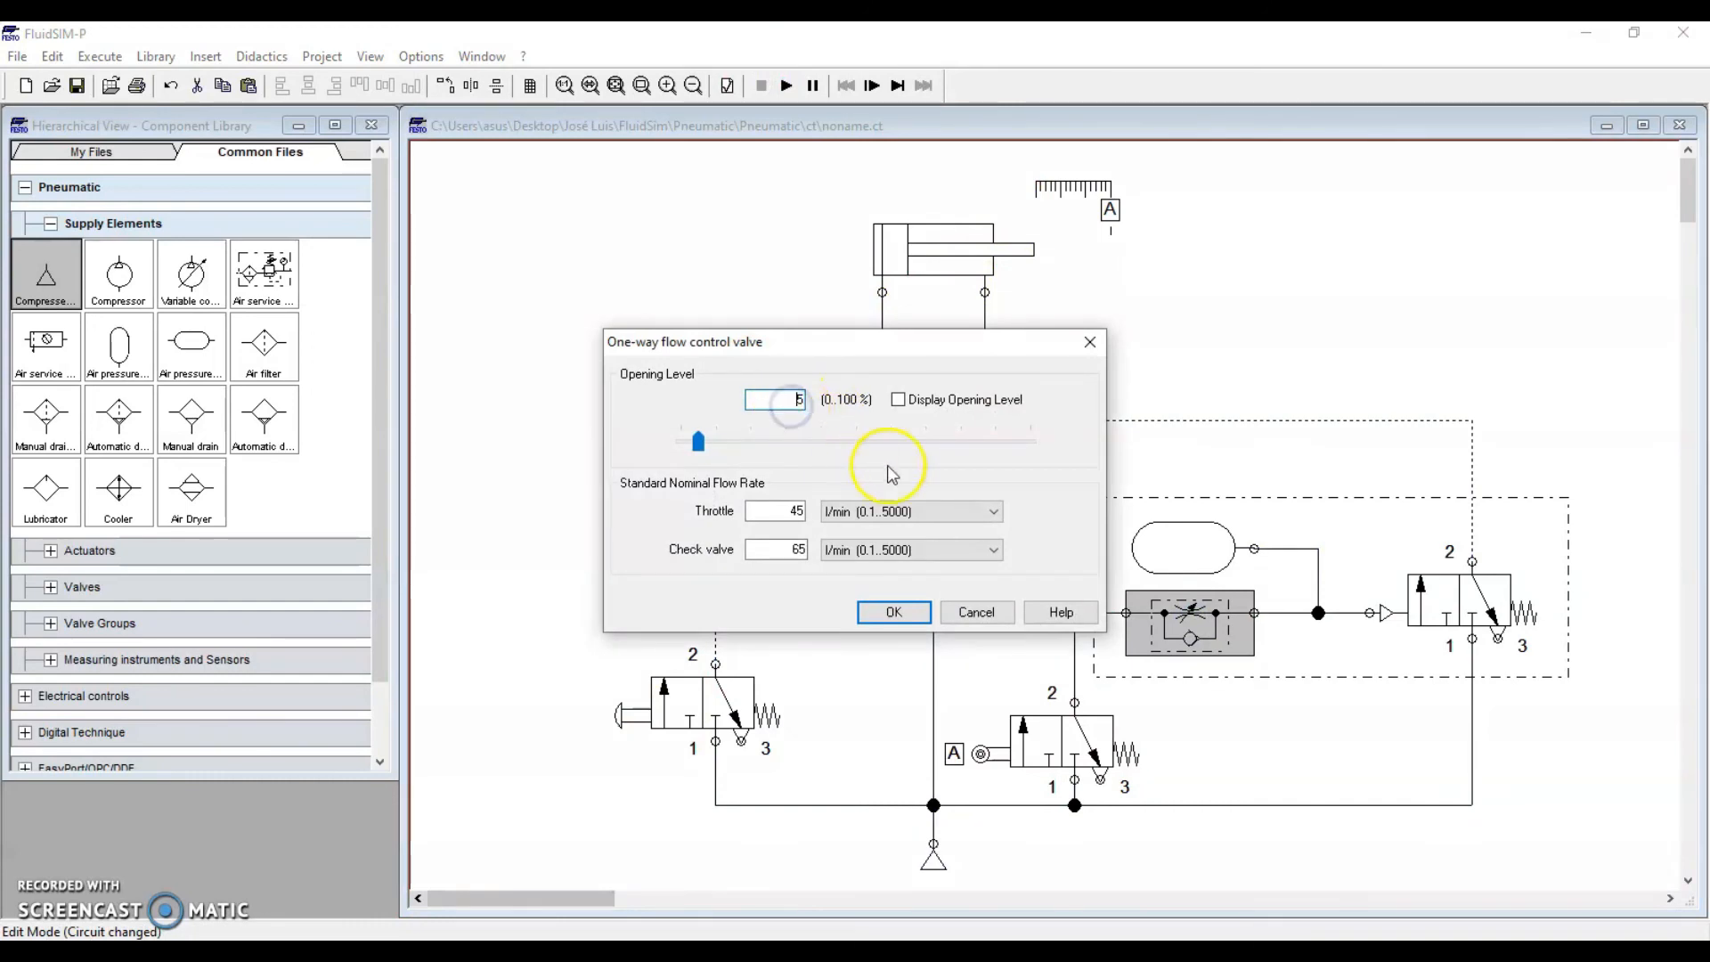
left_click(887, 465)
key("Return")
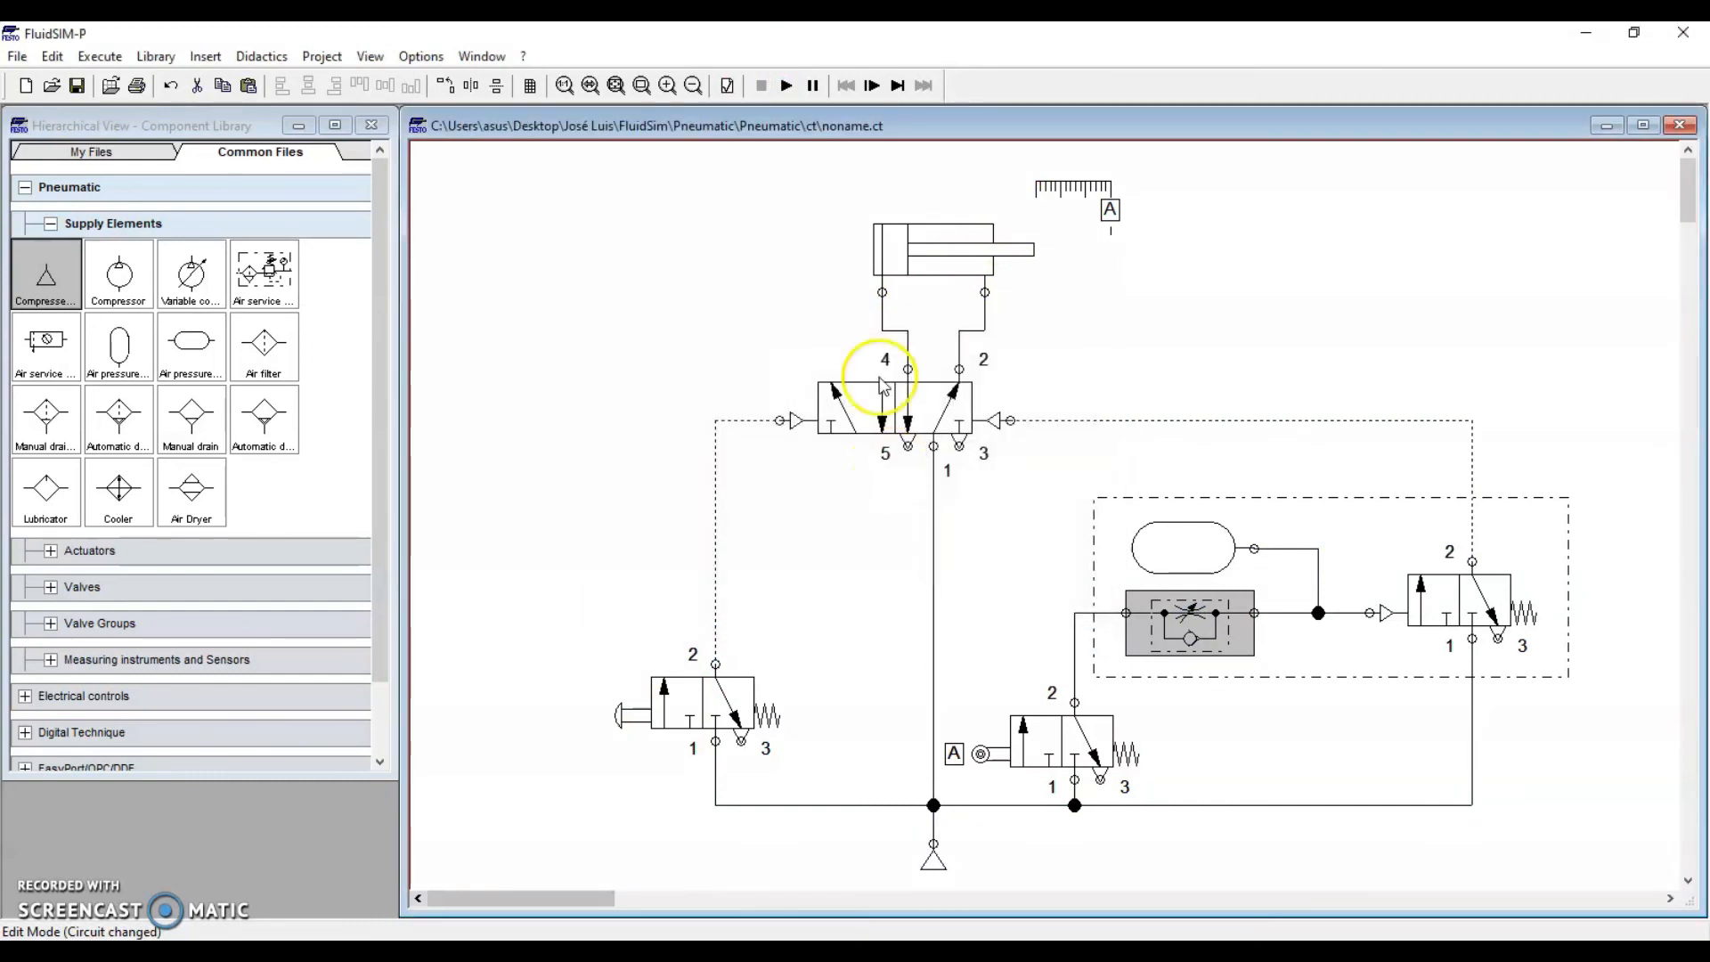
Step: Simulate the circuit with the changed opening level, actuate the push-button valve for two cylinder cycles, and stop the simulation
left_click(795, 92)
left_click(634, 713)
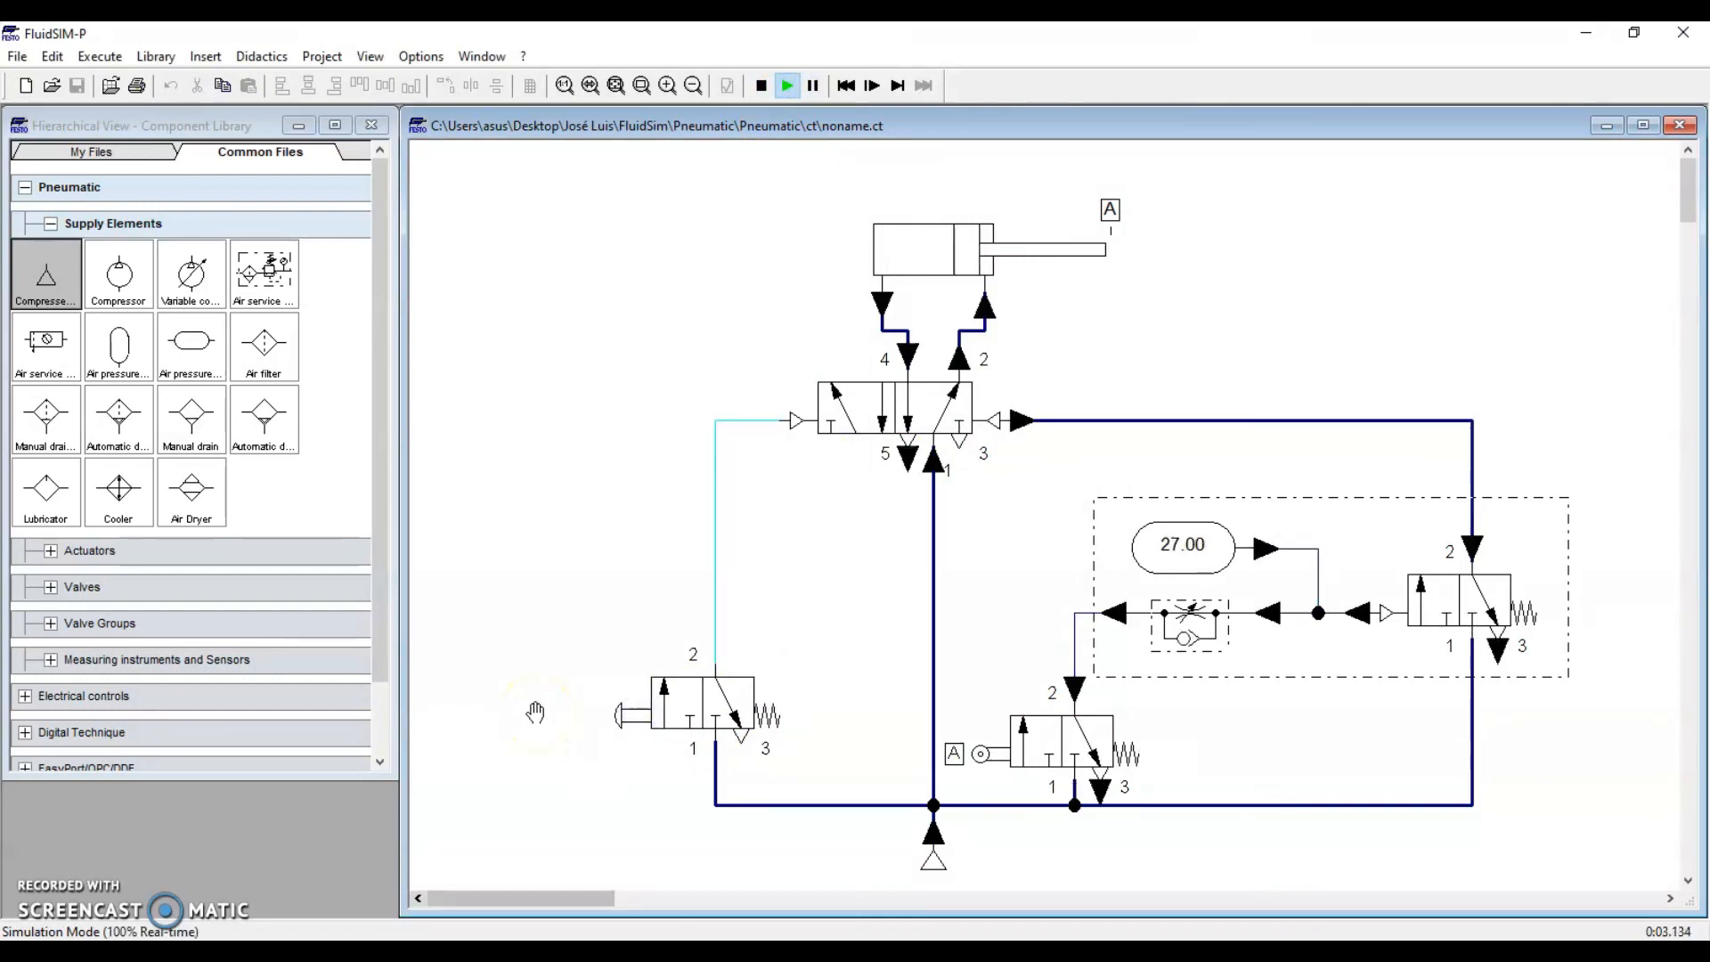
left_click(623, 713)
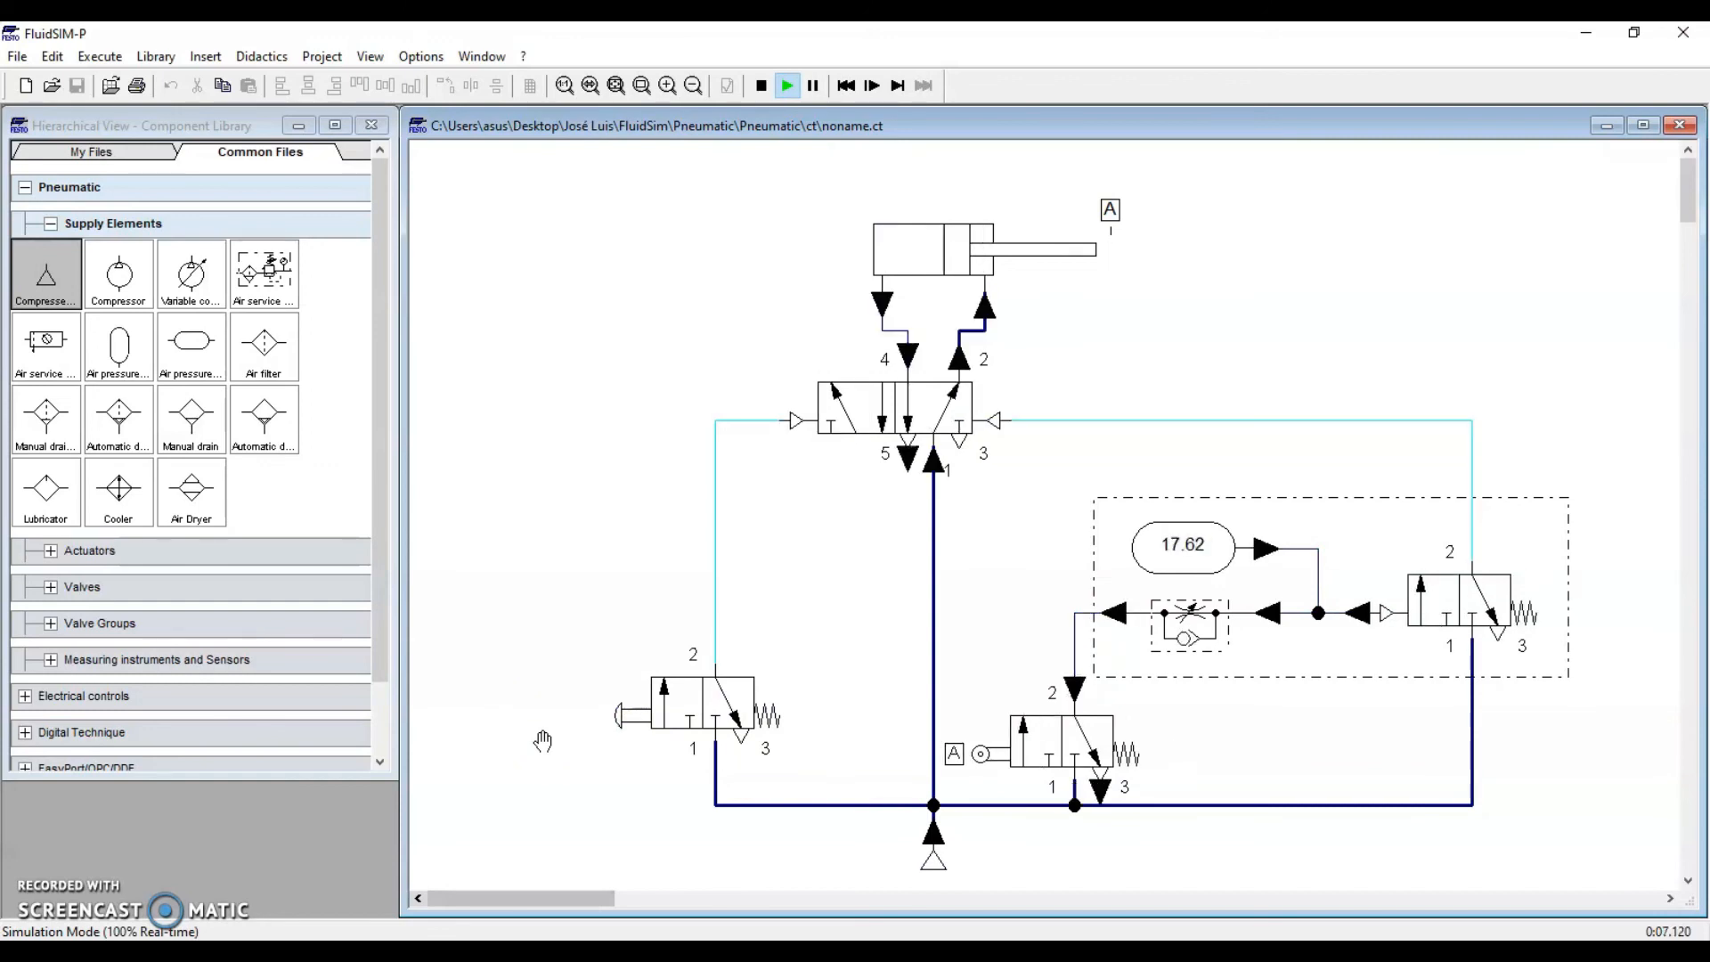
left_click(764, 89)
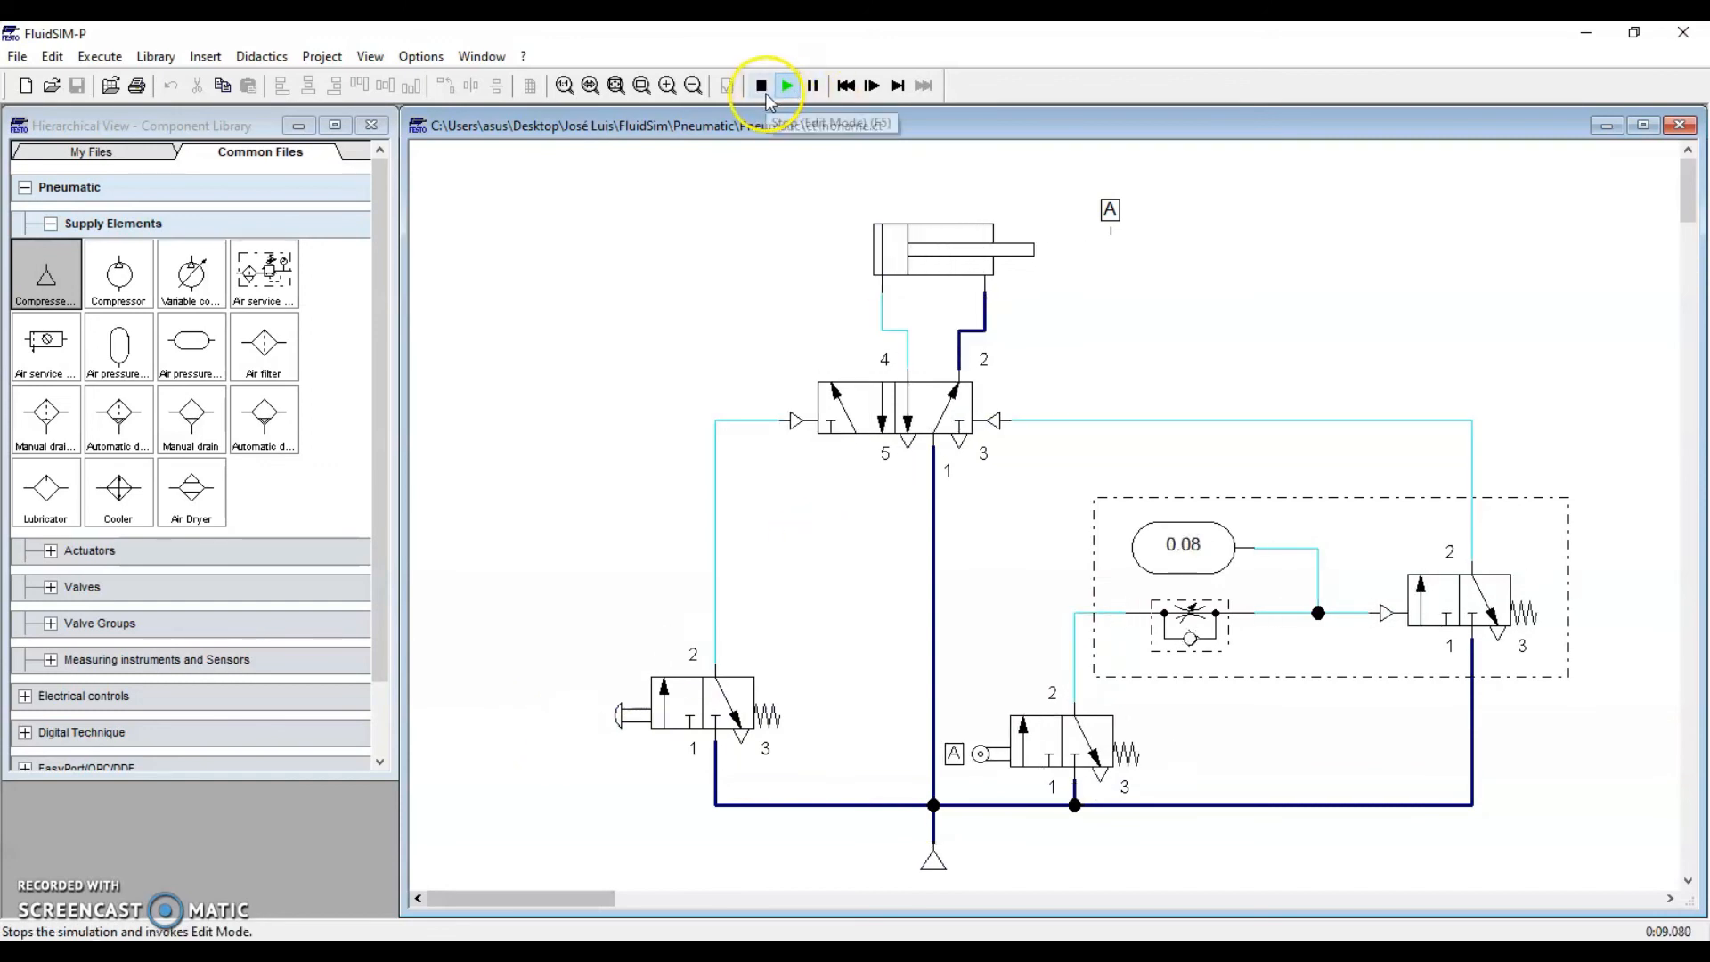